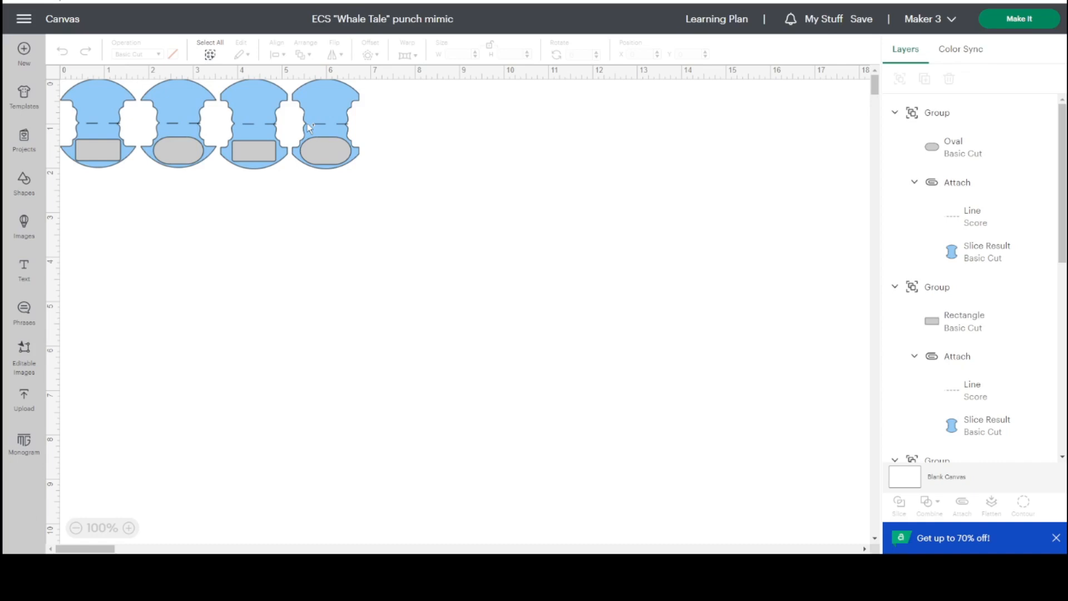
- Add a 2 in circle, recolour it bright blue, and place it in the empty area below the punch shapes
click(24, 180)
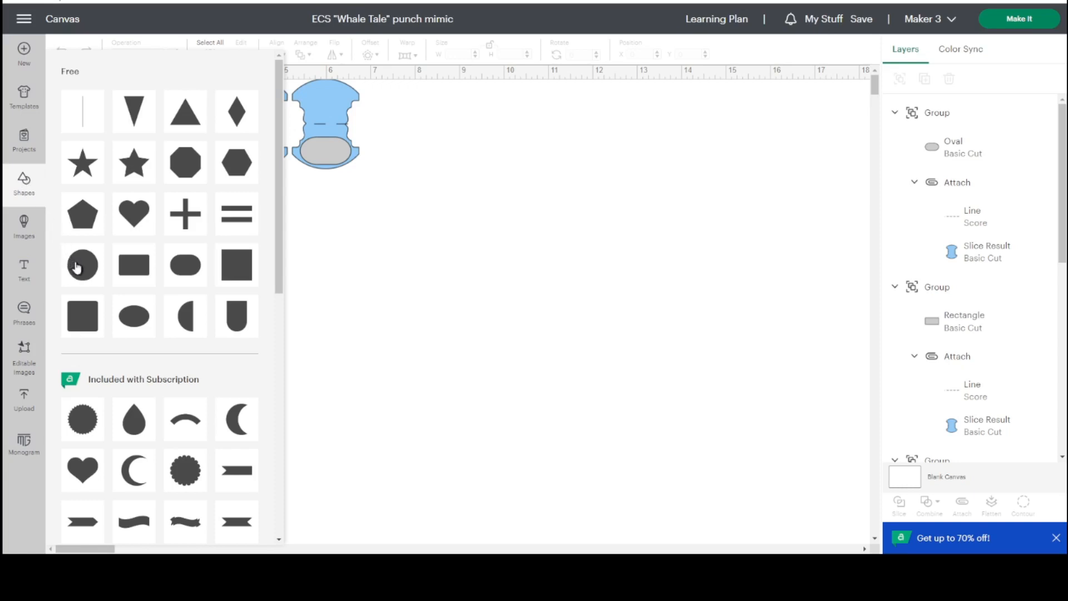
click(77, 266)
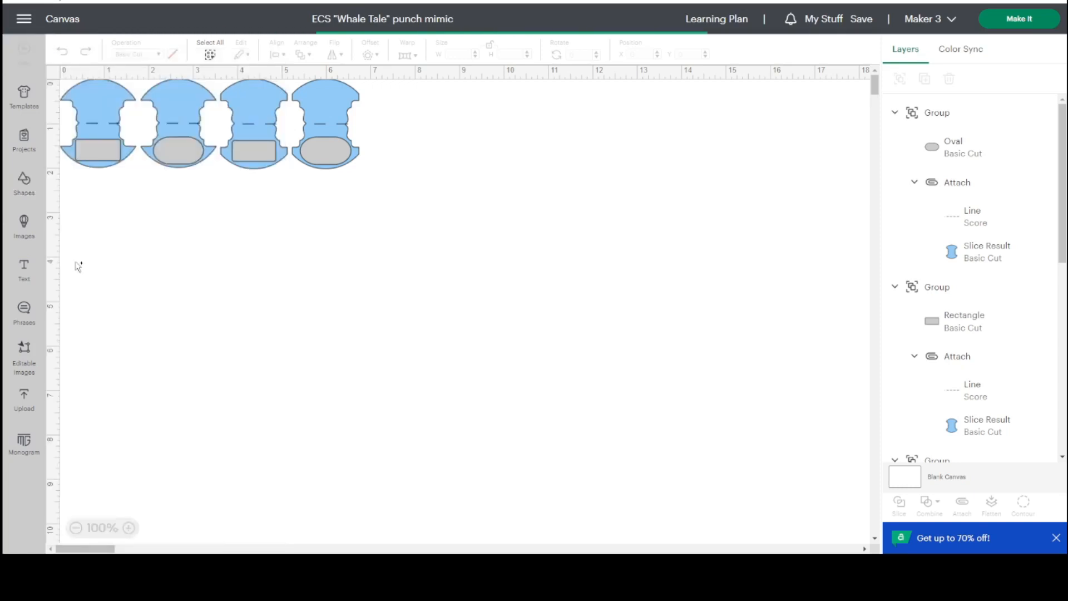
drag(112, 156, 288, 282)
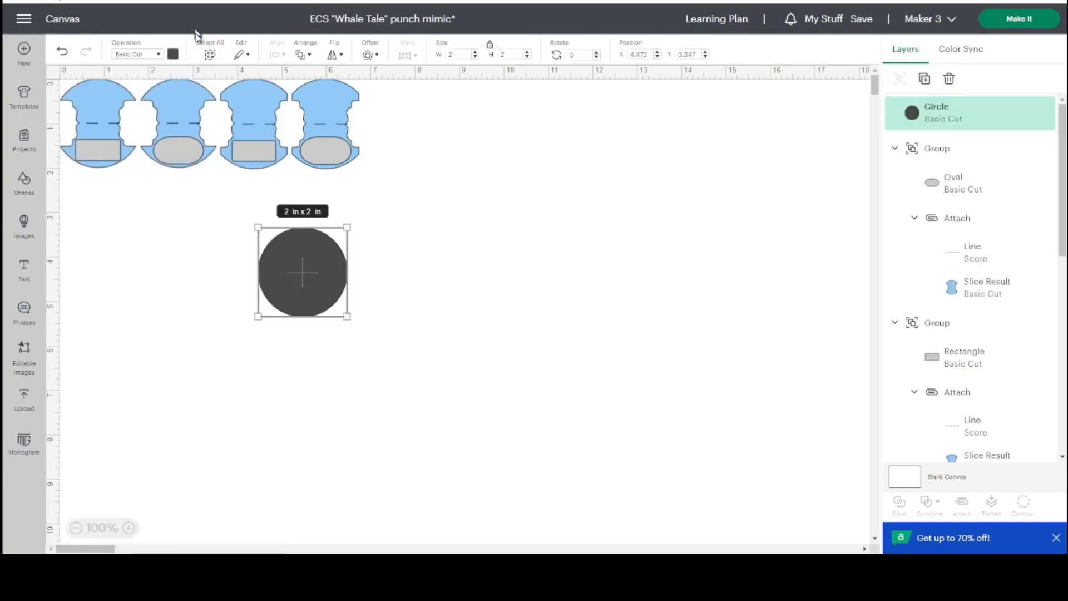
click(172, 55)
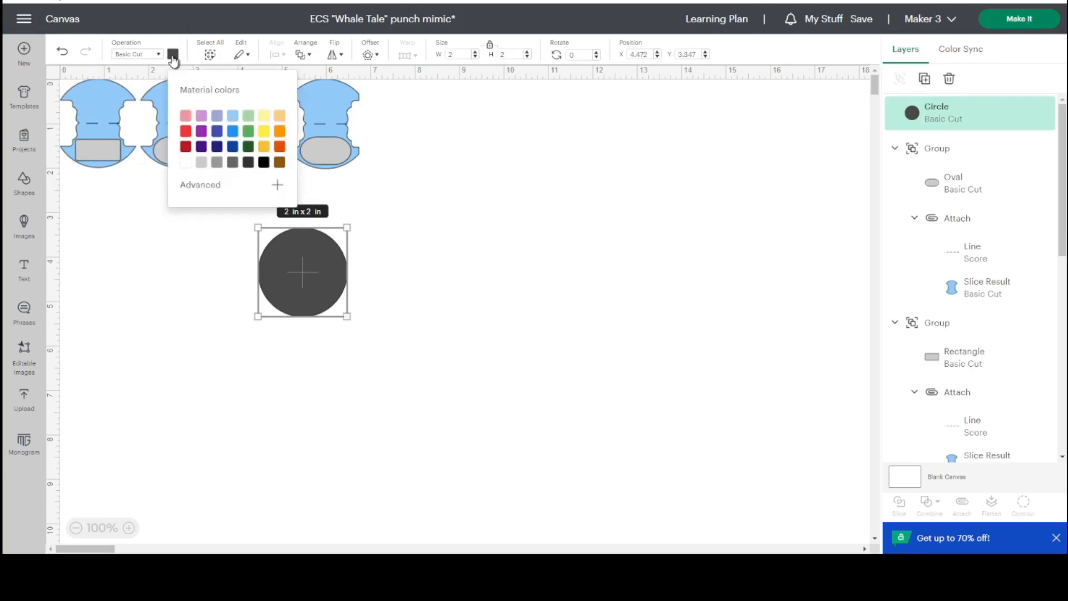
click(232, 132)
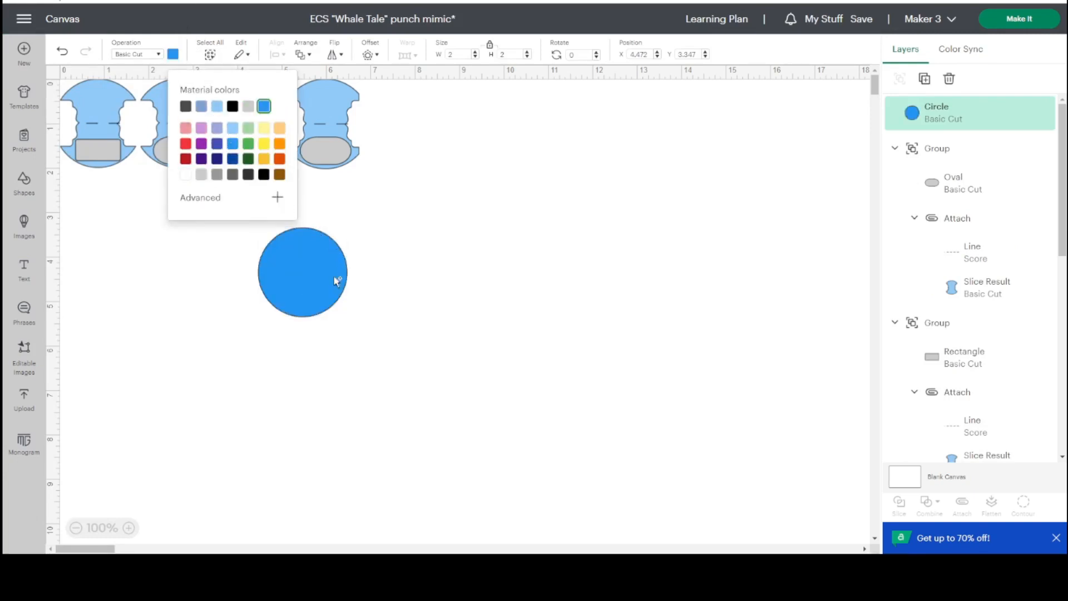
drag(333, 281, 398, 297)
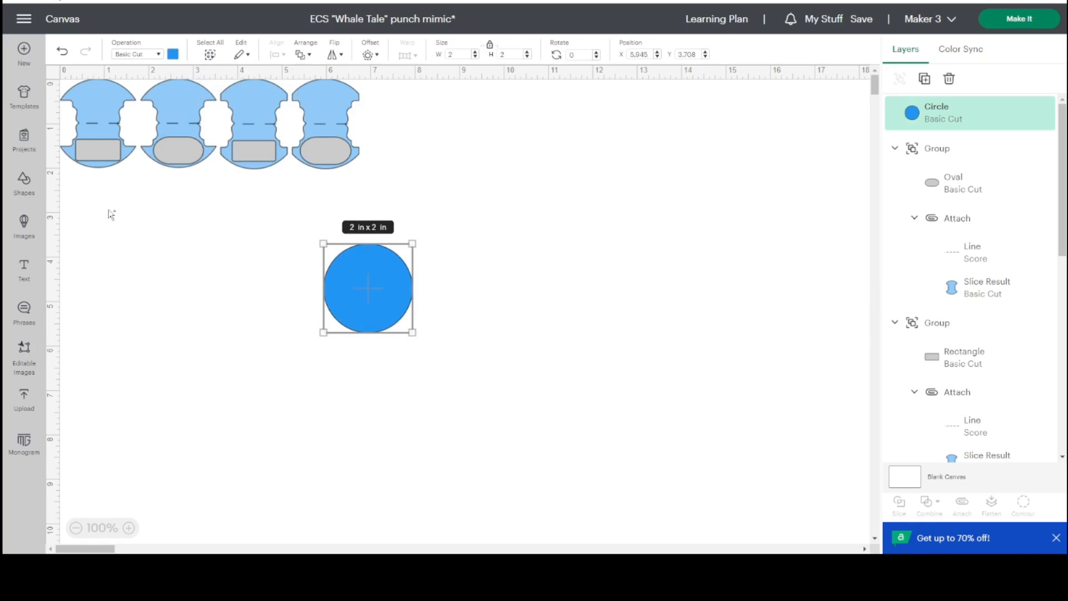
- Search the image library for "tags"
click(25, 225)
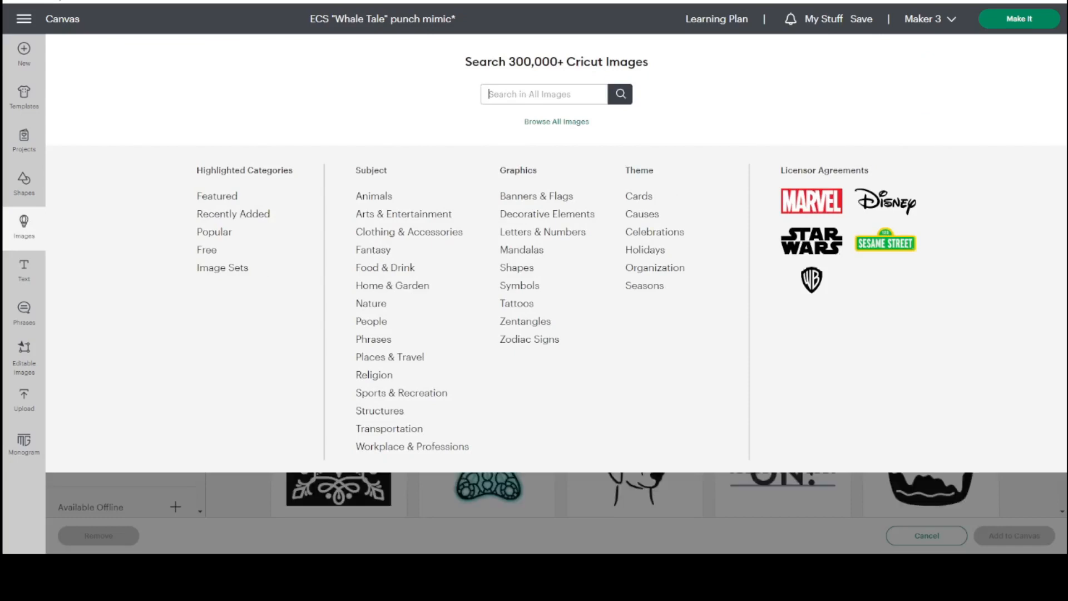
text(tags)
key(Return)
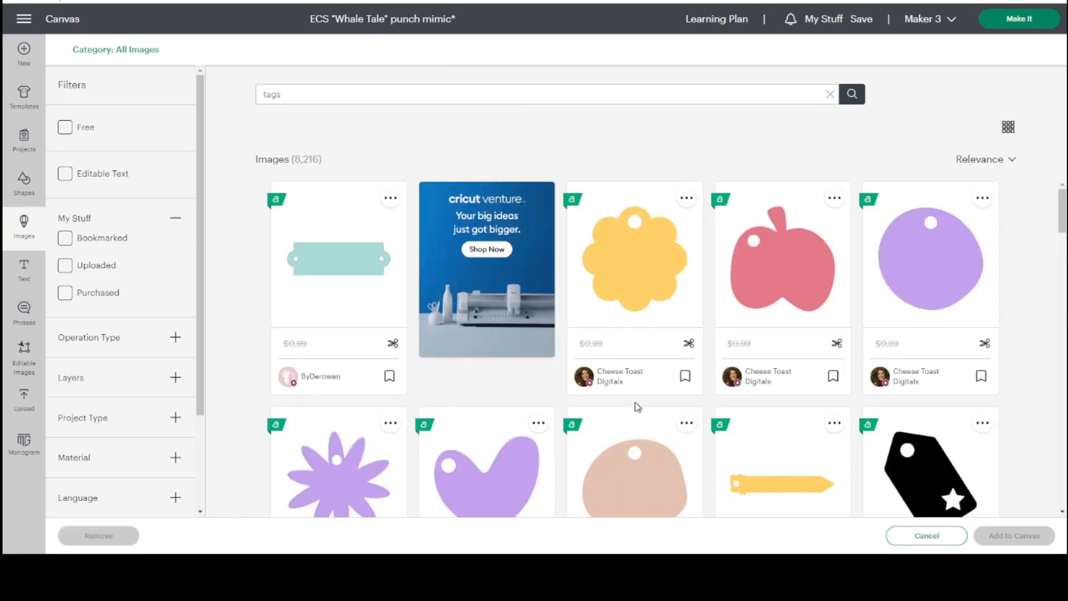
- Select three beige tag images: the pointed one with curvy edges, the one with bulging sides, and the narrow one with scalloped ends
scroll(637, 406, down, 5)
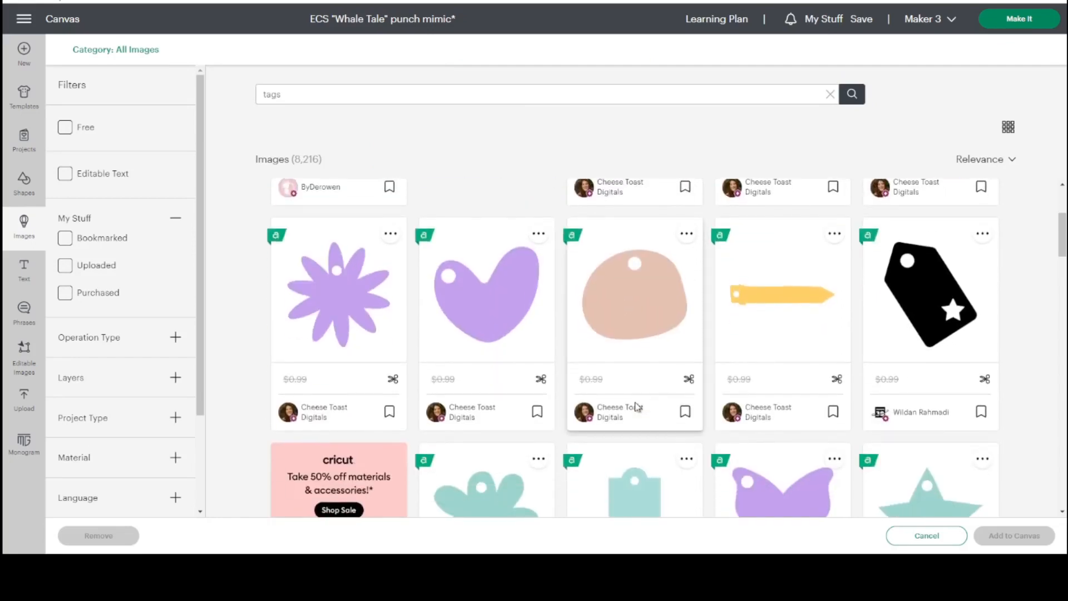
scroll(637, 407, down, 5)
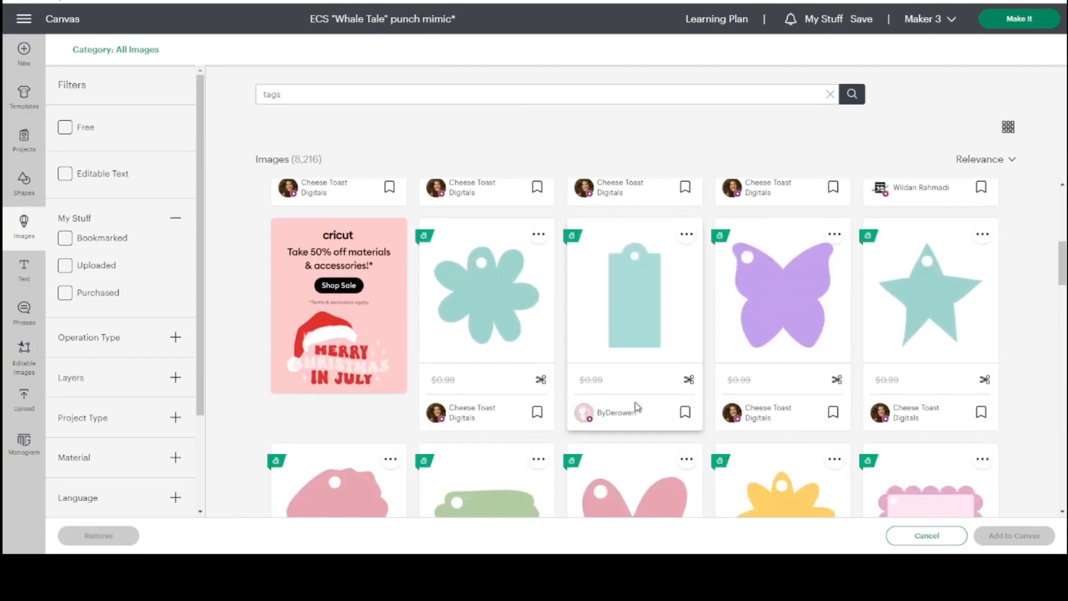
scroll(638, 406, down, 5)
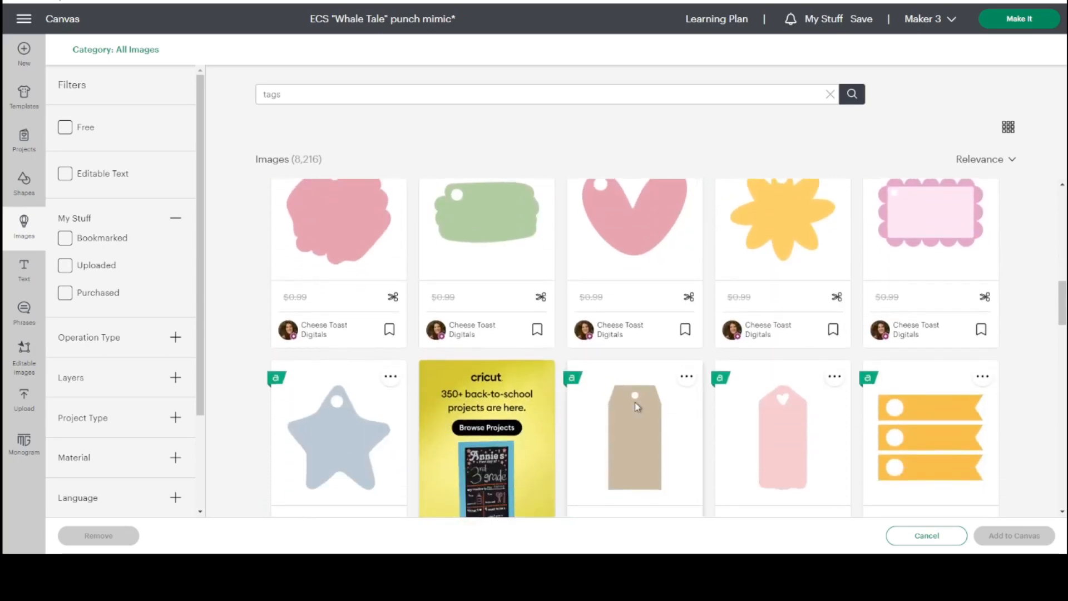
scroll(635, 402, down, 3)
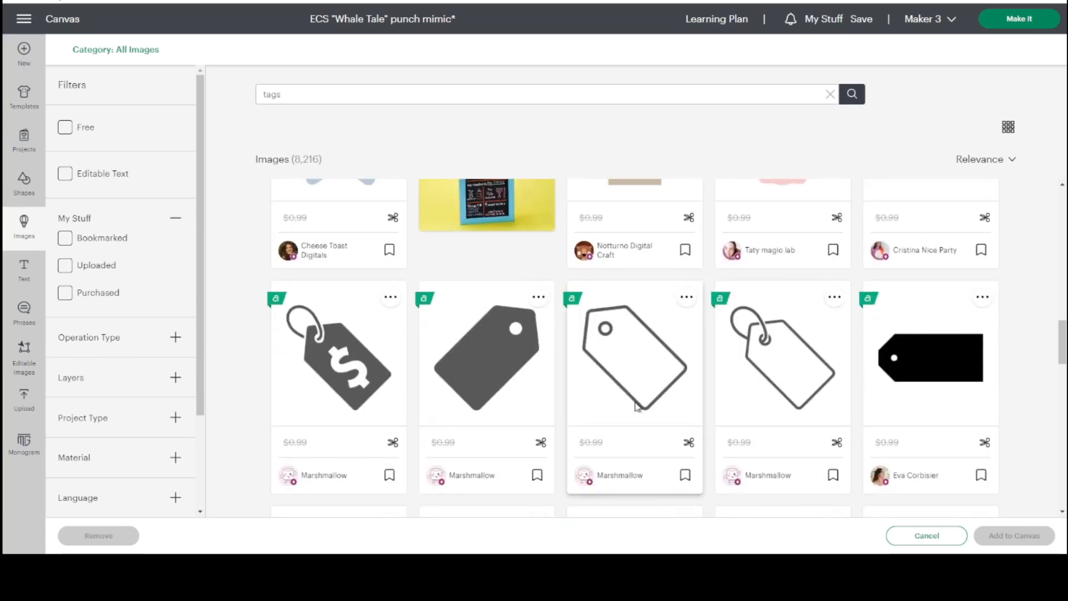
scroll(744, 482, down, 3)
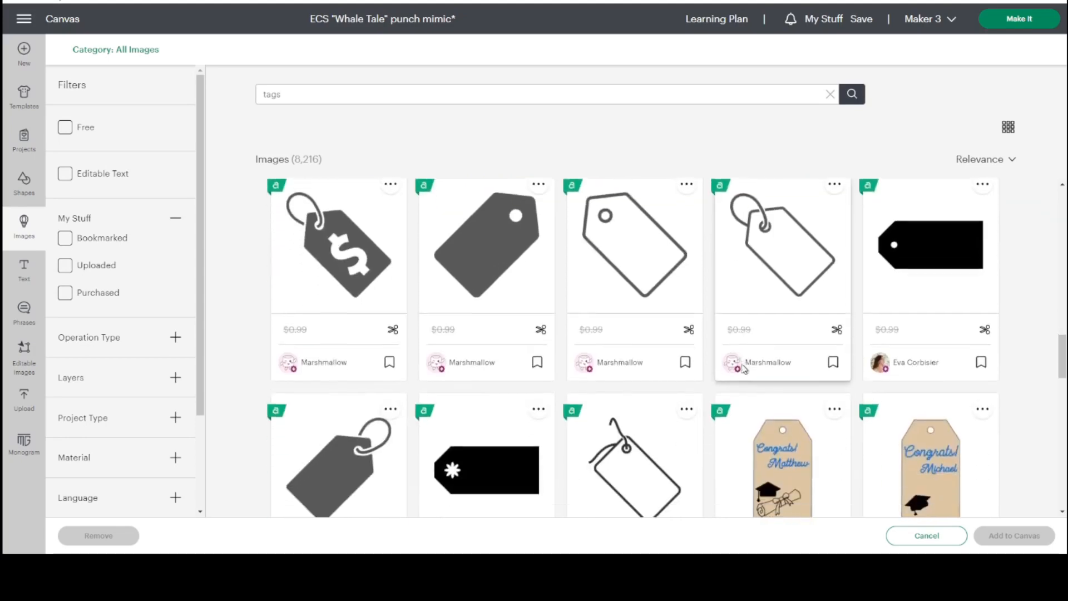
scroll(1026, 442, down, 5)
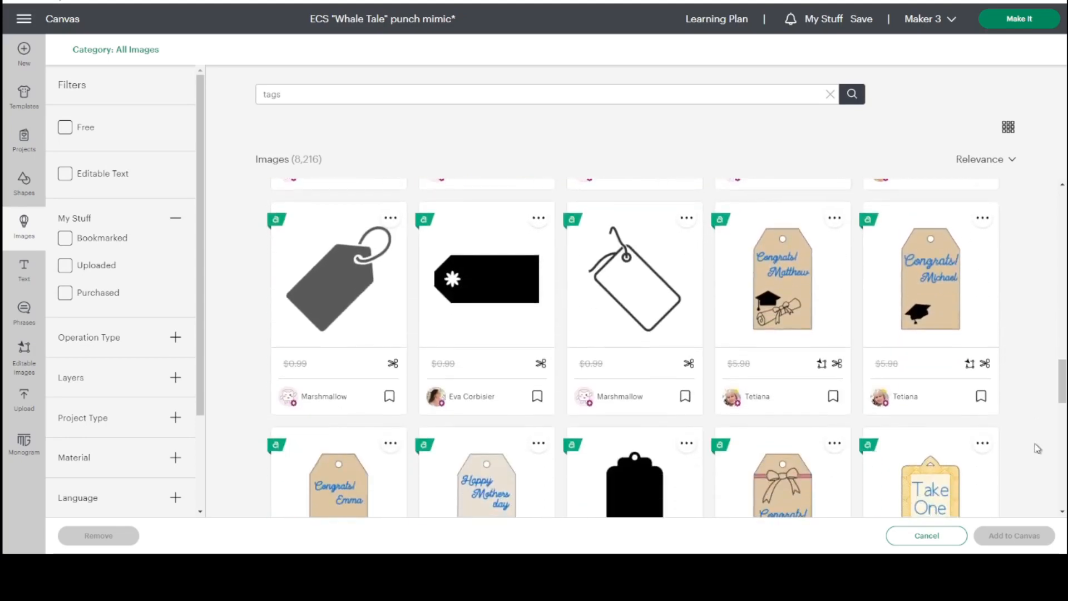
scroll(1037, 448, down, 7)
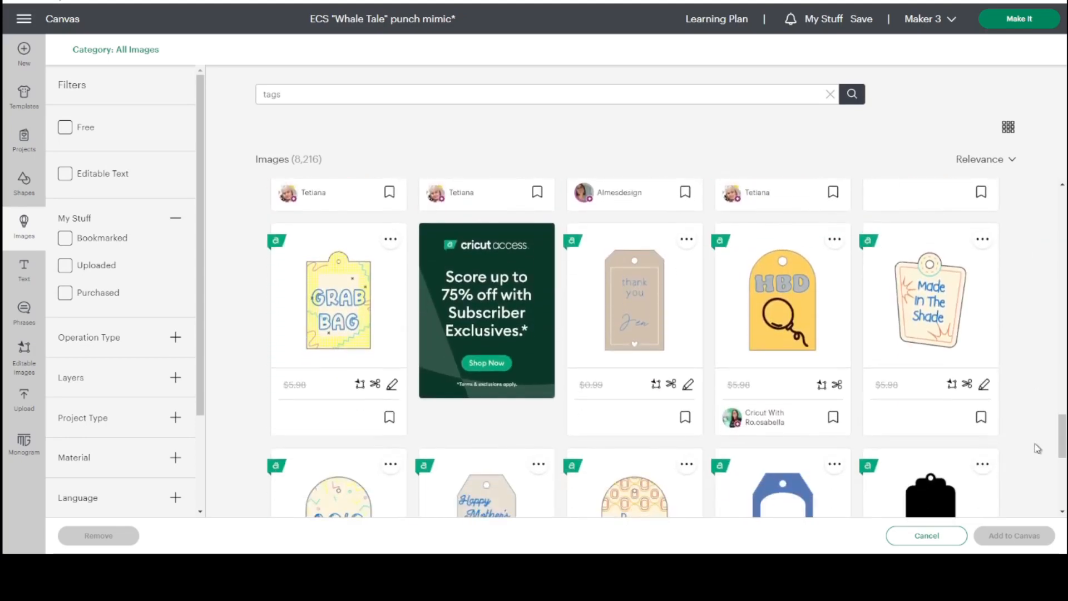
scroll(1037, 448, down, 3)
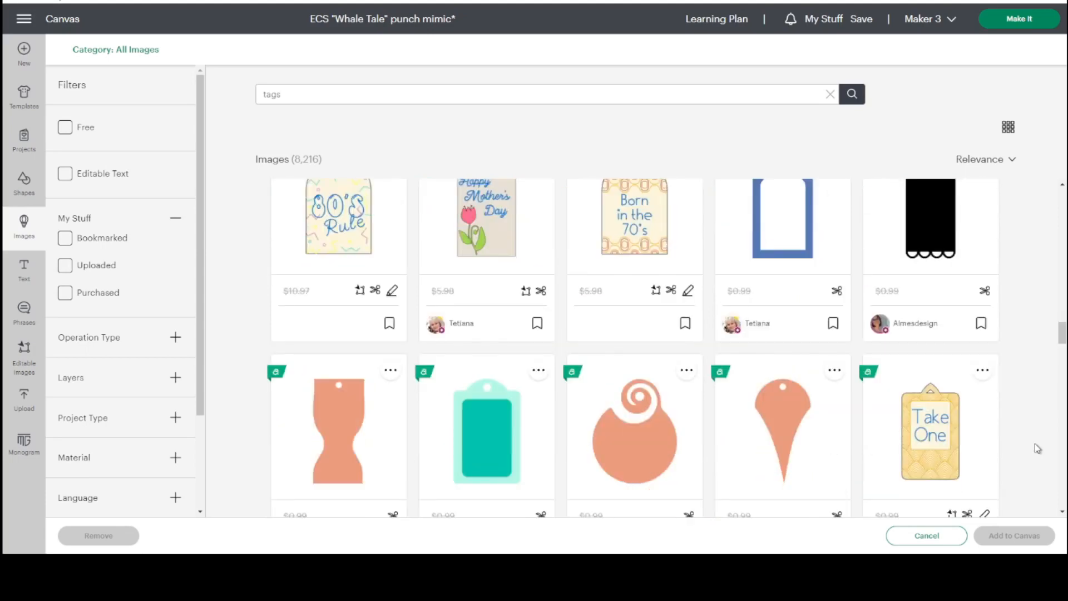
scroll(1036, 448, down, 6)
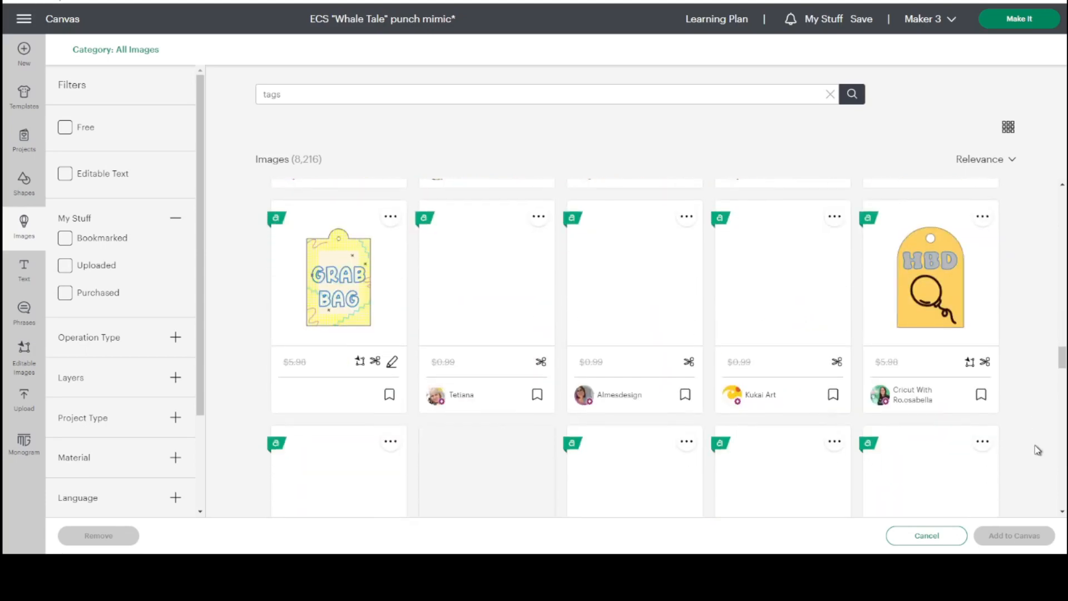
scroll(1036, 449, down, 3)
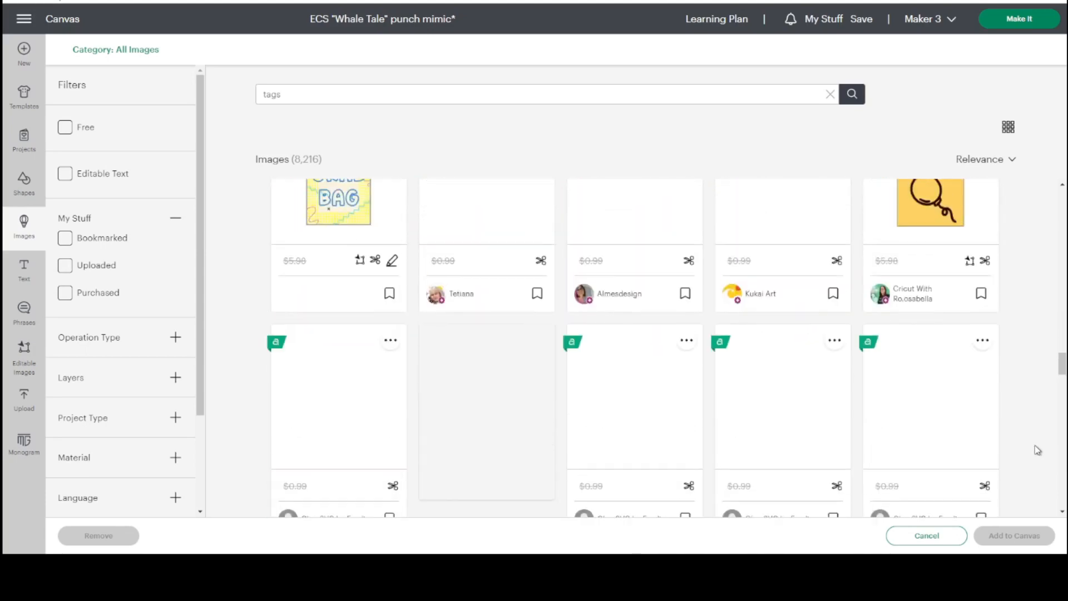
scroll(1035, 445, up, 3)
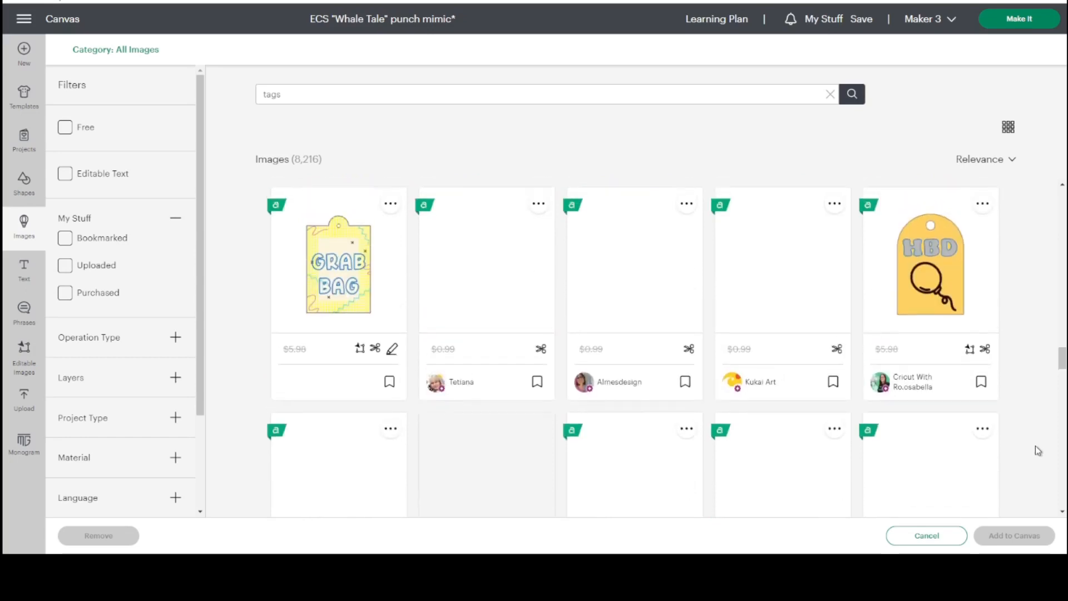
click(1061, 498)
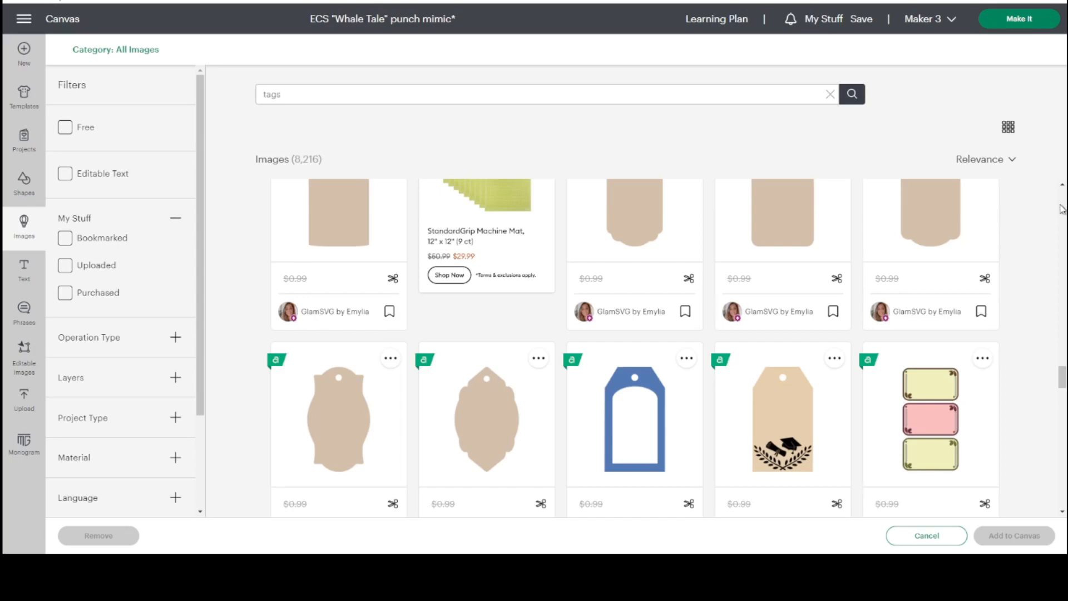
click(479, 436)
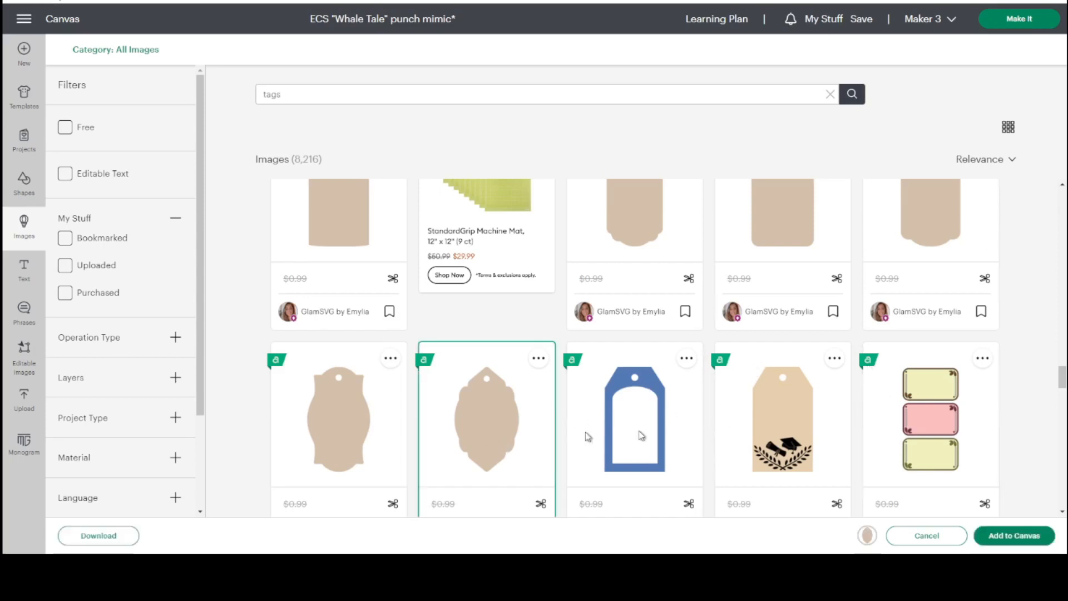
click(365, 446)
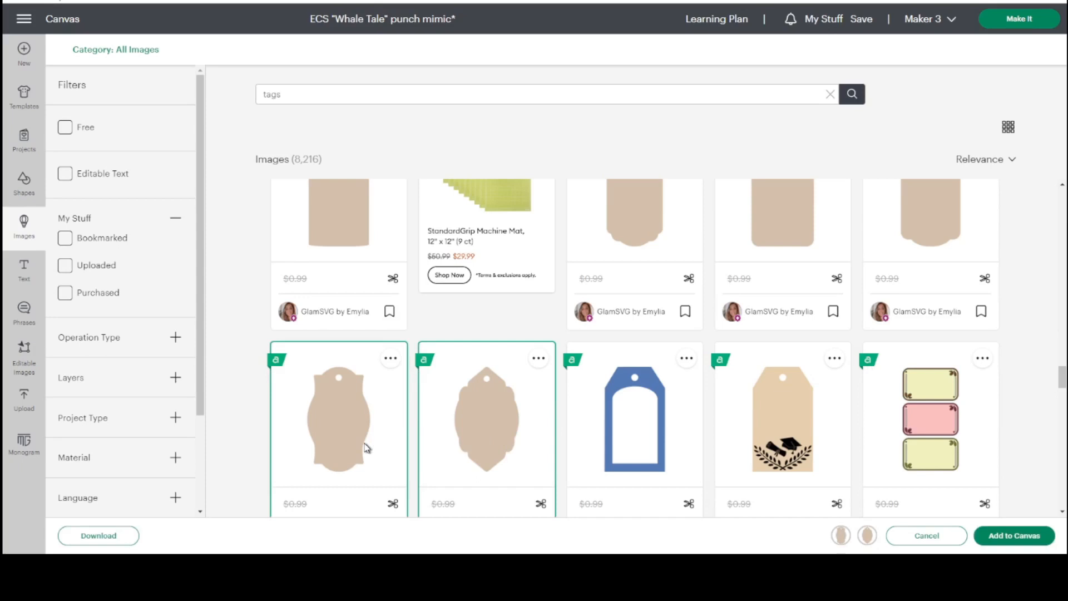
click(1062, 239)
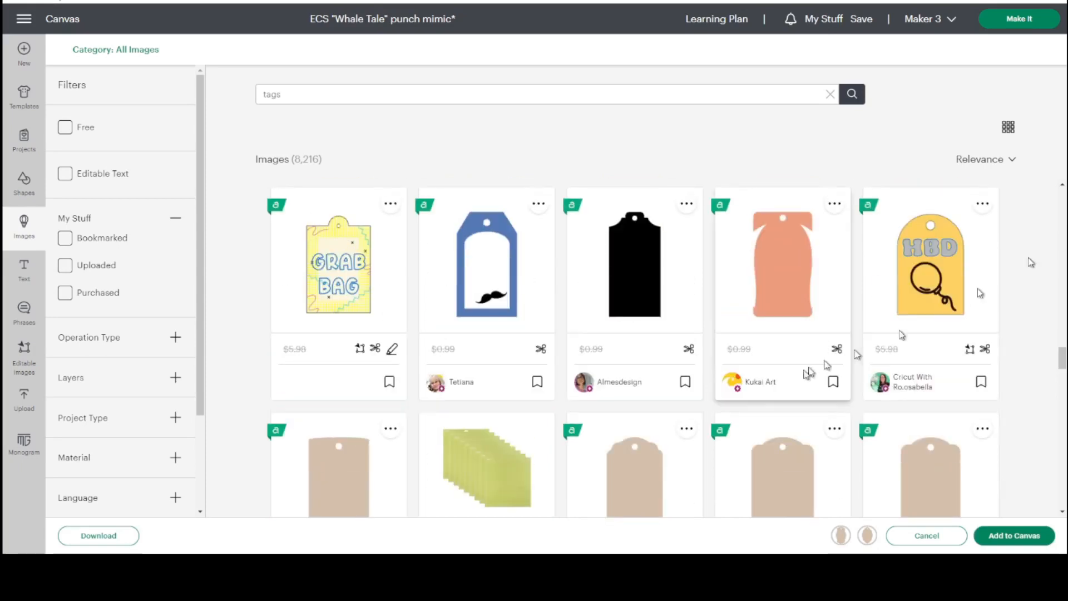
click(648, 469)
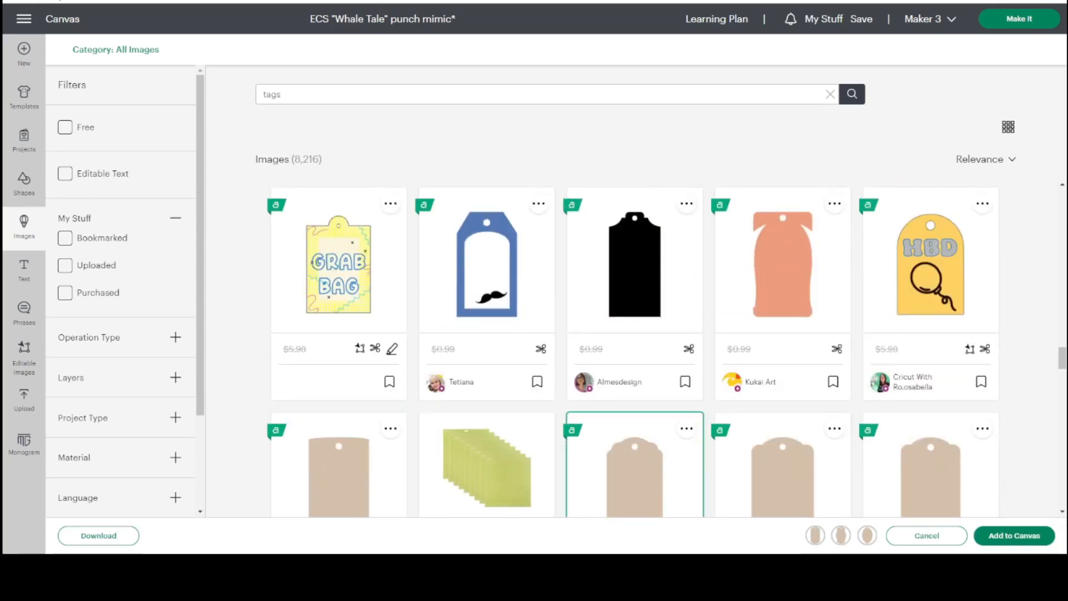
- Add the wide brown bracket-shaped tag with a centred hole to the image selection
click(1062, 494)
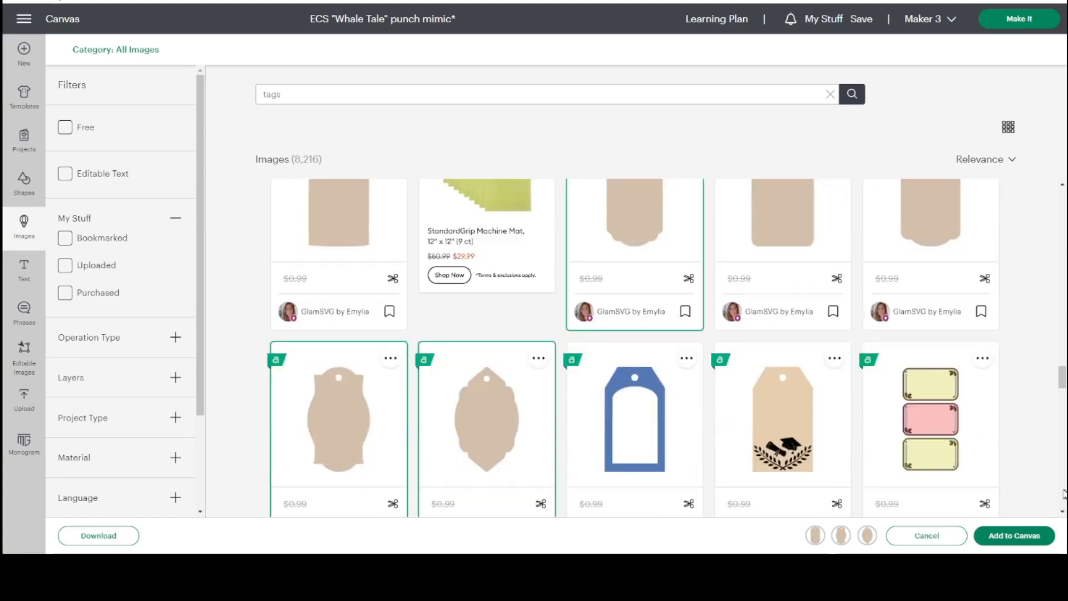
click(1062, 494)
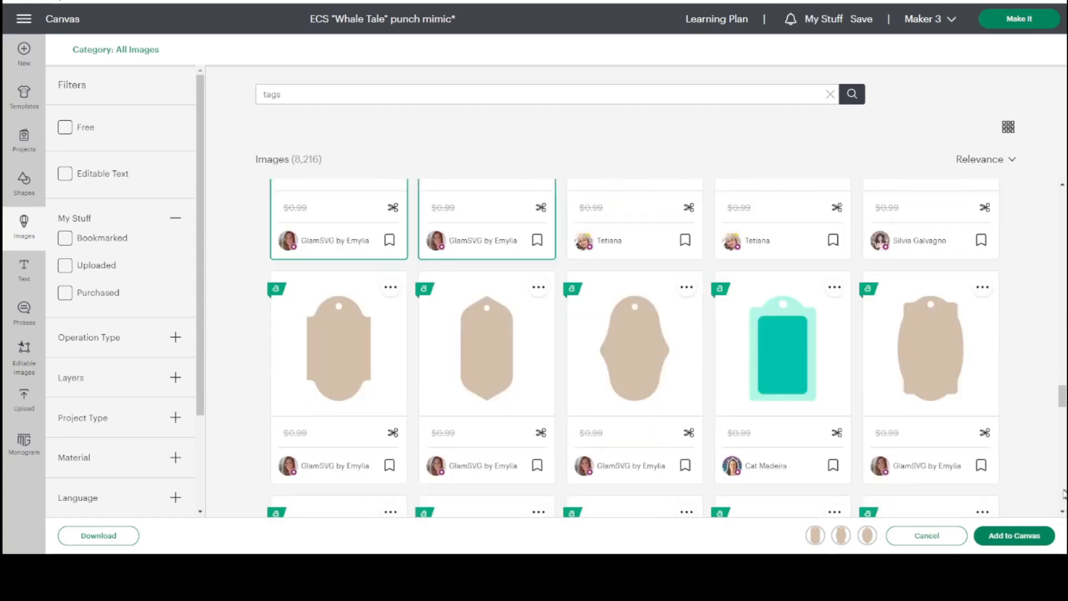
click(1063, 493)
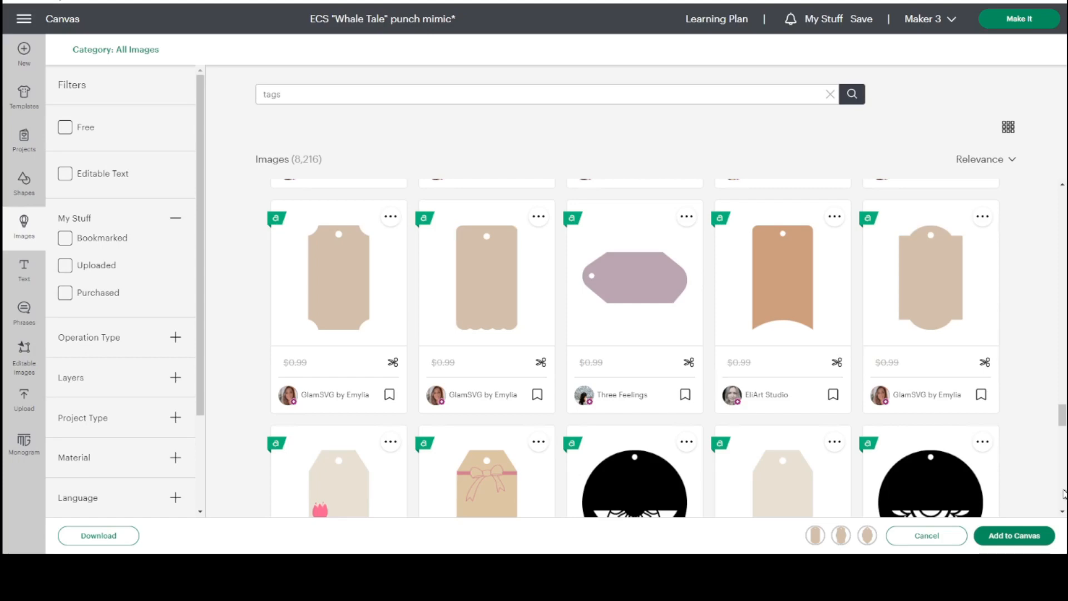
click(1063, 494)
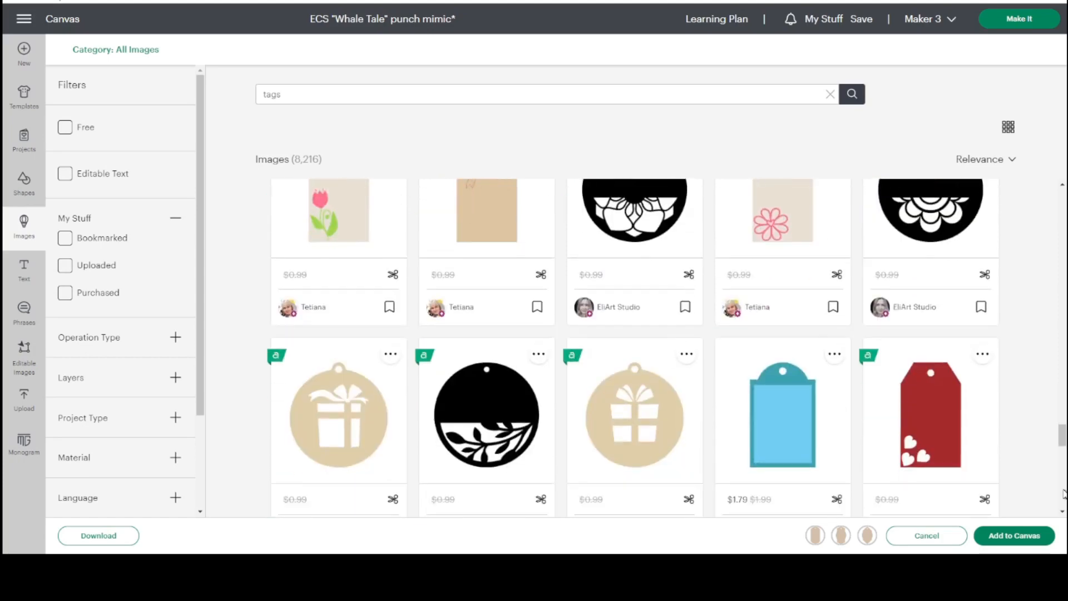
click(1063, 493)
click(1063, 493)
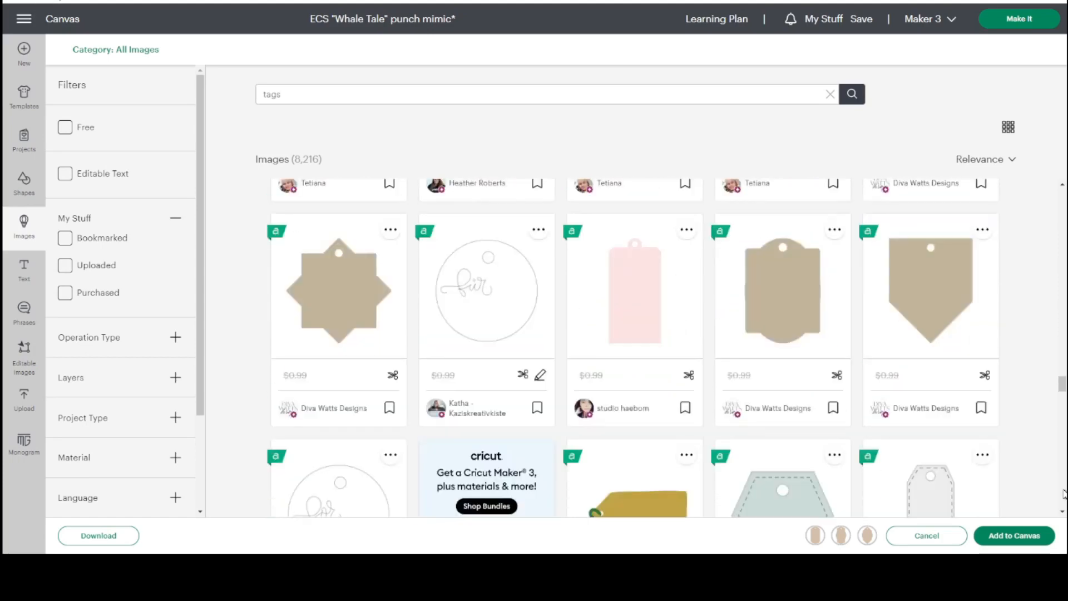
click(1063, 493)
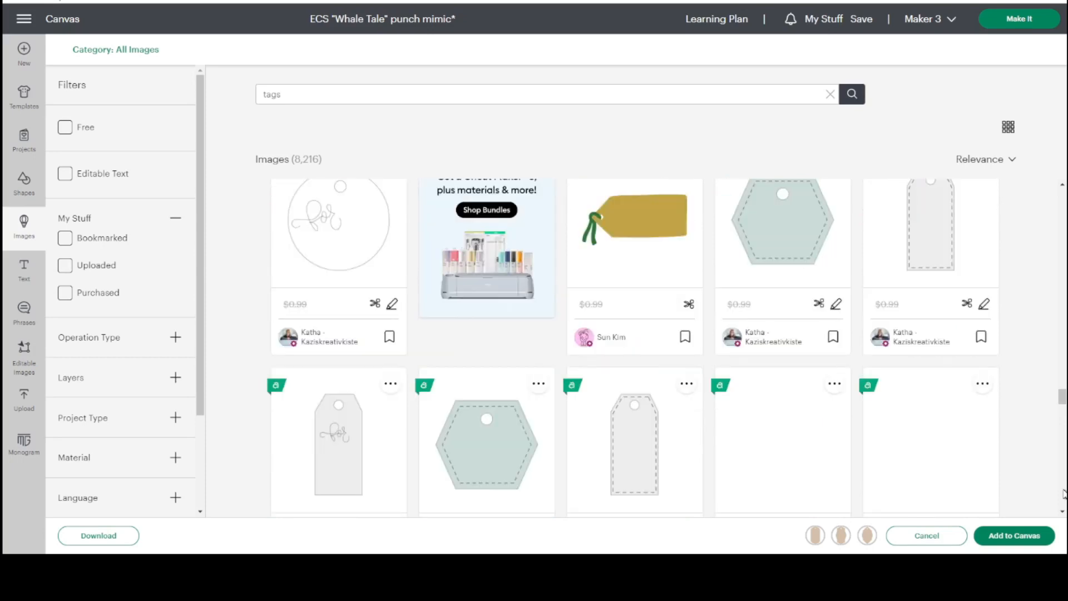
click(1063, 493)
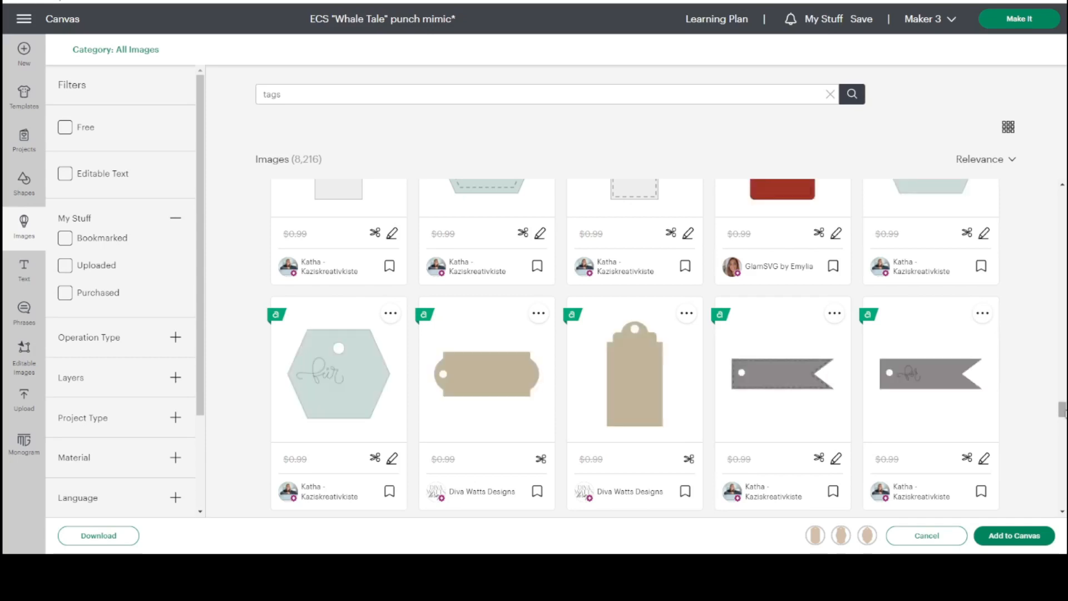
drag(1063, 411, 1063, 449)
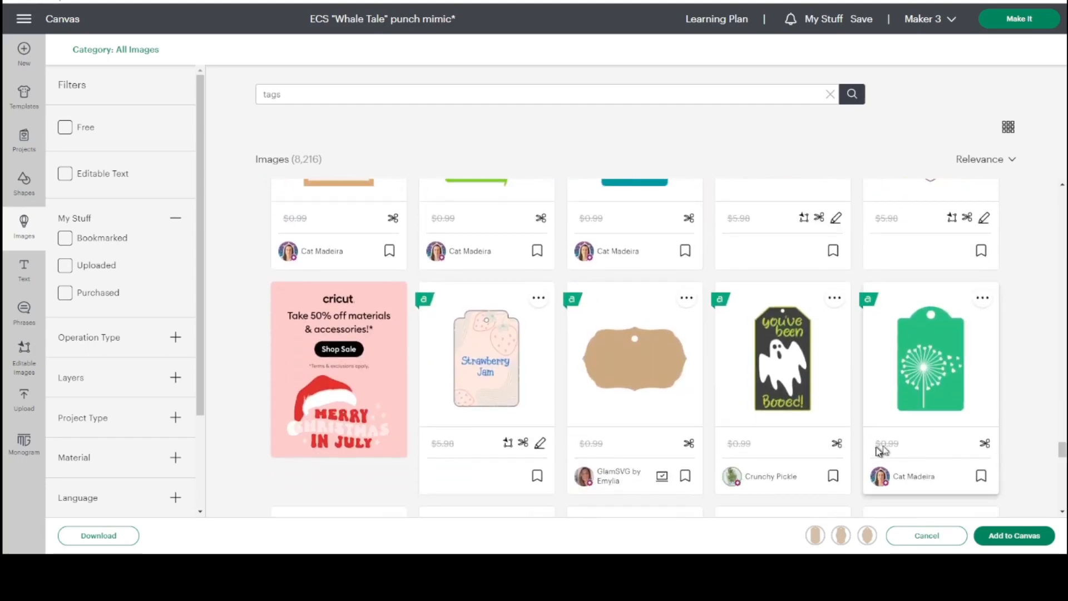
click(645, 358)
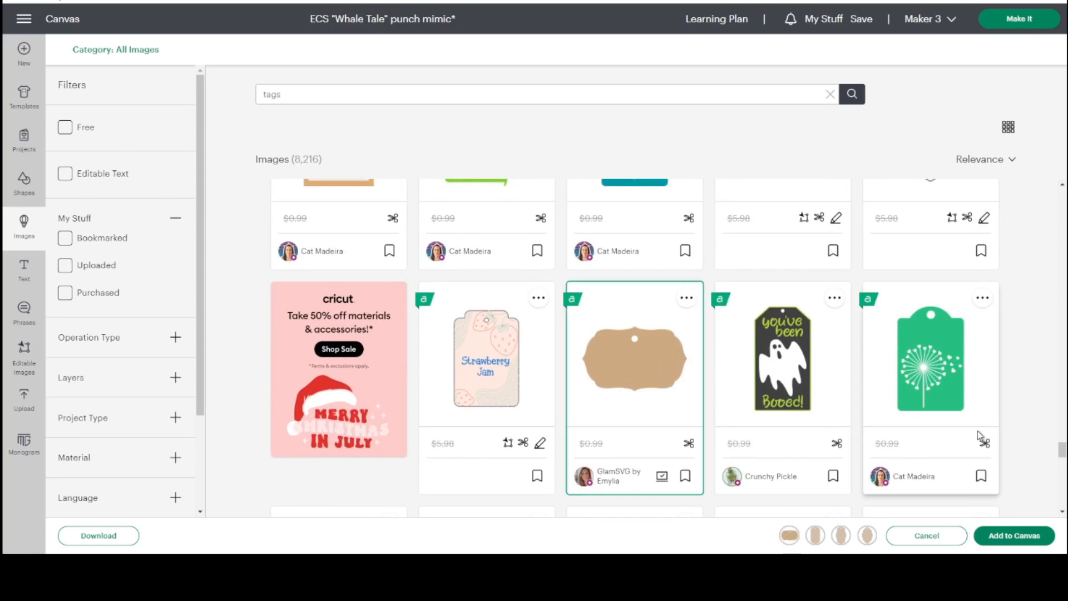
- Find the black gift tag with a stepped scalloped top, punched hole and square bottom, and add it to the image selection
drag(1062, 453, 1064, 506)
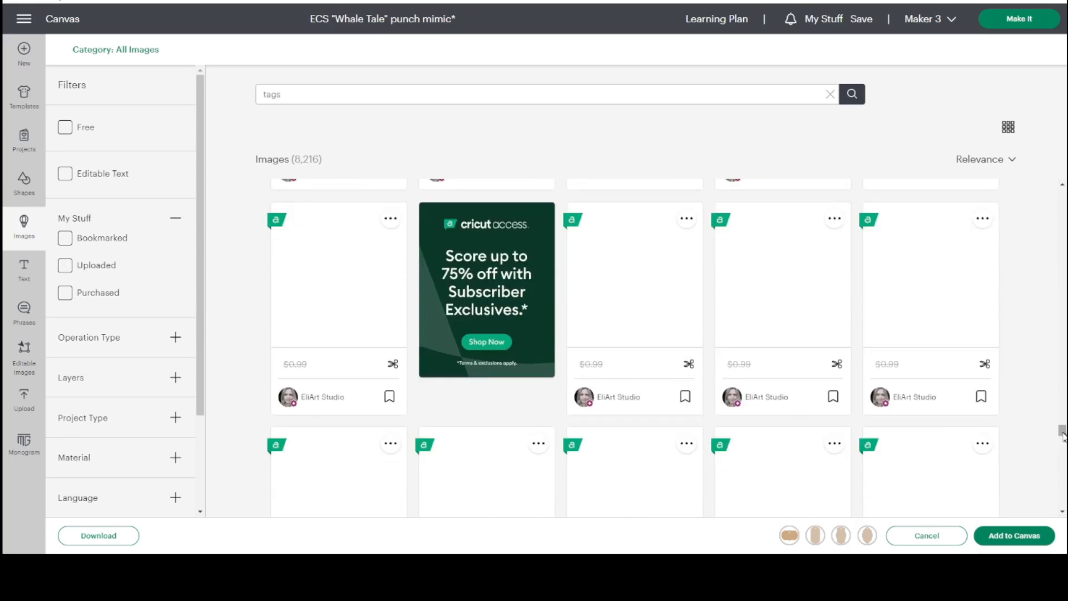
drag(1063, 436, 1063, 469)
drag(1062, 420, 1062, 449)
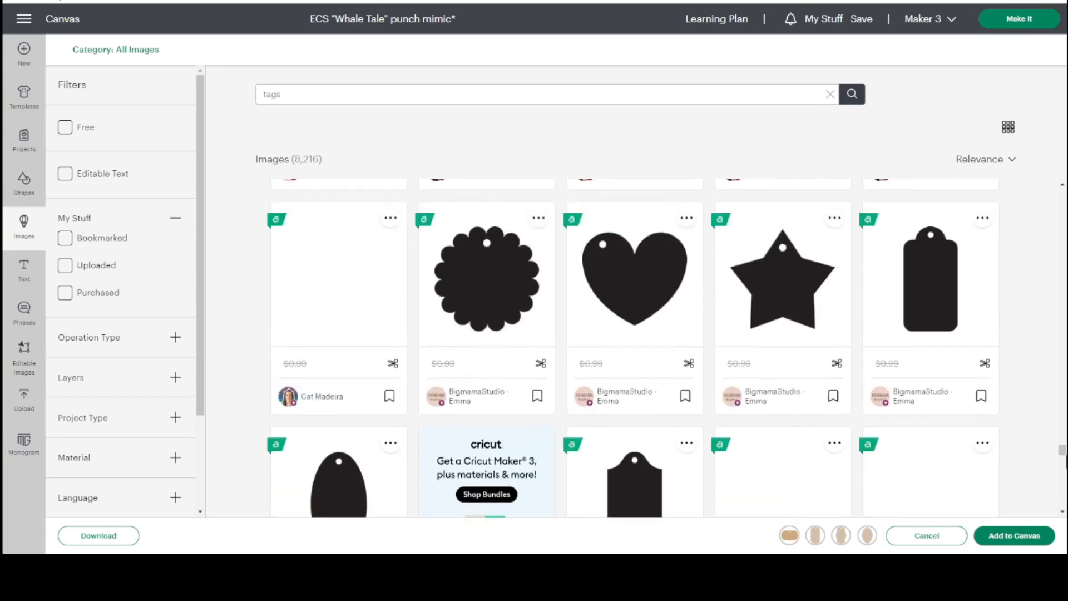
drag(1064, 453, 1064, 484)
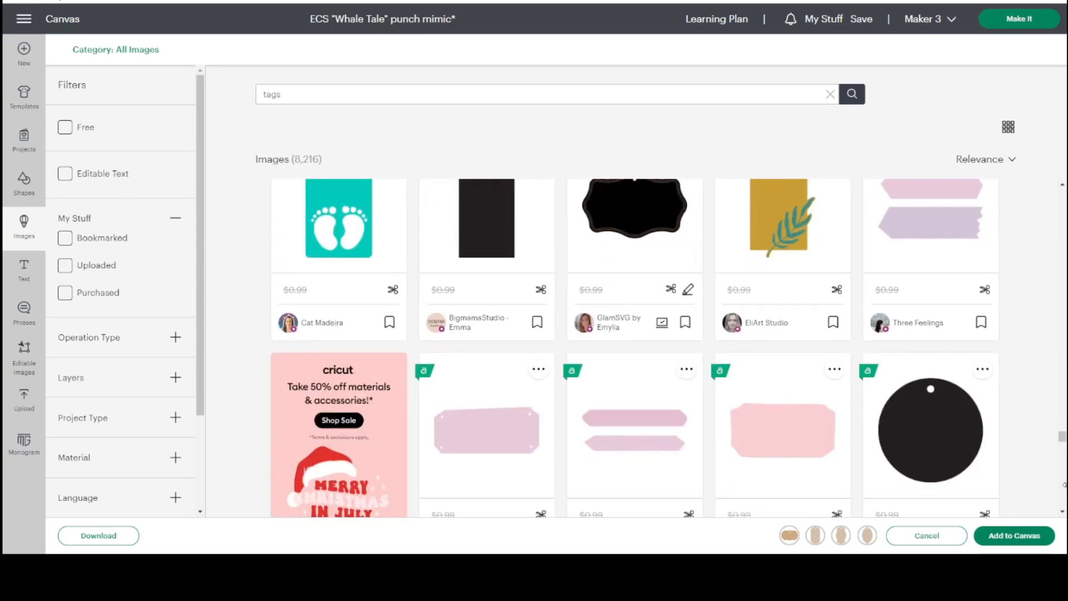
drag(1064, 436, 1062, 445)
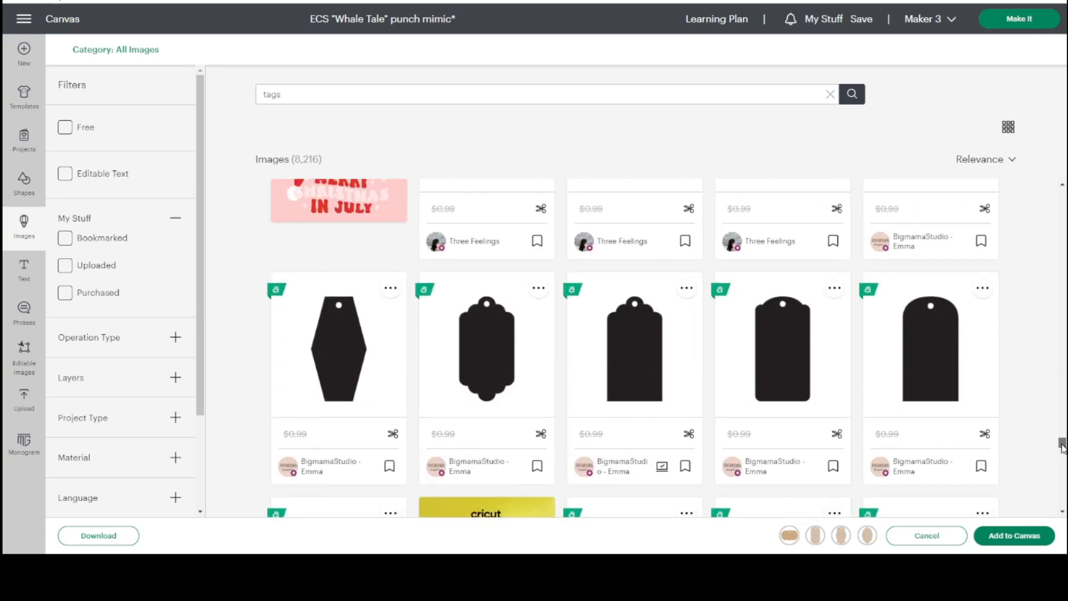
click(617, 371)
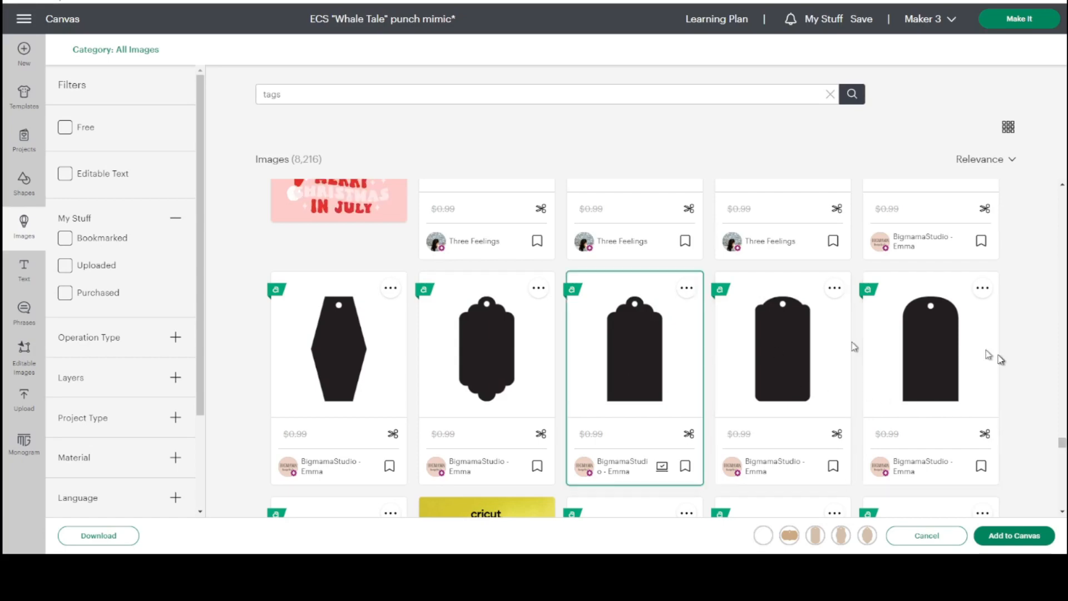
- Find the lavender bracket-shaped label without a hole in the tag results and add it to the image selection
click(1062, 498)
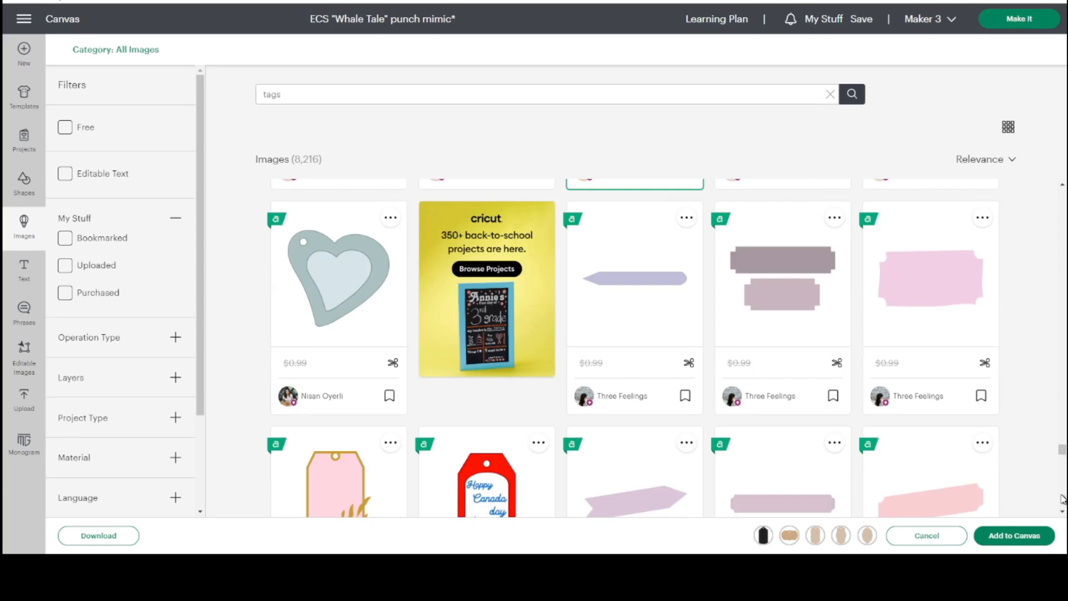
scroll(1062, 498, down, 5)
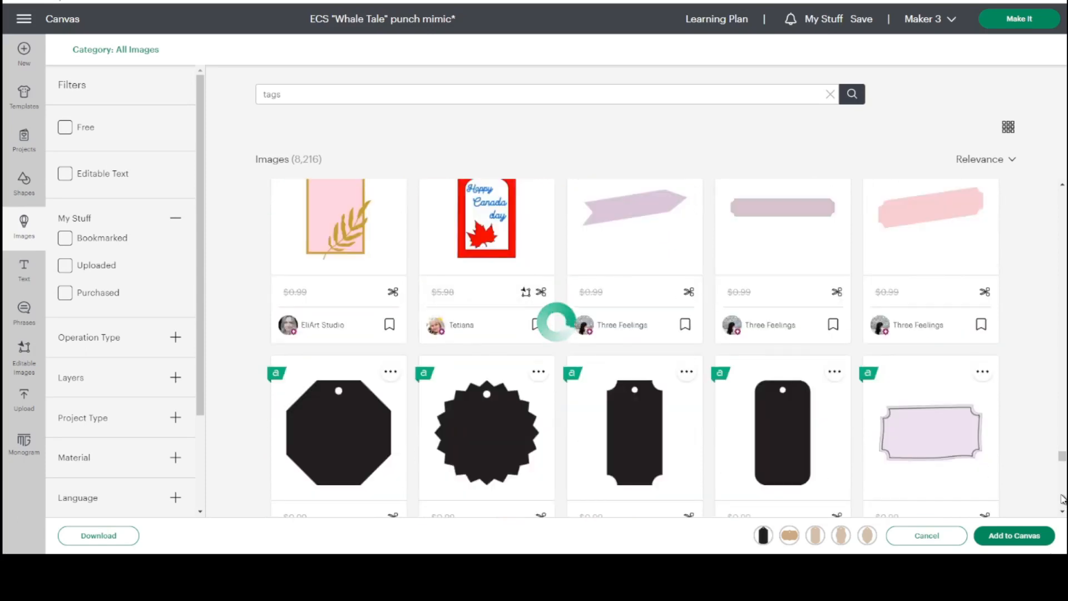
scroll(1063, 498, down, 5)
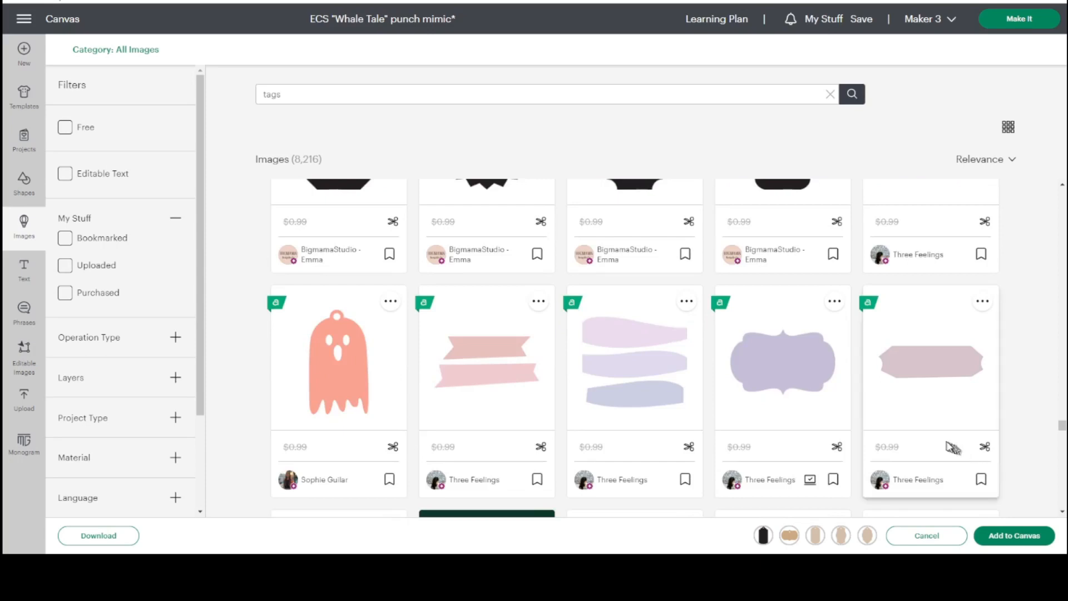
click(819, 398)
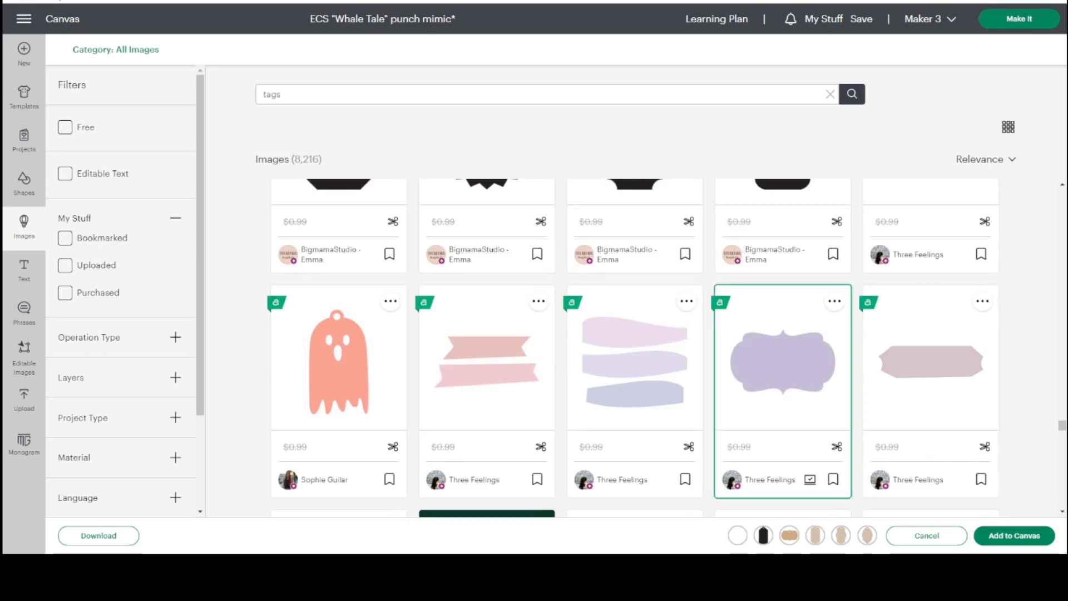
- Look through further tag results and insert the six selected tag images on the canvas
click(1062, 496)
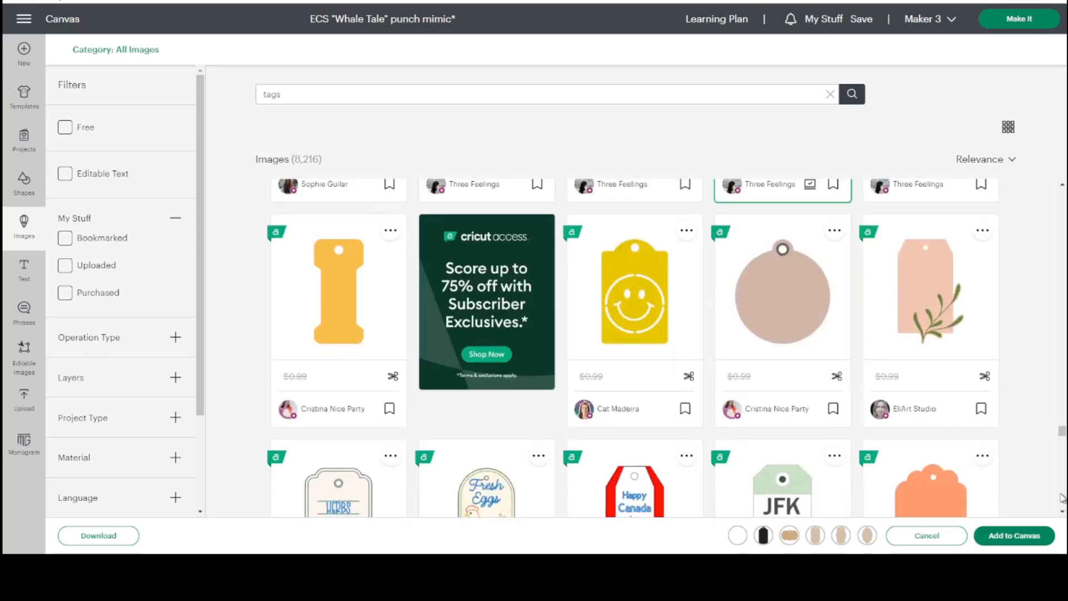
click(1062, 497)
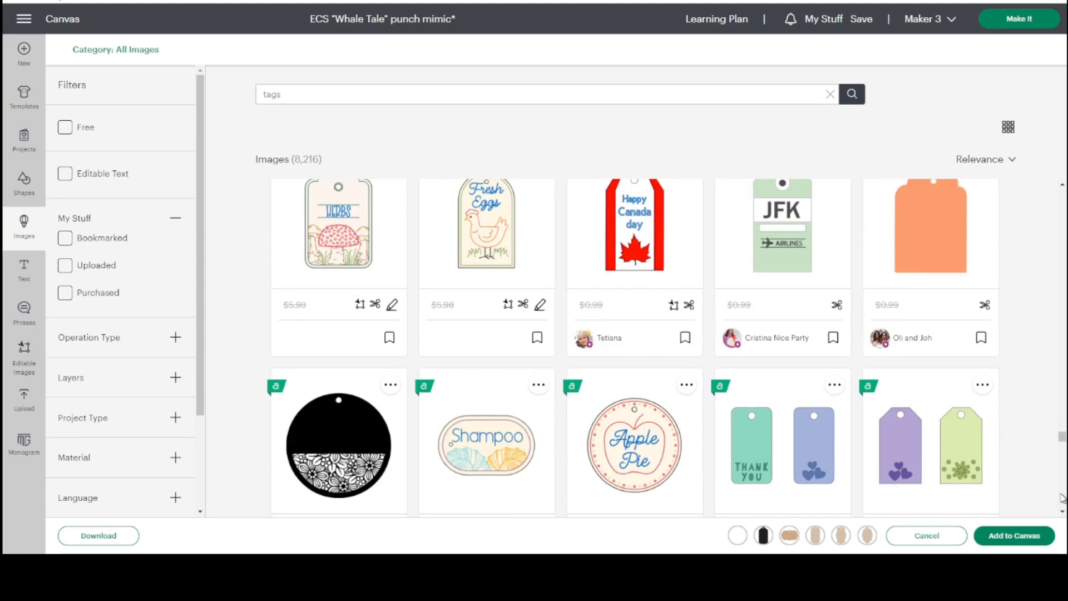
click(1062, 497)
click(1062, 497)
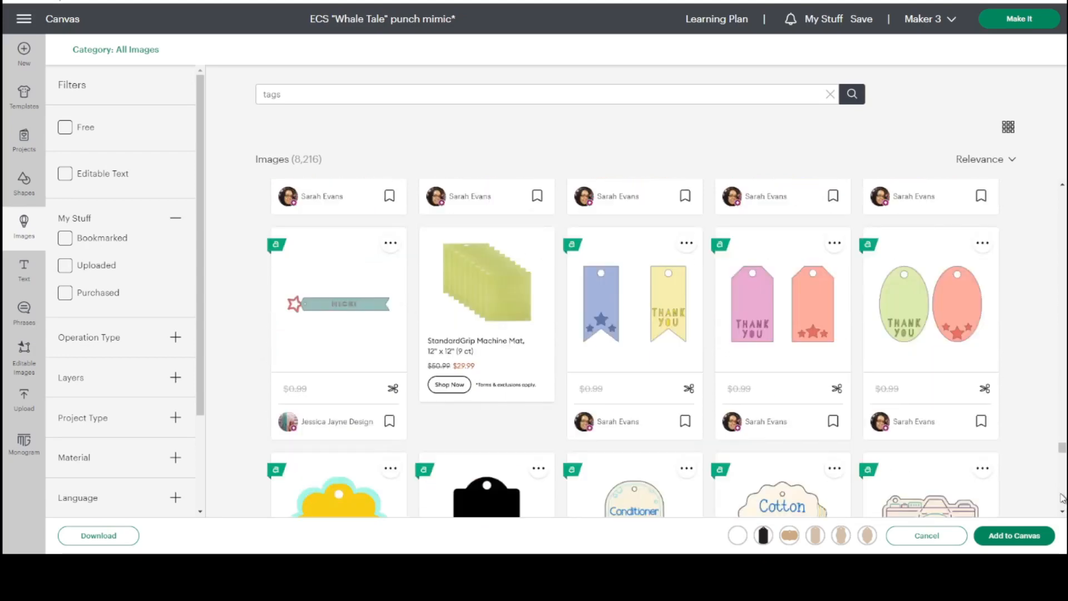
click(1062, 497)
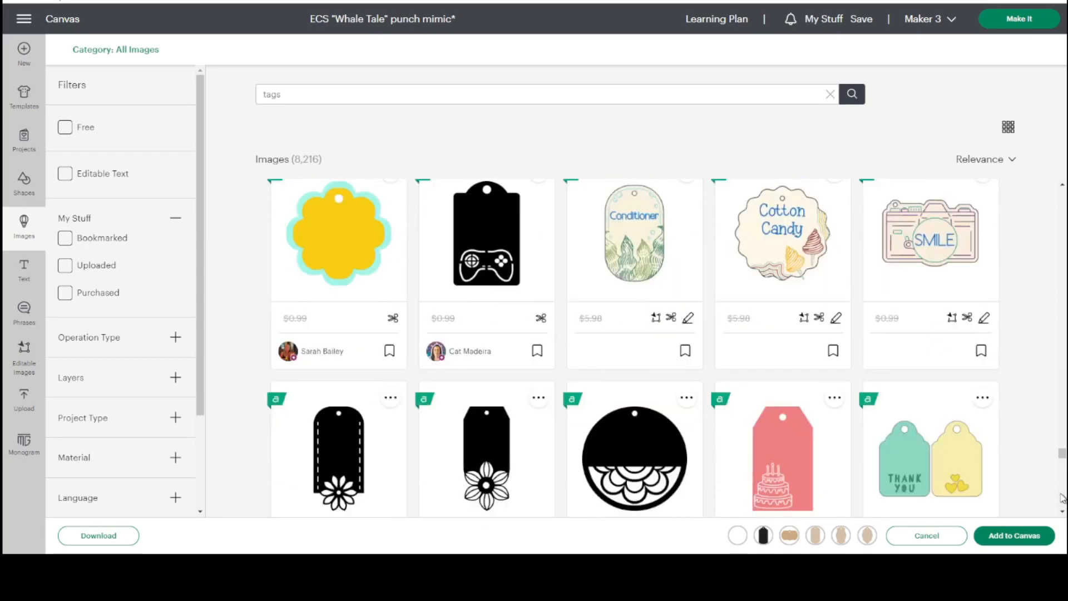
click(1062, 497)
click(1062, 496)
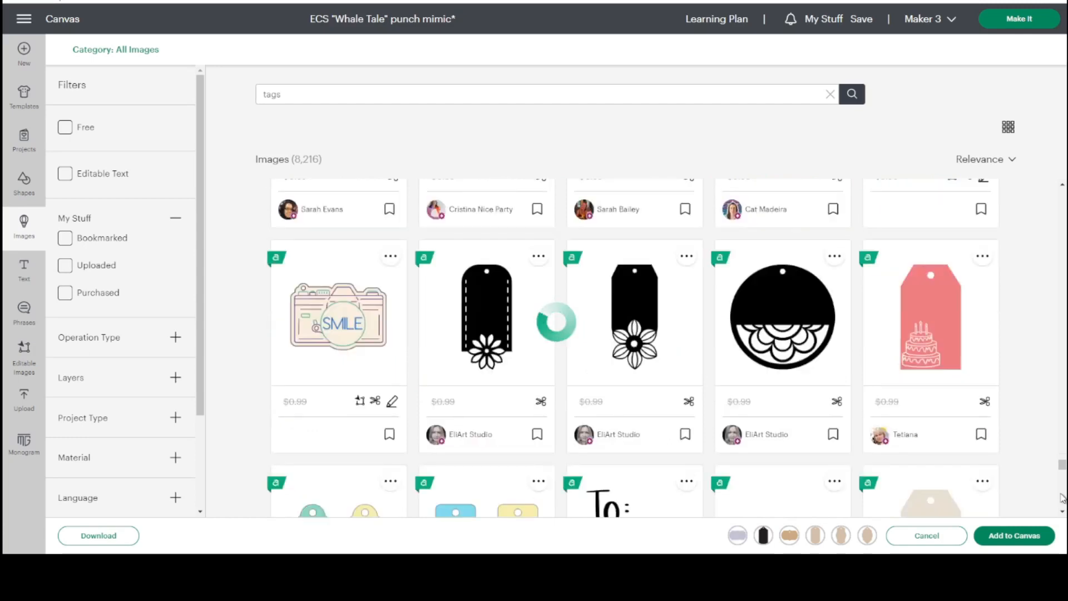
click(1063, 496)
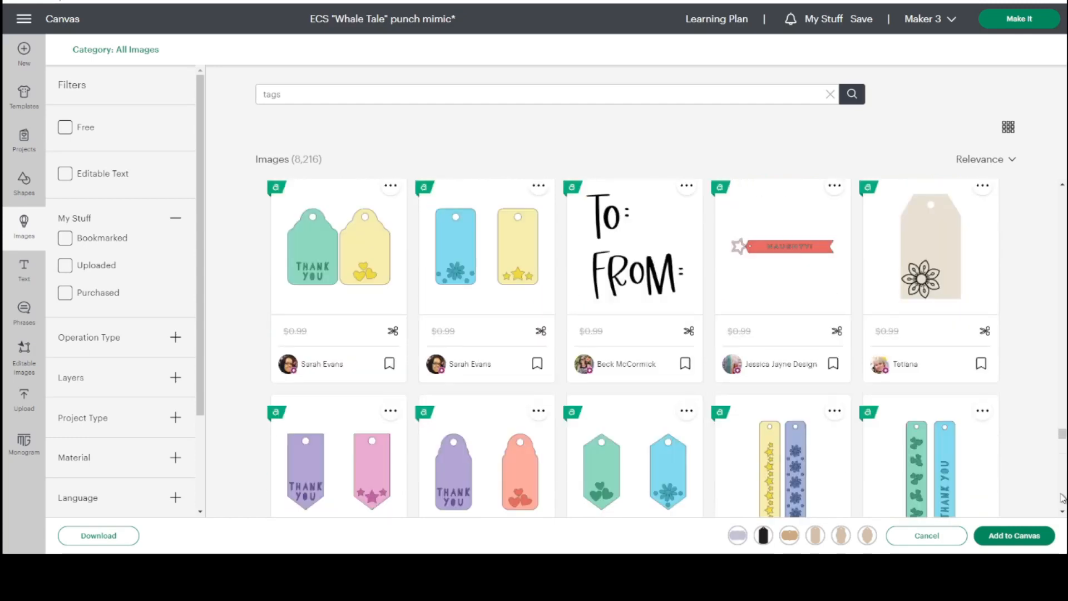
click(1062, 497)
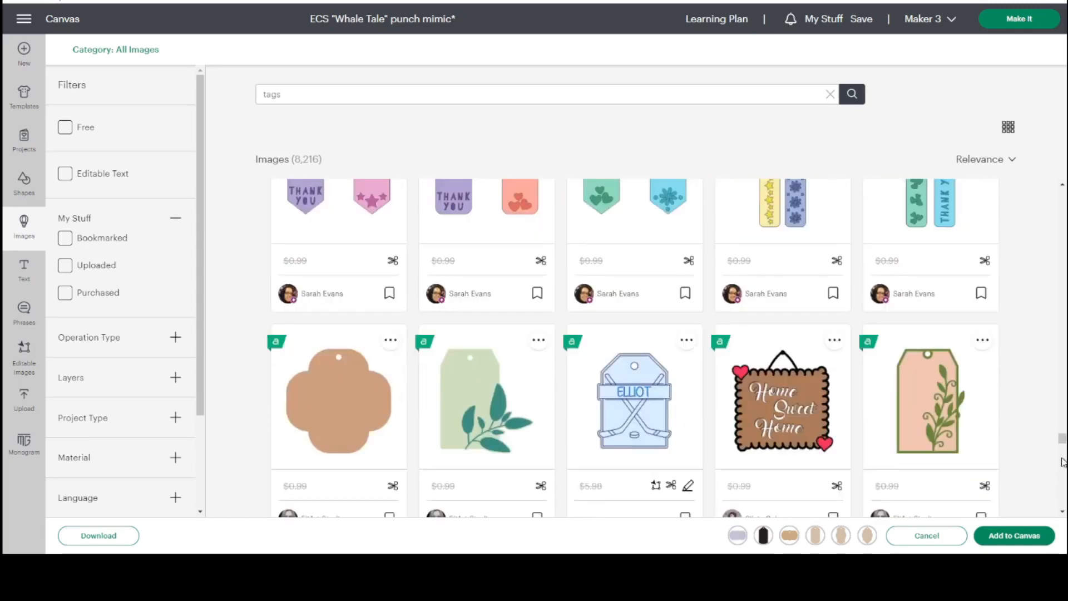
drag(1062, 439, 1062, 466)
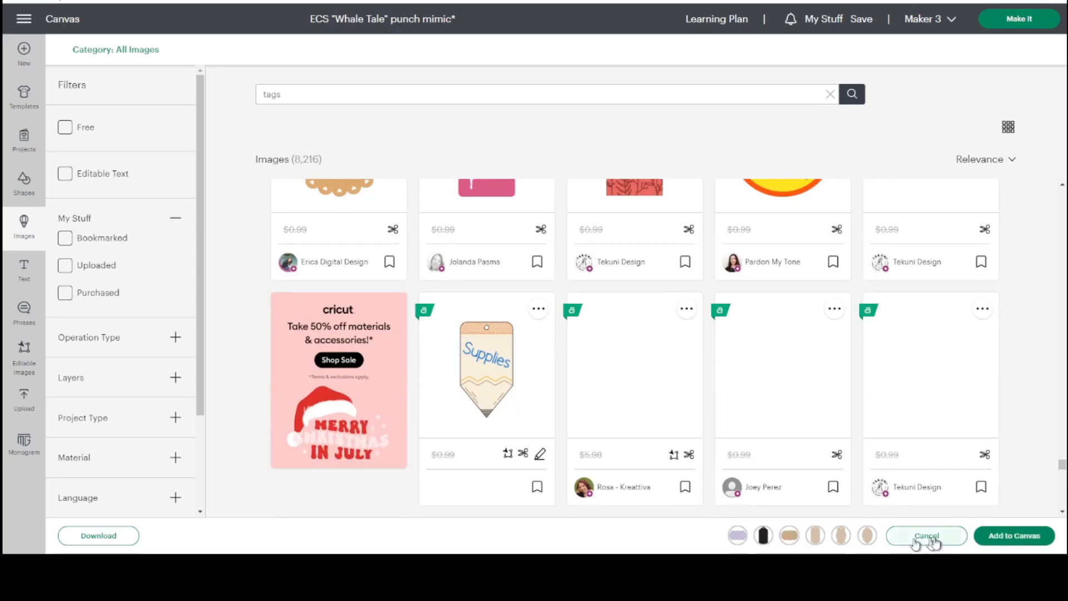
click(1006, 536)
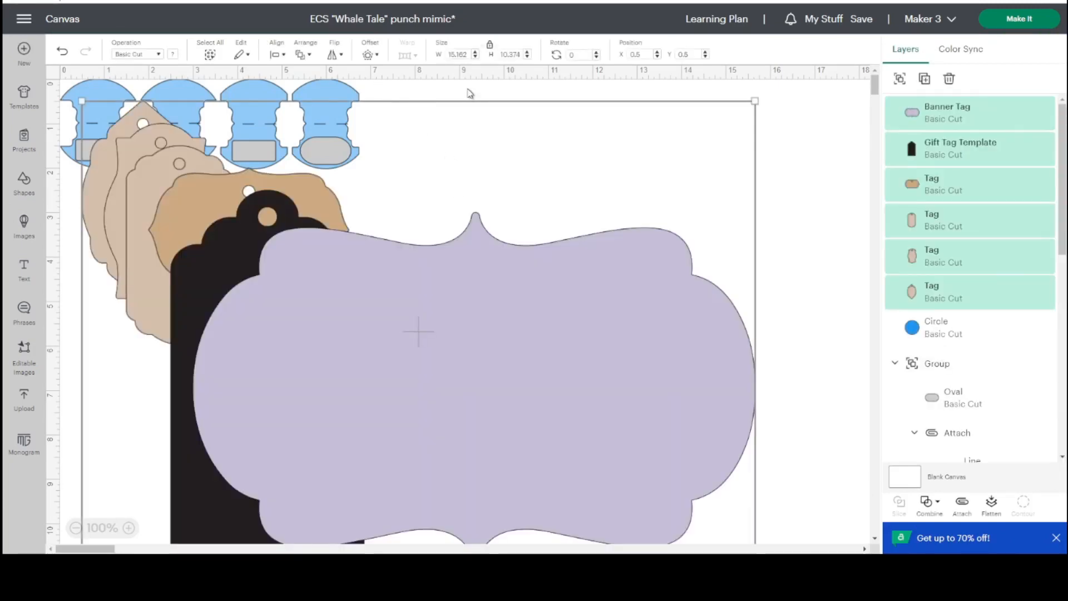
- Shrink the lavender banner tag to about 4.96 × 3.08 in and move it to the empty area right of the blue circle
click(786, 176)
click(610, 293)
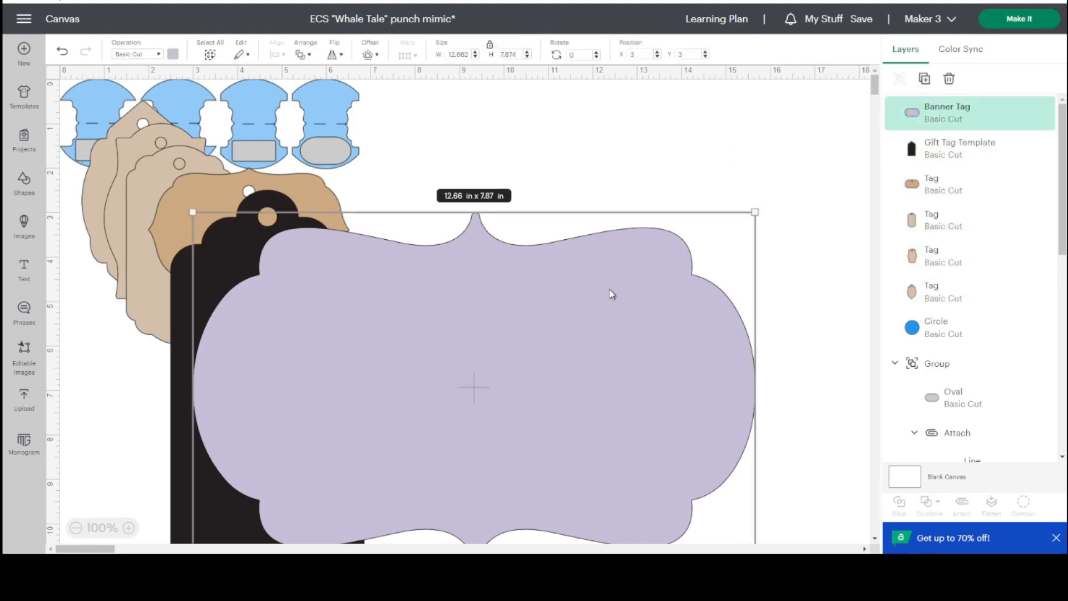
drag(754, 210, 412, 424)
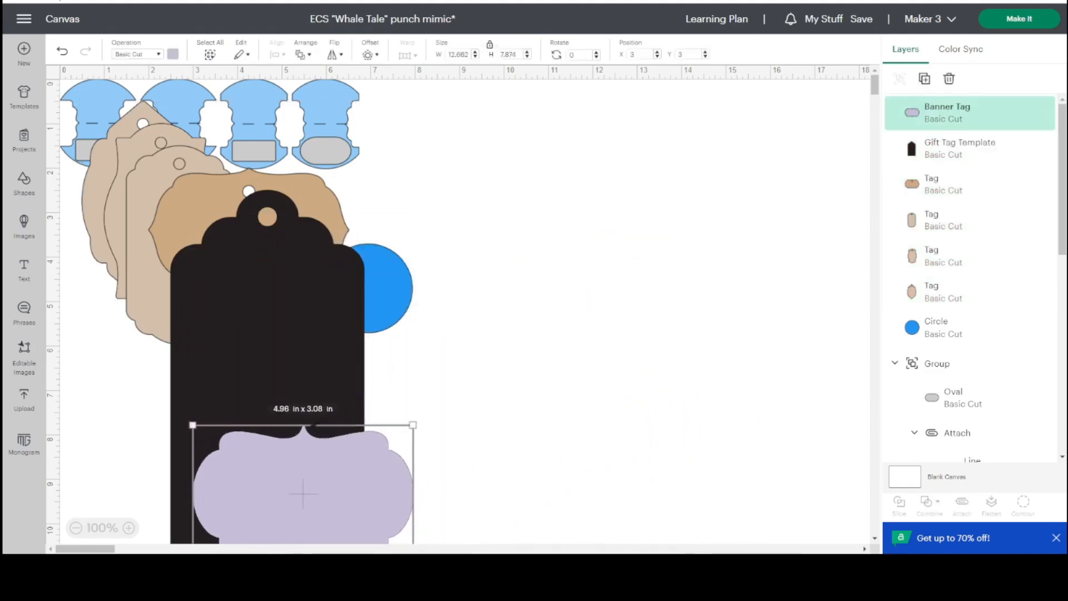
drag(262, 493, 535, 255)
- Shrink the black gift tag to about 2.05 × 3.89 in and place it just below the blue circle
click(315, 275)
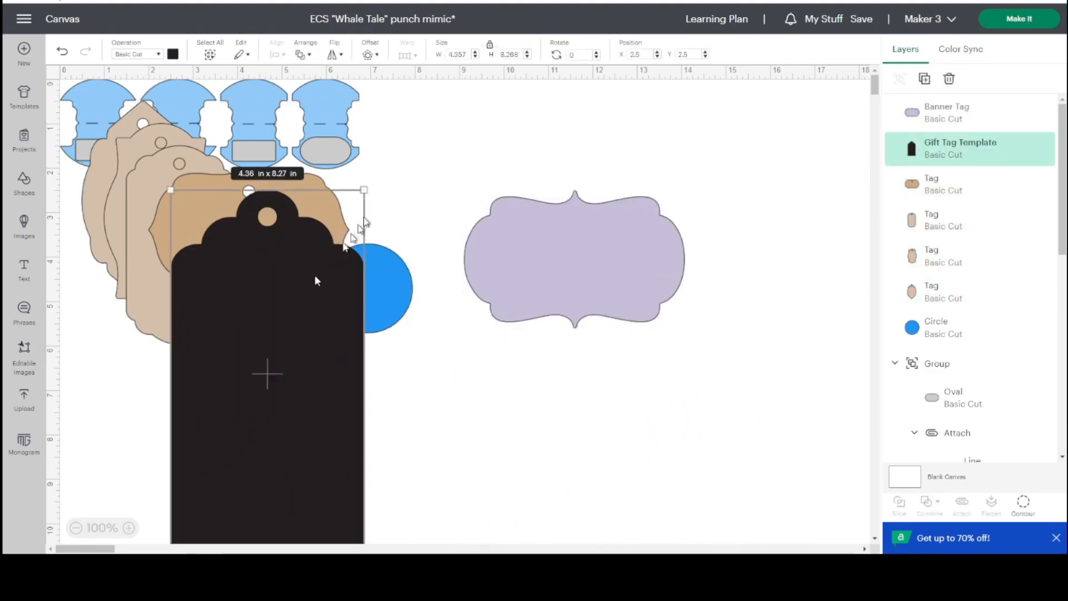
drag(365, 190, 263, 364)
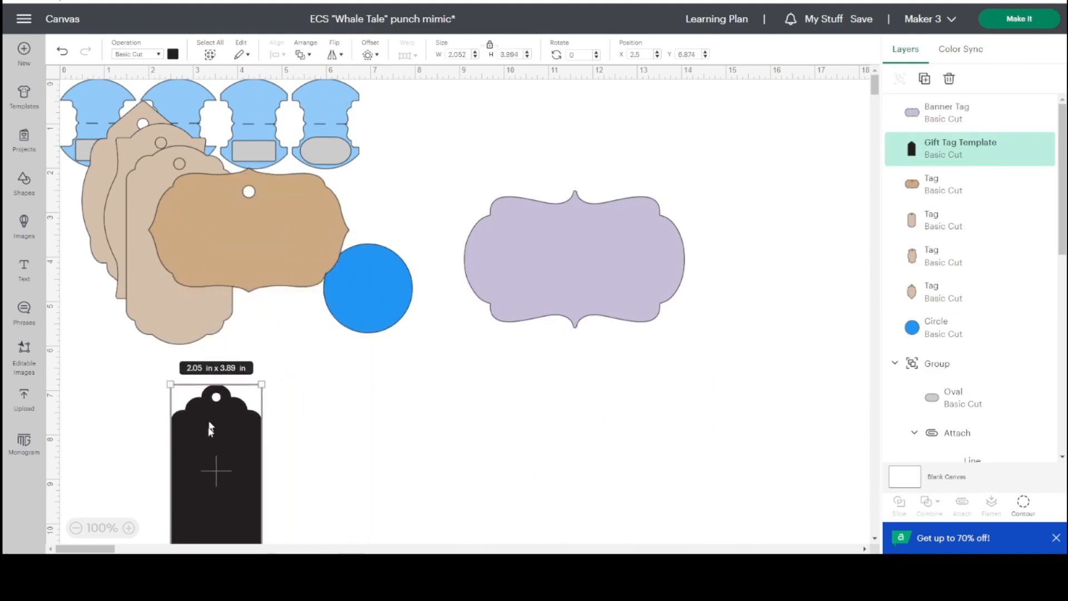
drag(209, 421, 433, 404)
- Stack the brown, beige and black tags on the lavender tag, clear of the punch shapes
drag(285, 254, 606, 263)
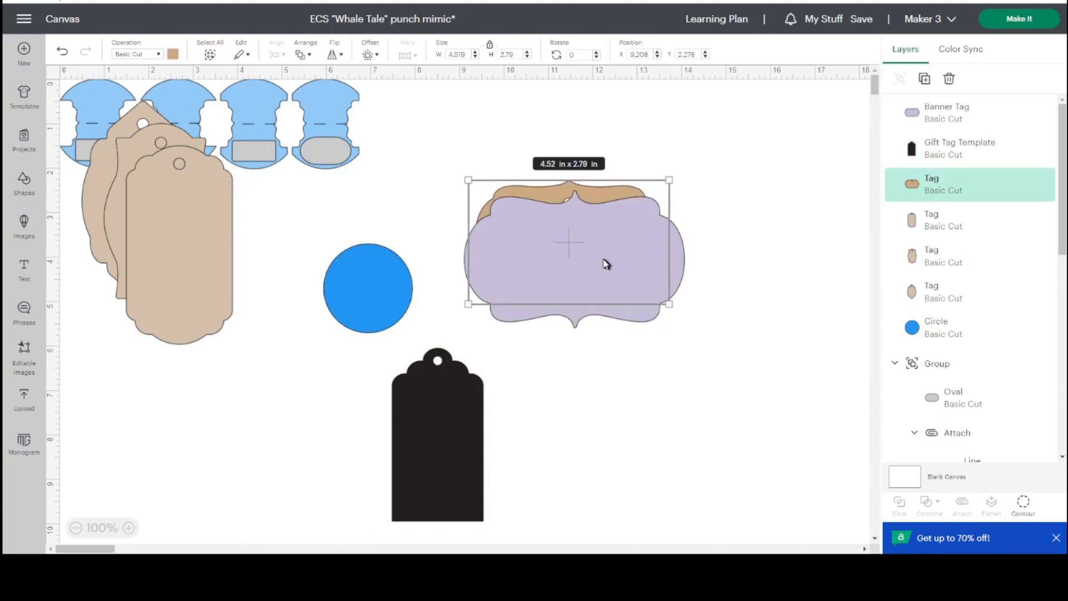
drag(191, 287, 588, 305)
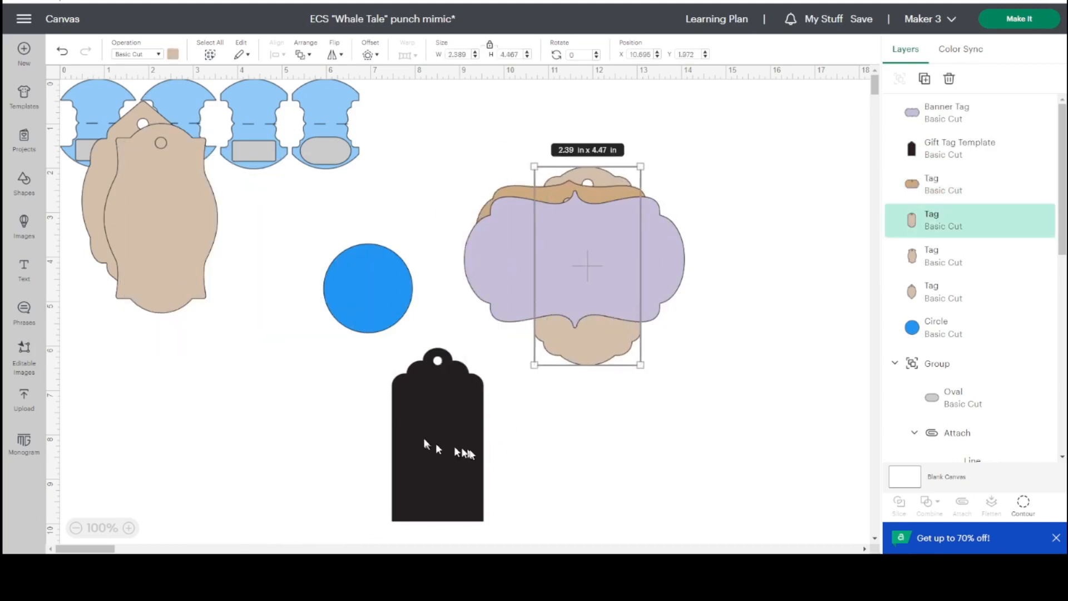
drag(424, 441, 590, 232)
drag(169, 248, 579, 298)
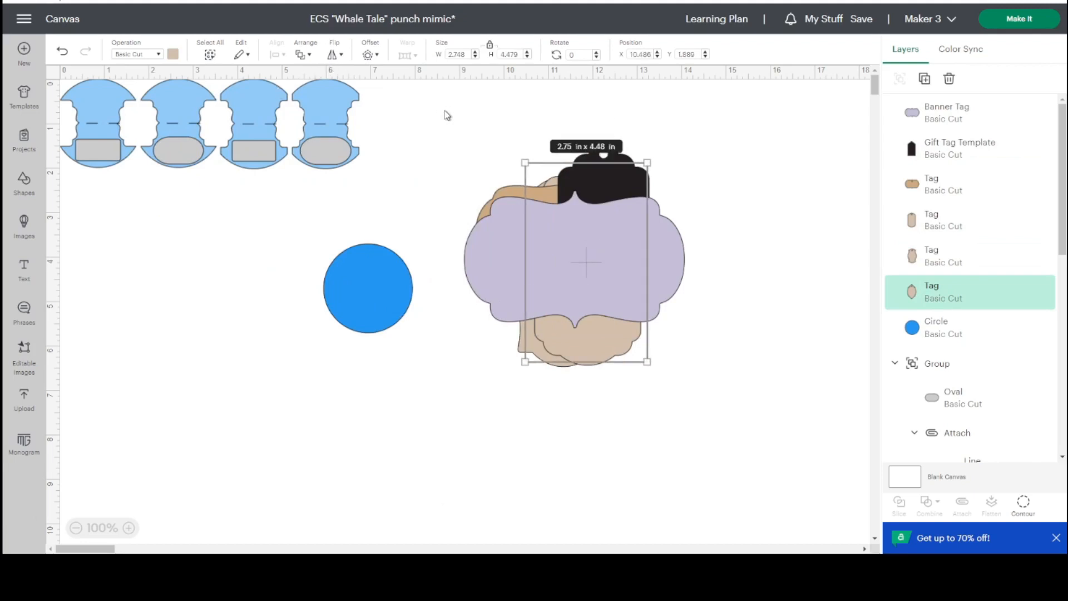
- Scale all six stacked tags down together to about 2.58 in wide and move them beside the row of punch shapes
drag(439, 106, 657, 336)
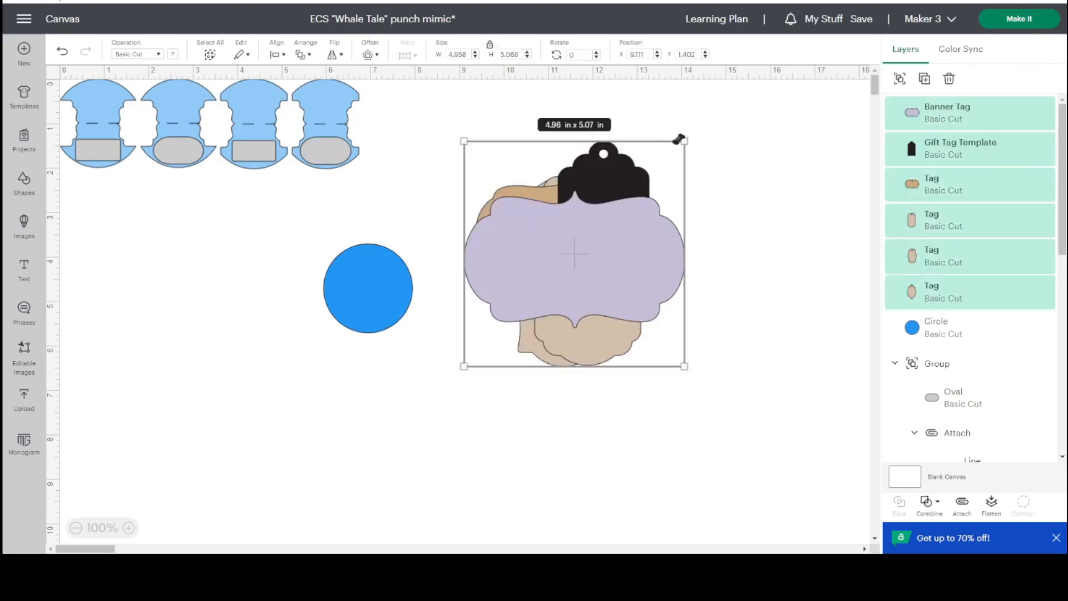
drag(684, 141, 580, 283)
drag(510, 342, 451, 174)
- Enlarge the blue circle to about 4.96 in across
click(376, 294)
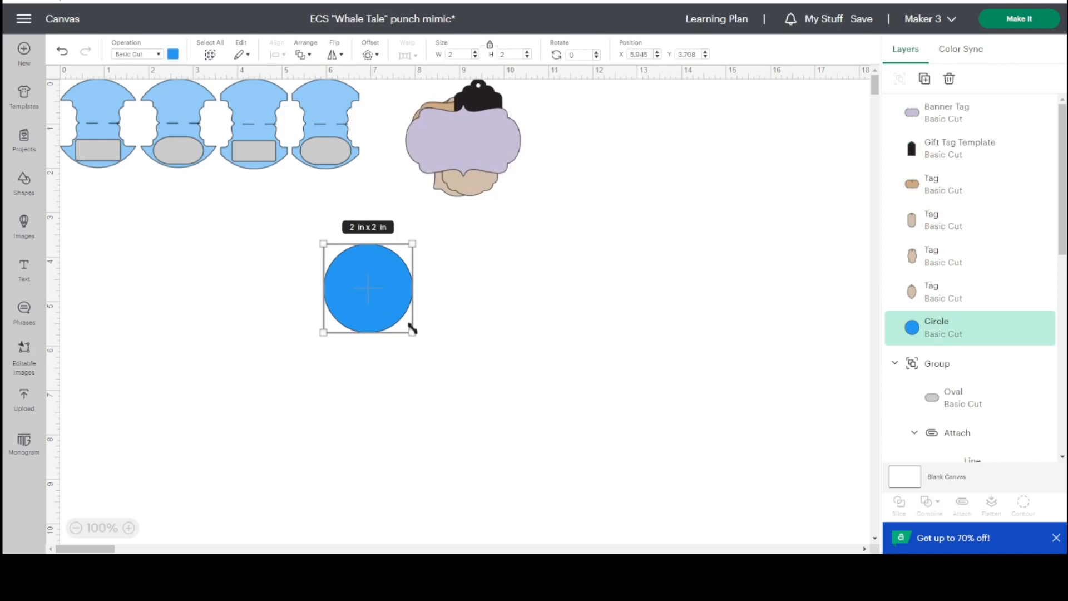
drag(412, 331, 543, 463)
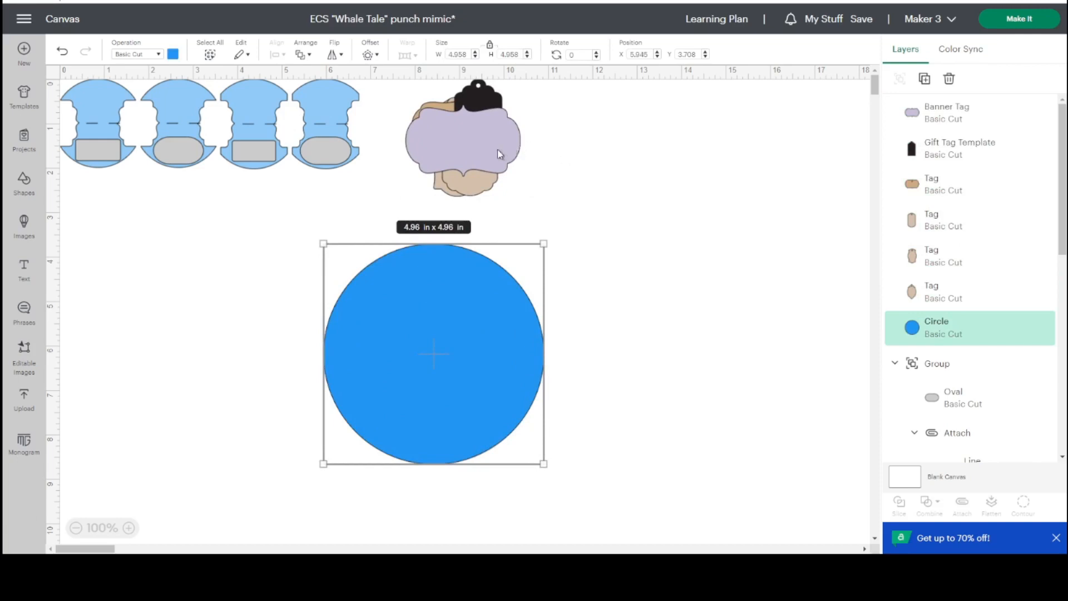
- Pull the lavender and wide brown tags out of the stack, placing the lavender one to the right of the remaining tags
drag(499, 154, 648, 237)
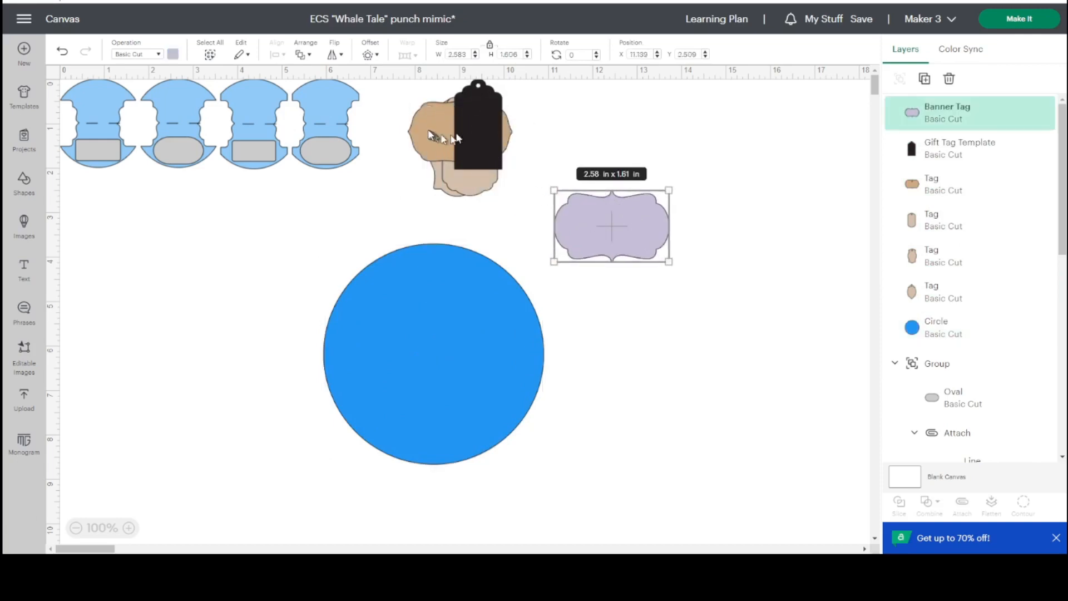
drag(433, 136, 635, 330)
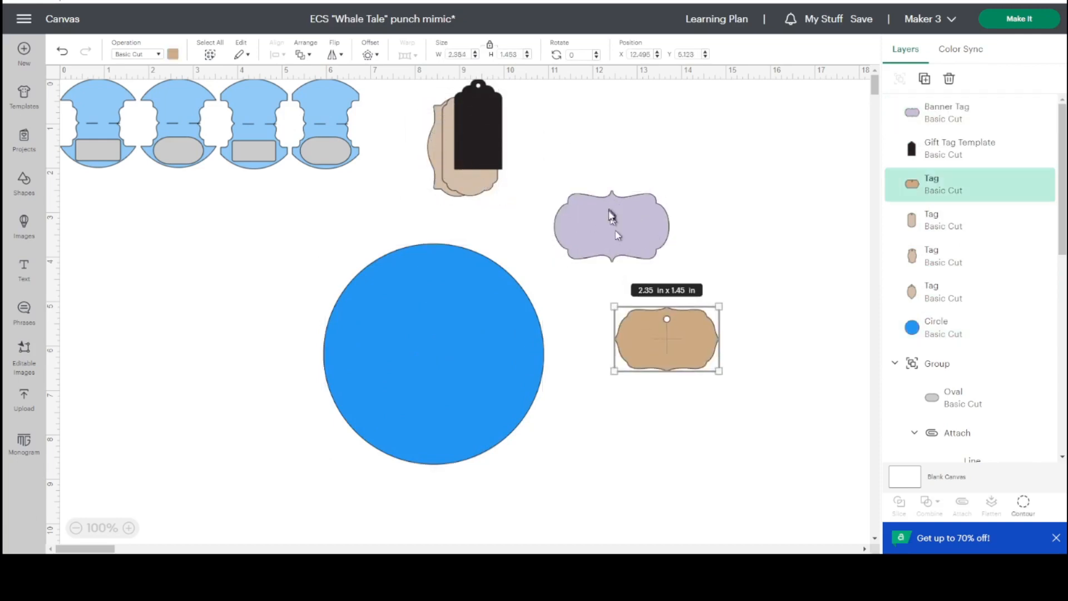
drag(617, 236, 594, 168)
- Enlarge the wide brown tag to about 4.56 × 2.81 in and position it overlapping the blue circle's right edge
drag(657, 333, 542, 346)
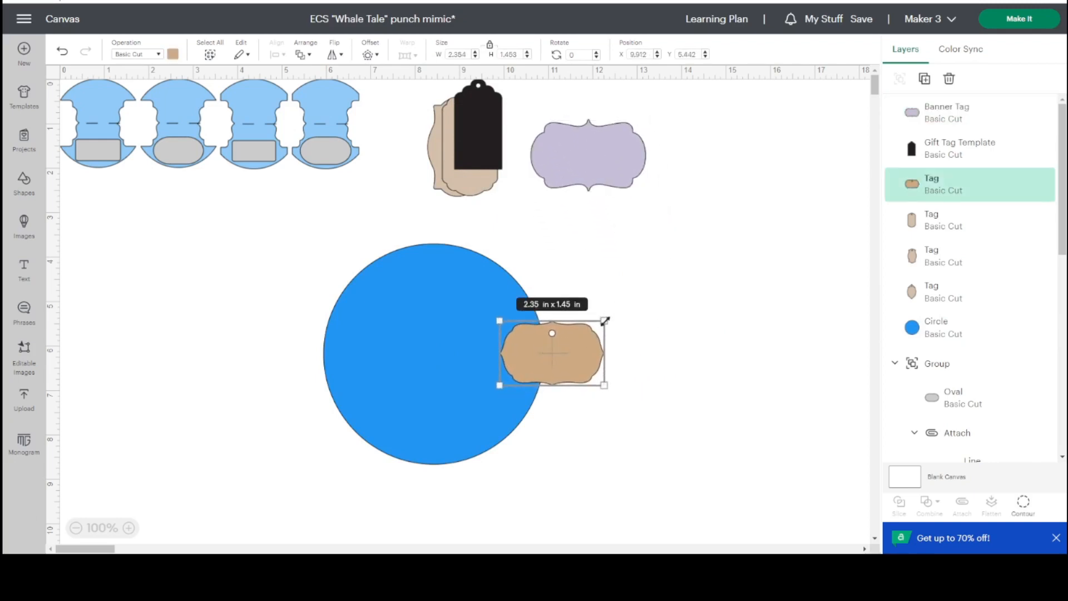
drag(605, 320, 701, 260)
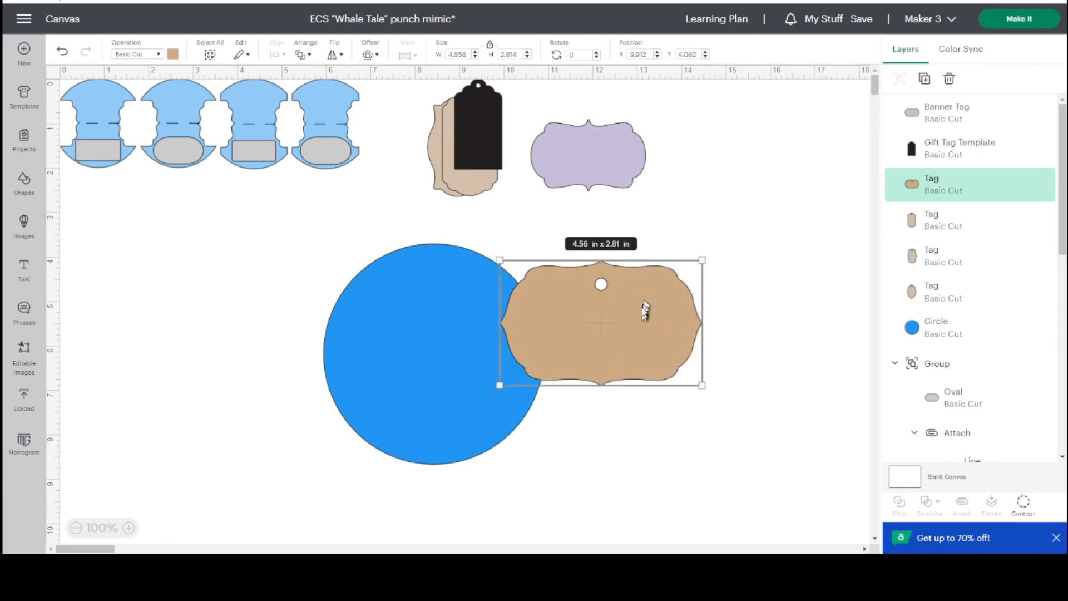
drag(645, 324, 607, 352)
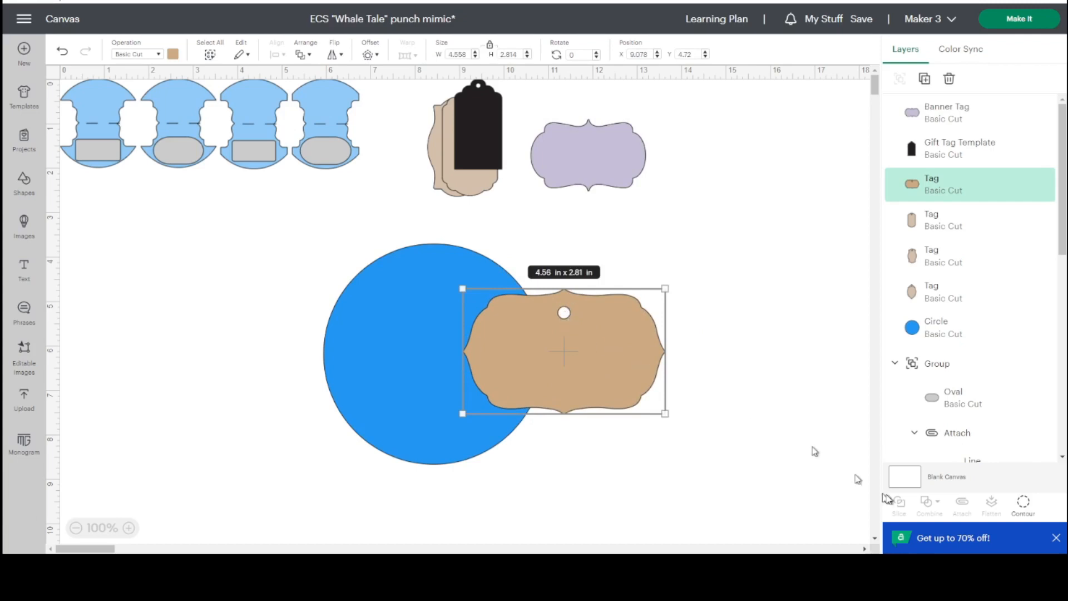
- Hide the hole contour in the wide brown tag so its shape is solid
click(1025, 507)
click(754, 173)
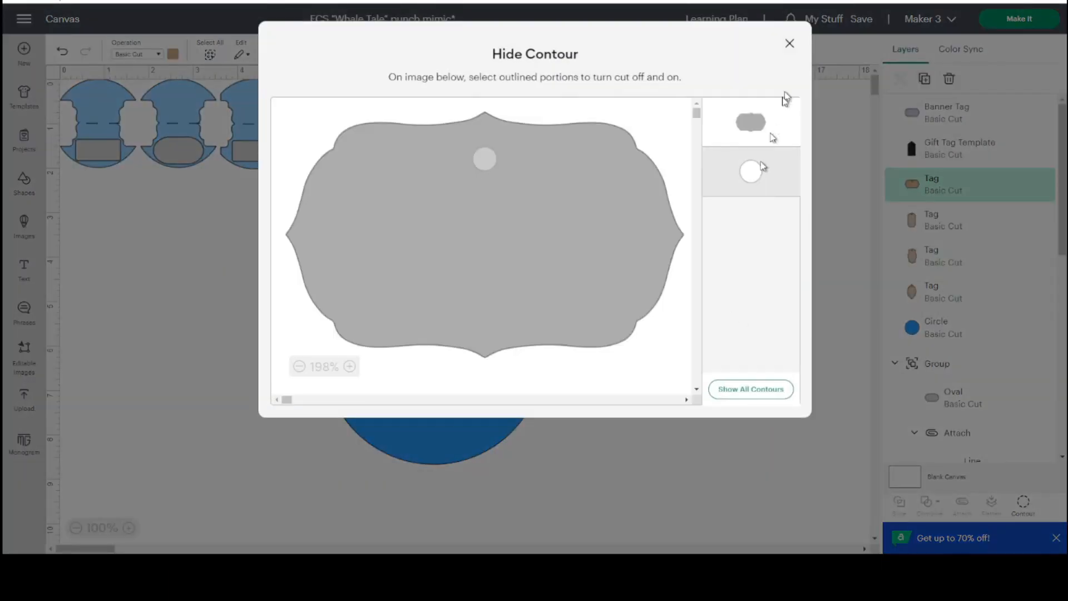
click(789, 43)
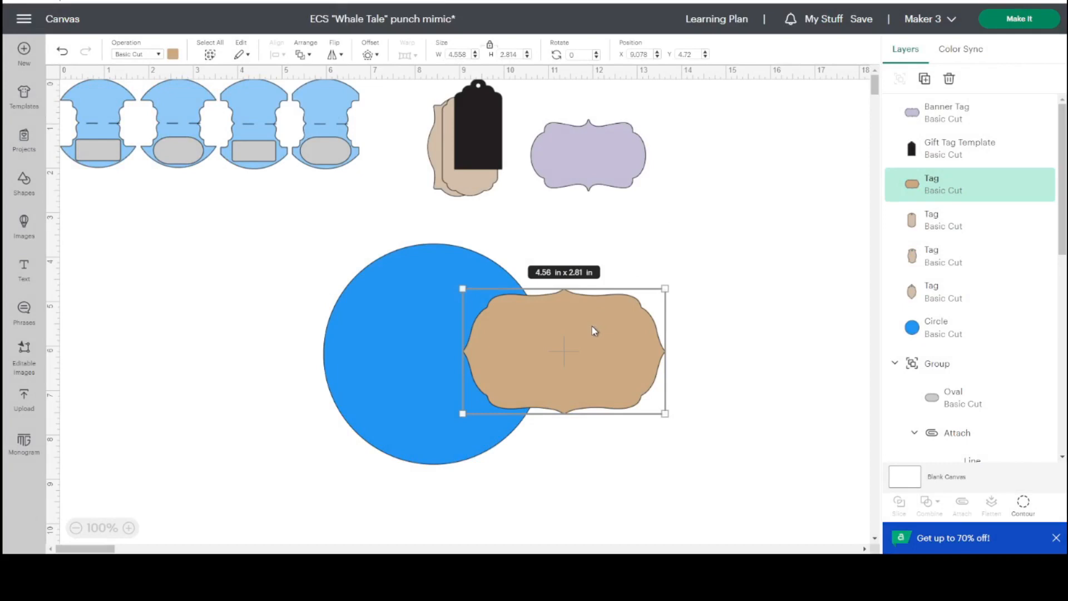
- Try to align the wide brown tag and the blue circle with Center Horizontally
drag(593, 326, 589, 337)
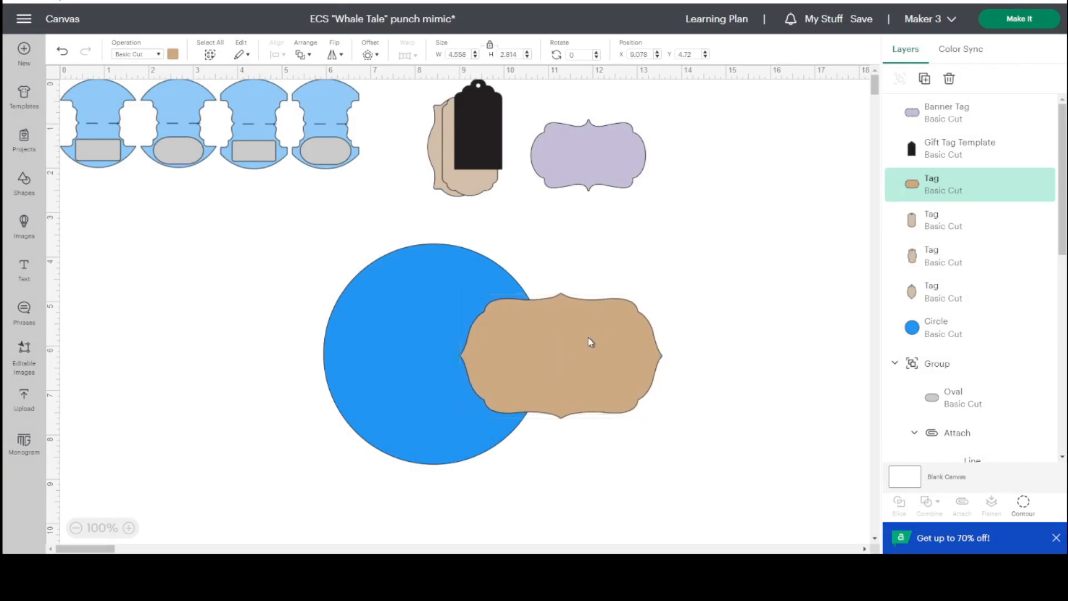
shift+click(402, 302)
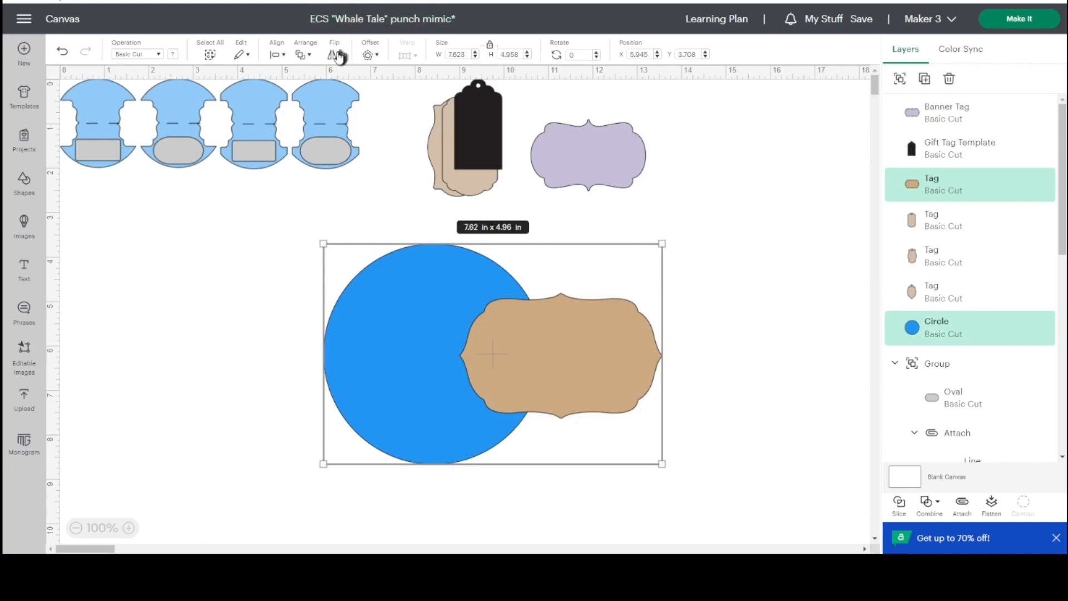
click(276, 54)
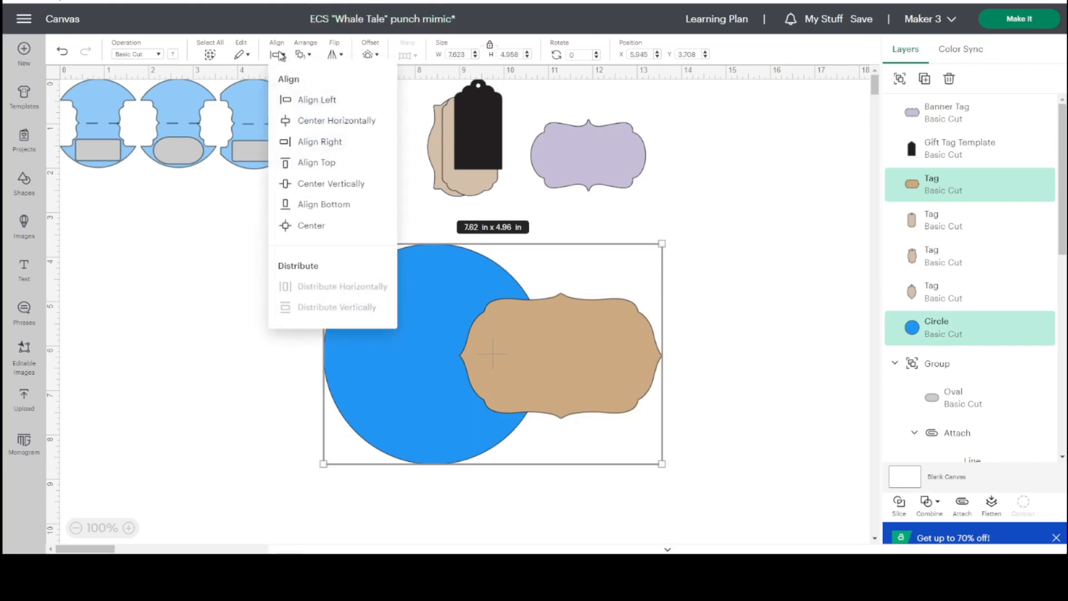
click(336, 116)
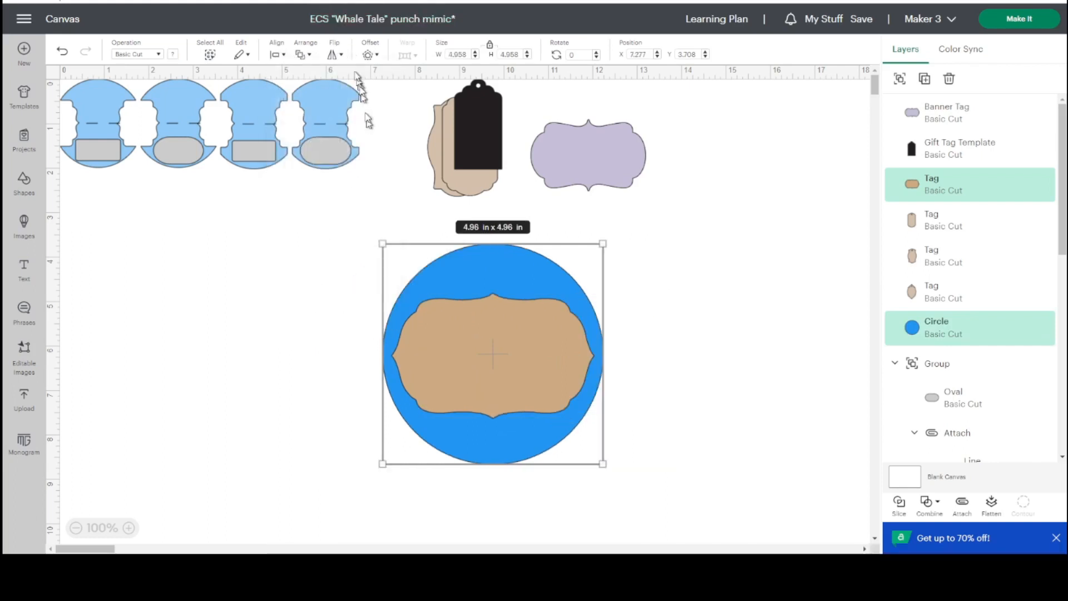
key(ctrl+z)
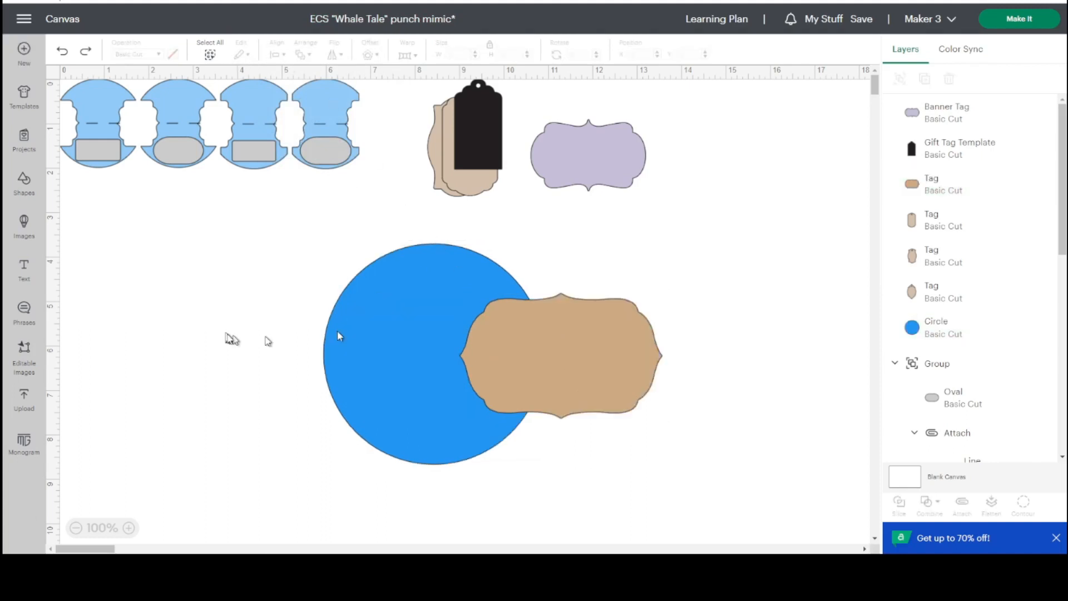
- Align the wide brown tag and the blue circle with Center Vertically
drag(225, 329, 527, 360)
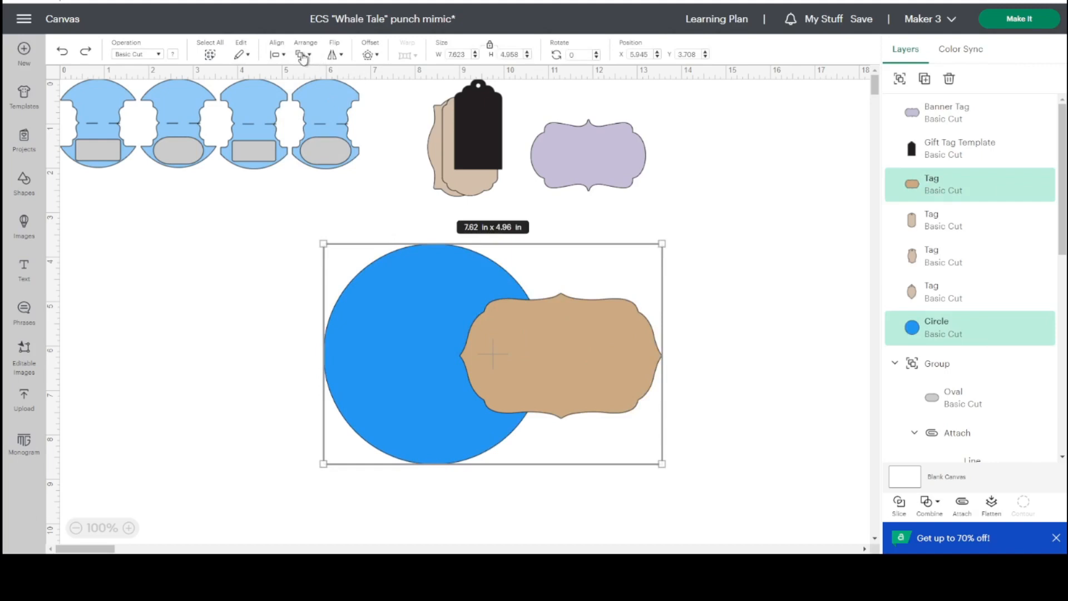
click(284, 55)
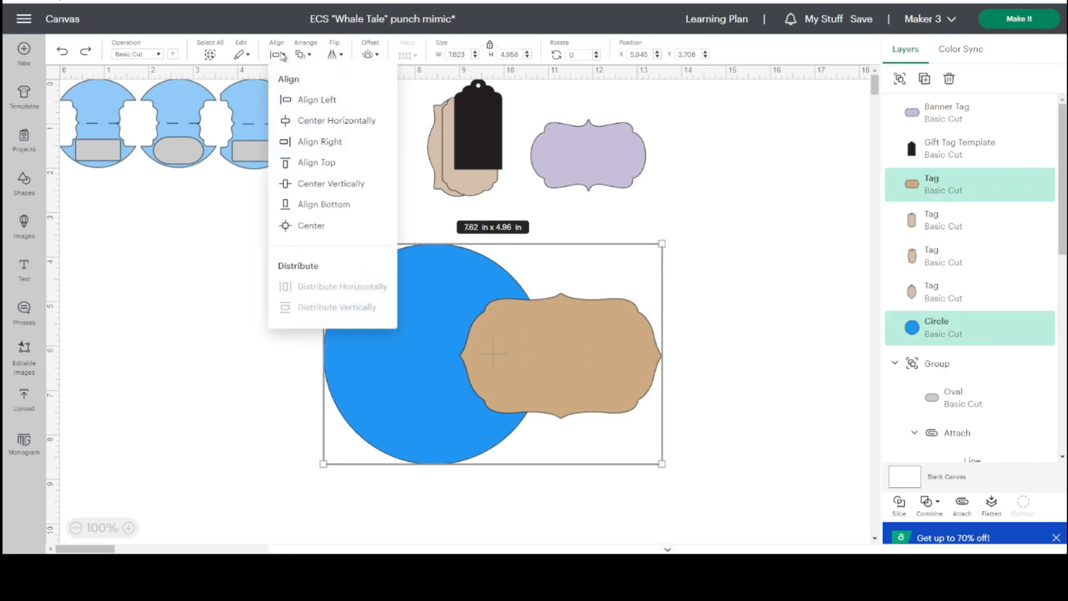
click(341, 183)
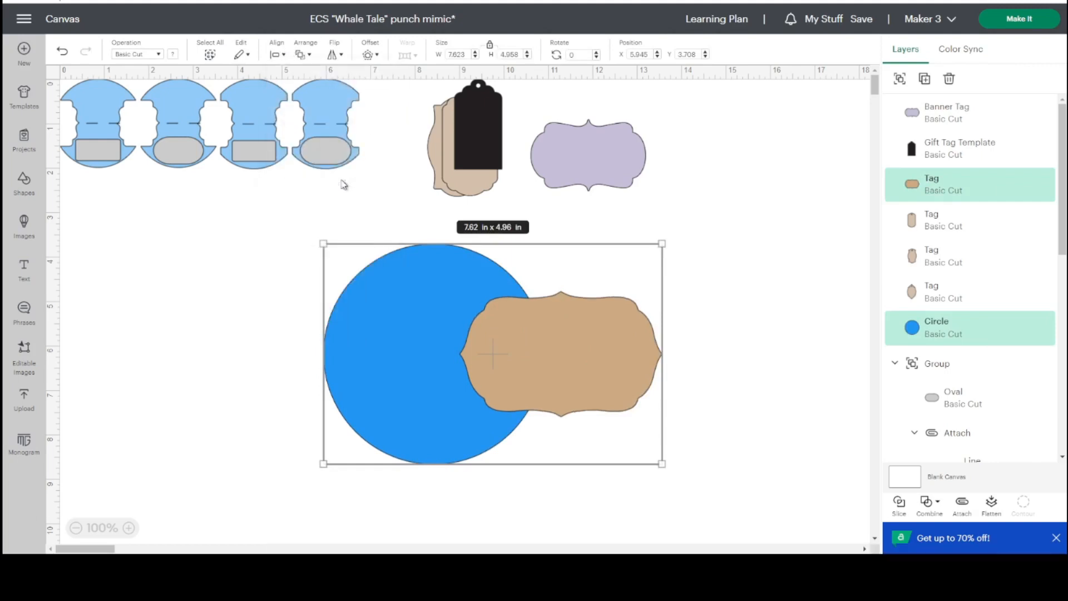
click(245, 318)
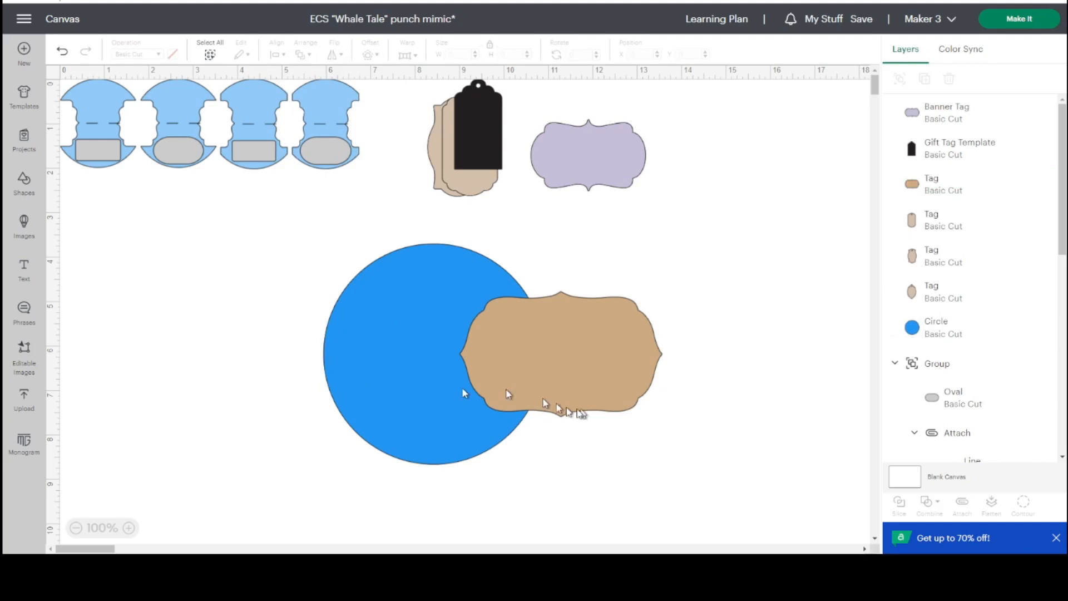
- Duplicate the wide brown tag and place the copy overlapping the blue circle's left edge, level with the original
click(598, 383)
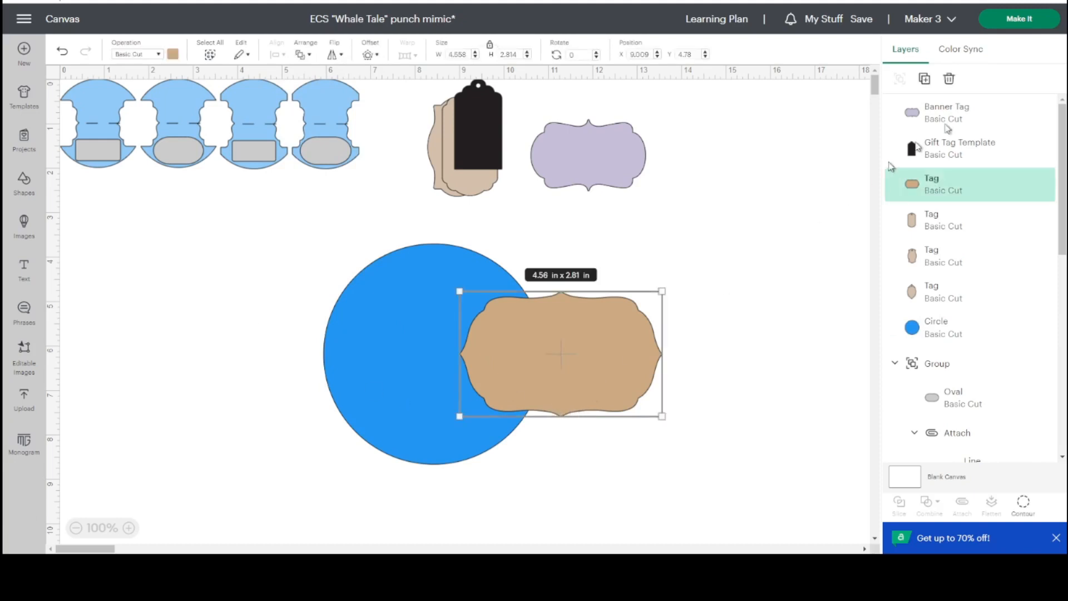
click(924, 78)
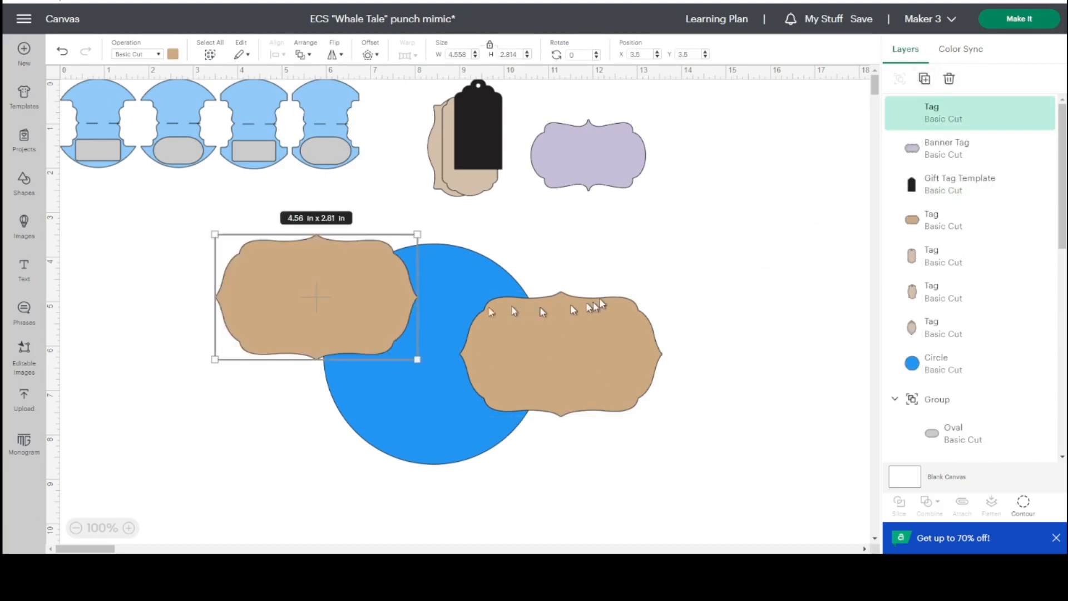
drag(310, 293, 314, 353)
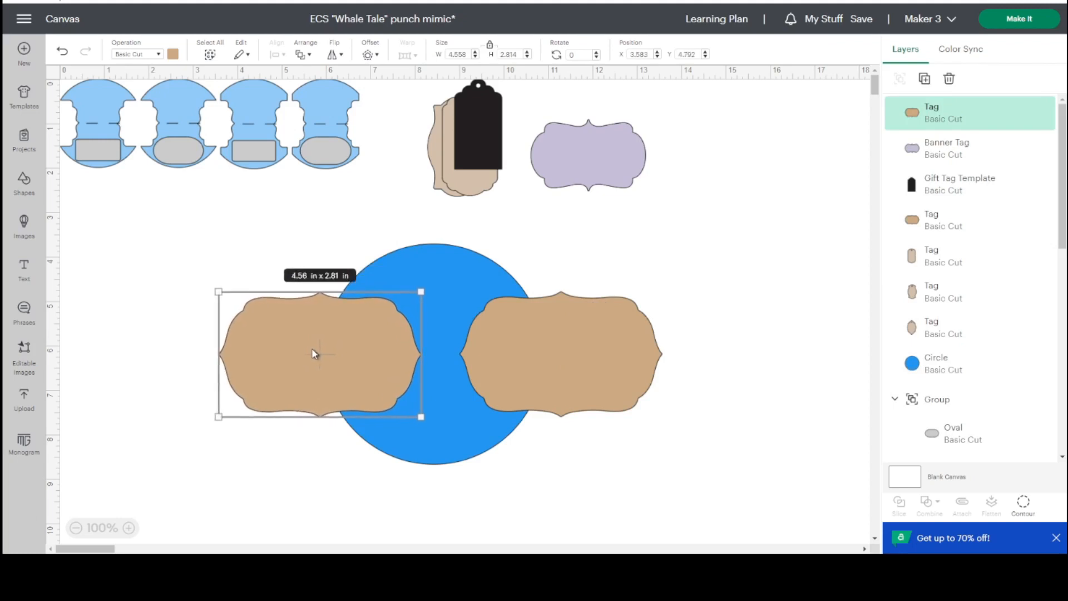
- Align the tops of the two wide brown tags and shift the pair slightly to about X 3.5, Y 4.81
shift+click(526, 356)
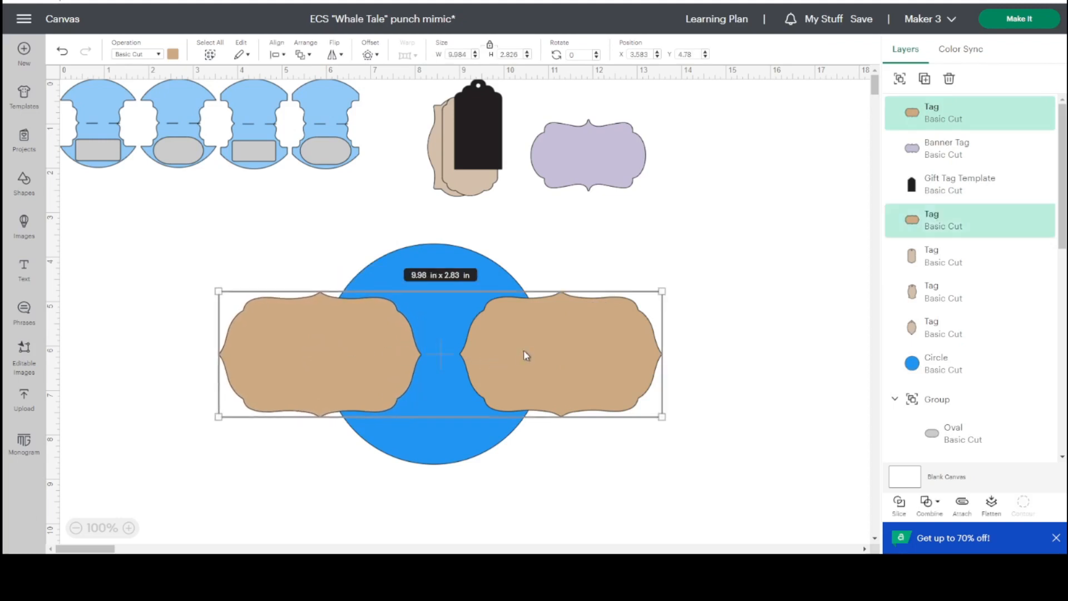
click(280, 56)
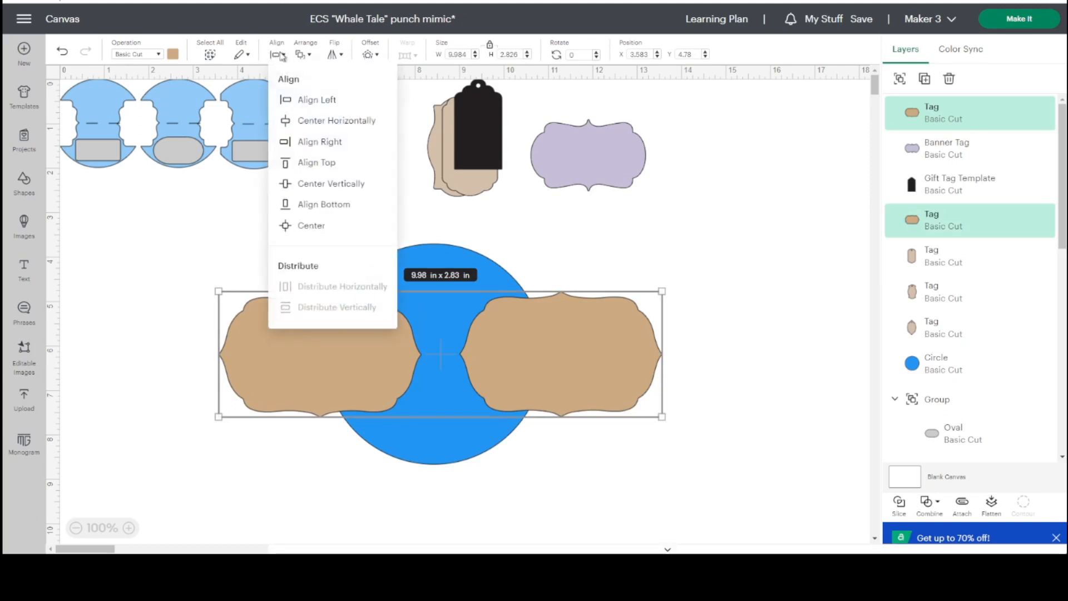
click(329, 164)
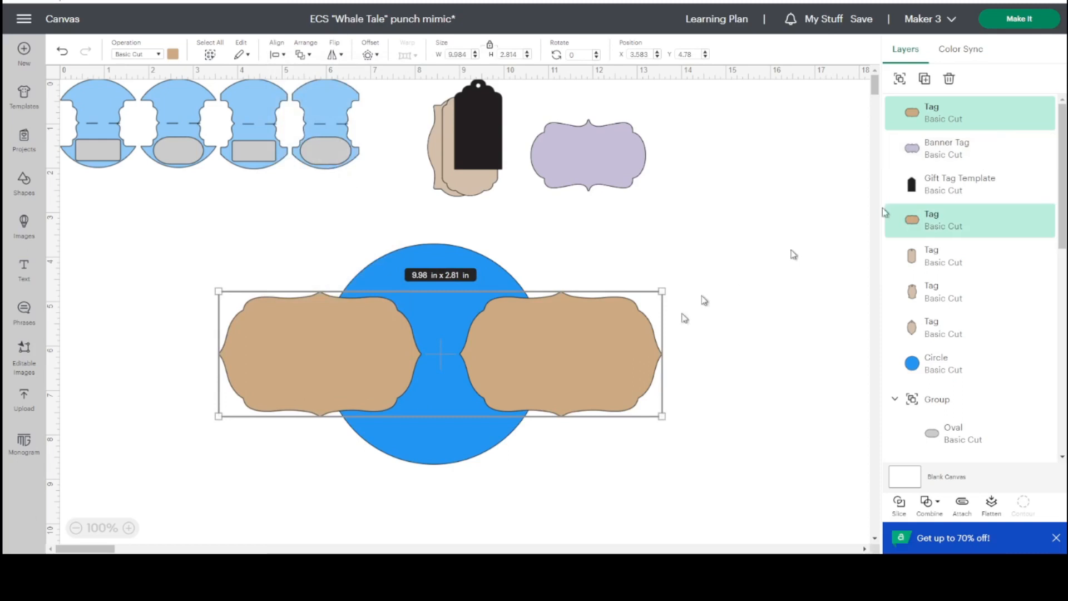
mouse_move(639, 346)
mouse_down()
mouse_move(624, 348)
mouse_move(635, 347)
mouse_up()
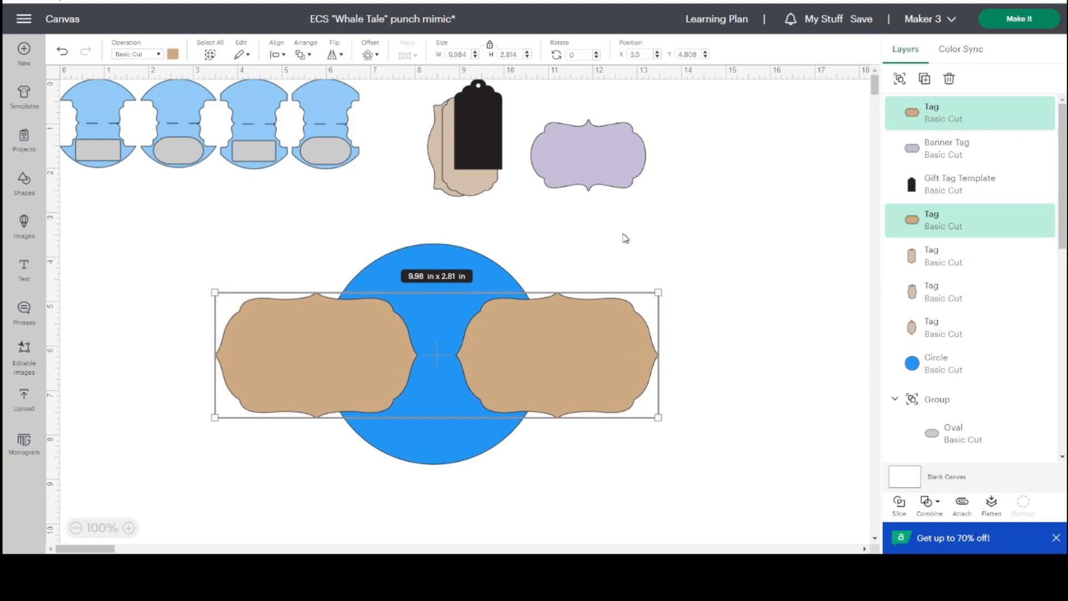
click(625, 238)
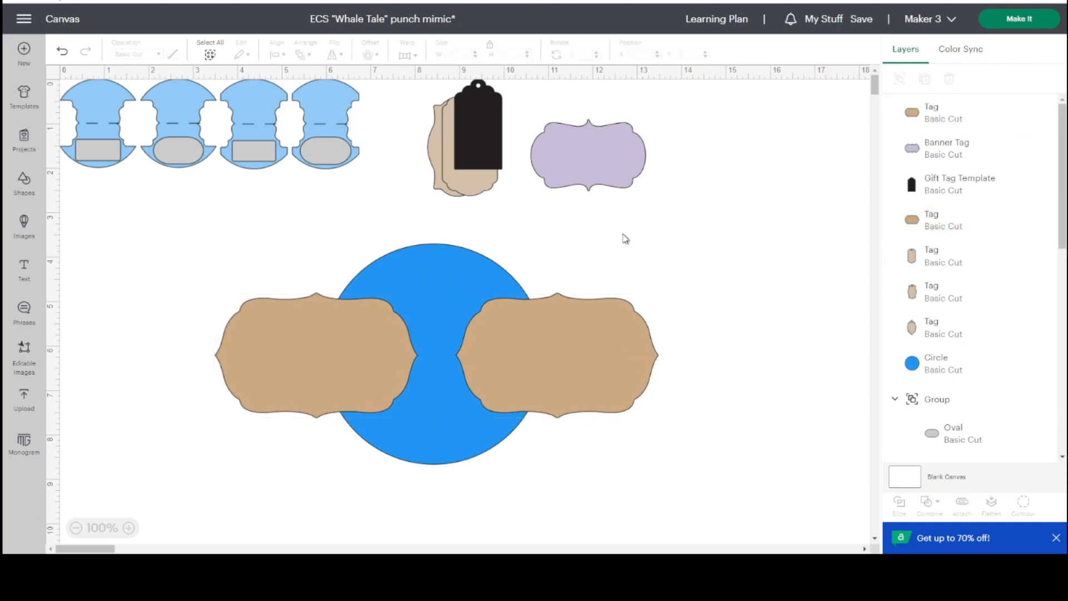
- Nudge the right-hand brown tag outward until the two tags together span about 10.59 in
click(606, 368)
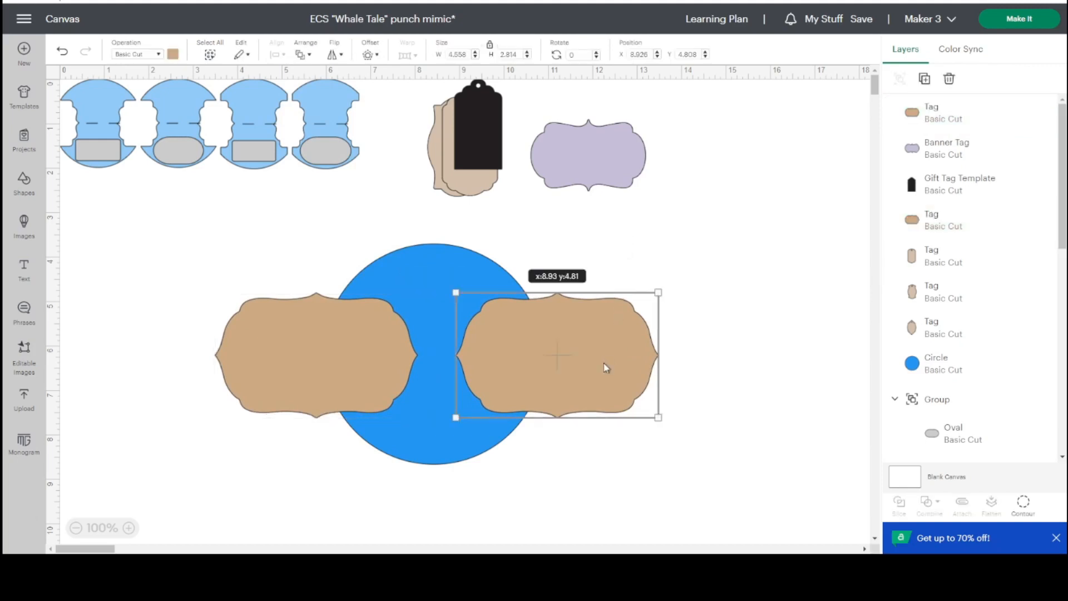
key(Right)
key(Right)
key(Right)
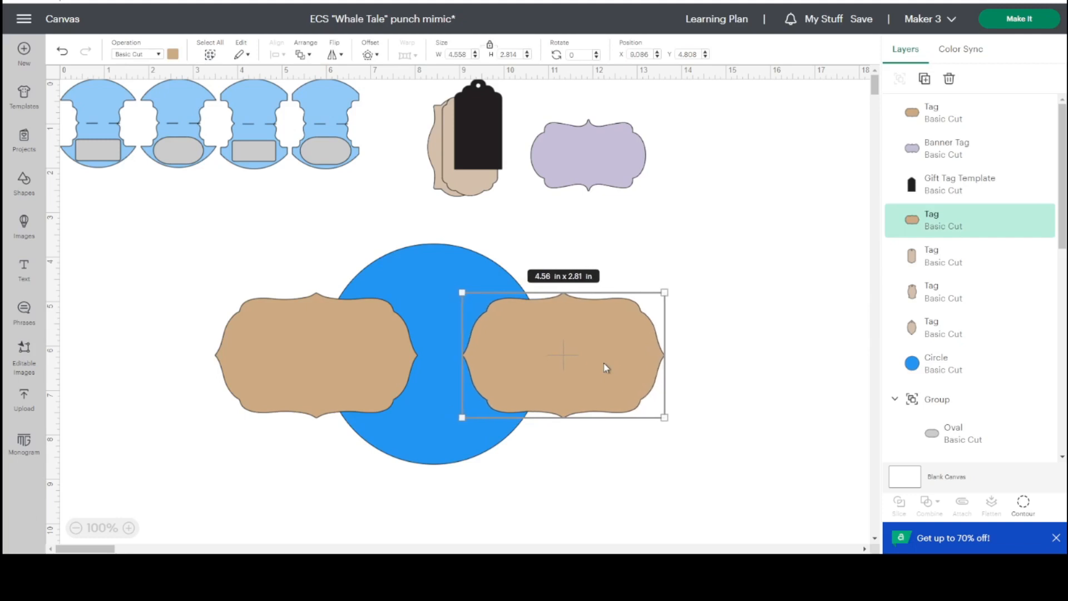
key(Right)
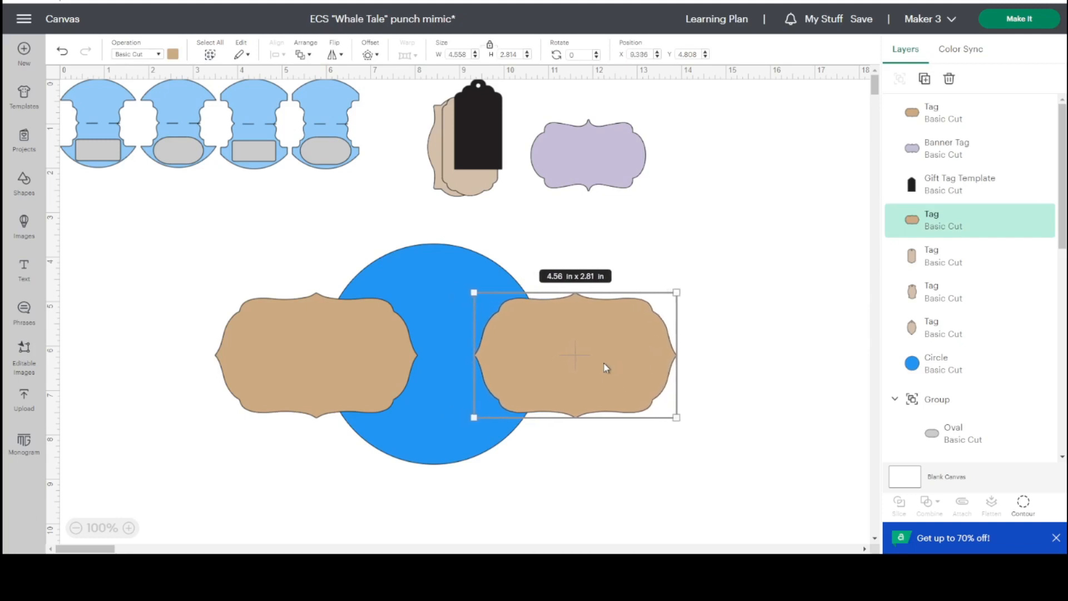
key(Right)
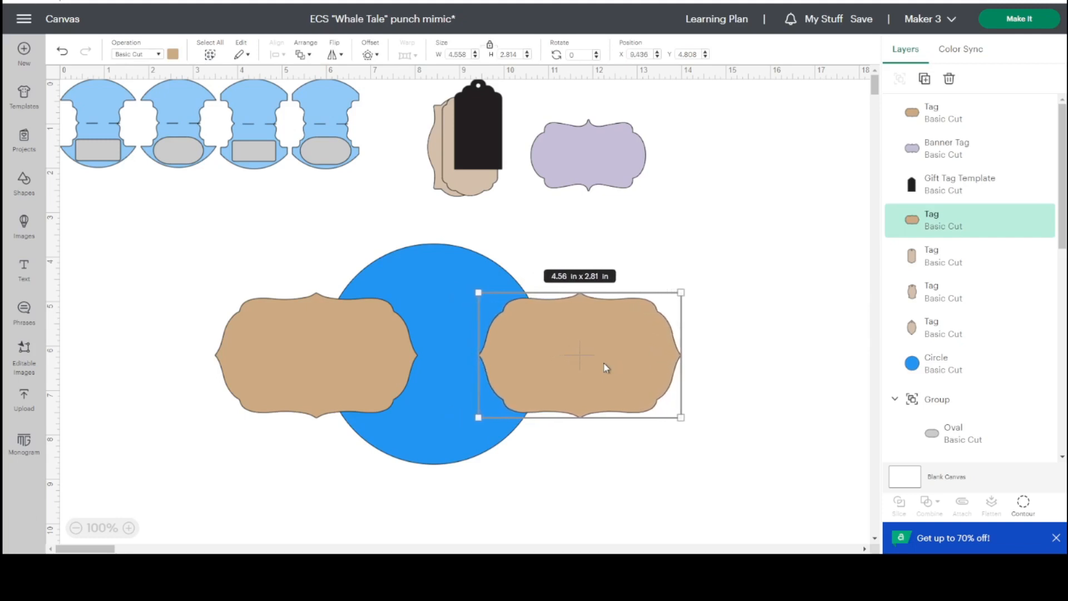
- Group the two wide brown tags and center the group with the blue circle
shift+click(390, 351)
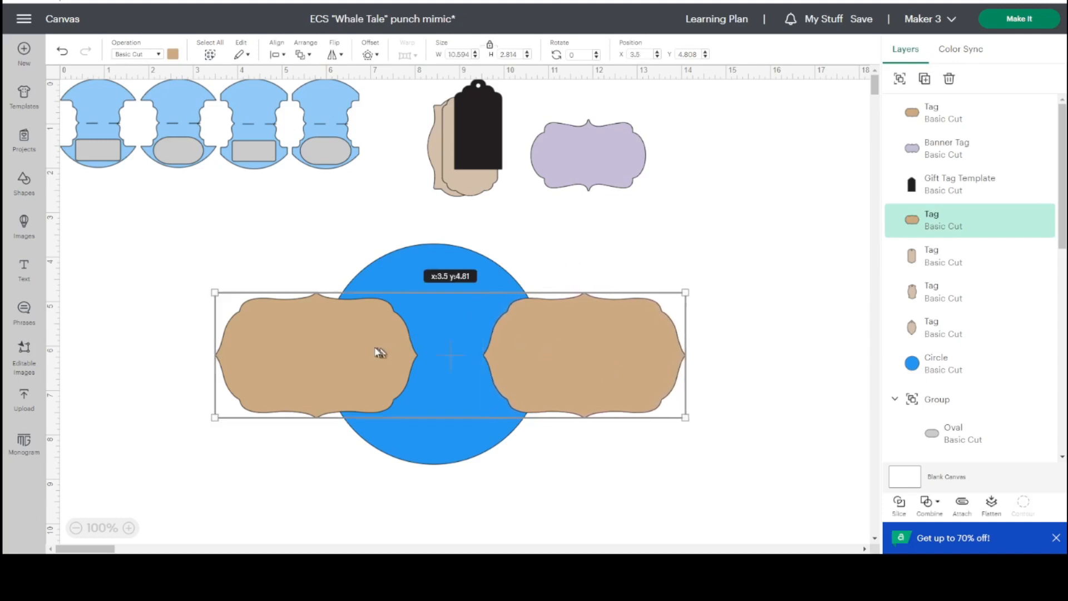
click(900, 80)
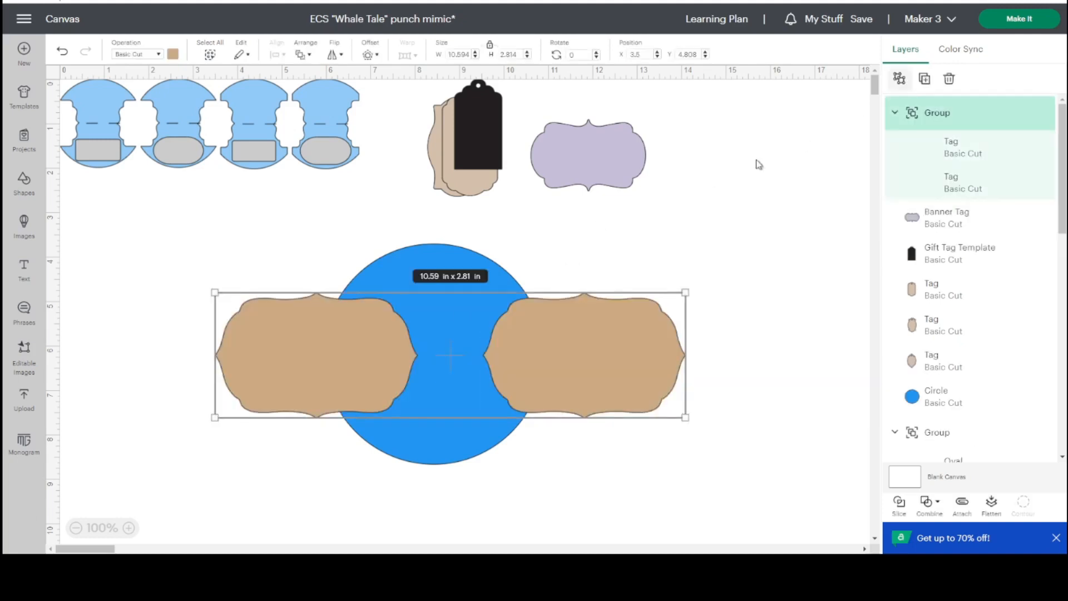
shift+click(460, 267)
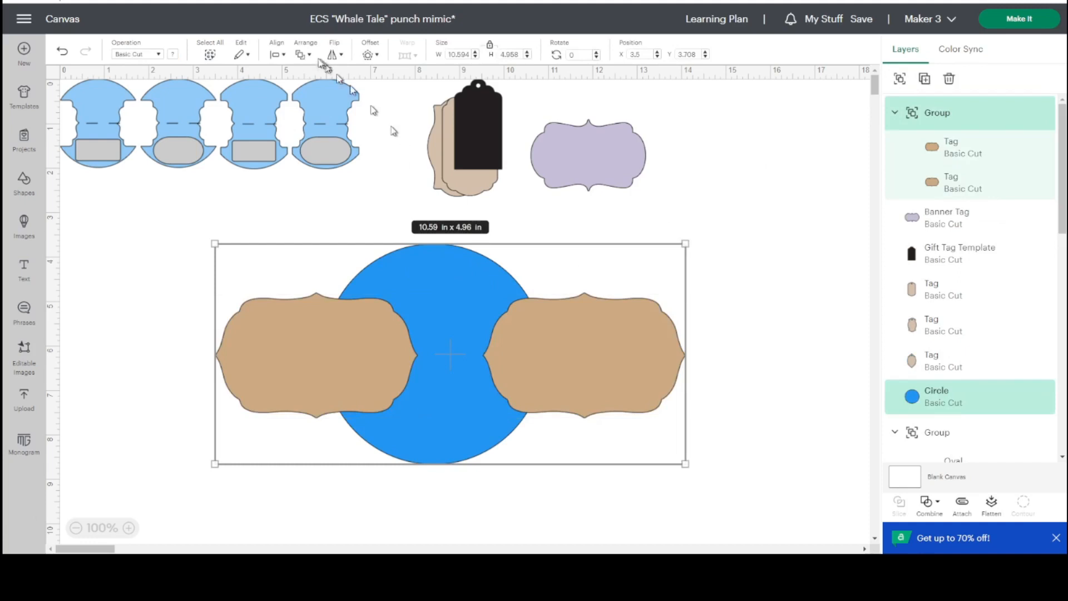
click(285, 55)
click(309, 227)
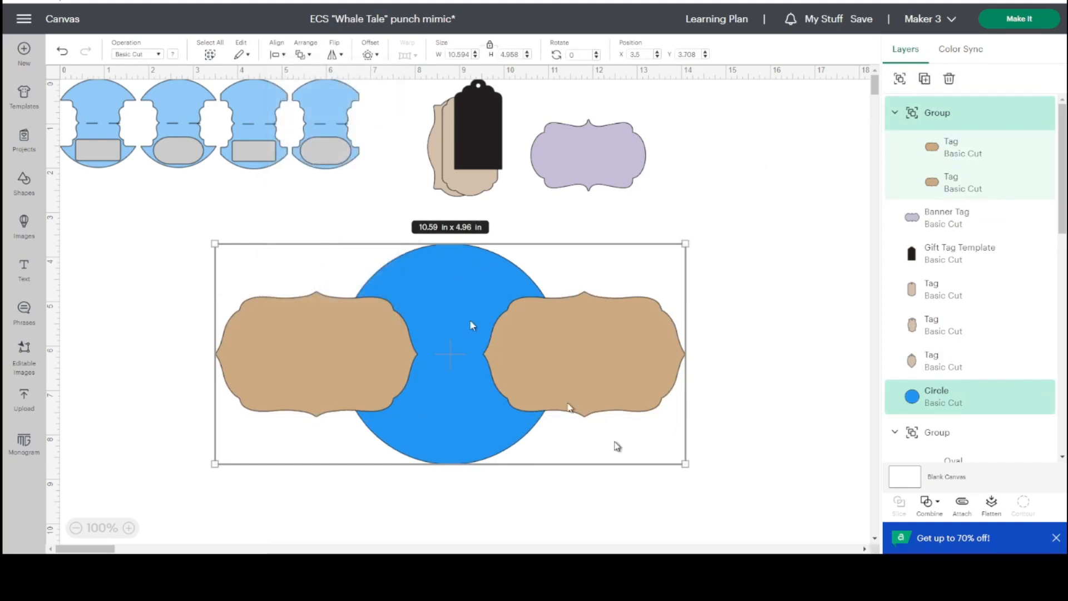
click(799, 359)
- Weld the two grouped brown tags into a single shape
click(618, 362)
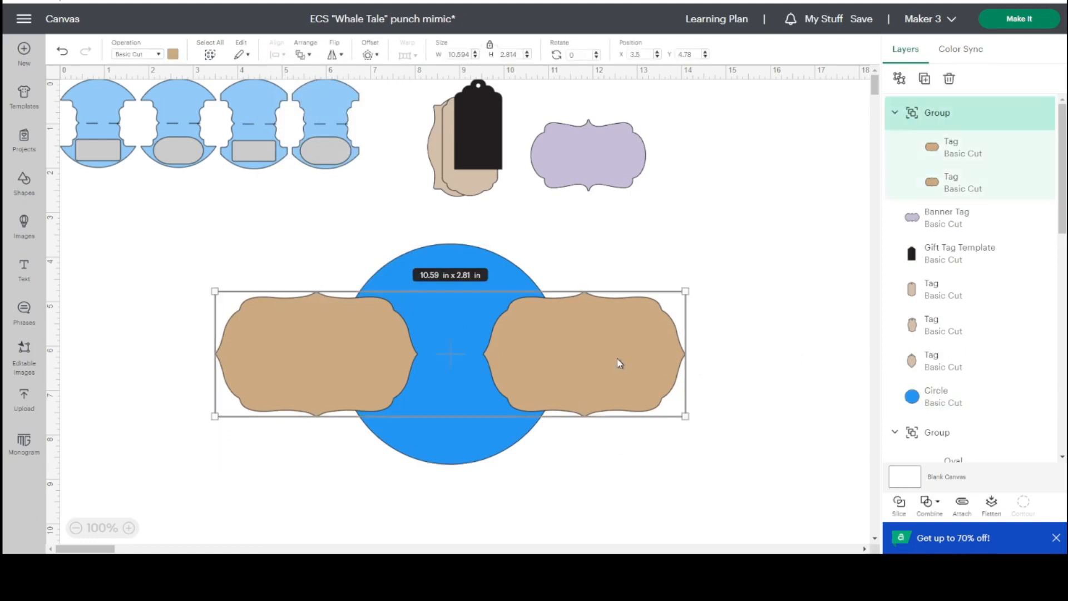
shift+click(453, 264)
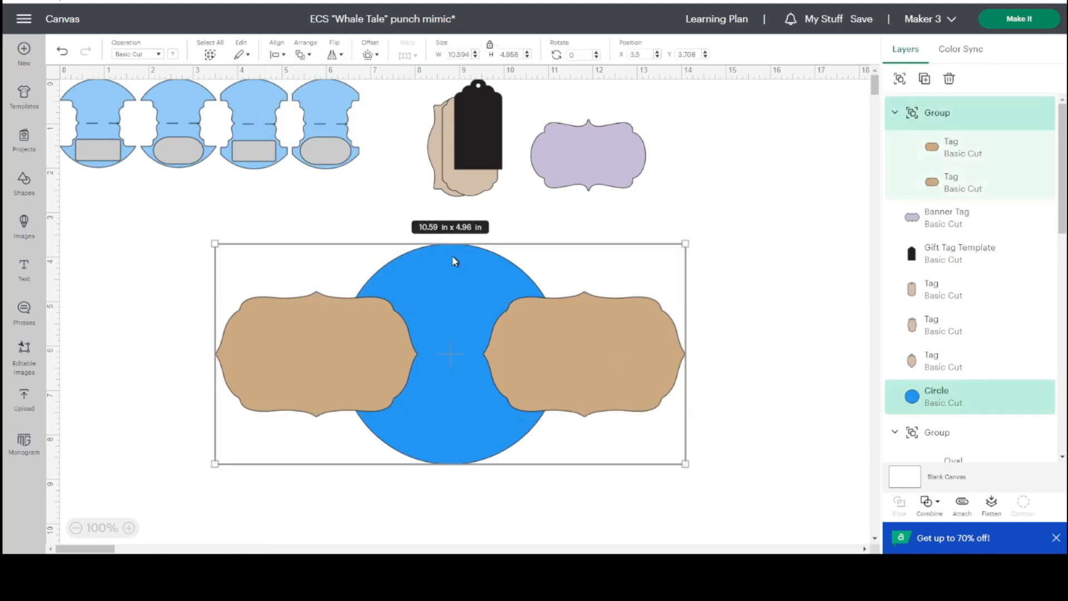
click(743, 373)
click(619, 358)
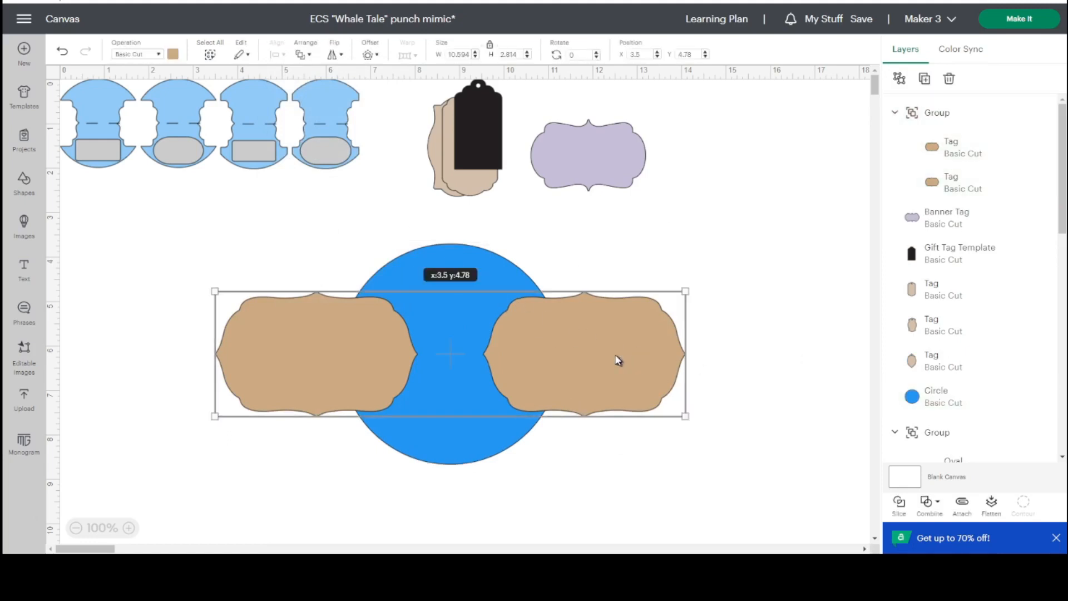
click(929, 503)
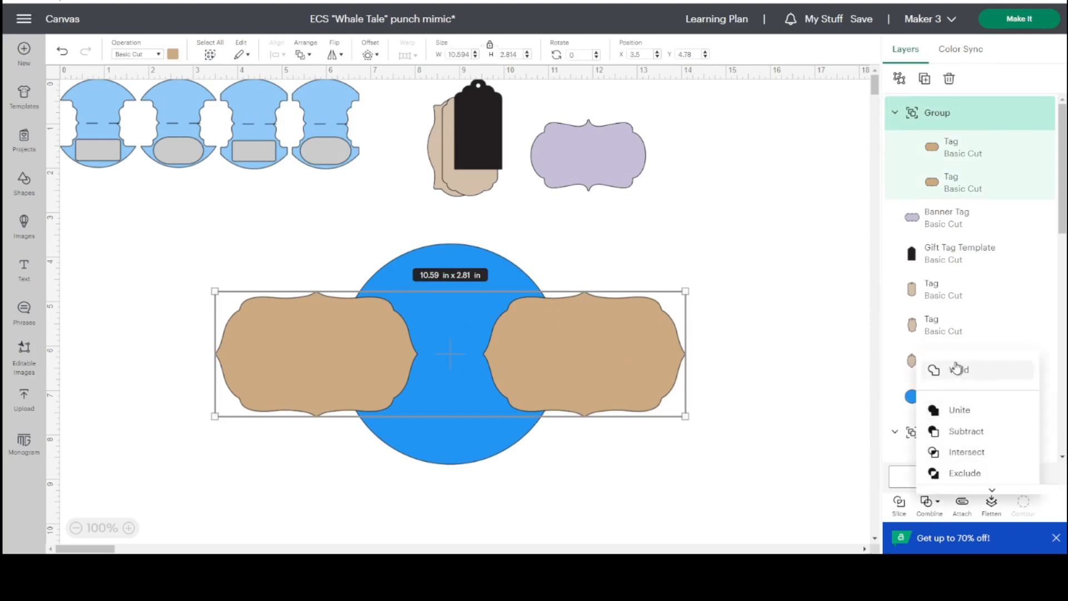
click(960, 371)
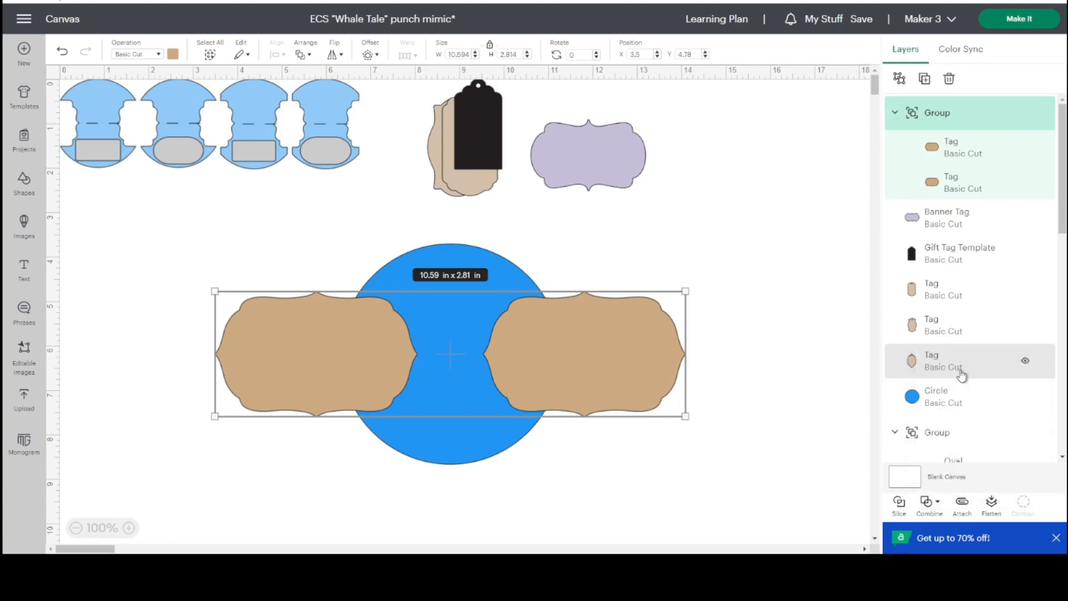
- Slice the blue circle with the welded tags and delete all the cut-off pieces, keeping only the notched blue shape
drag(588, 485, 432, 363)
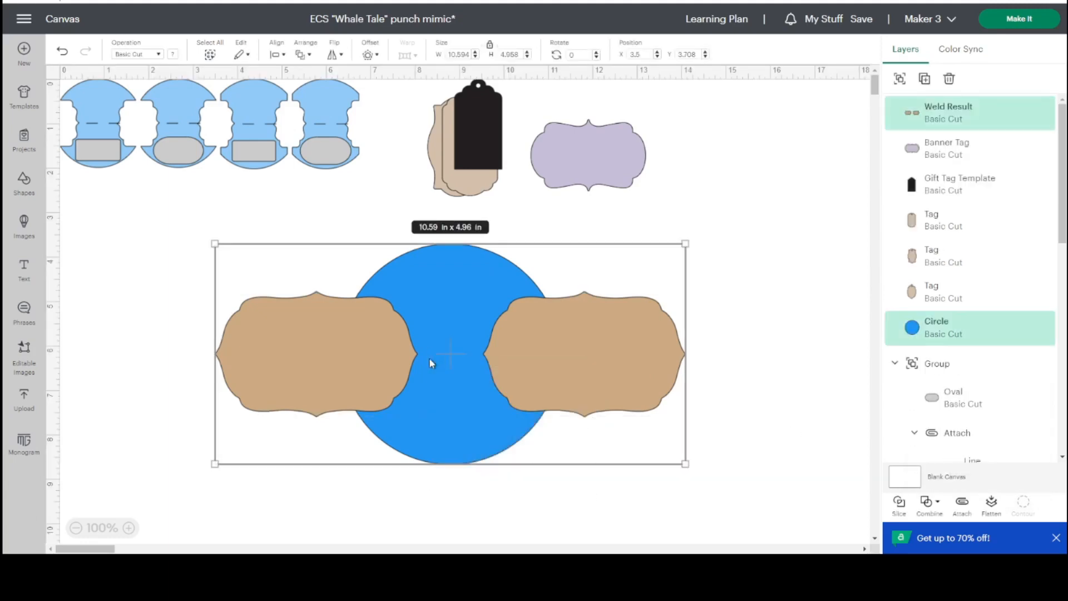
click(898, 503)
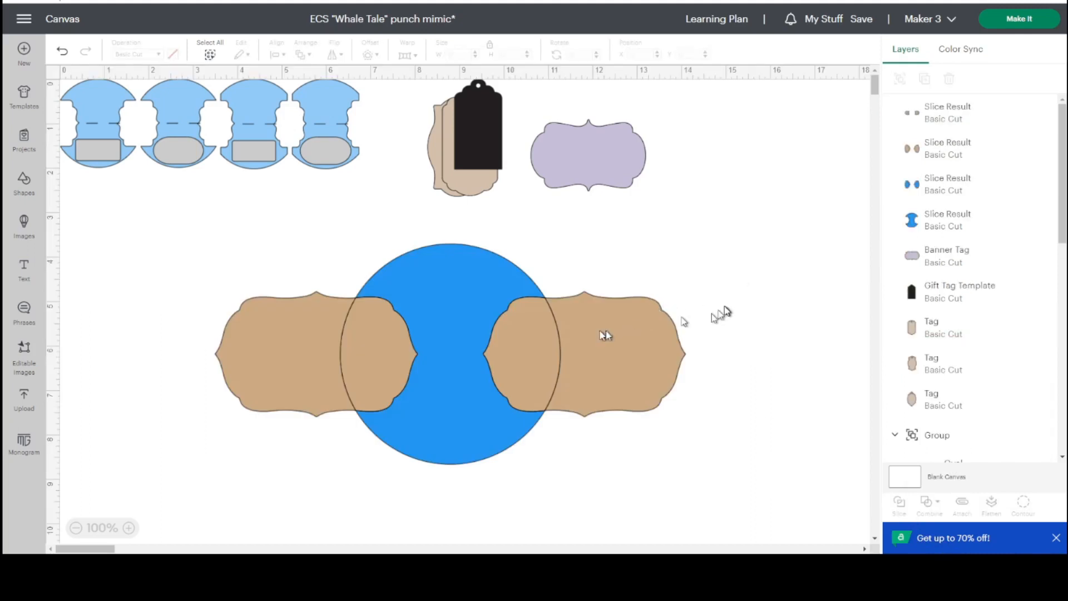
drag(611, 348, 689, 394)
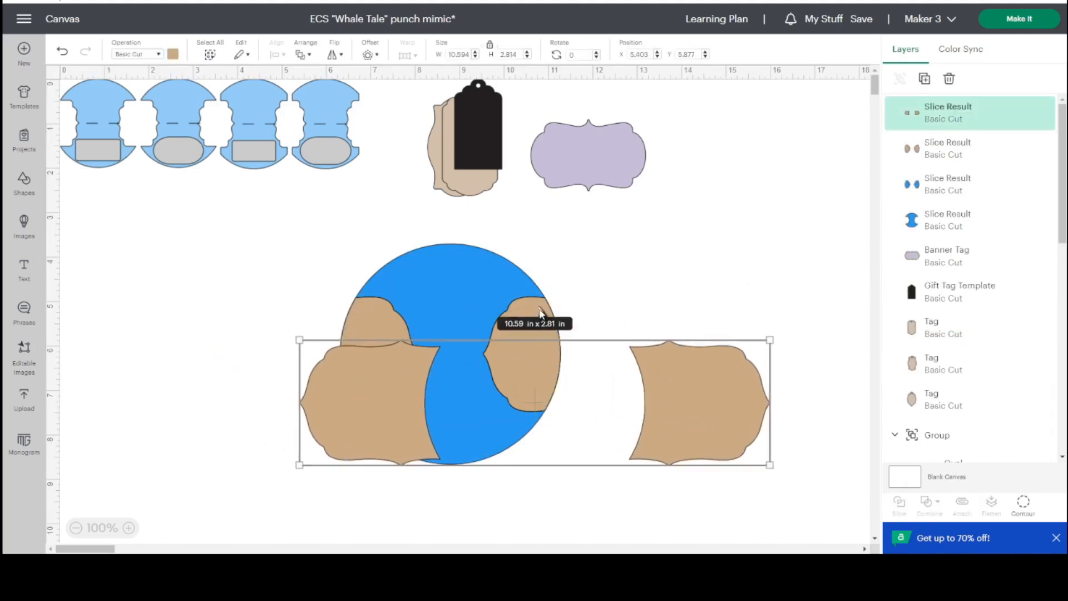
drag(558, 340, 746, 426)
drag(543, 317, 690, 399)
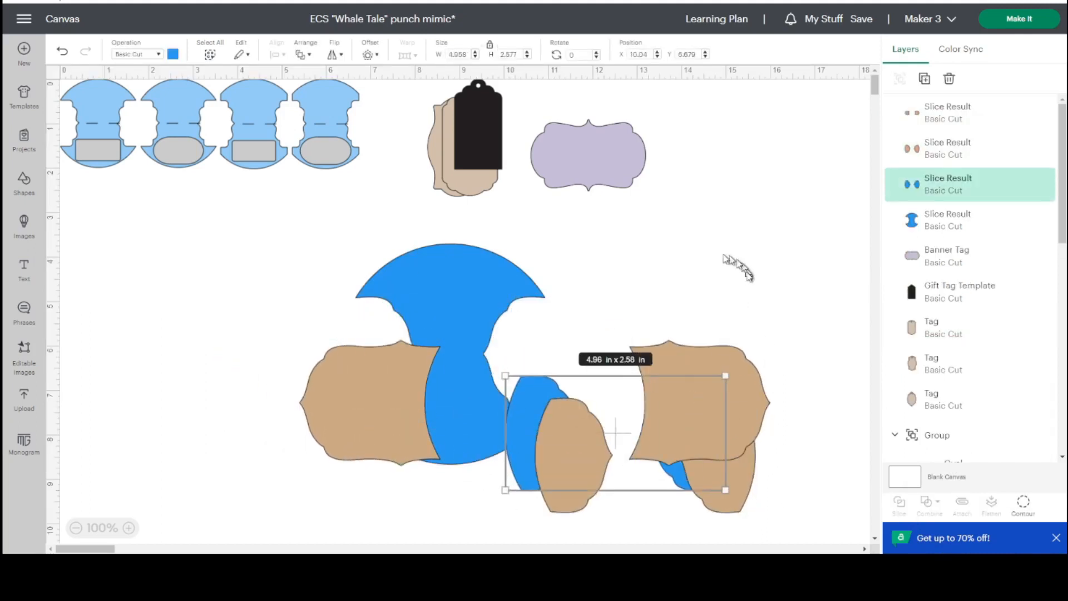
drag(664, 263, 765, 493)
key(Delete)
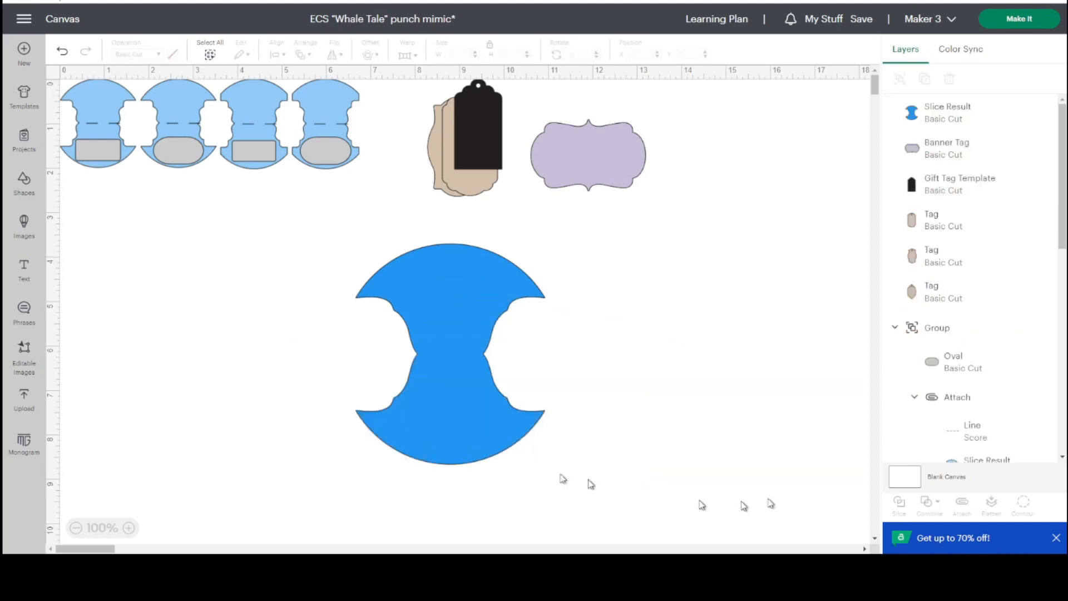
- Insert a square beside the notched blue shape and enlarge it to about 4.35 in wide and high
drag(471, 371, 442, 361)
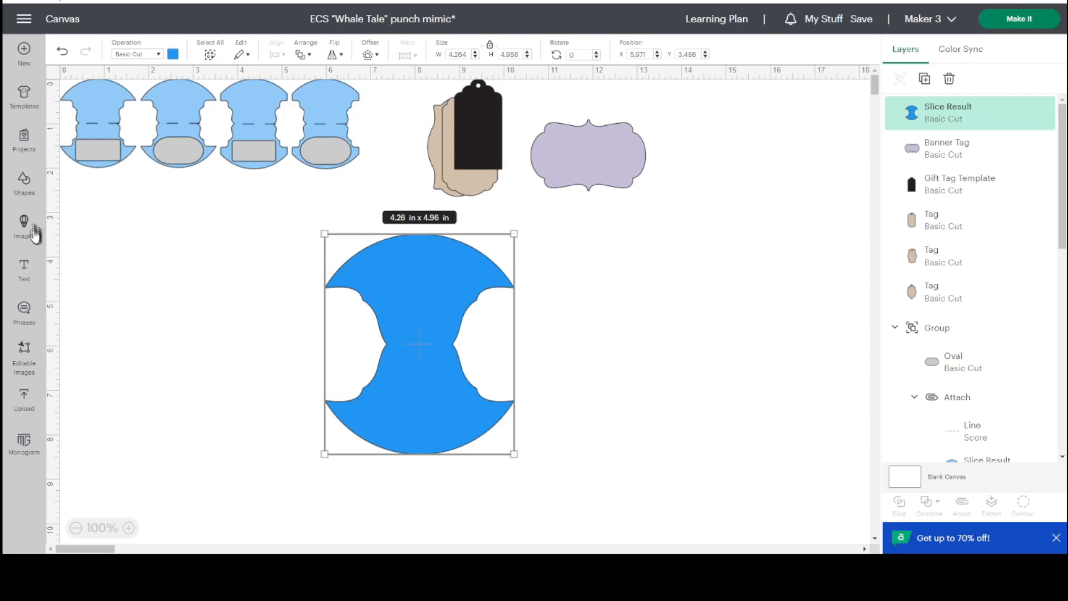
click(26, 180)
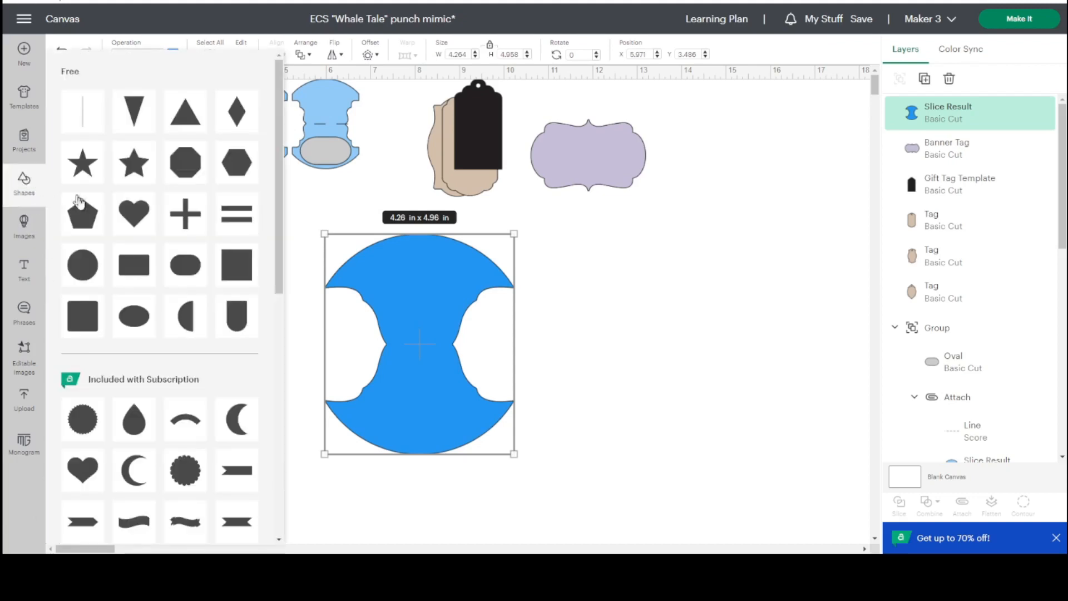
click(222, 271)
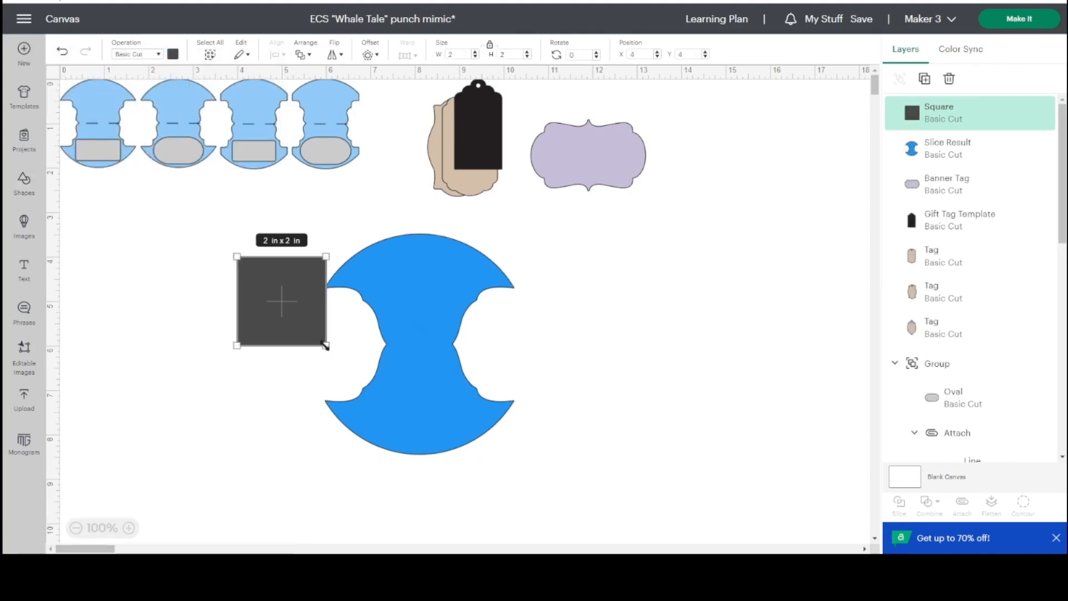
drag(325, 344, 251, 348)
- Bring the blue shape to the front and move the square so it overlaps the shape's left-hand tips
click(392, 376)
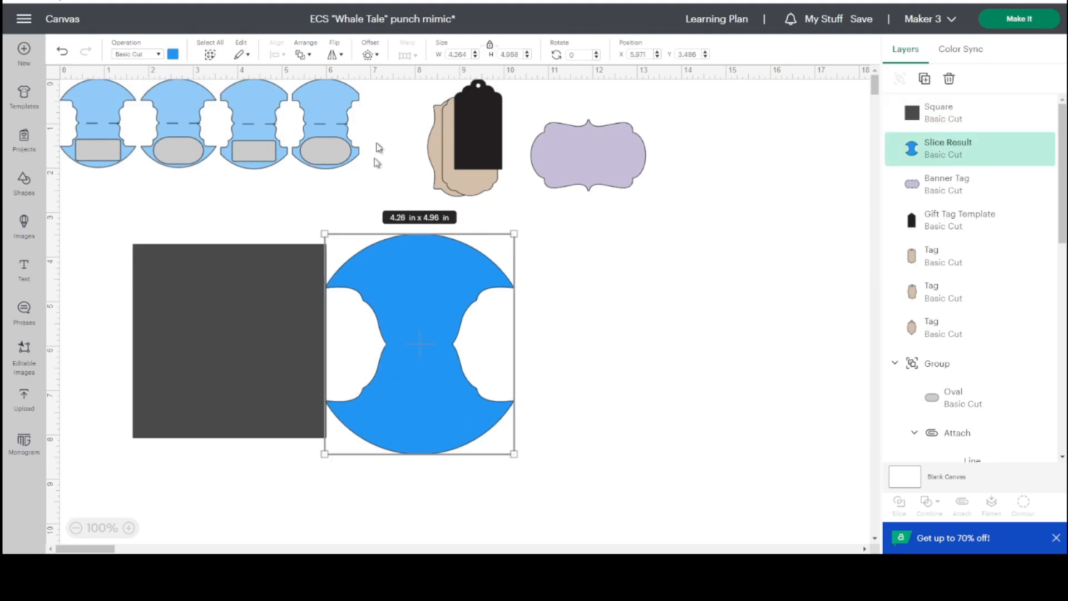
click(305, 54)
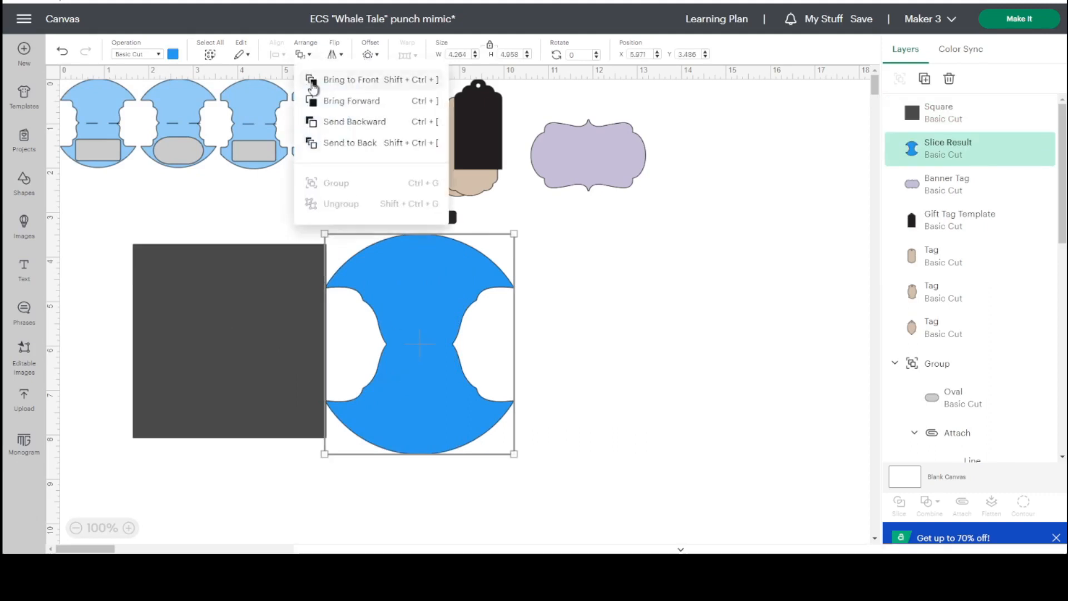
click(313, 84)
drag(305, 290, 283, 316)
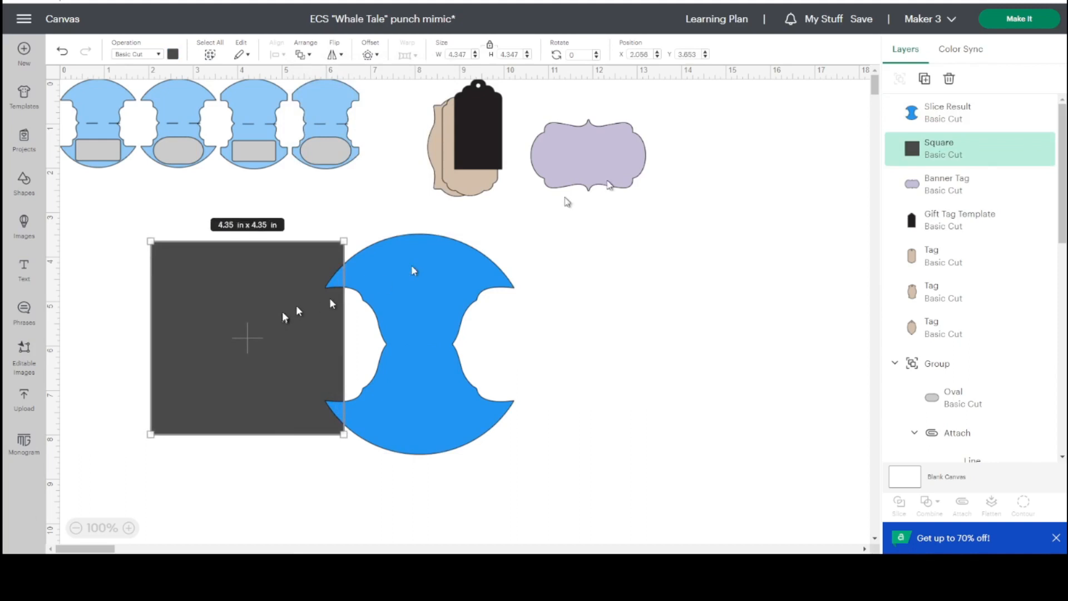
- Duplicate the square, place the copy over the blue shape's right-hand tips, and bring the blue shape to the front
click(924, 78)
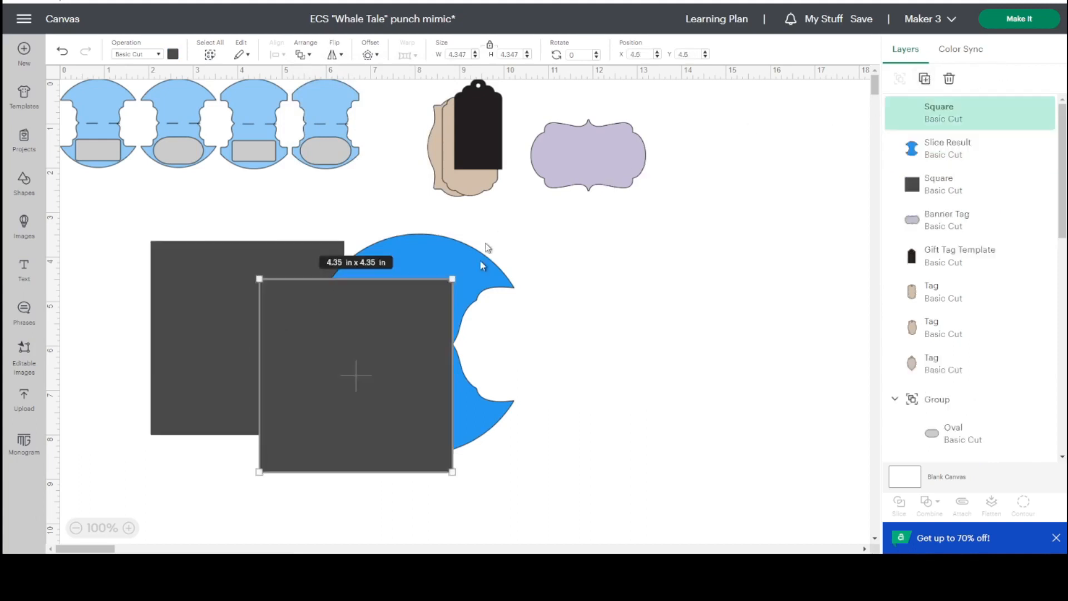
drag(371, 344, 610, 303)
click(412, 295)
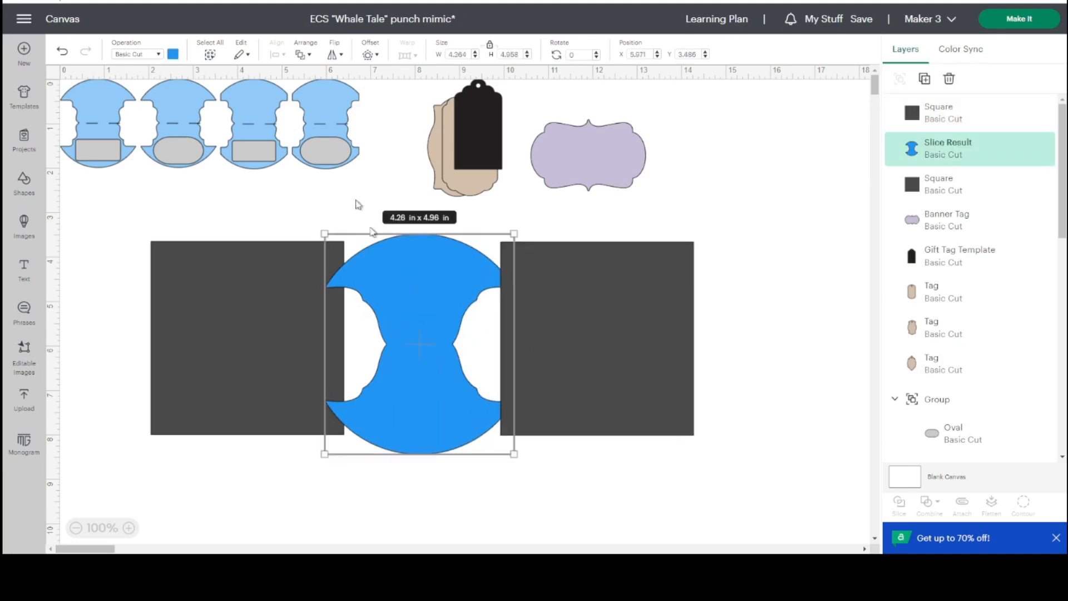
click(303, 54)
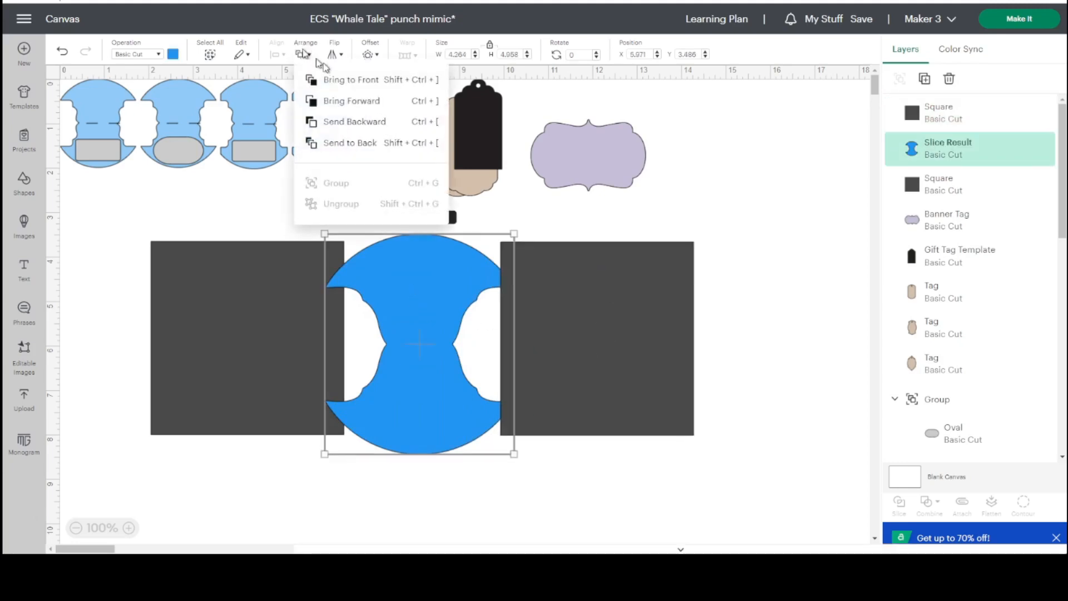
click(356, 77)
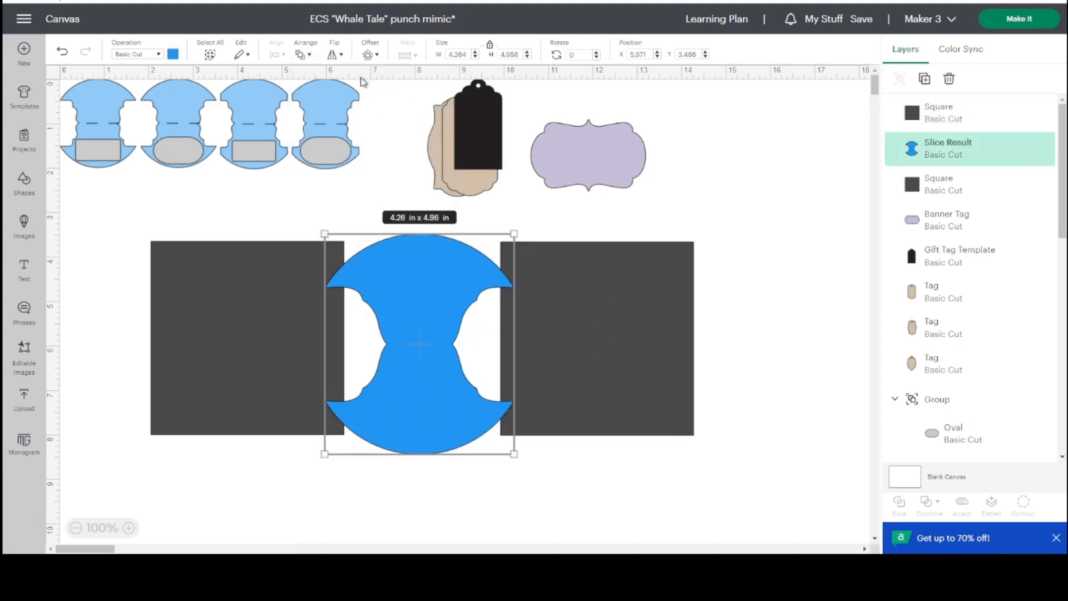
- Align the two dark squares along their top edges
click(571, 286)
shift+click(276, 295)
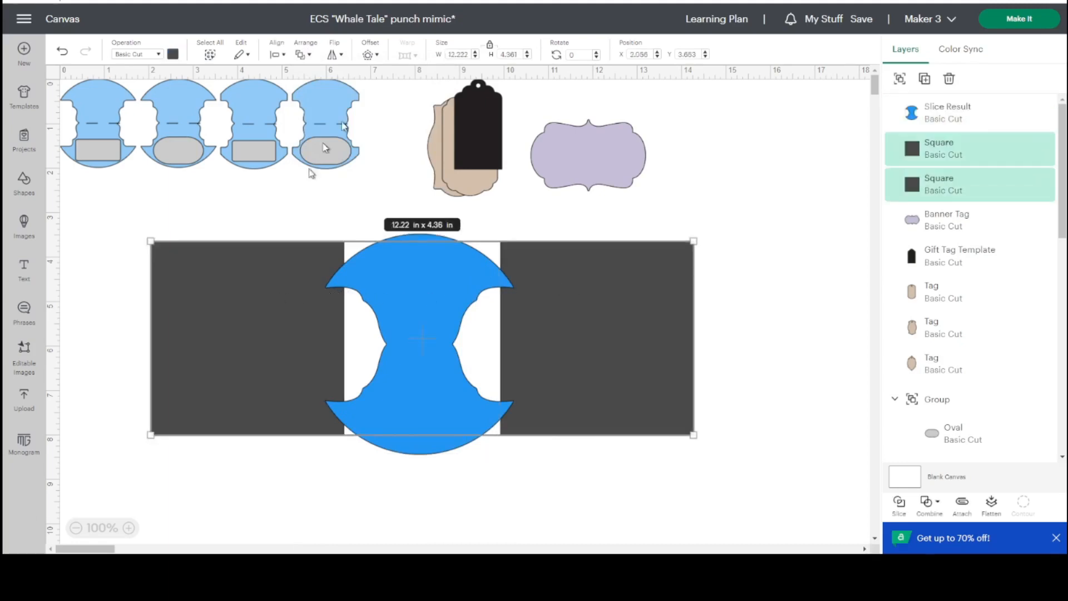
click(283, 57)
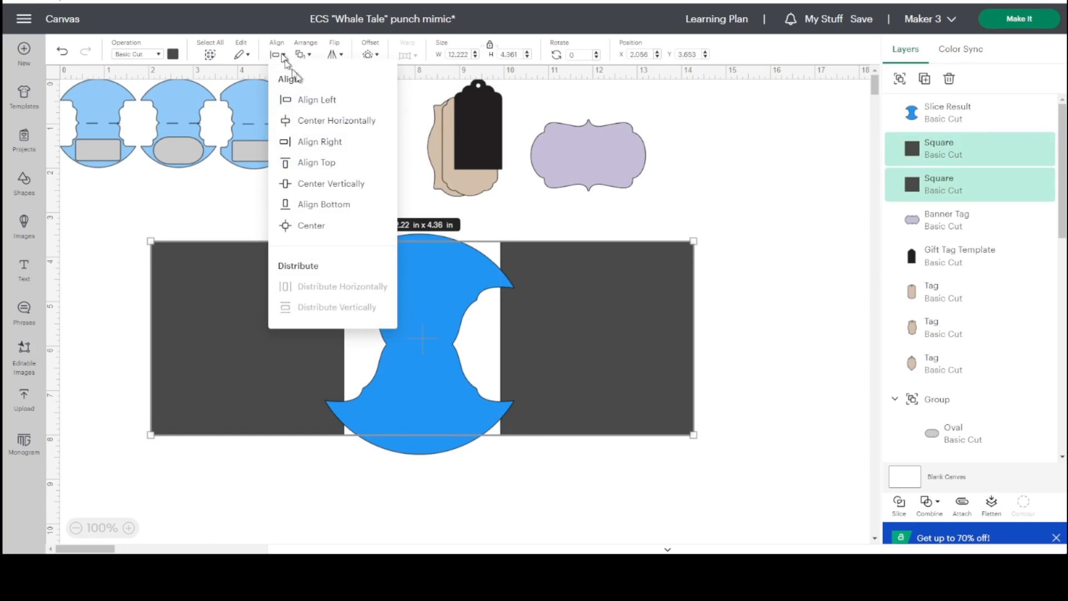
click(333, 163)
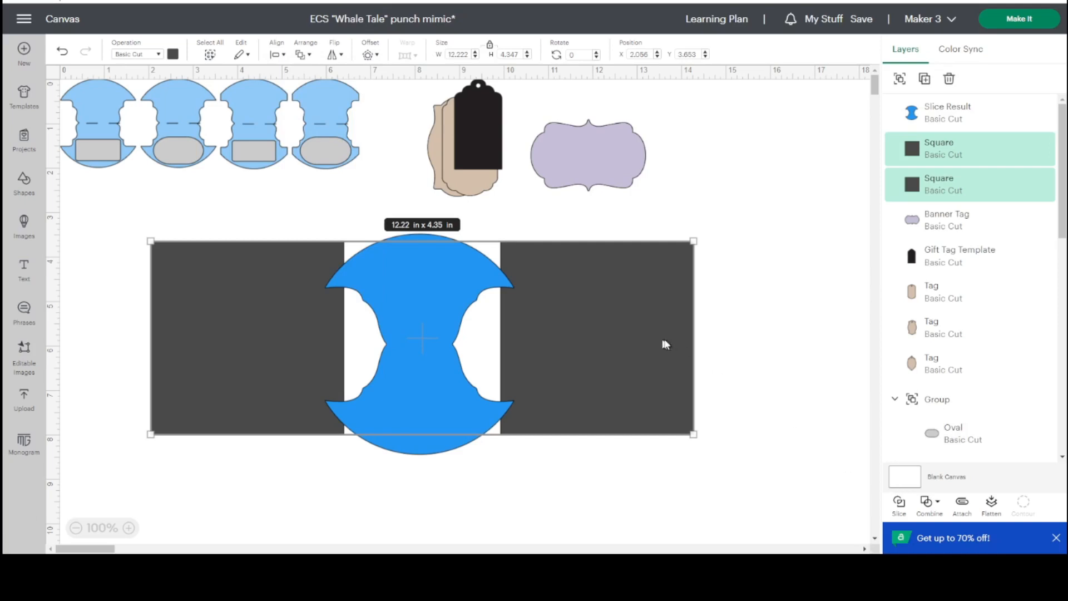
- Shift both squares slightly left, then nudge the right-hand square outward until the pair spans about 12.32 in
drag(662, 340, 651, 344)
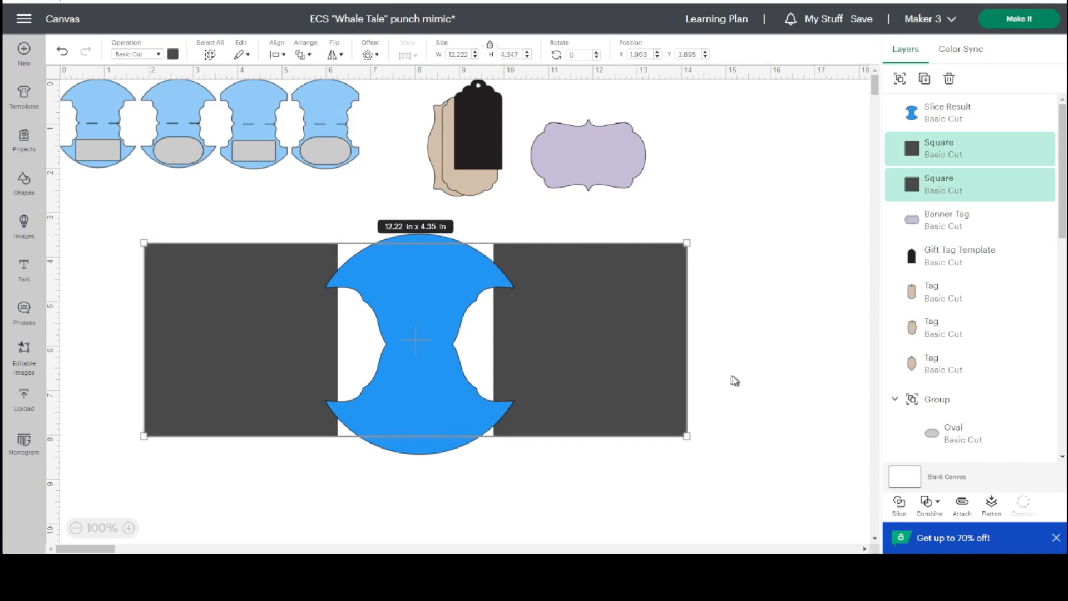
click(751, 370)
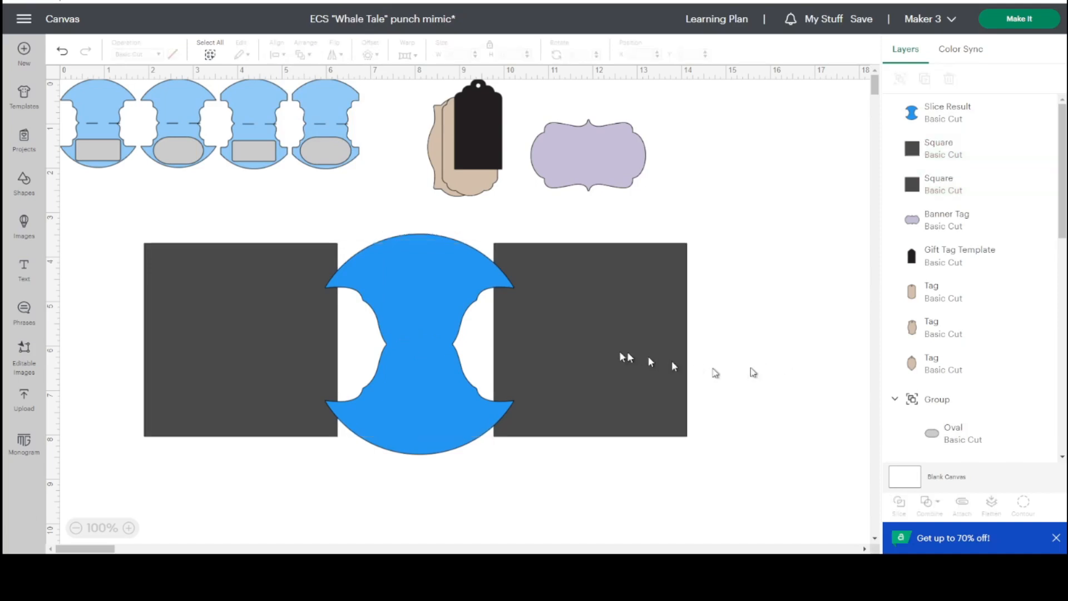
click(604, 350)
key(Right)
key(Right)
key(Right)
key(Right)
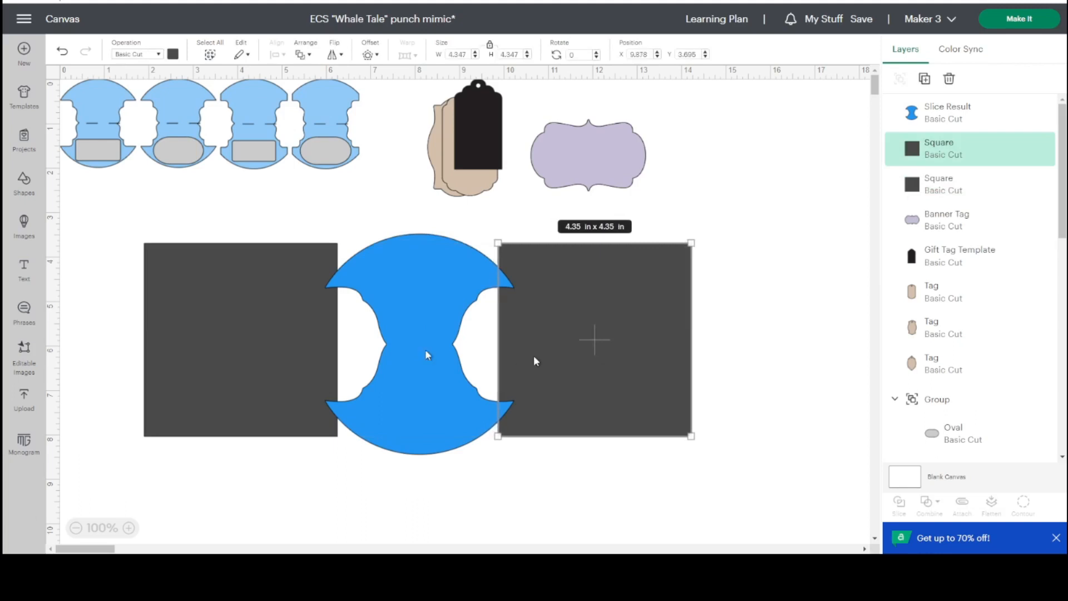
- Weld the two squares into a single shape and center it with the blue shape
shift+click(253, 306)
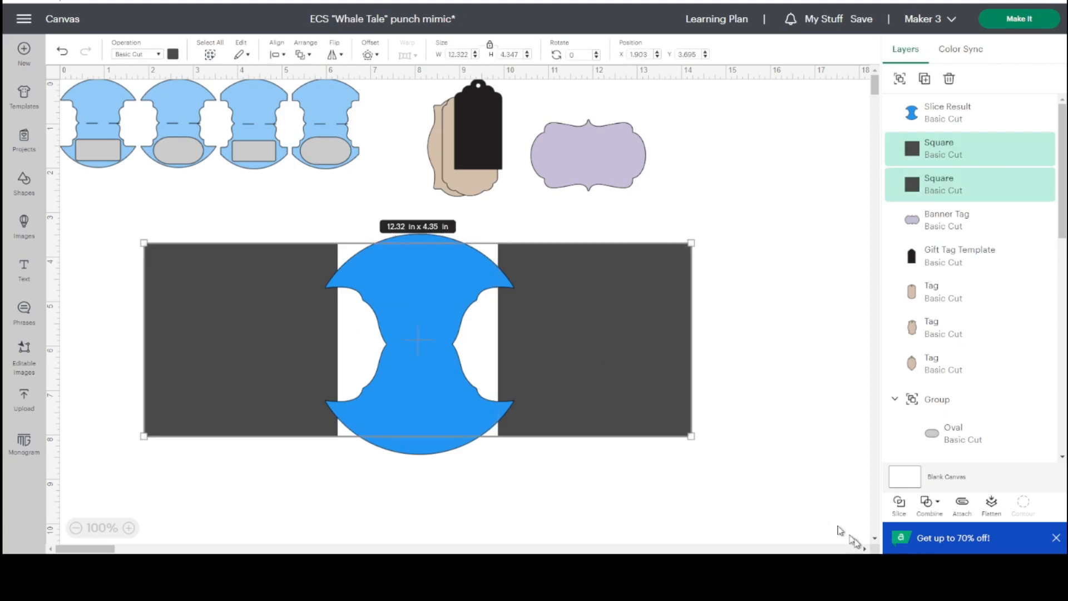
click(926, 503)
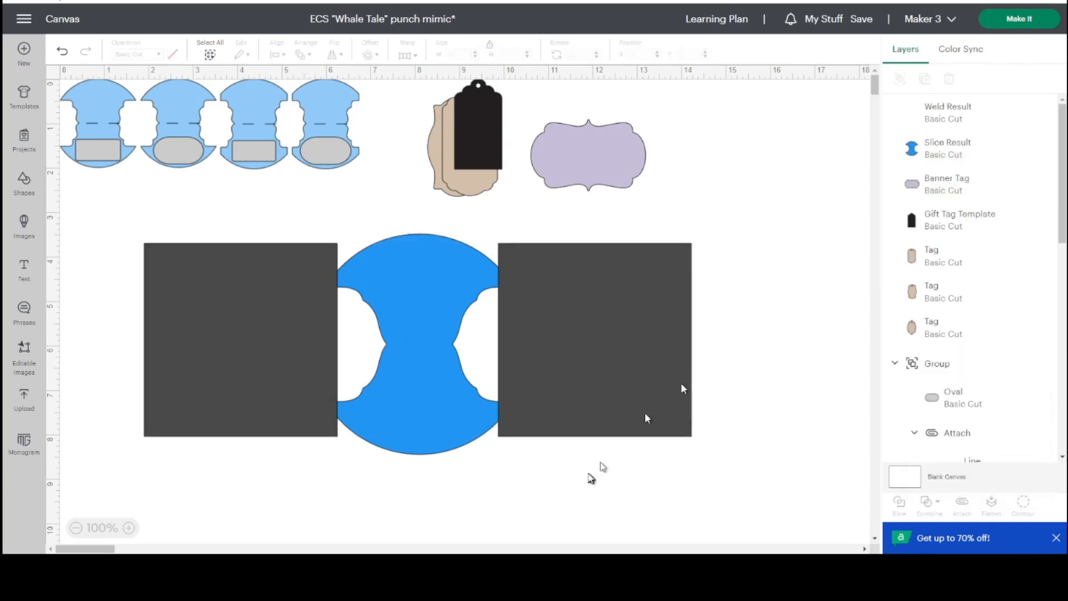
drag(587, 478, 275, 356)
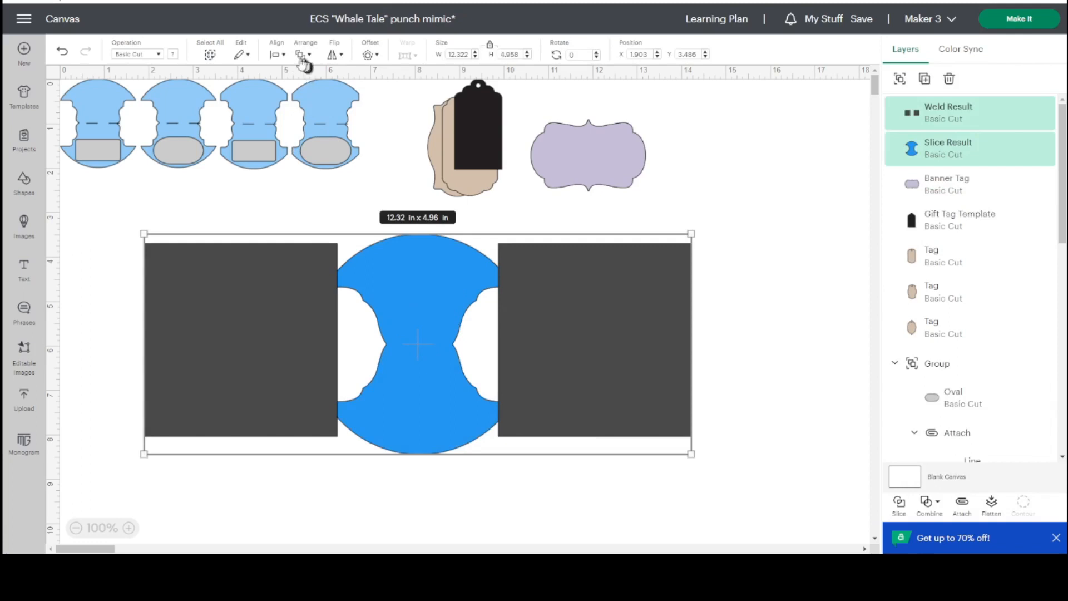
click(284, 54)
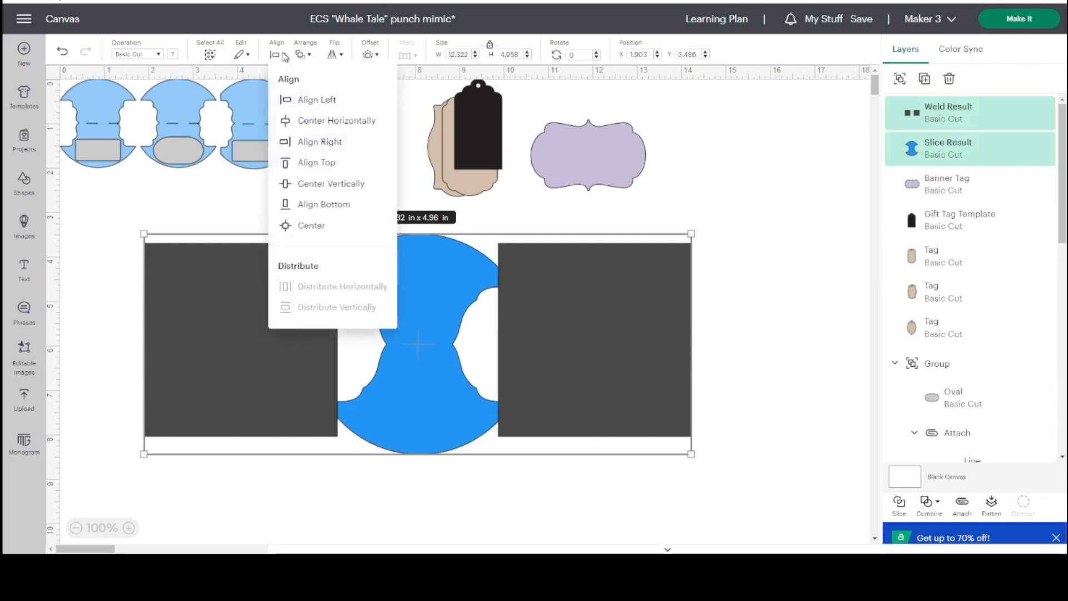
click(333, 226)
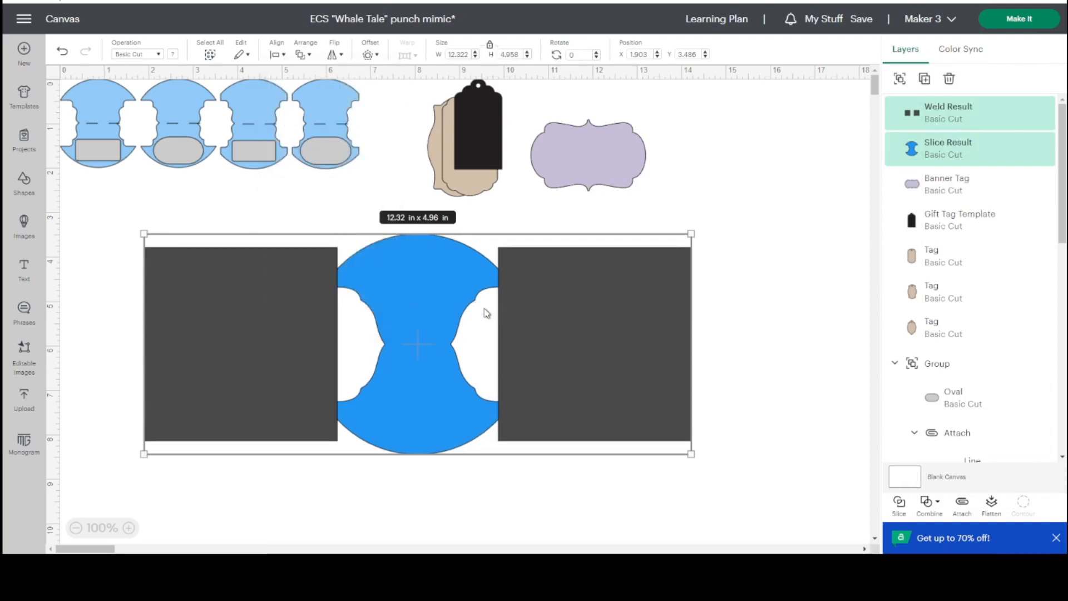
- Slice the blue shape with the welded squares and delete the cut-off pieces, leaving the shape with trimmed tips
click(899, 506)
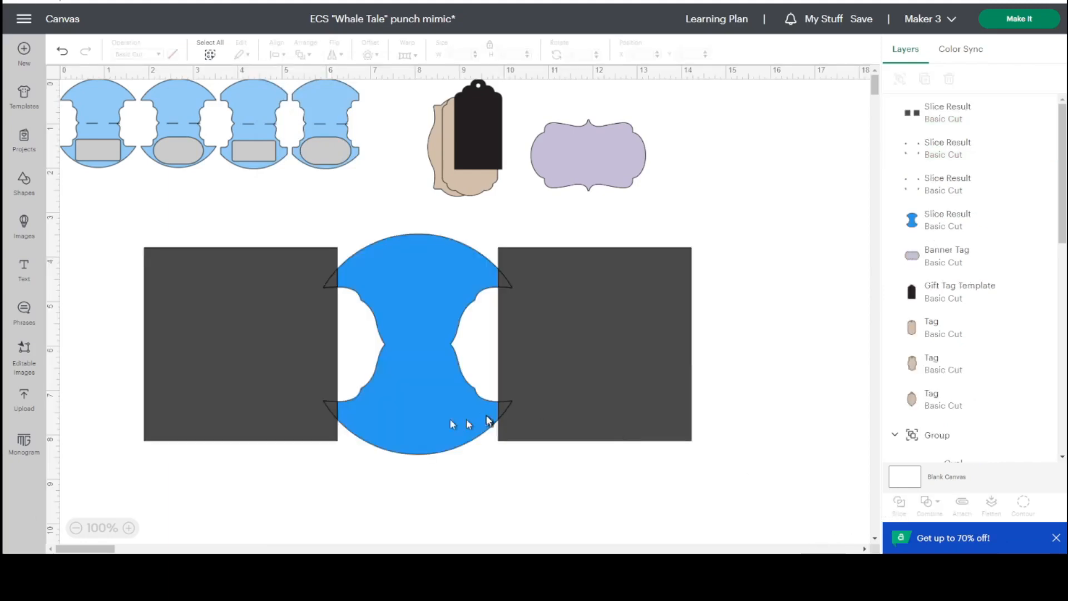
drag(425, 412, 581, 556)
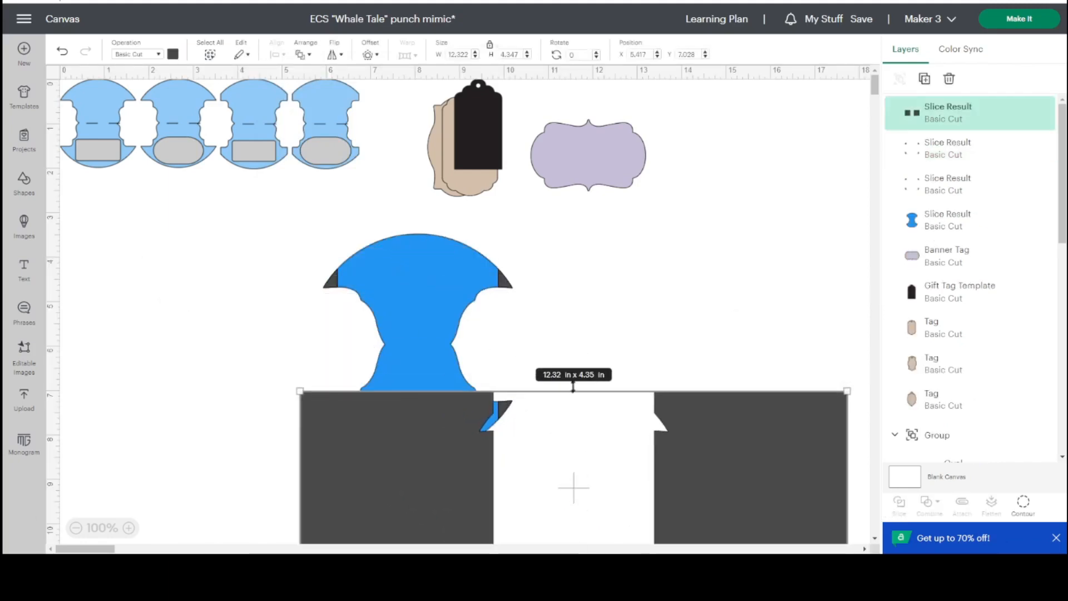
drag(506, 286, 703, 492)
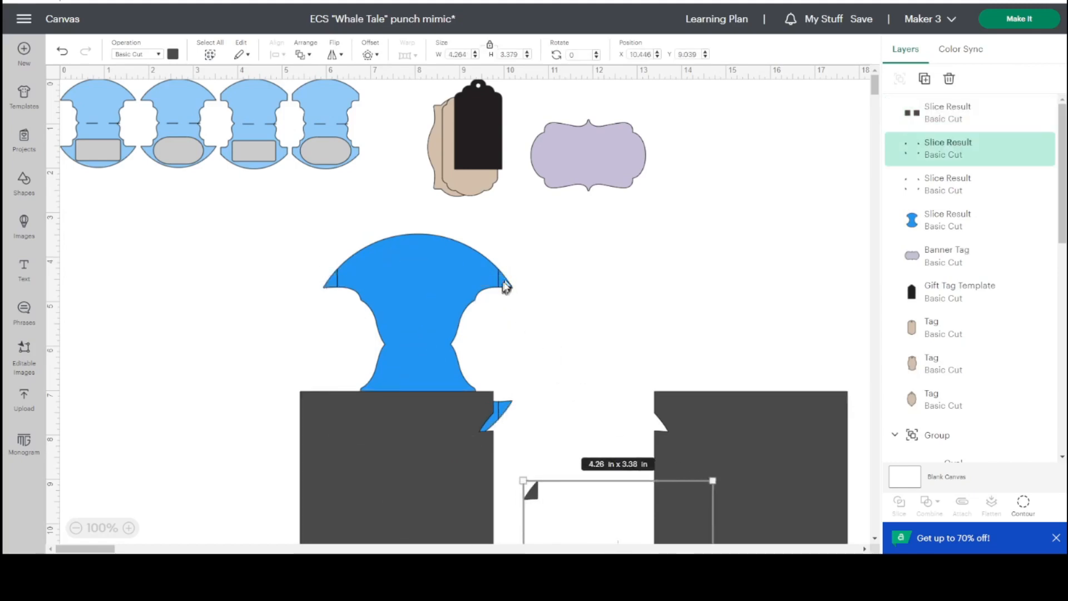
drag(505, 286, 672, 453)
drag(547, 316, 812, 550)
key(Delete)
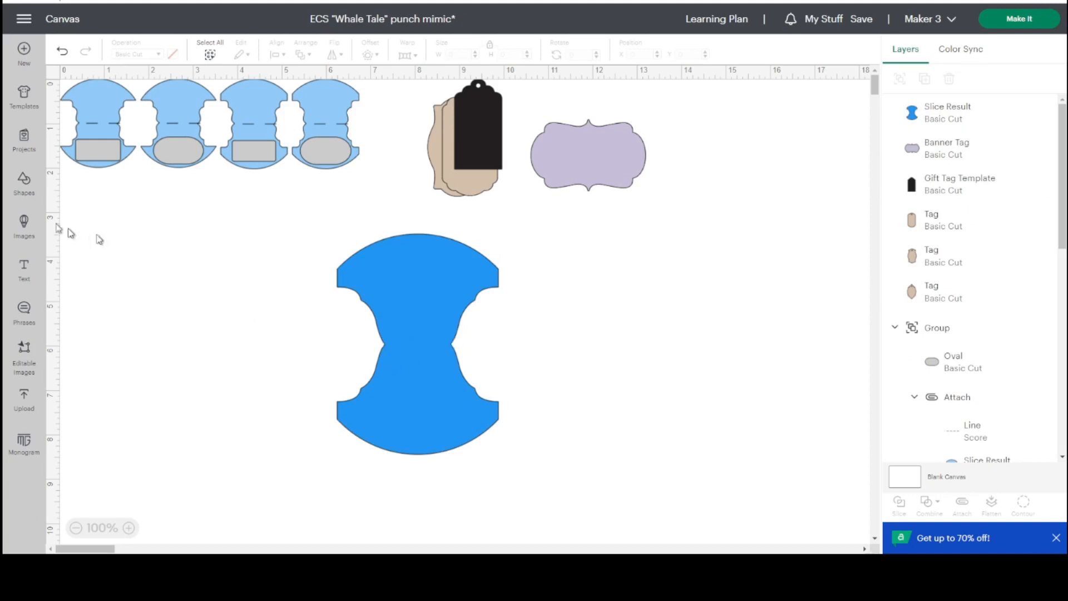
- Insert a score line beside the blue shape and shorten it to about 2.26 in
click(31, 190)
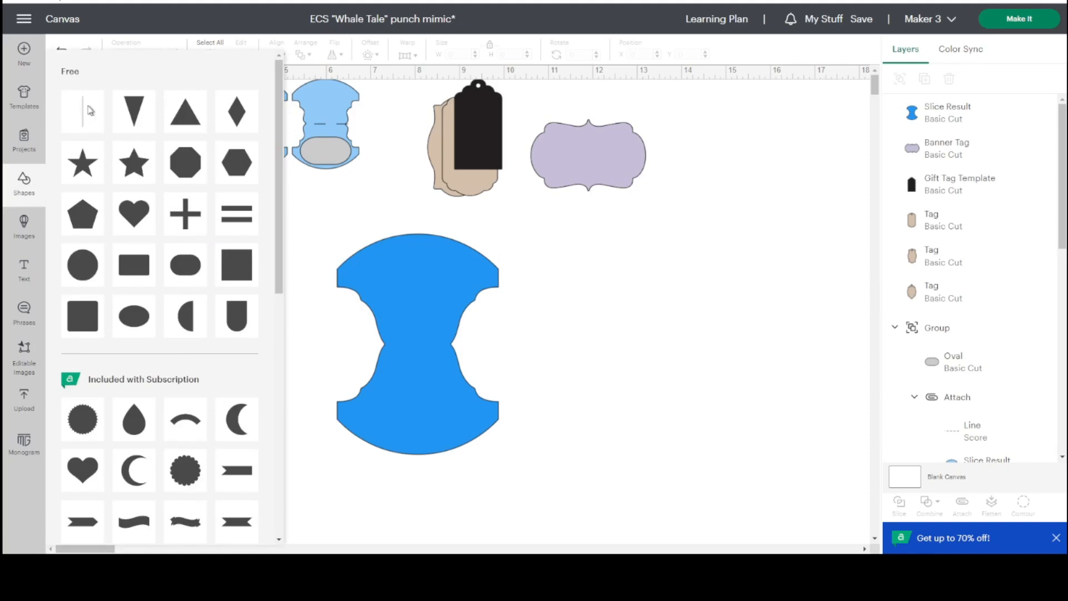
click(90, 110)
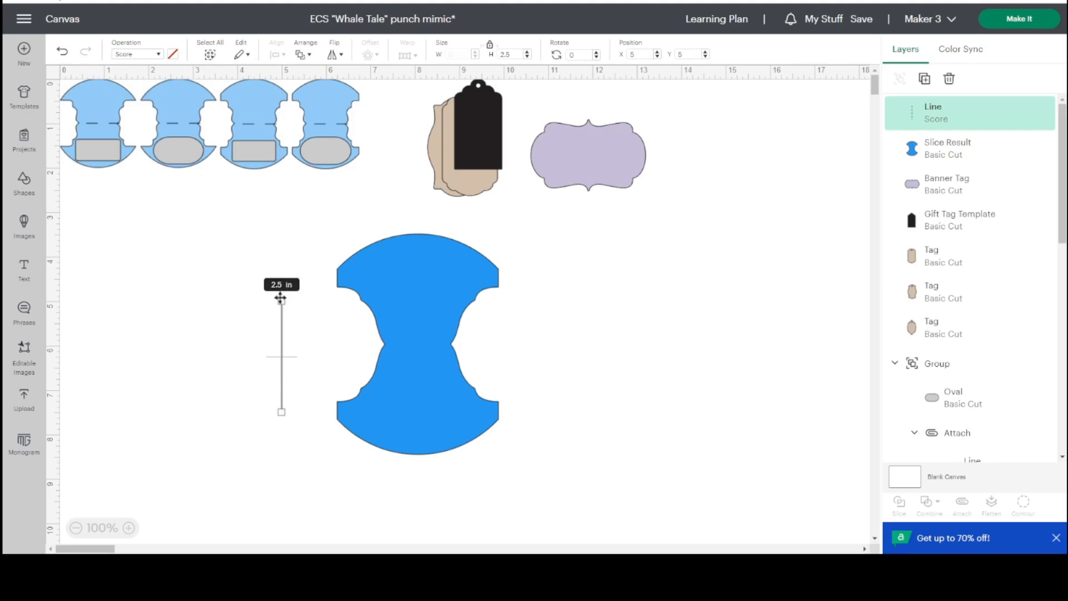
drag(284, 299, 316, 322)
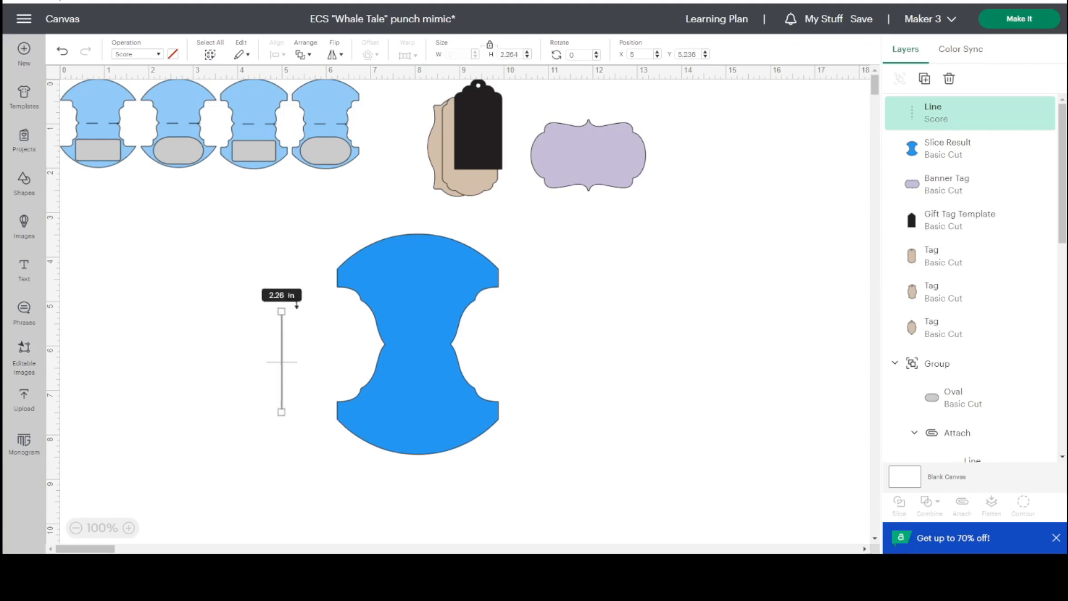
- Rotate the score line 90 degrees so it lies horizontally
drag(297, 304, 305, 309)
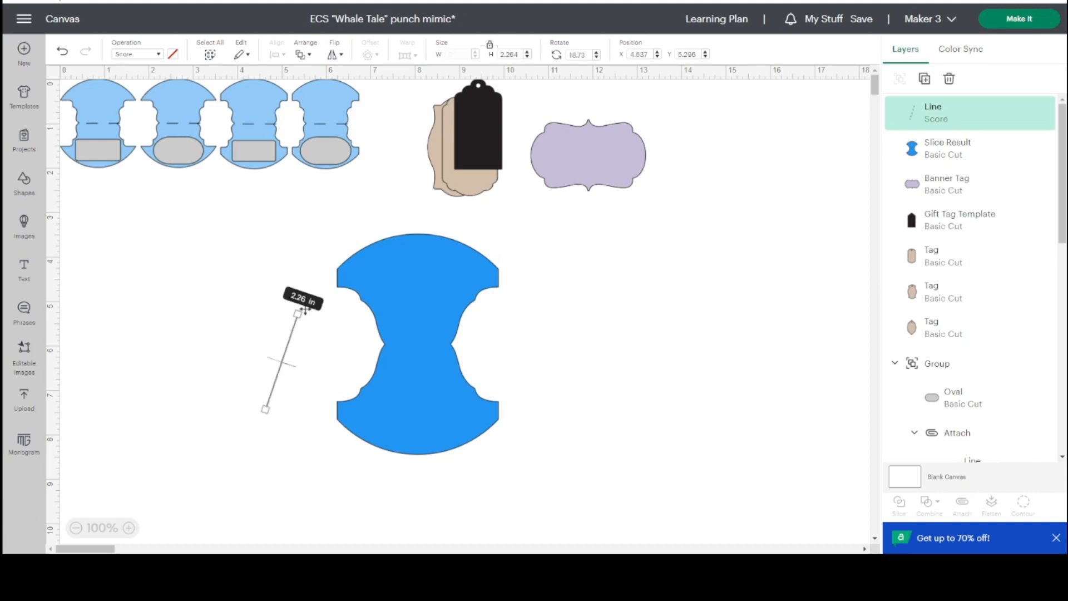
key(ctrl+z)
click(282, 320)
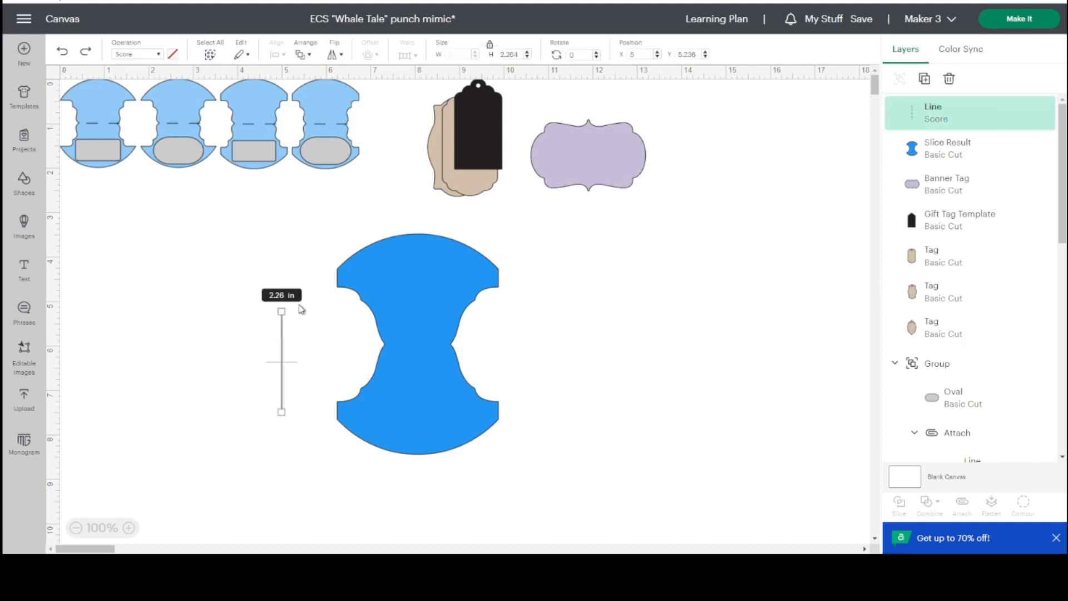
drag(294, 308, 361, 383)
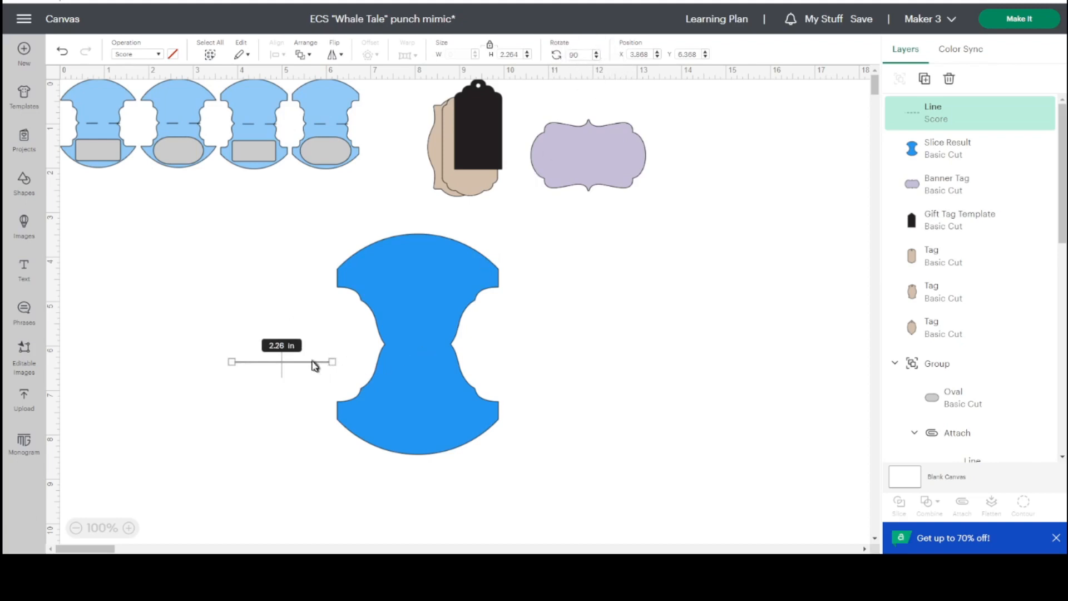
- Place the score line across the blue shape's narrow waist, shorten it to about 1.76 in, and center the two together
drag(315, 365, 457, 344)
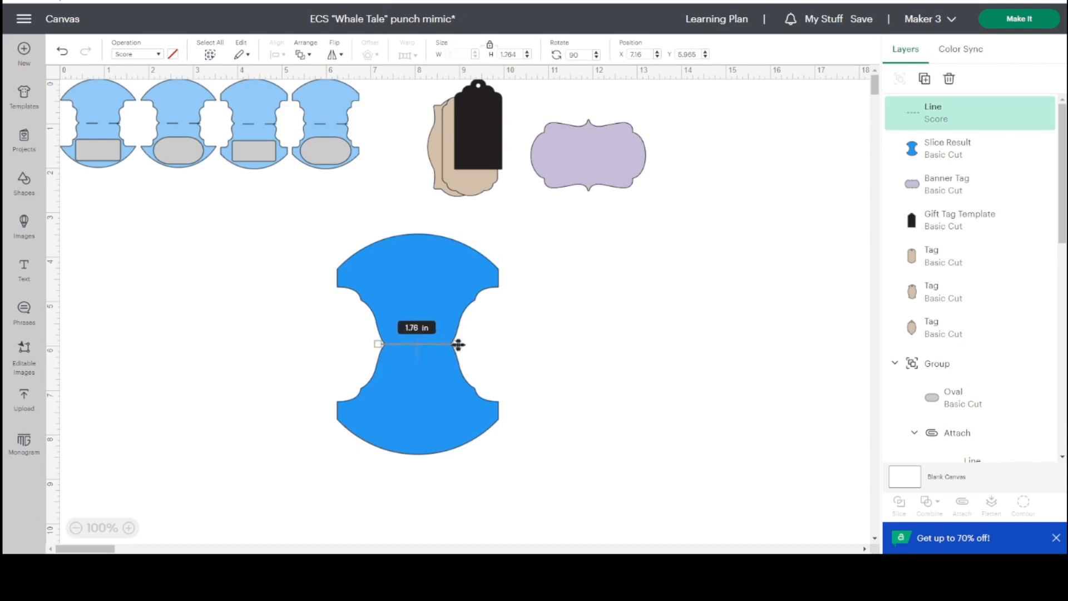
drag(520, 470, 328, 225)
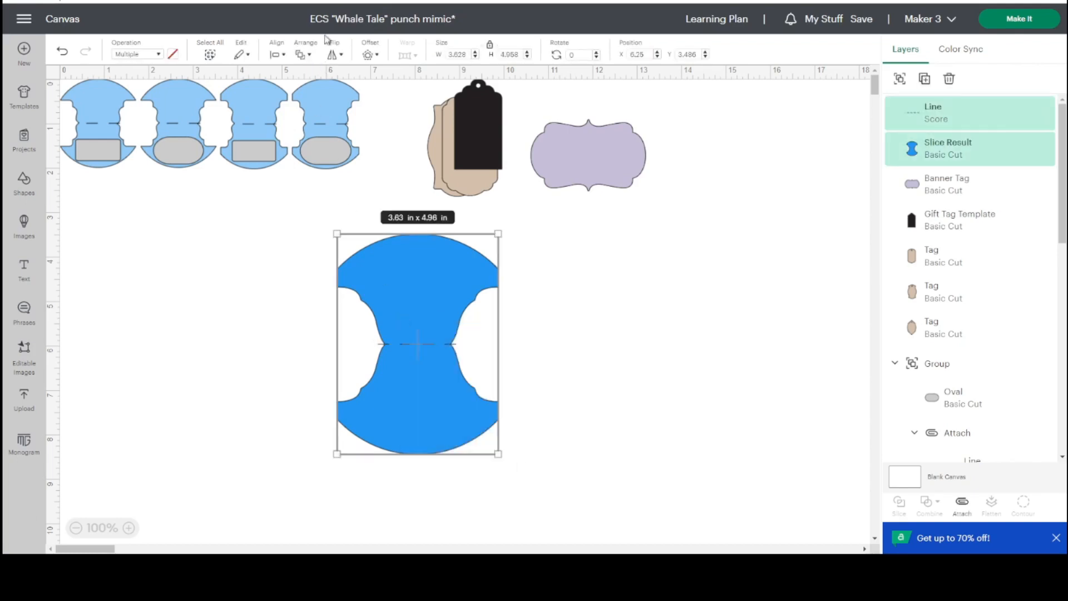
click(278, 54)
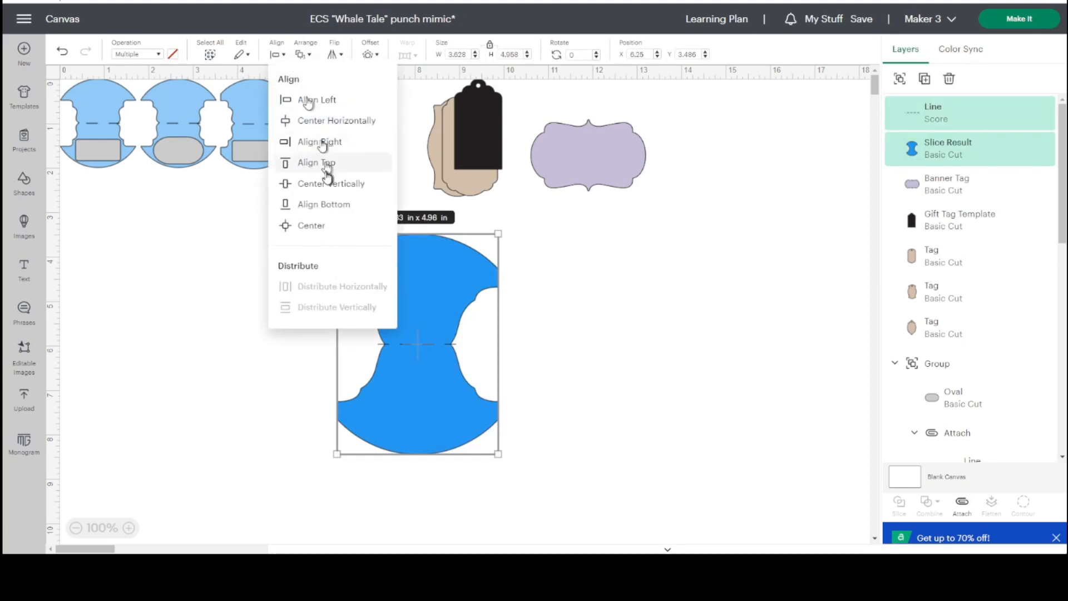
click(323, 227)
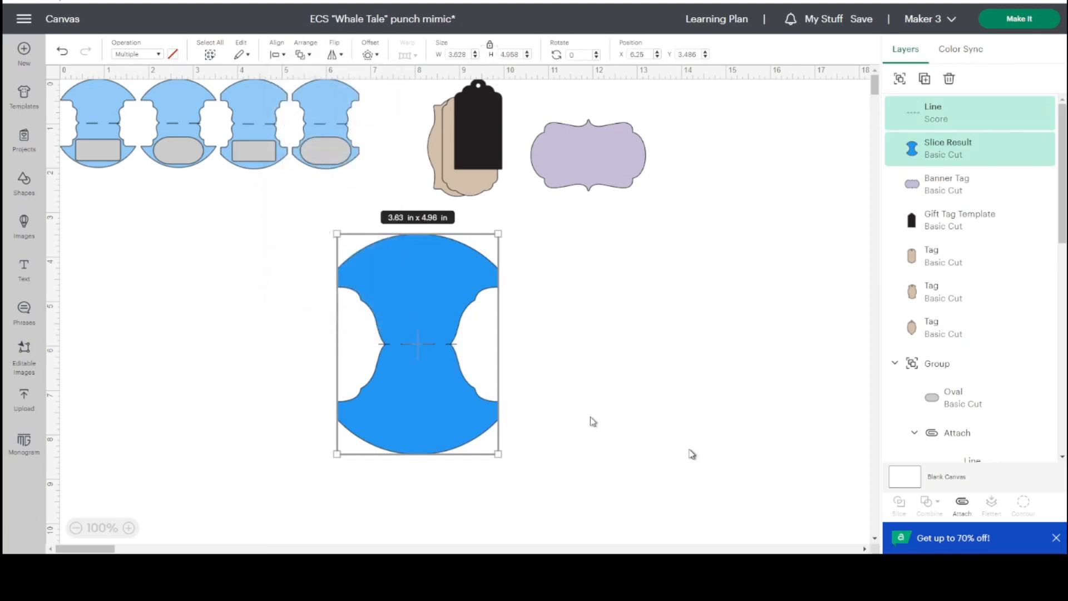
- Attach the score line to the sliced blue shape
click(962, 503)
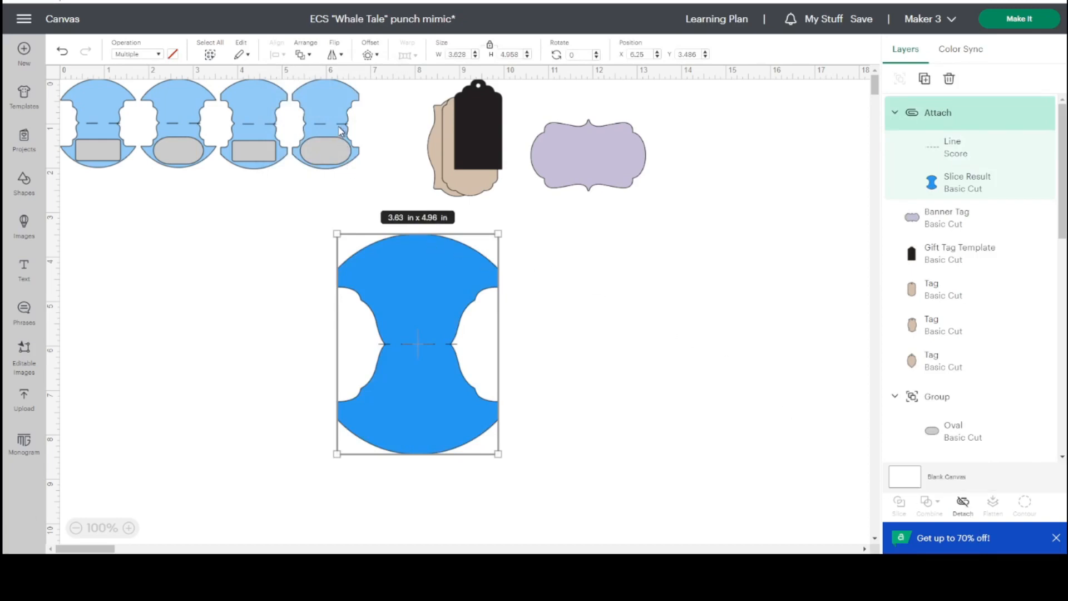
- Enlarge the fourth small sample group to about 3.76 × 5.06 in and place it beside the blue shape
drag(341, 132, 253, 289)
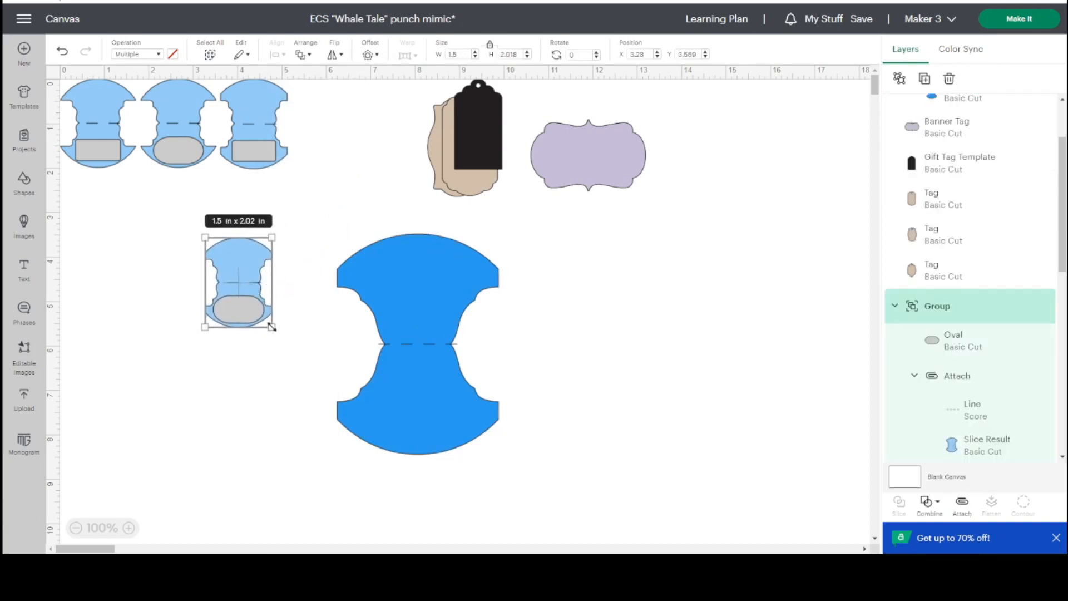
drag(271, 326, 372, 459)
drag(308, 368, 238, 329)
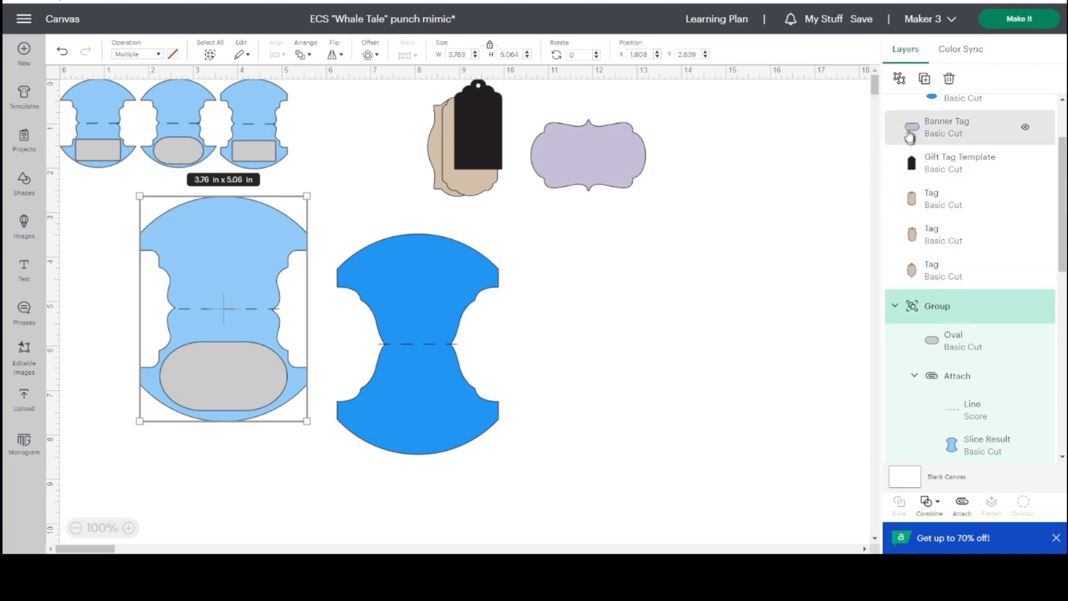
- Ungroup the enlarged sample and reposition its gray oval over the lower half of the shape
click(900, 79)
click(264, 499)
mouse_move(235, 396)
mouse_down()
mouse_move(207, 445)
mouse_move(269, 357)
mouse_move(233, 398)
mouse_move(240, 392)
mouse_up()
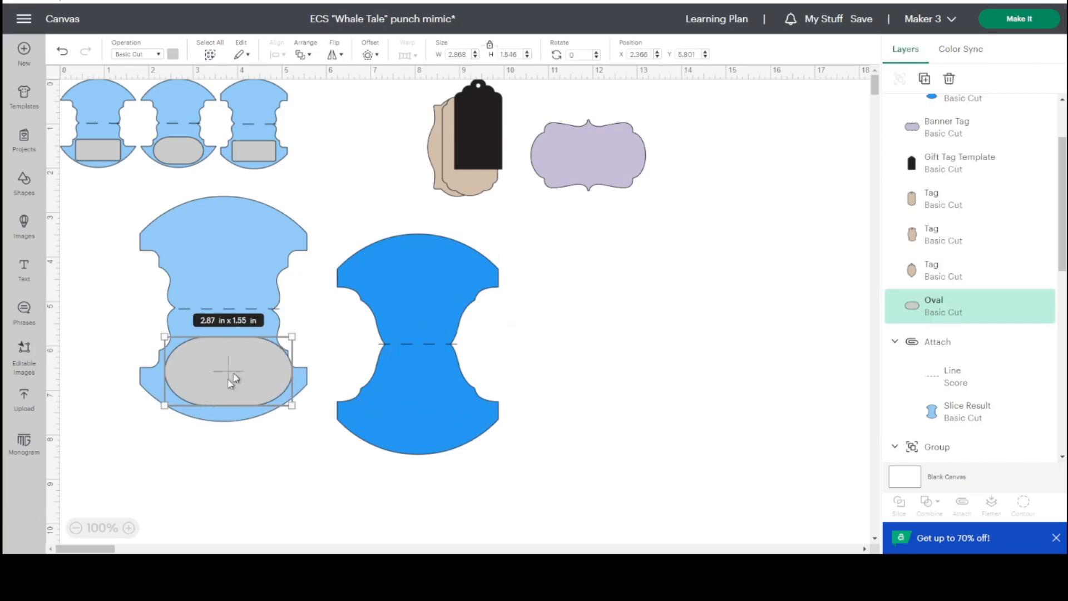
drag(237, 377, 234, 380)
drag(227, 384, 228, 382)
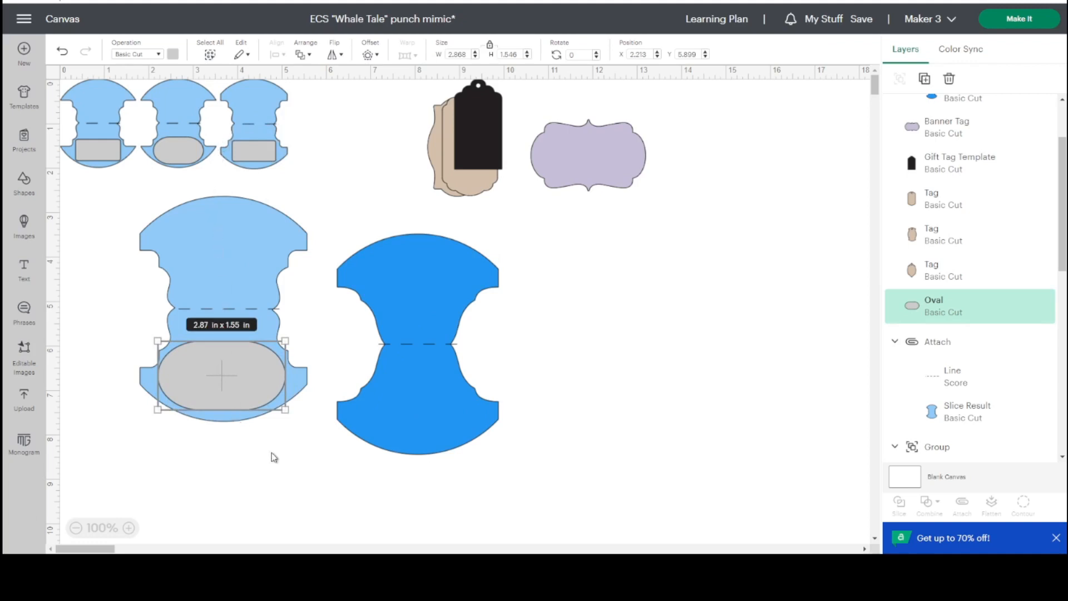
- Undo the ungrouping, enlargement and moves of the fourth sample
key(ctrl+z)
key(ctrl+z)
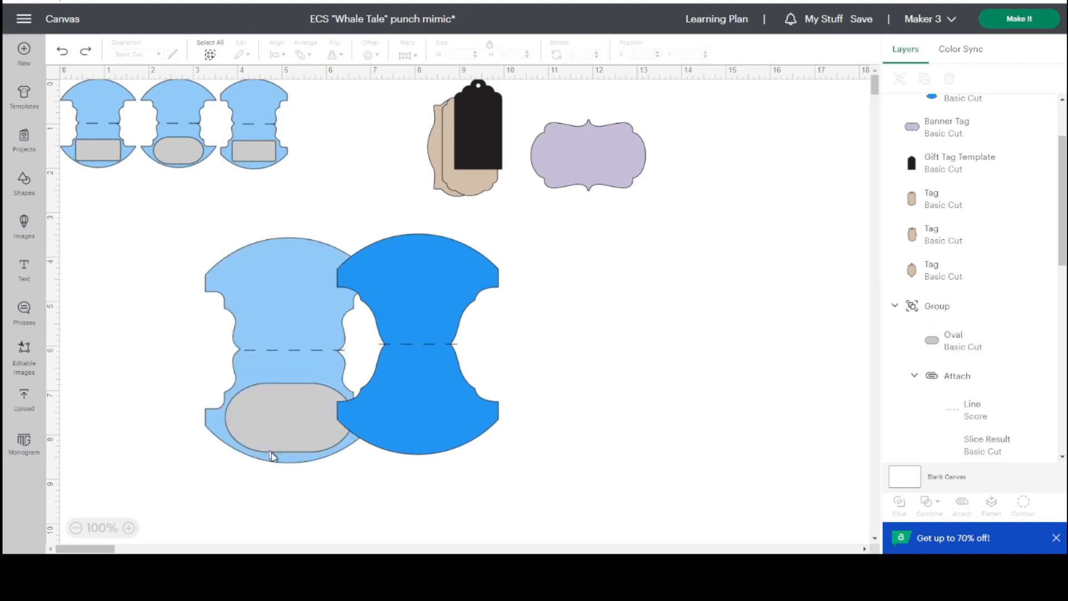
key(ctrl+z)
key(ctrl+z)
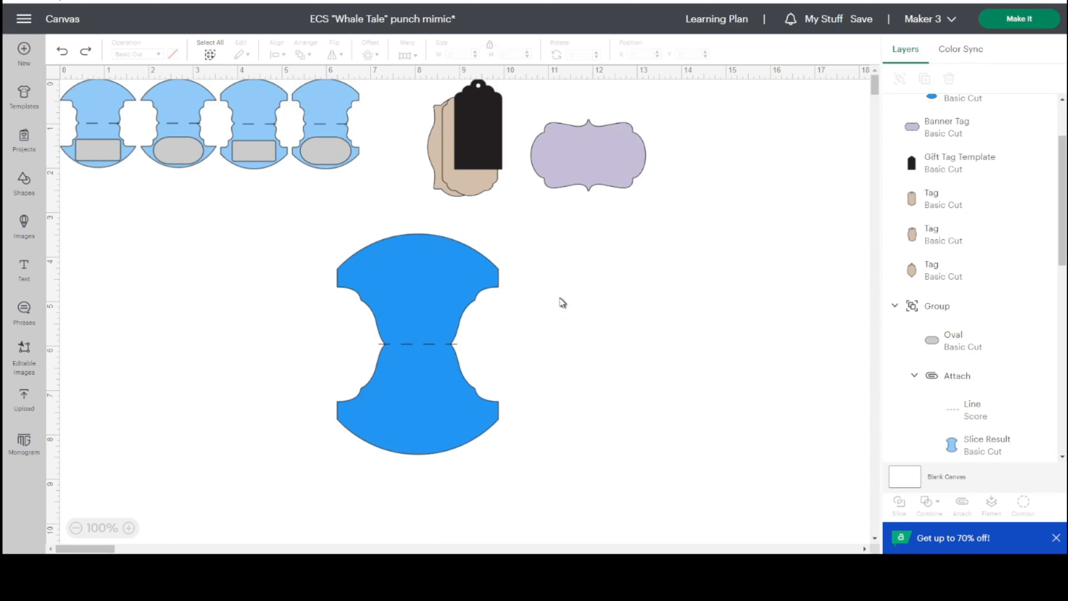
- Move the attached blue shape below the small samples, then insert two circles and separate them on the canvas
drag(378, 288, 140, 231)
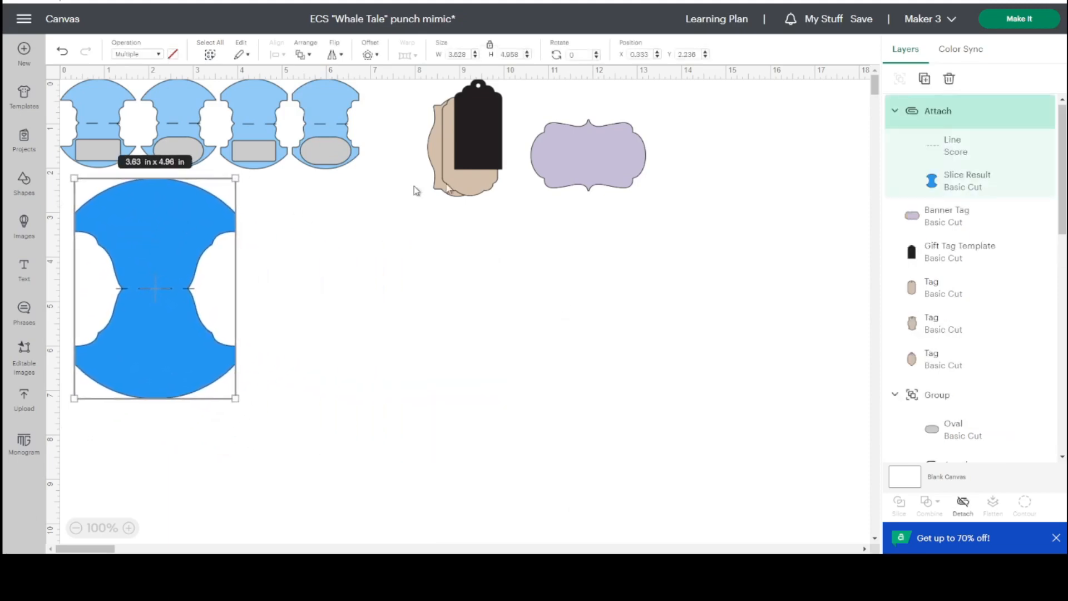
click(28, 183)
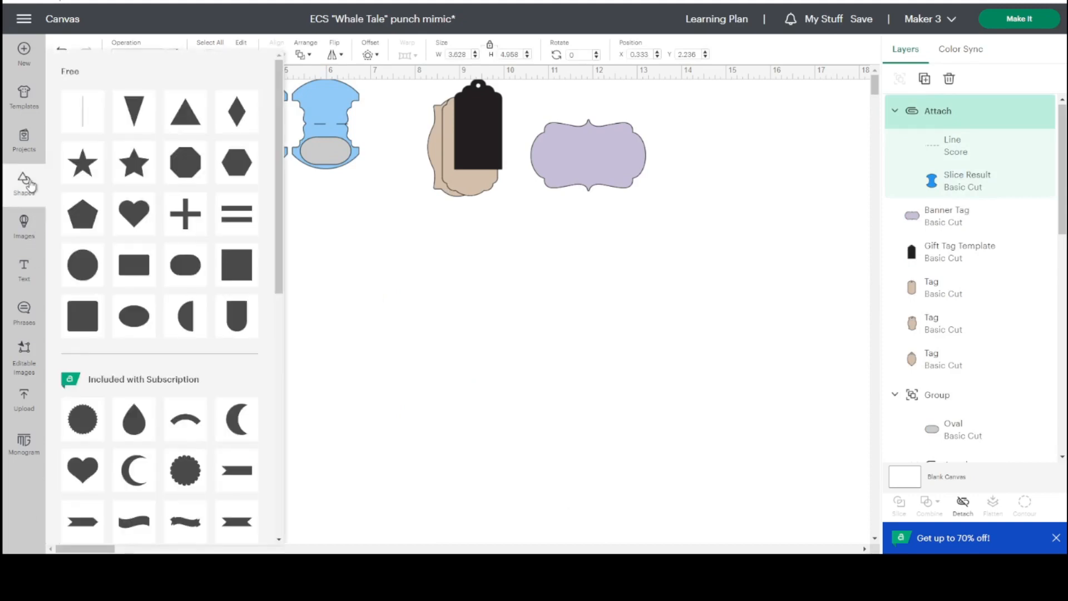
click(82, 264)
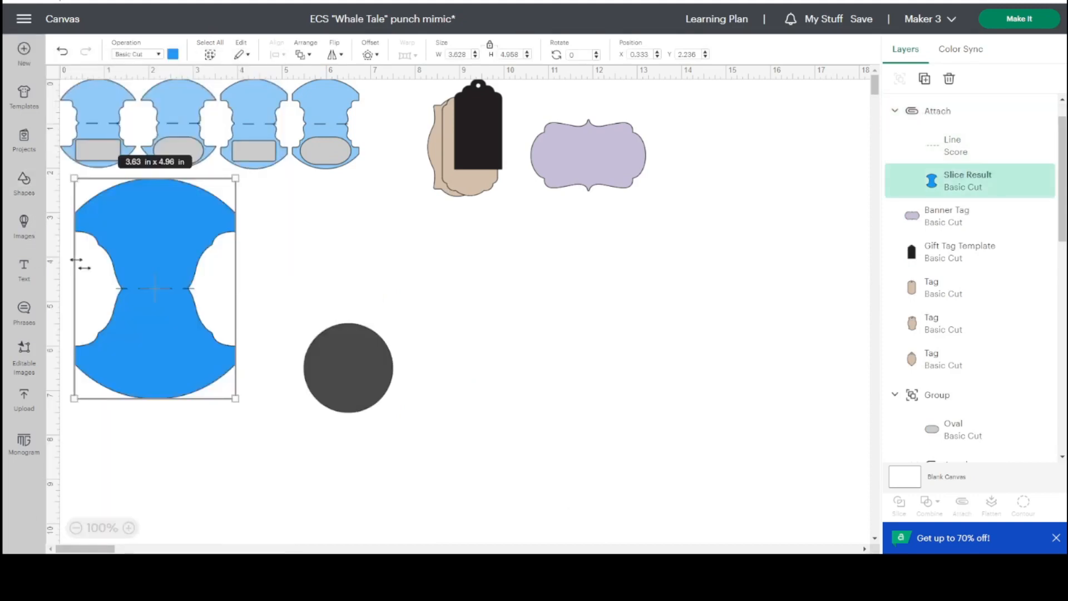
click(32, 188)
click(83, 265)
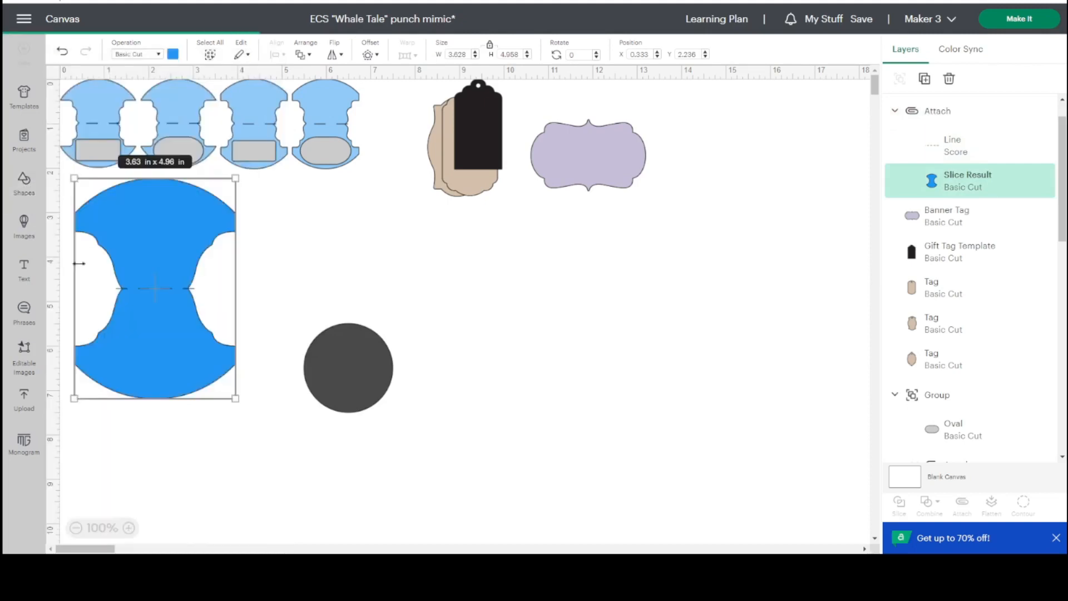
drag(365, 382, 256, 477)
drag(349, 353, 288, 293)
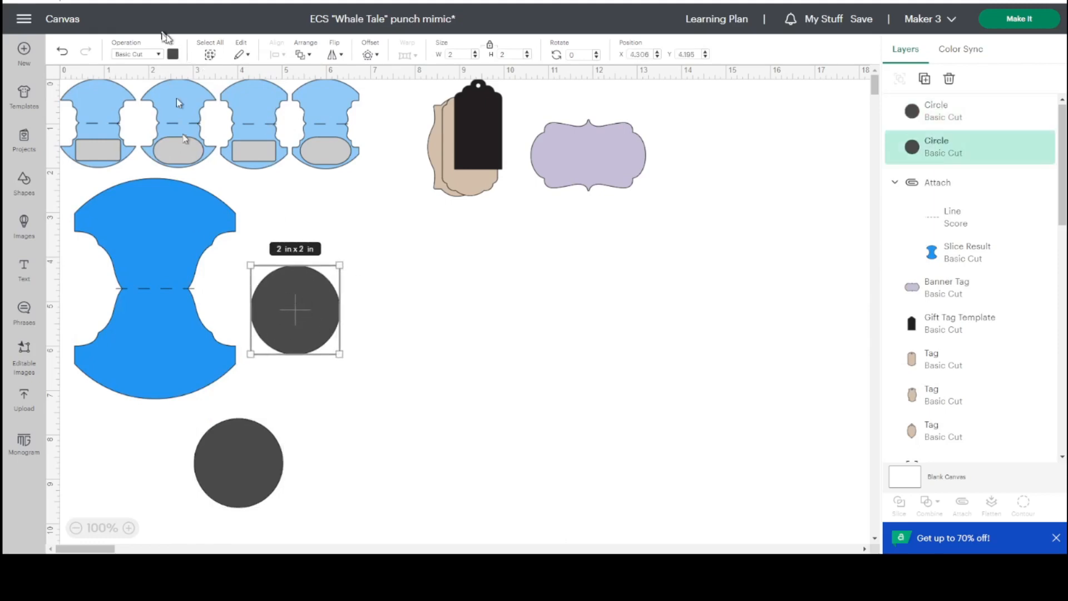
- Recolor both circles in the same blue as the finished shape
shift+click(229, 439)
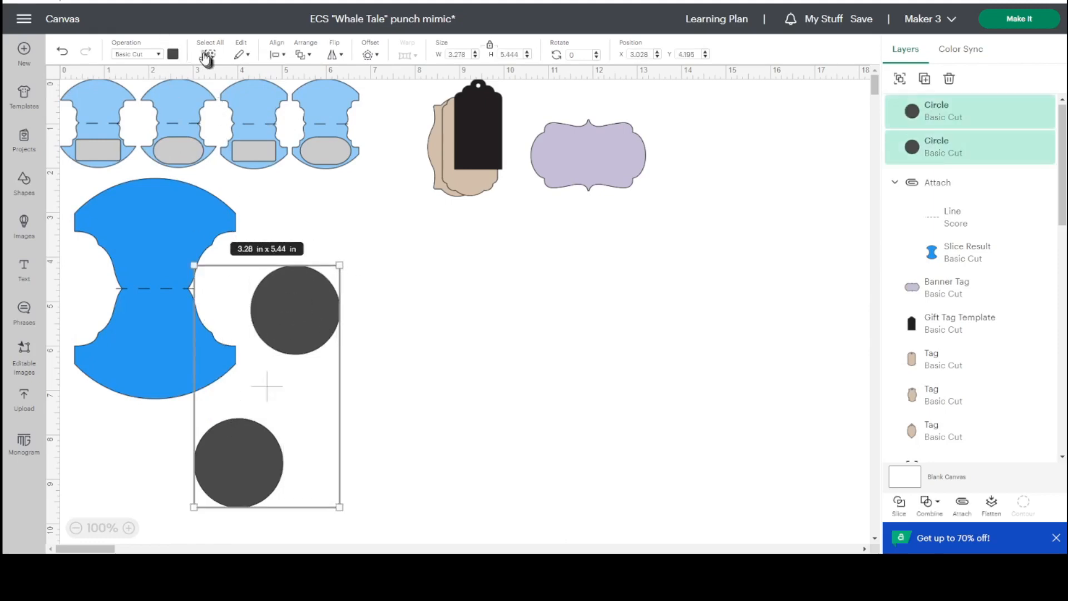
click(172, 54)
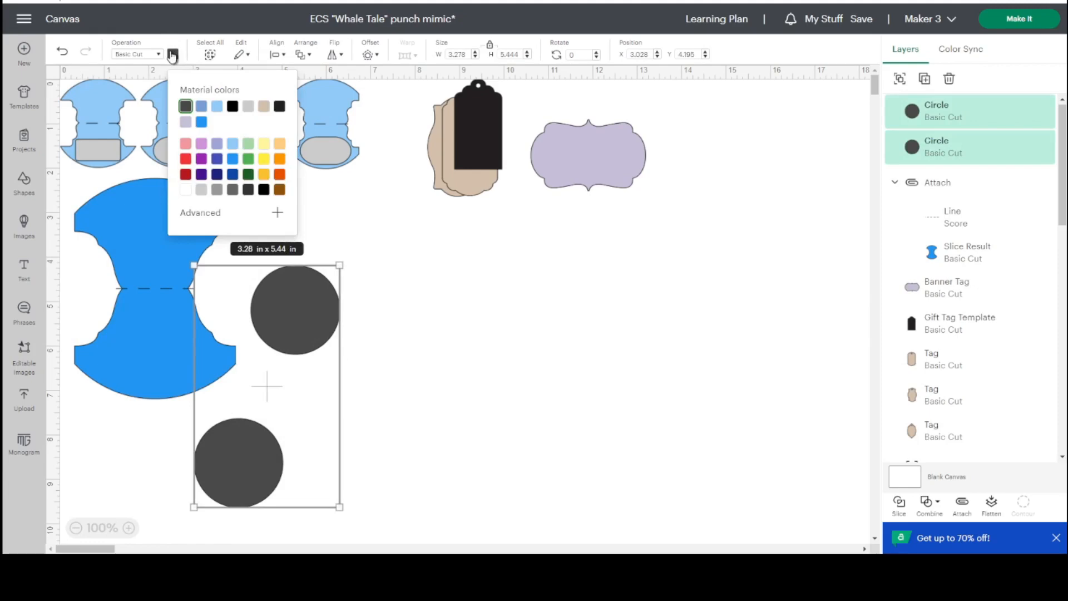
click(234, 161)
click(371, 337)
- Move one blue circle into open canvas space and enlarge it to about 5.32 in across
drag(300, 317, 459, 316)
drag(495, 350, 639, 455)
drag(572, 386, 516, 357)
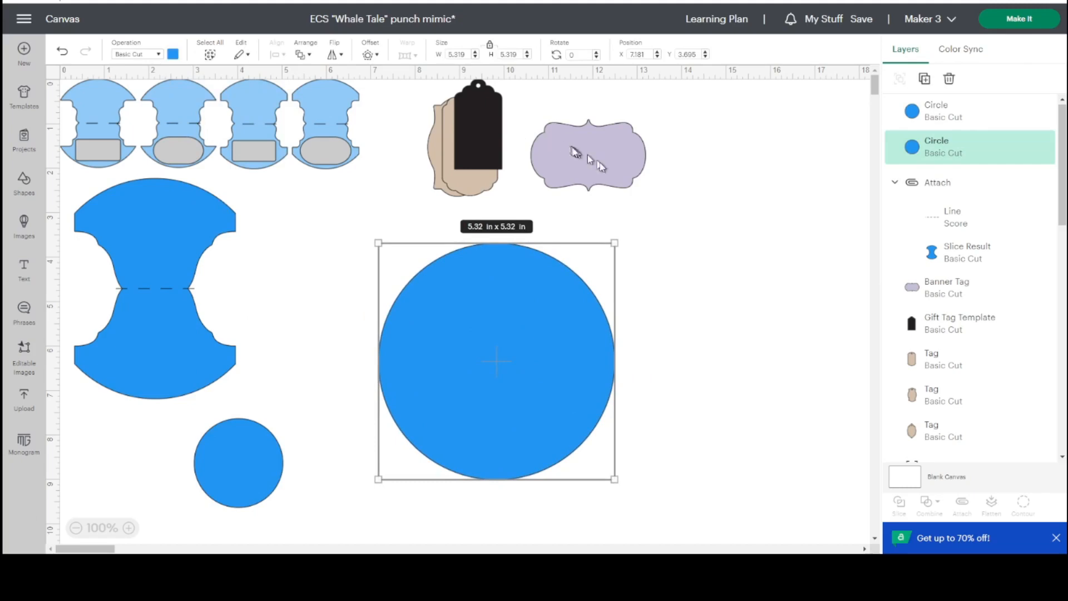
- Bring the banner tag to the front, enlarge it to about 5.69 × 3.54 in, and overlap it with the large circle's right side
drag(588, 154, 663, 363)
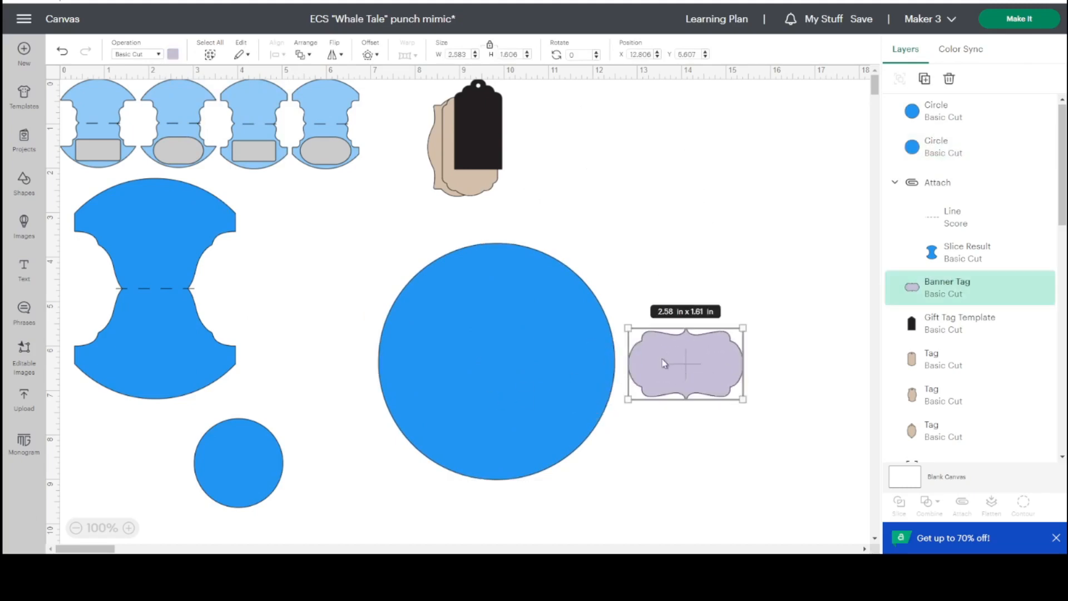
right_click(666, 363)
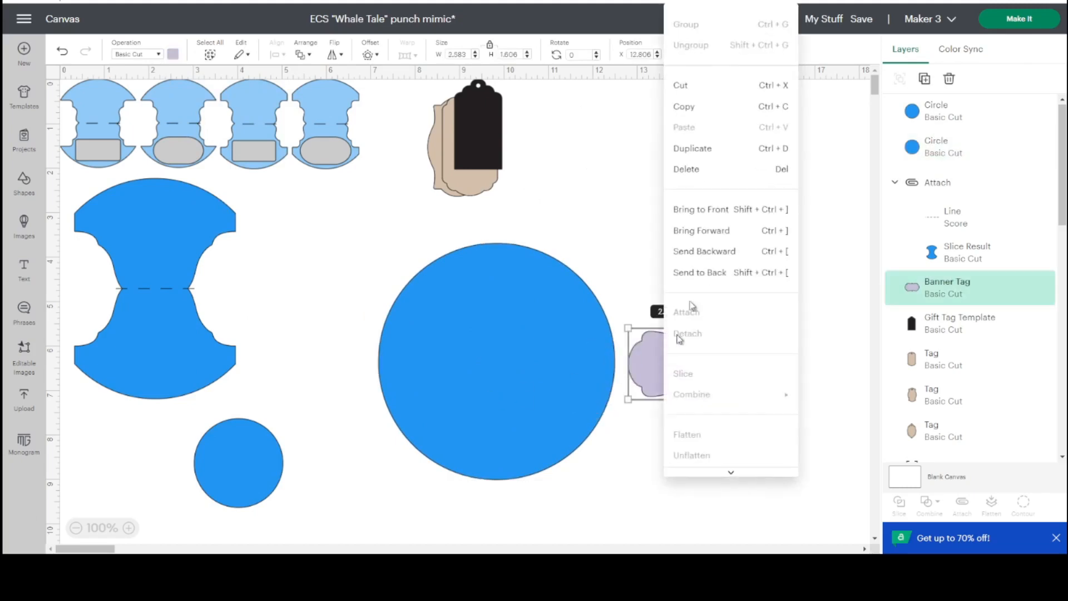
click(744, 211)
drag(717, 357, 637, 351)
drag(661, 393, 759, 471)
drag(736, 419, 727, 374)
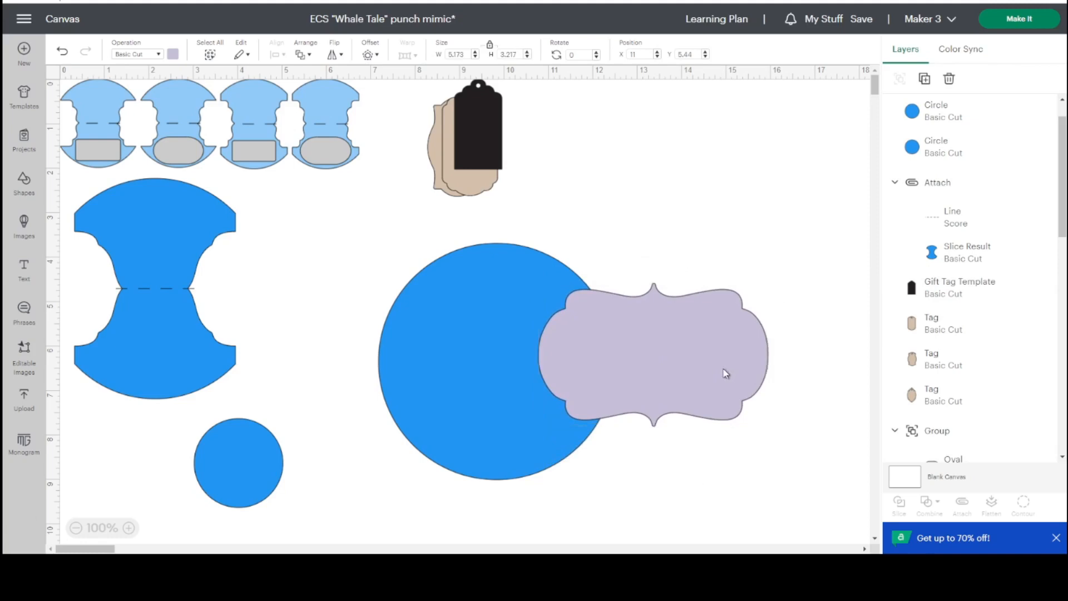
drag(768, 427, 786, 434)
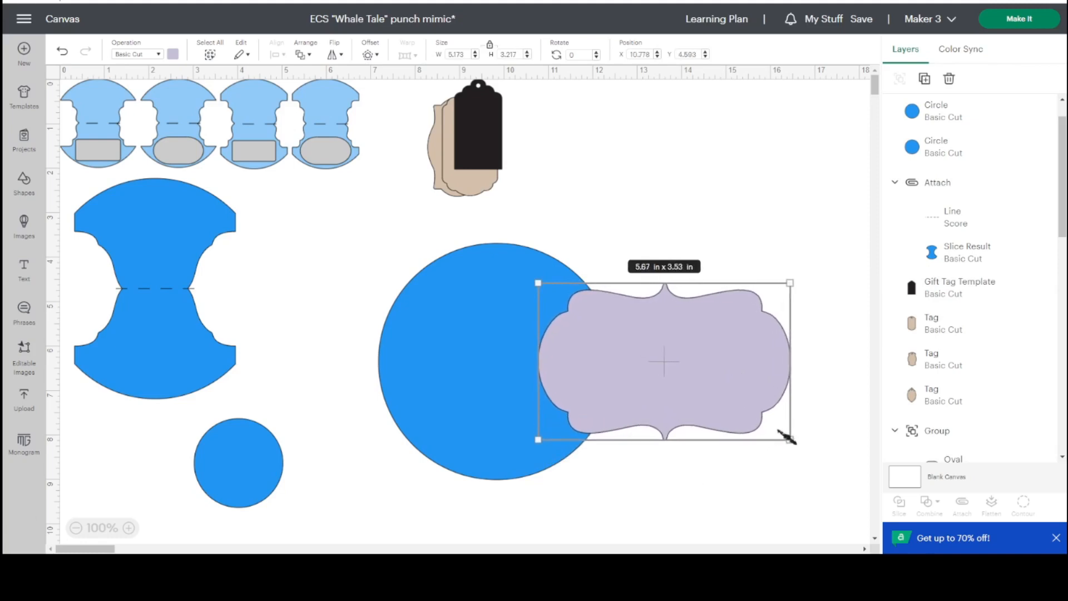
- Delete the spare 2 in circle and duplicate the large blue circle three times
drag(241, 457, 135, 459)
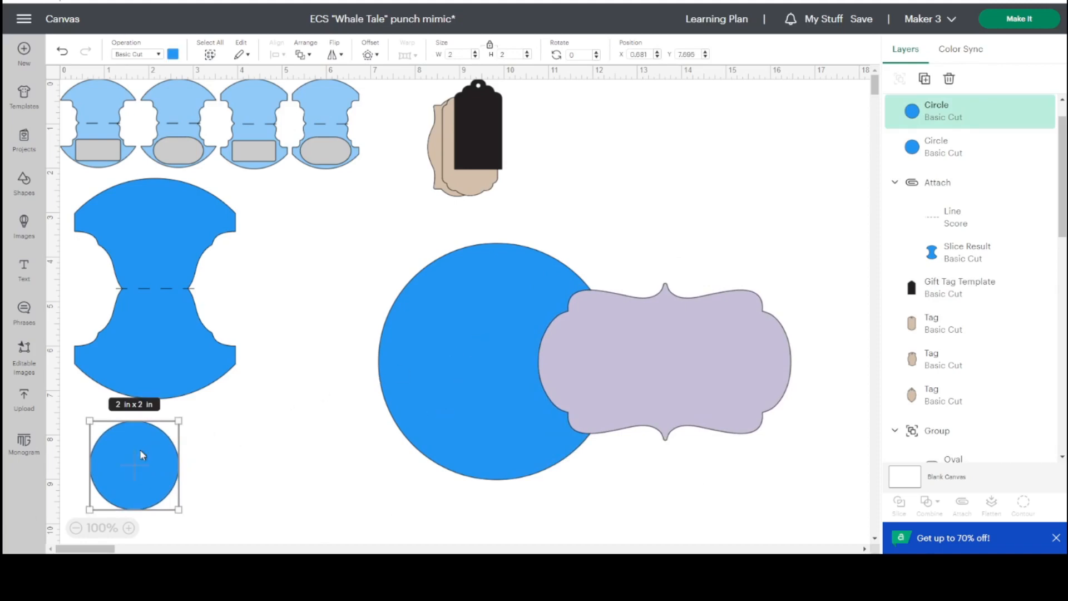
key(Delete)
click(493, 341)
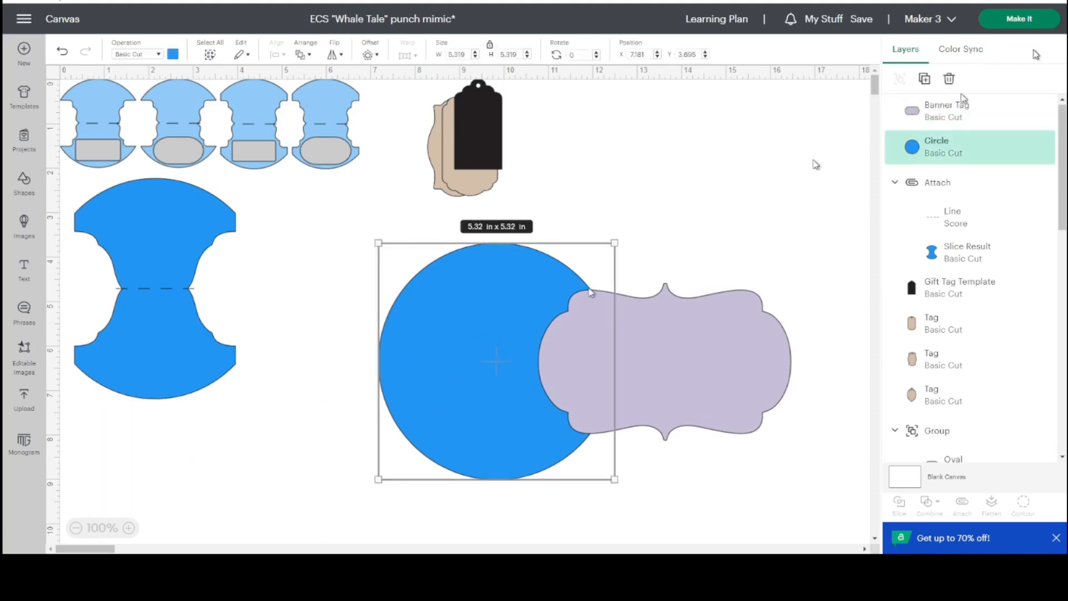
click(923, 79)
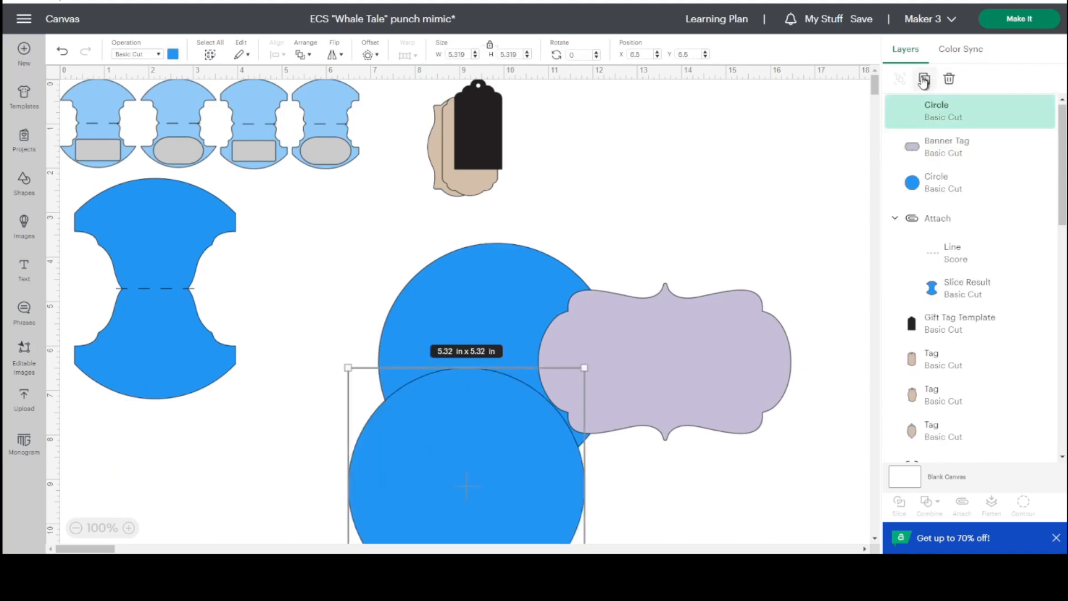
click(924, 79)
click(923, 79)
- Set the three circle copies aside below the attached blue shape
drag(510, 479, 179, 446)
drag(425, 471, 251, 476)
drag(398, 482, 187, 474)
drag(341, 453, 273, 472)
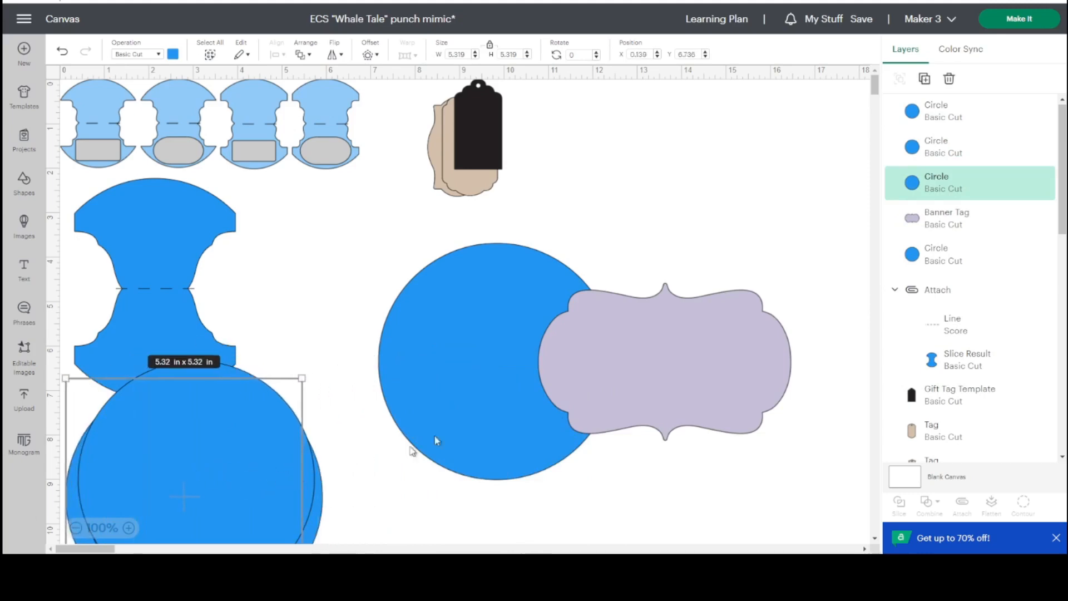
- Duplicate the banner tag, rotate the copy 90 degrees, and place it at the large circle's left side
click(670, 348)
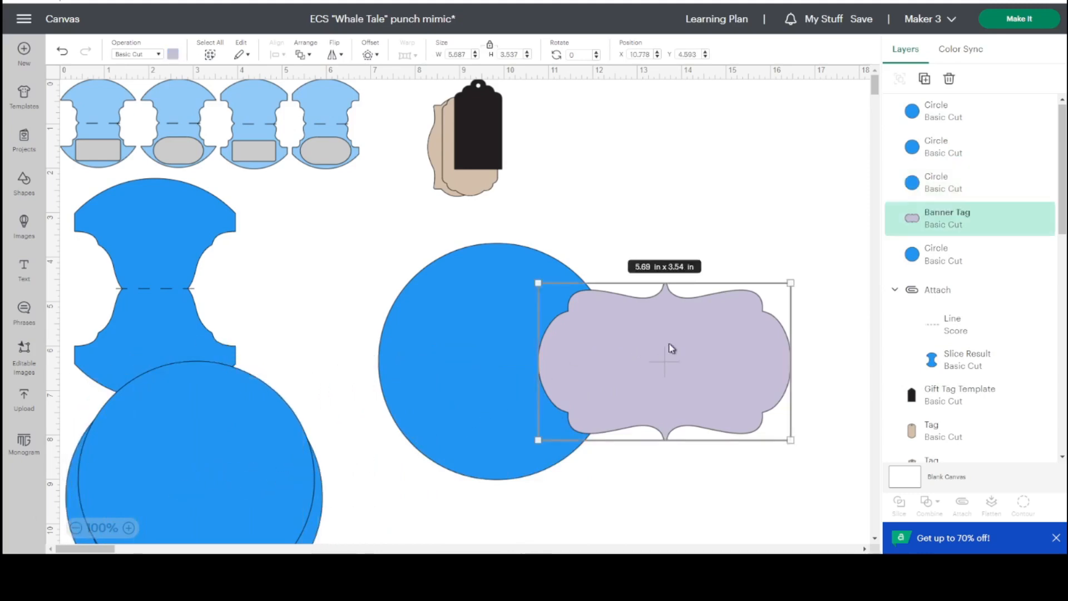
click(923, 80)
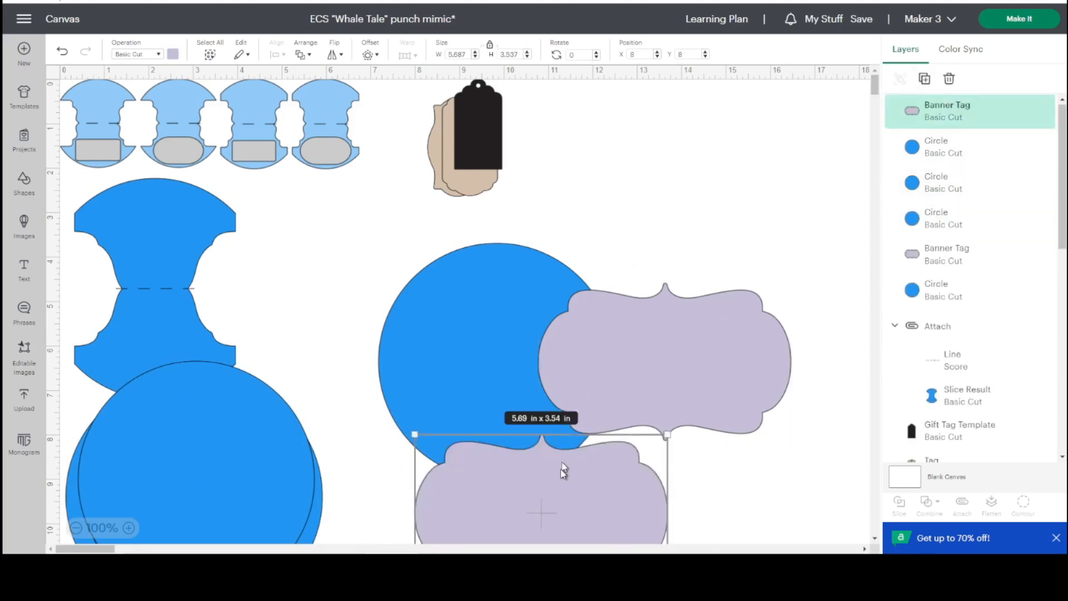
drag(562, 470, 348, 314)
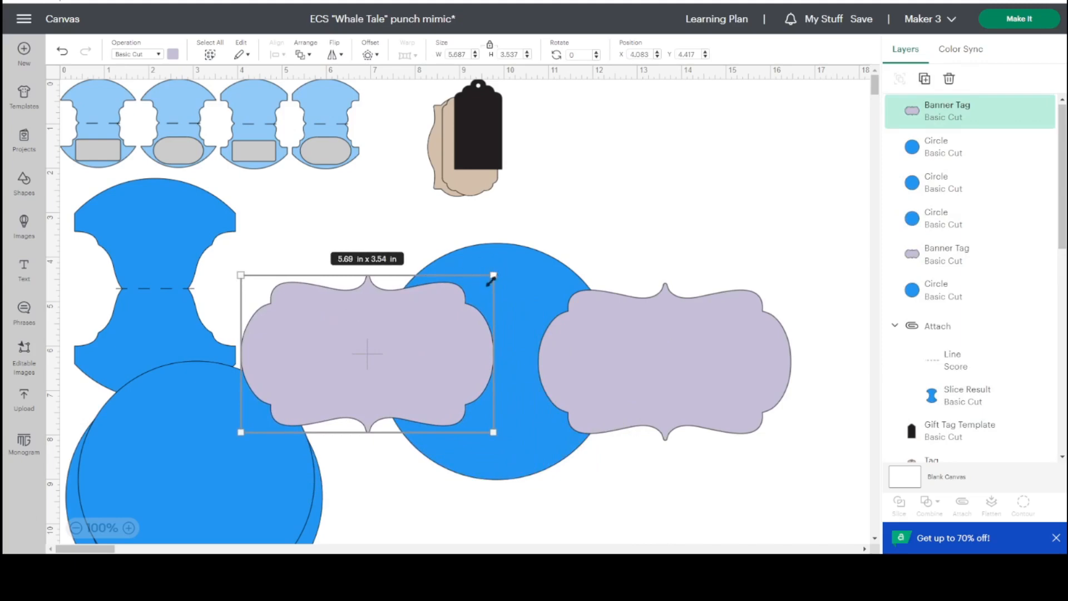
click(580, 54)
key(Return)
drag(400, 347, 370, 345)
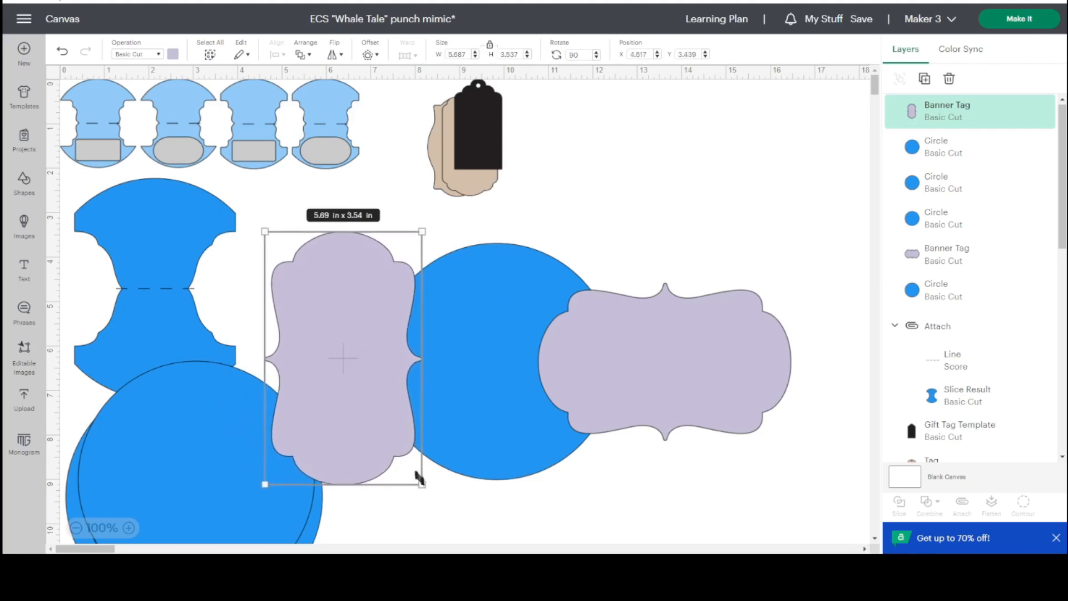
- Shrink the rotated banner tag to about 4.66 × 2.9 in and set it aside at the canvas's upper right
drag(422, 484, 393, 449)
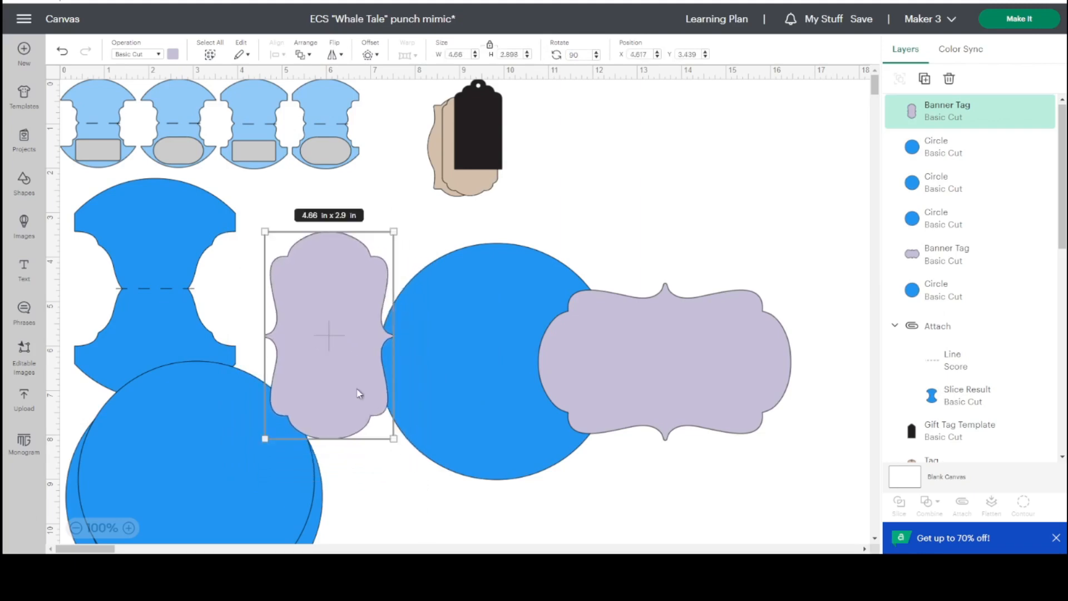
drag(318, 309, 374, 356)
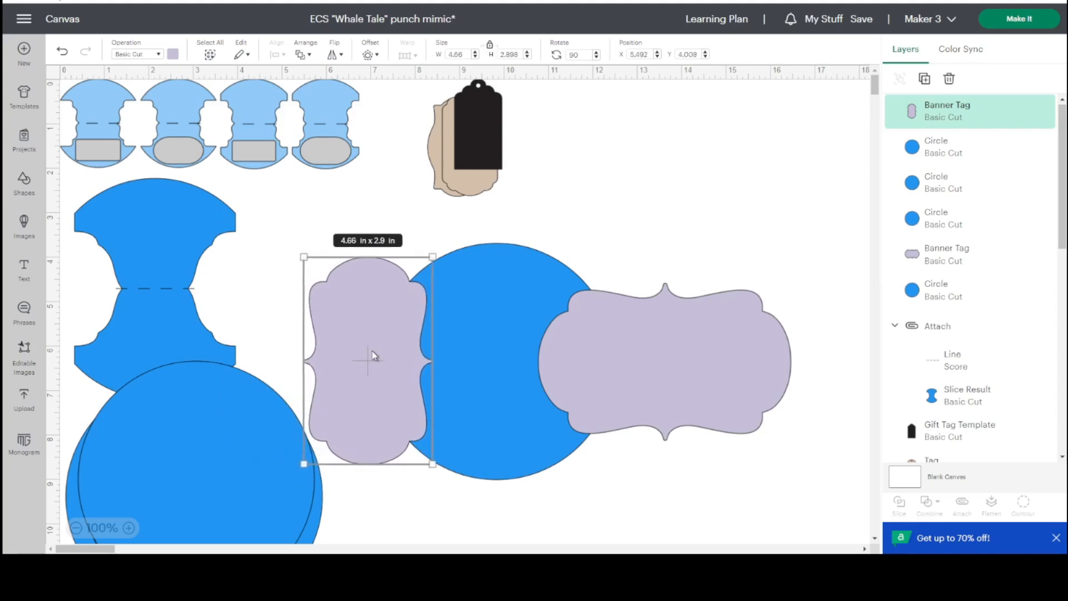
drag(374, 356, 844, 171)
- Duplicate the horizontal banner tag and overlap the copy with the large circle's left side
click(692, 406)
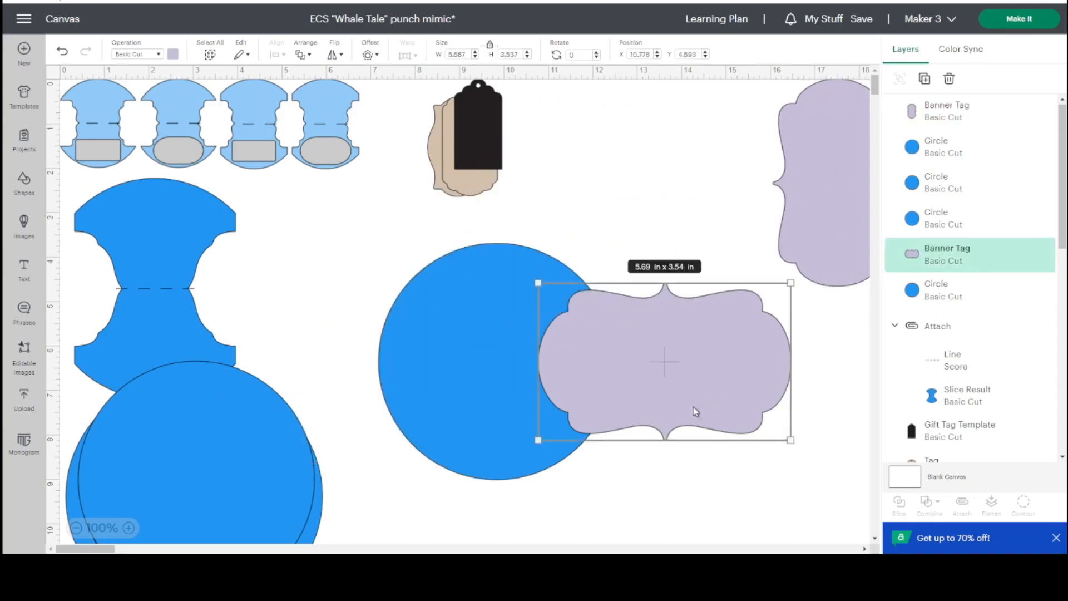
click(924, 80)
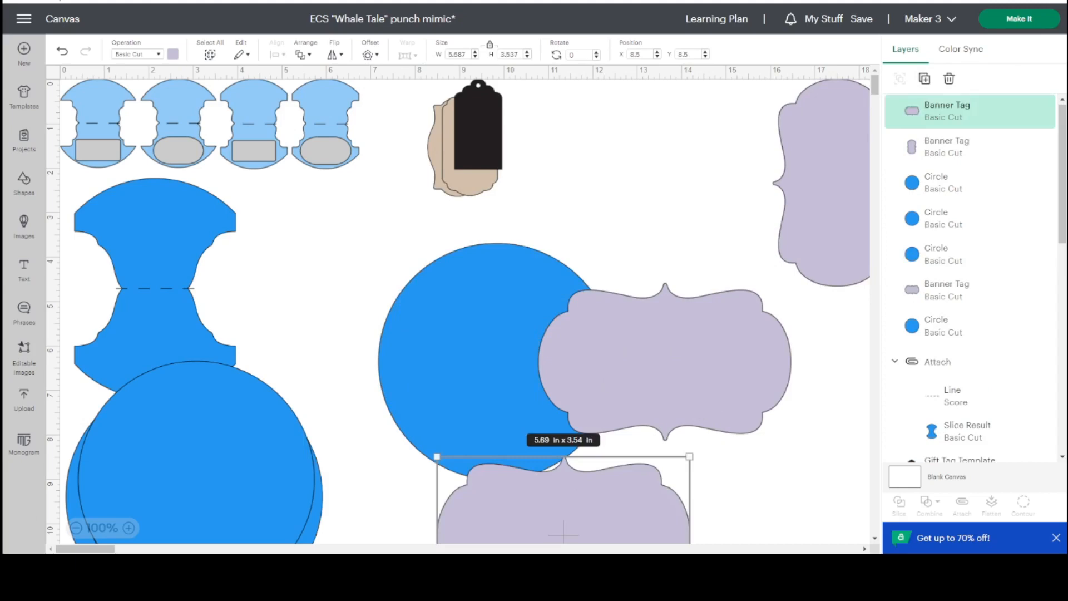
drag(532, 522, 320, 352)
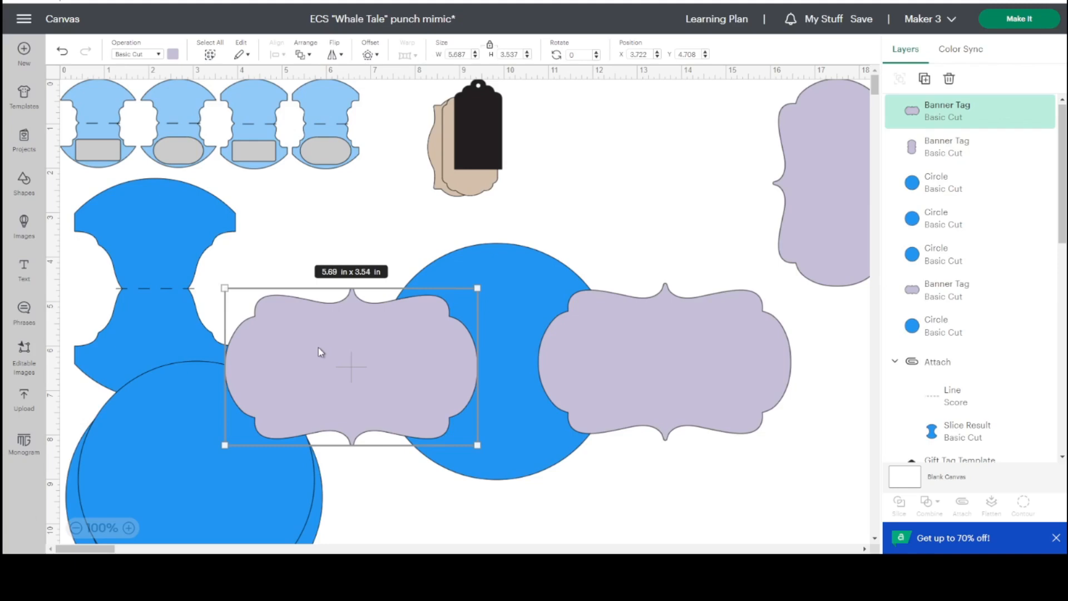
- Nudge the left banner tag slightly outward to widen the gap over the circle, and select both horizontal tags
shift+click(611, 375)
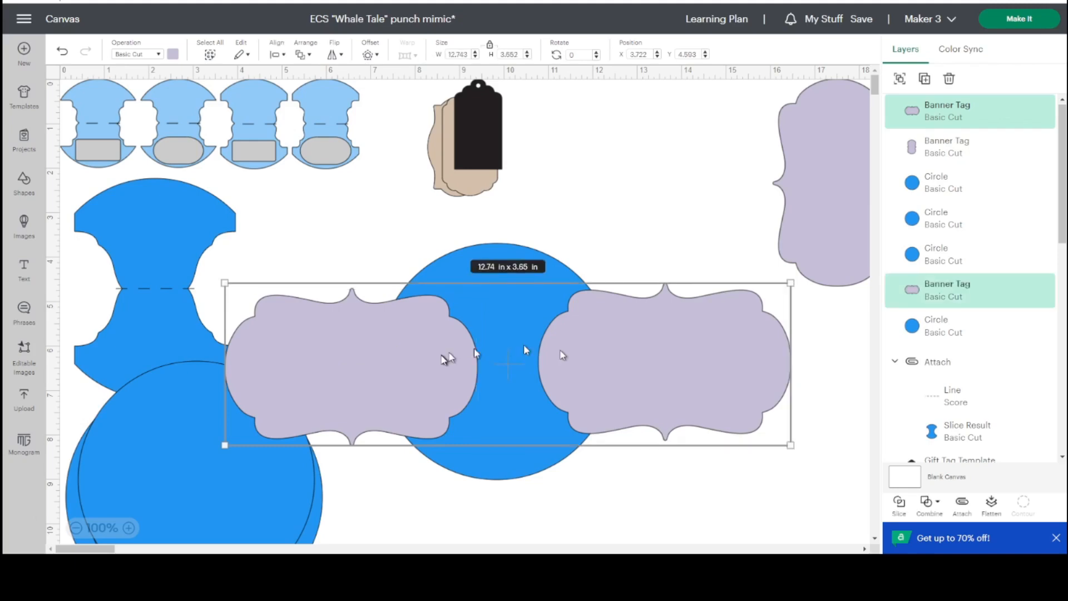
click(621, 216)
click(405, 349)
key(Left)
key(Left)
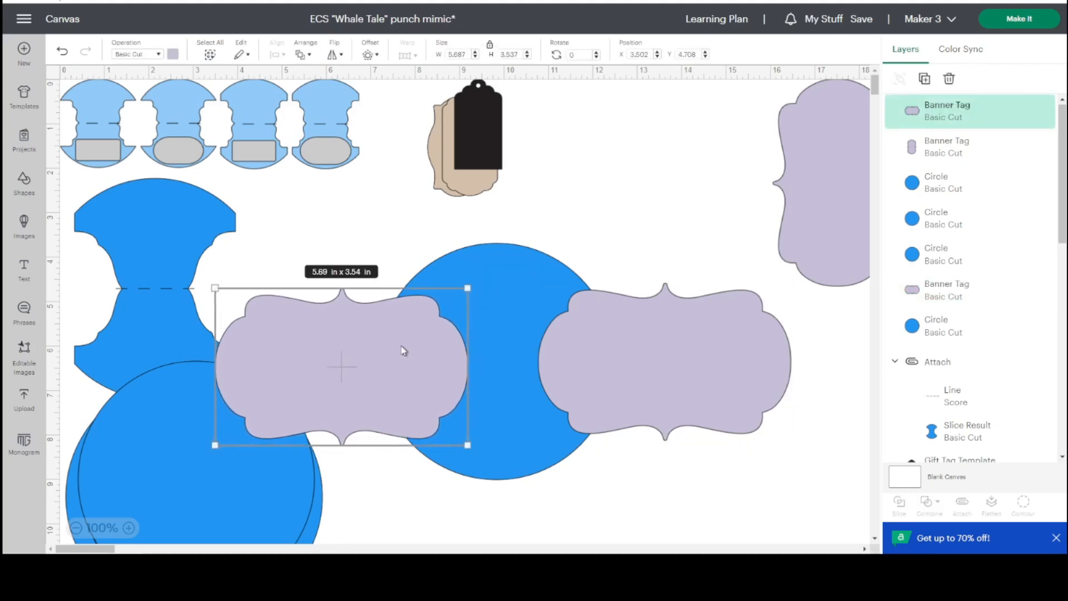
shift+click(640, 352)
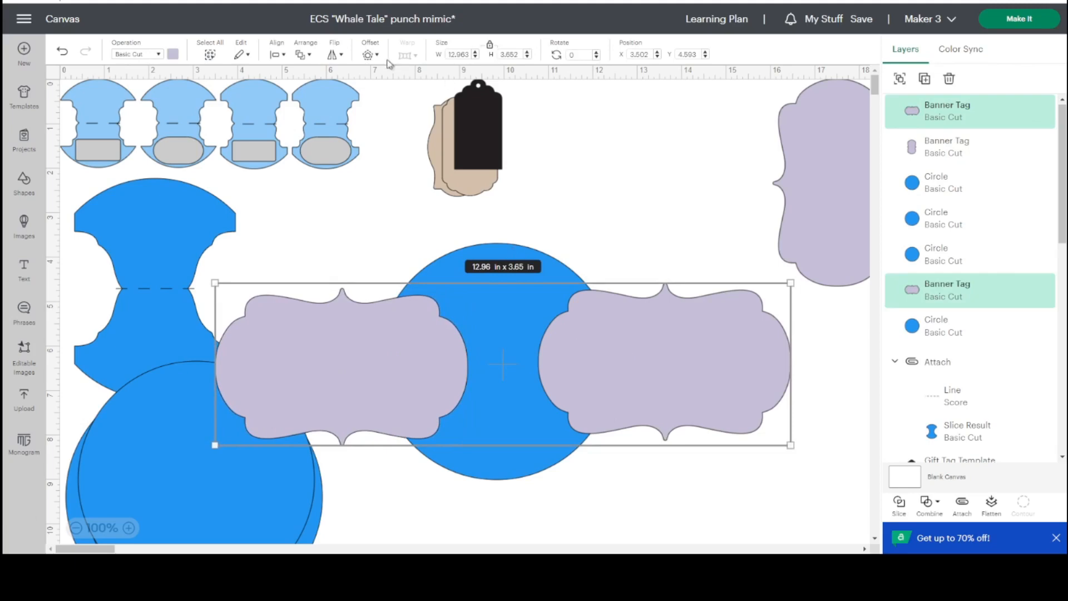
- Align the tops of the two horizontal banner tags and weld them into one shape
click(286, 55)
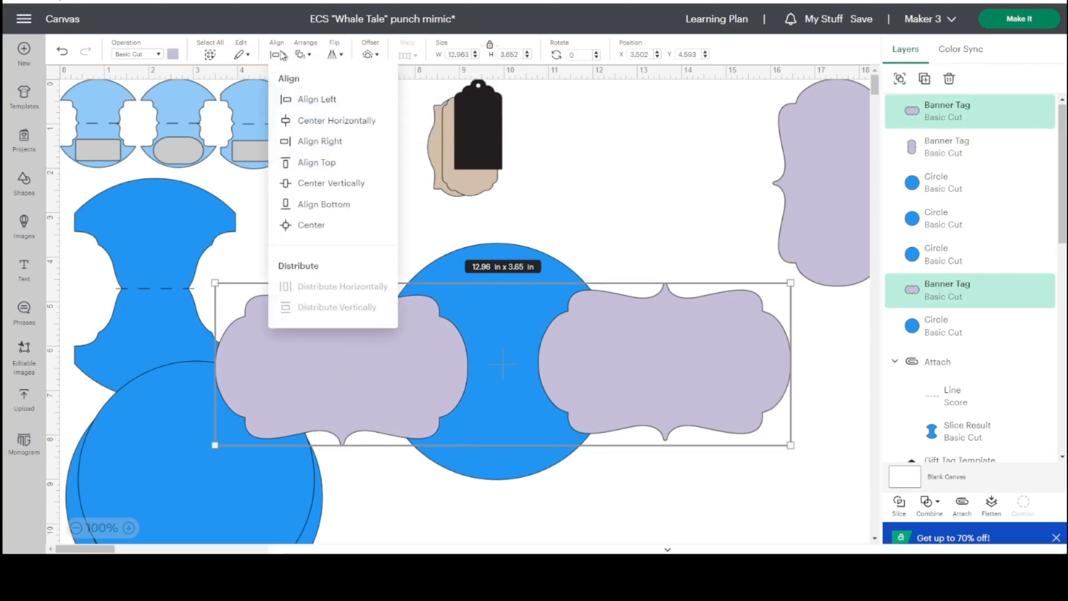
click(328, 162)
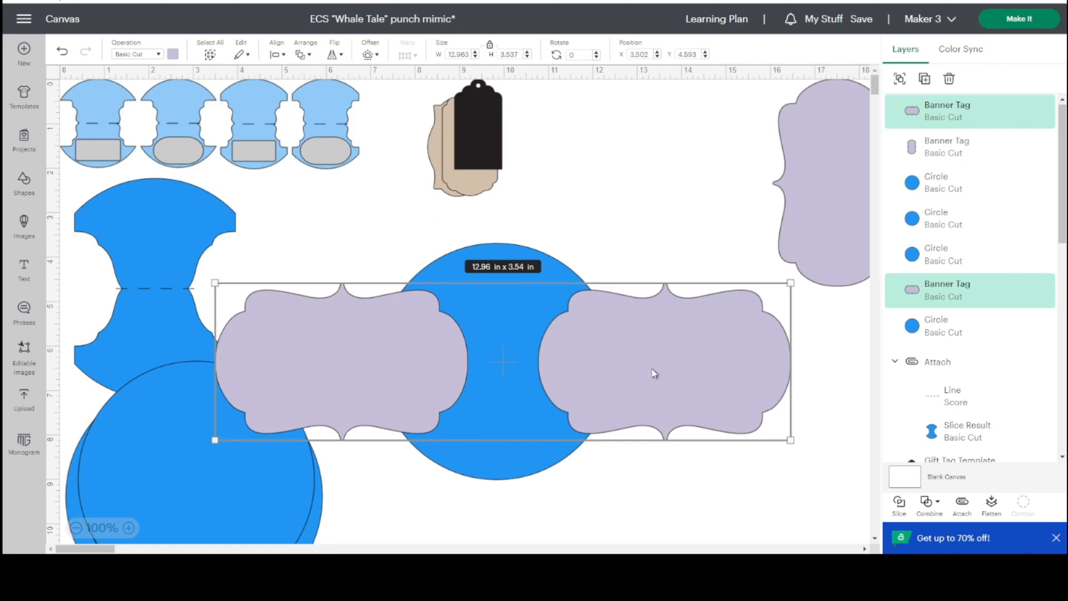
click(928, 502)
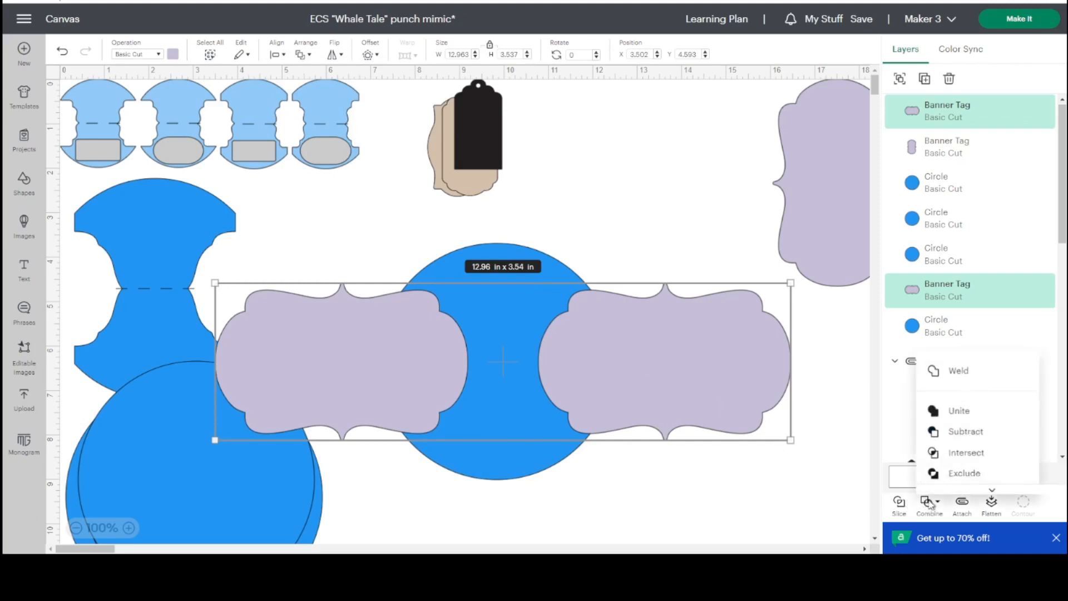
click(956, 371)
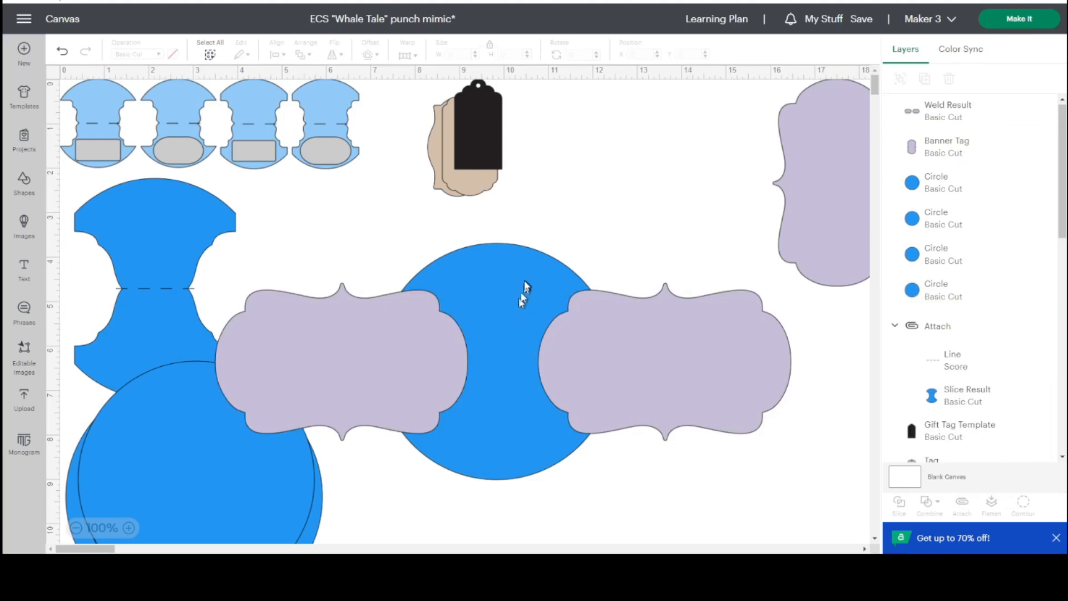
- Center the welded banner tags with the large circle and slice the circle with them
click(614, 350)
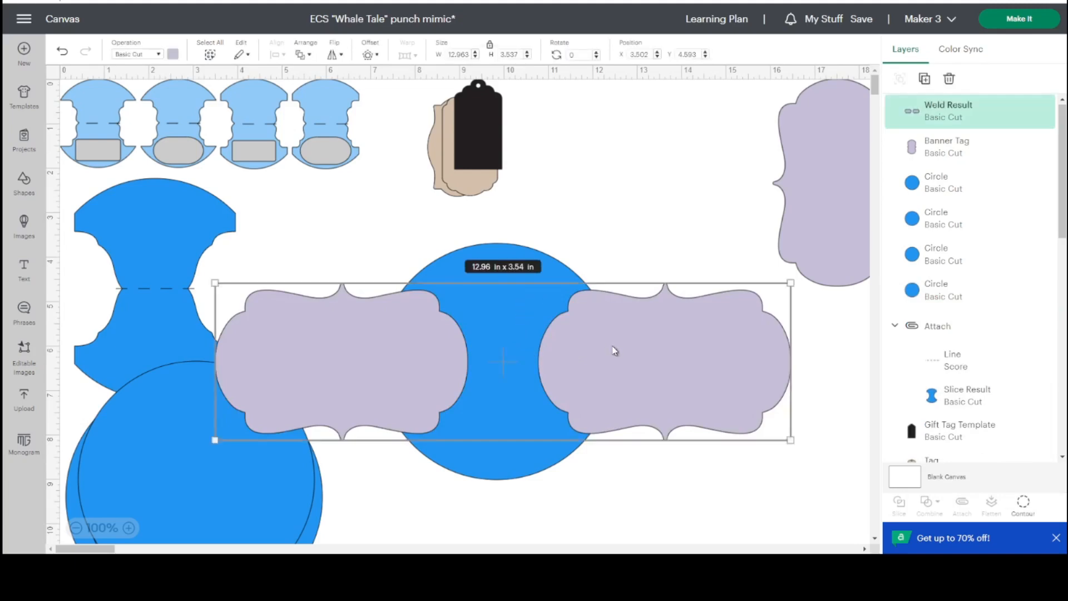
shift+click(492, 263)
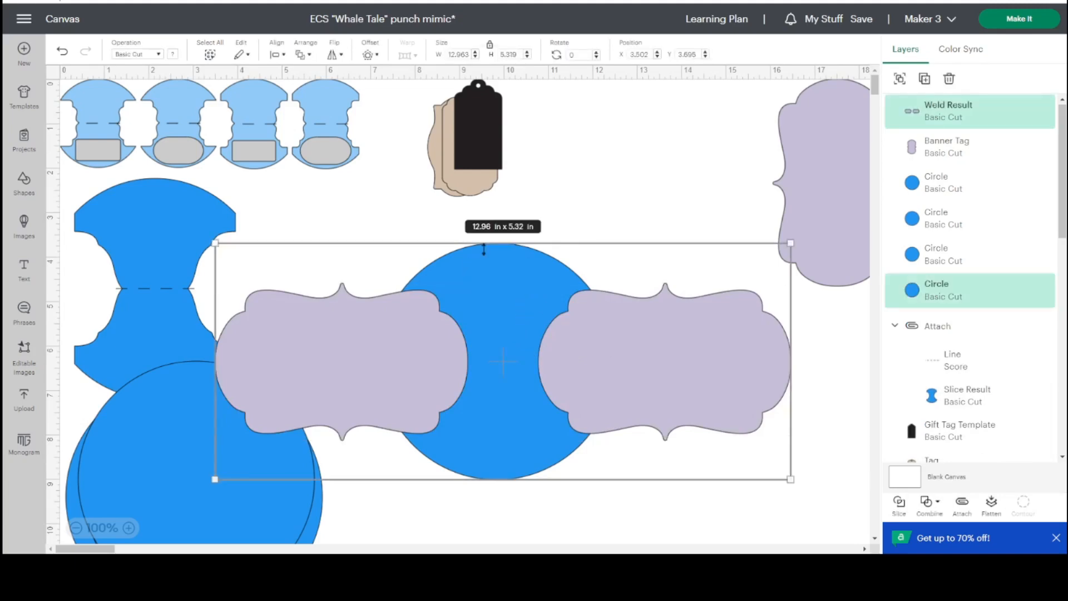
click(277, 54)
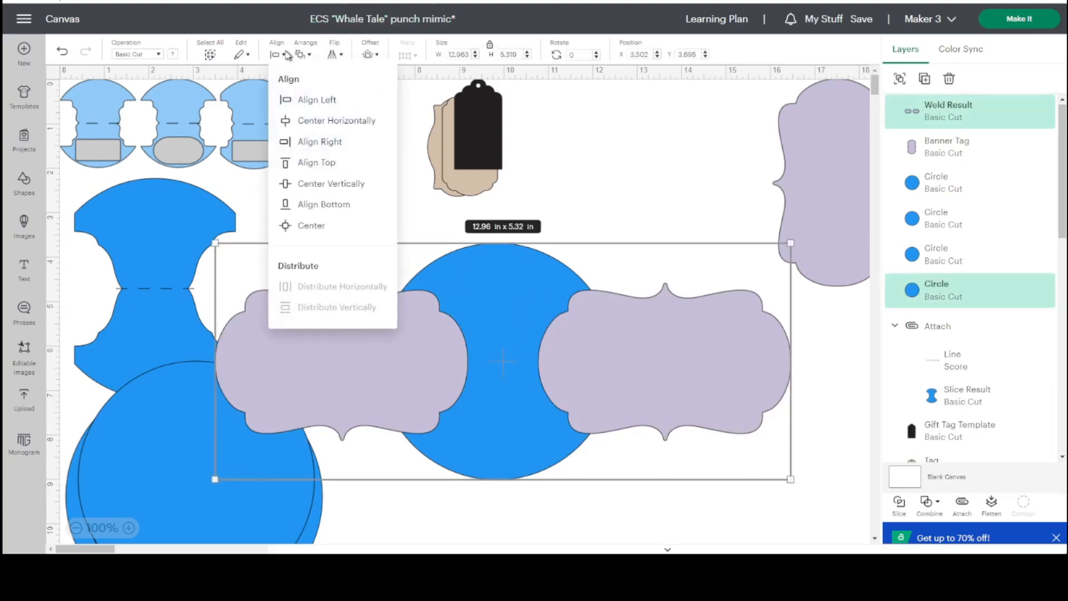
click(317, 225)
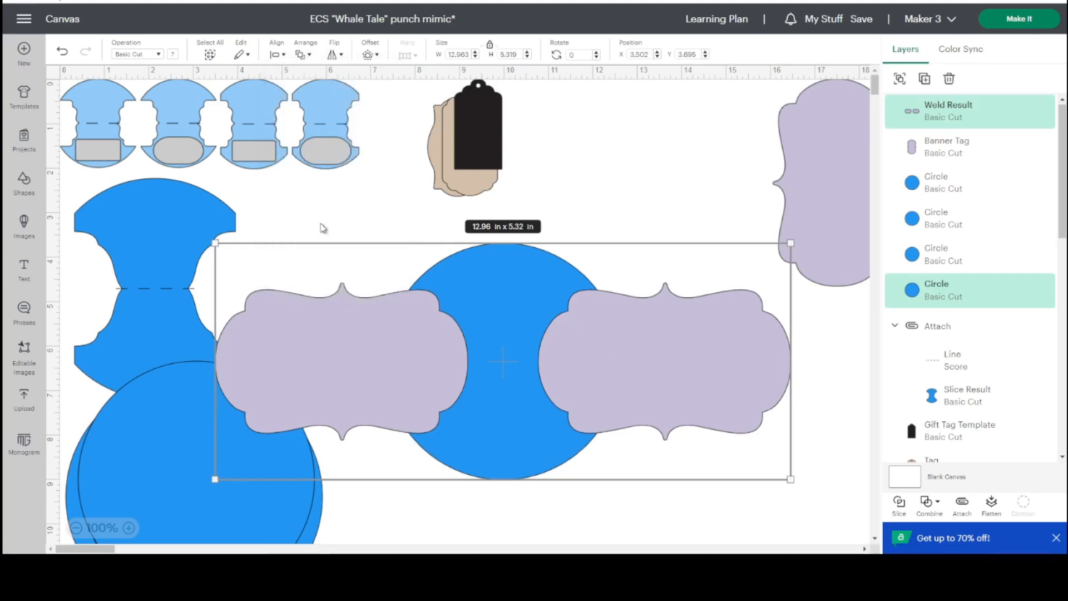
click(902, 509)
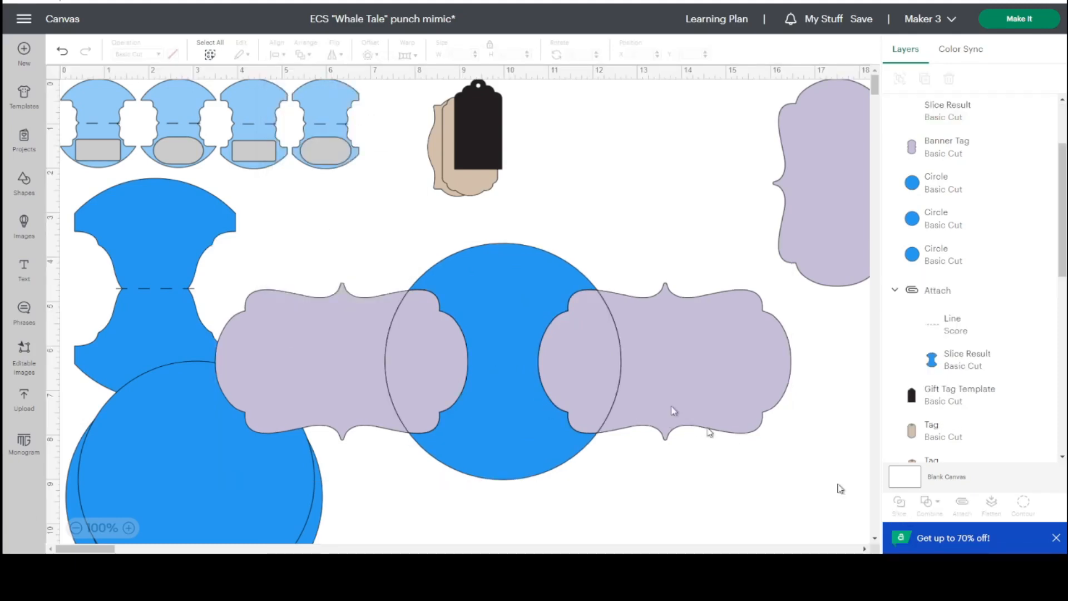
- Pull the leftover slice pieces off the circle, delete them, and move the remaining blue shape up into clear space
drag(686, 353, 705, 429)
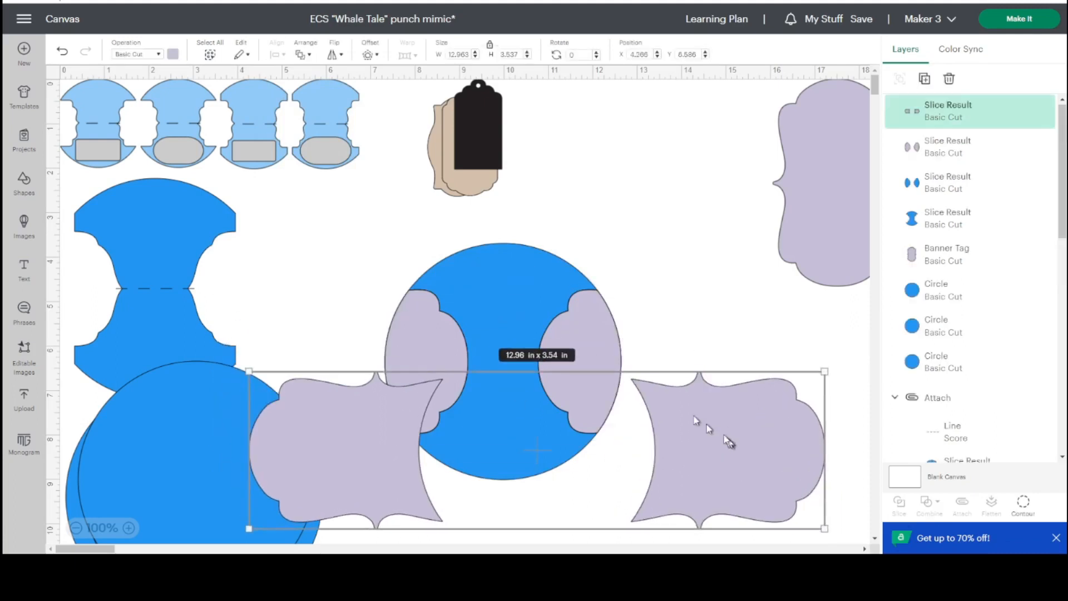
drag(610, 331, 720, 442)
drag(608, 333, 746, 428)
drag(658, 319, 787, 527)
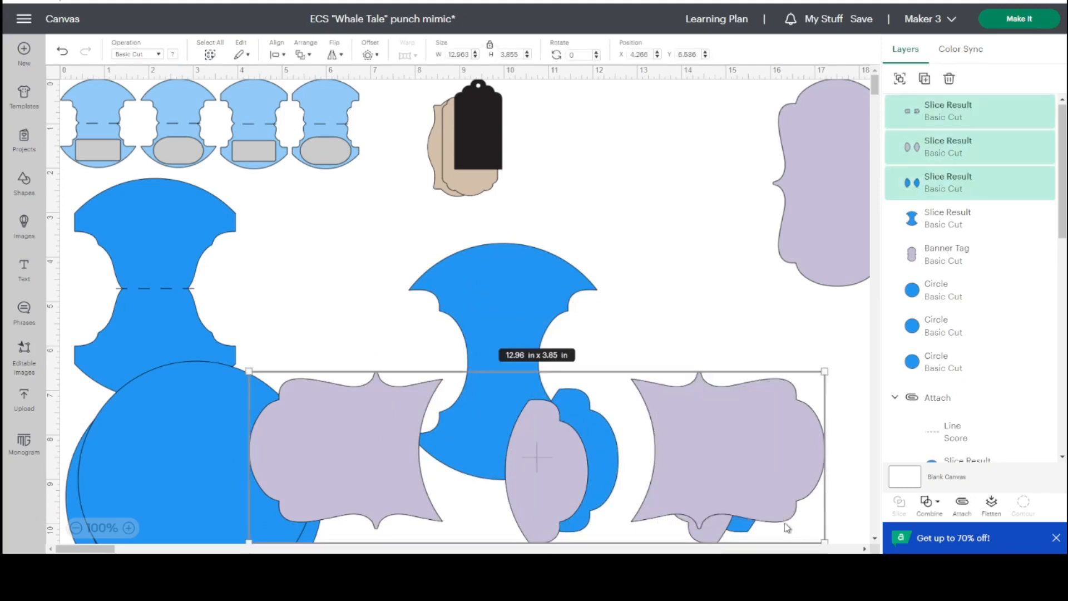
key(Delete)
drag(515, 382, 582, 339)
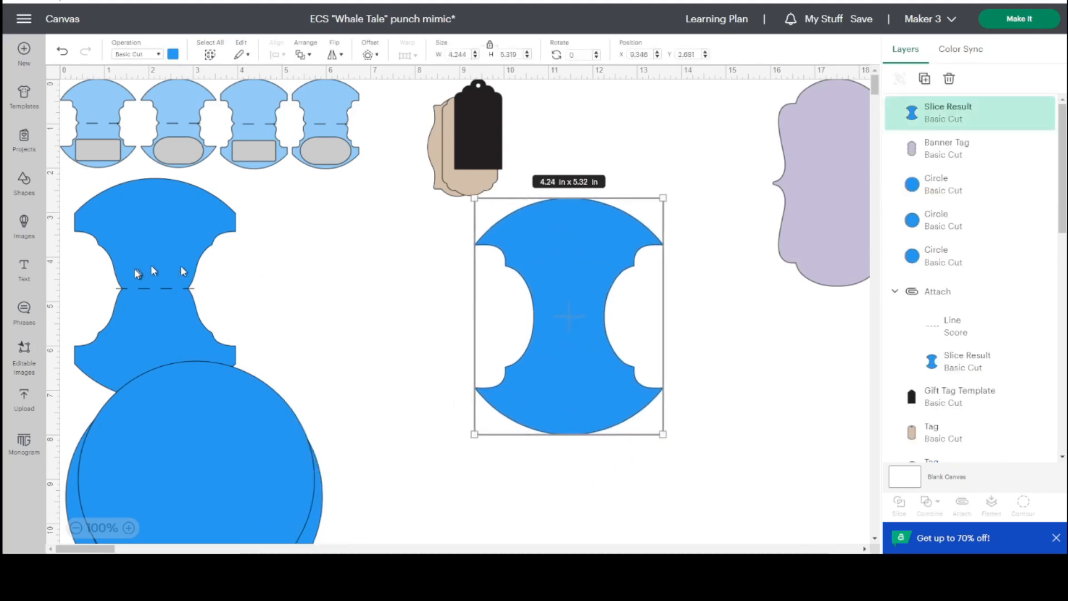
- Insert a rectangle, stretch it unlocked to about 2.31 × 6.07 in, and overlap it with the blue shape's left tips
click(26, 183)
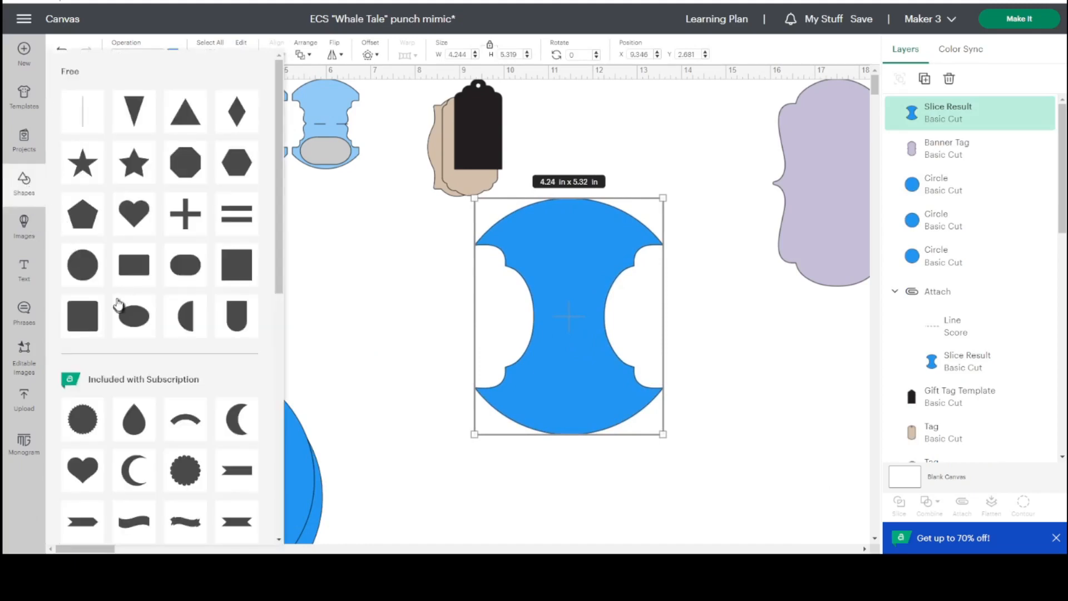
click(131, 275)
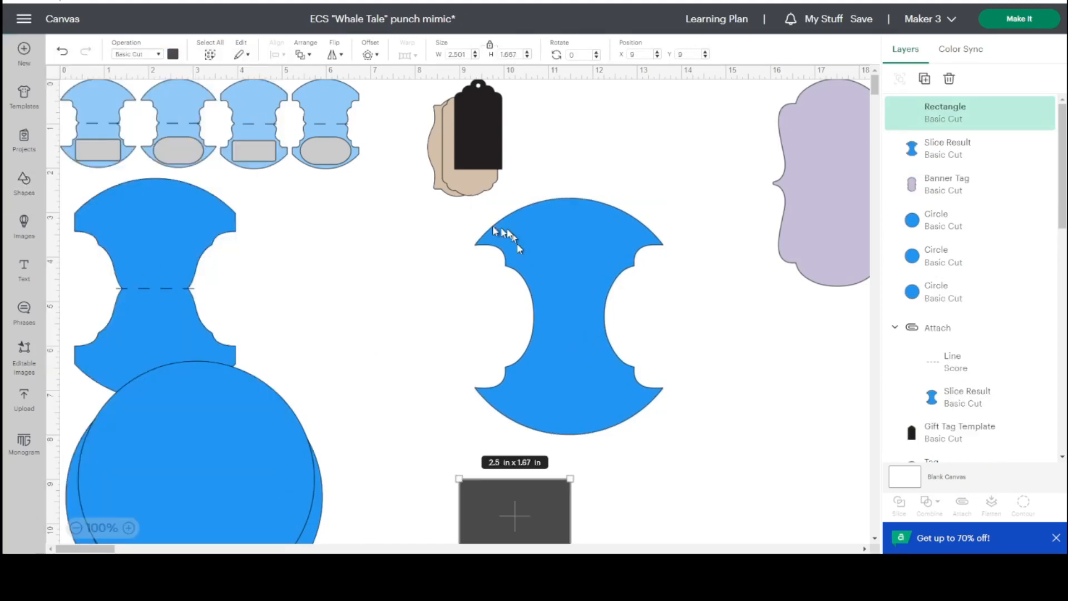
drag(511, 499, 415, 261)
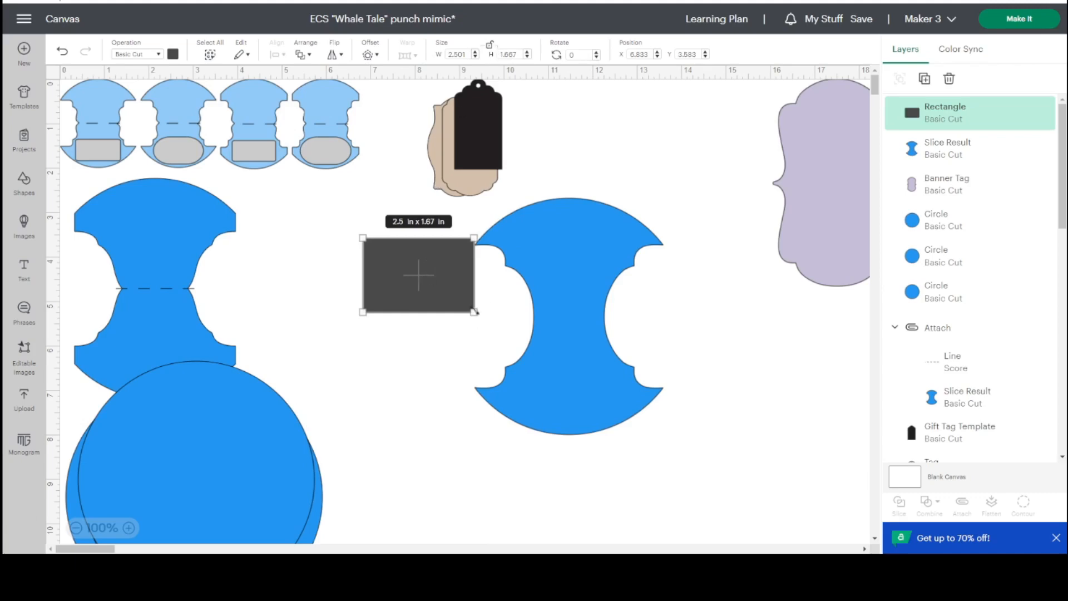
drag(474, 313, 466, 507)
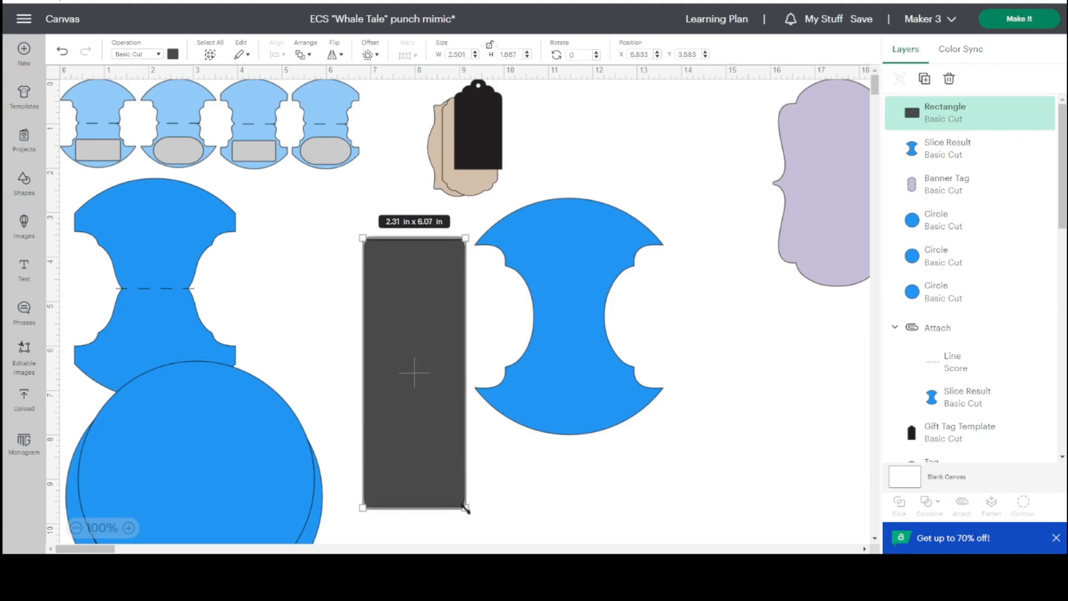
drag(416, 400, 438, 339)
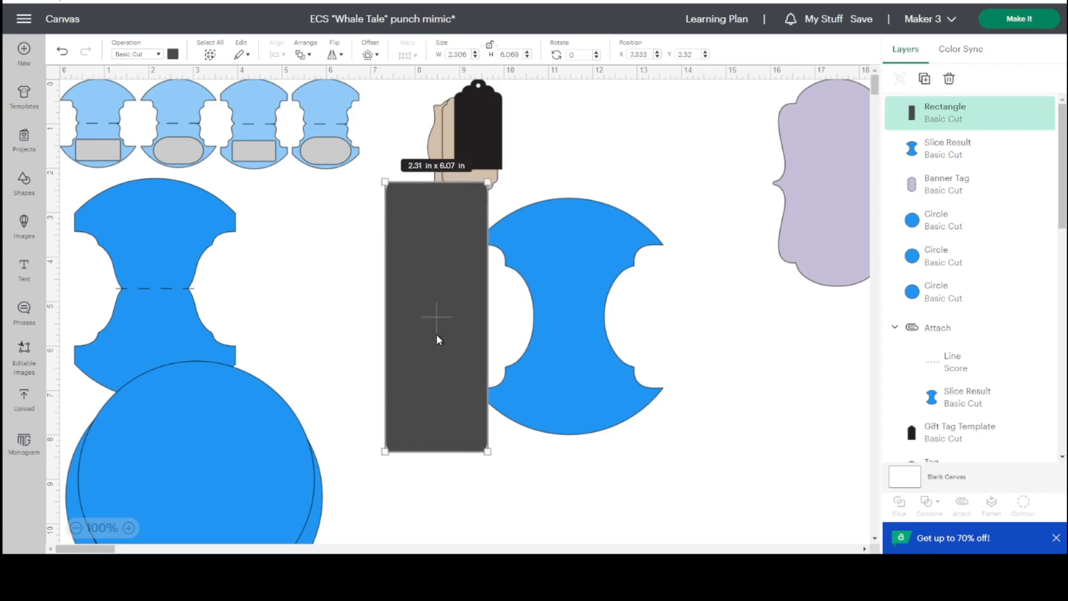
- Duplicate the tall rectangle, overlap the copy with the blue shape's right tips, and align the tops of both rectangles
click(925, 80)
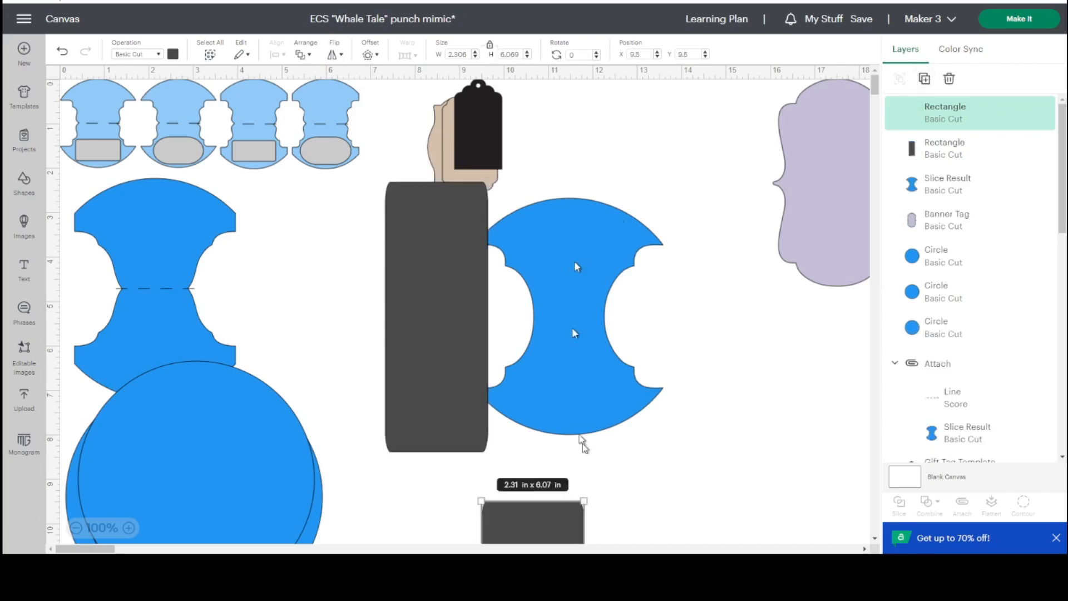
drag(539, 523, 705, 205)
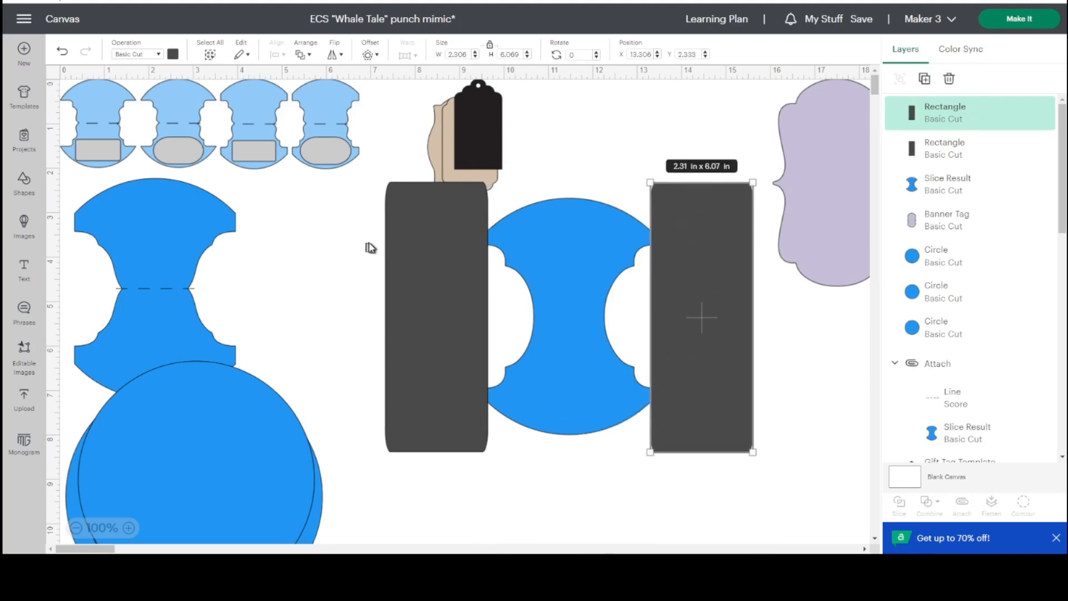
shift+click(425, 256)
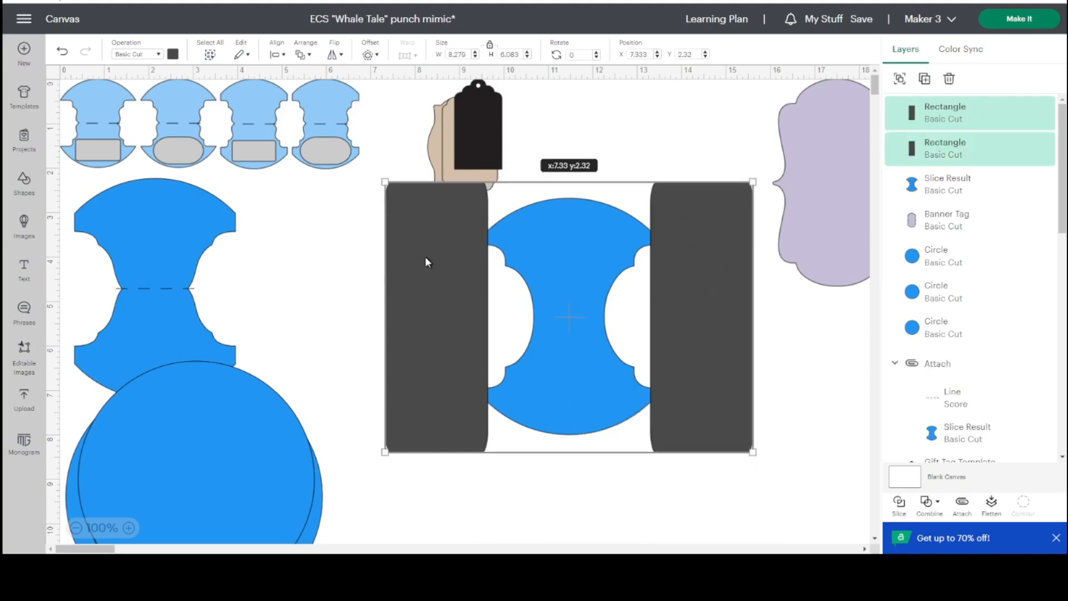
click(276, 54)
click(331, 163)
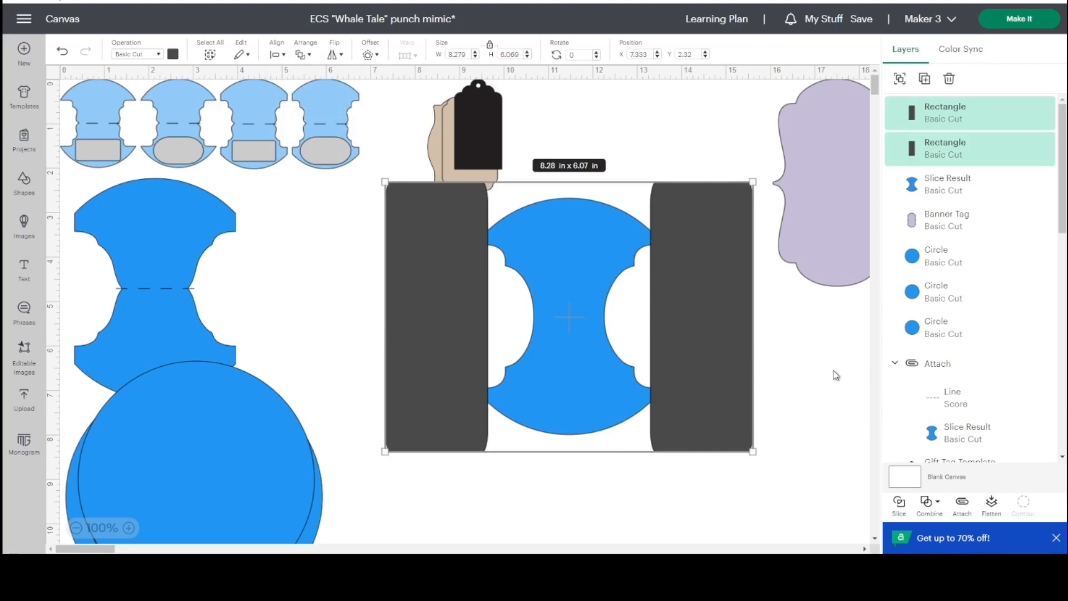
click(775, 364)
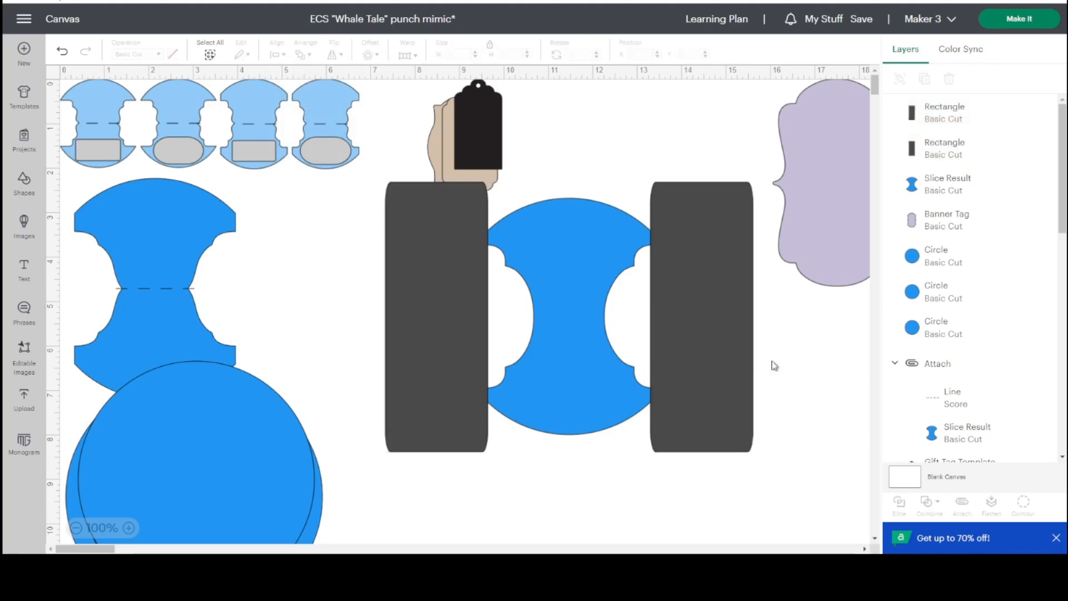
- Bring the sliced blue shape in front of the two tall rectangles
click(581, 393)
right_click(581, 395)
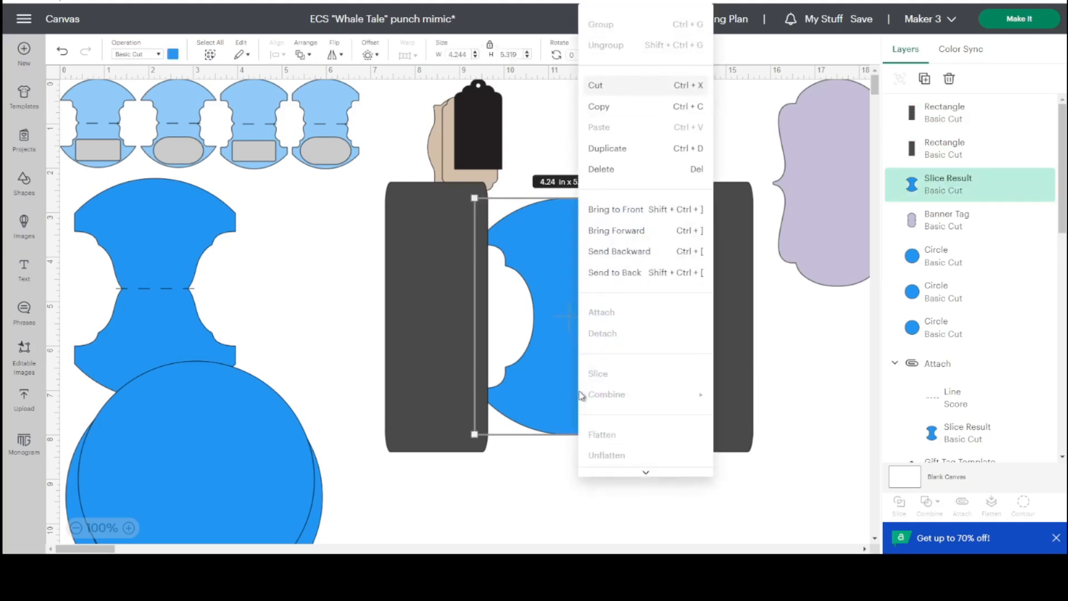
click(638, 216)
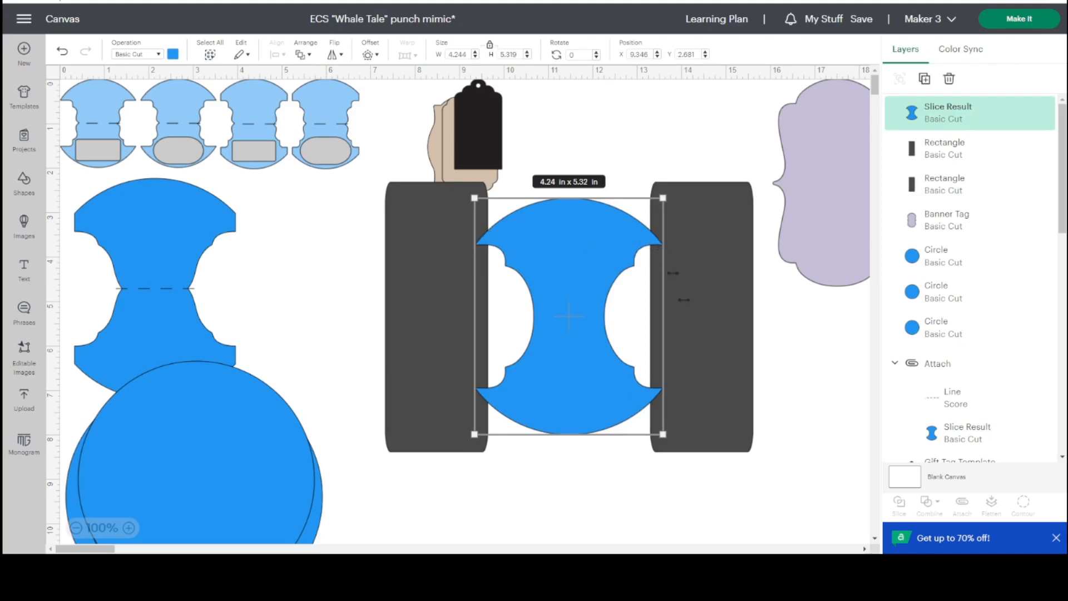
- Weld the two tall rectangles together and duplicate the welded pair
click(699, 326)
shift+click(449, 366)
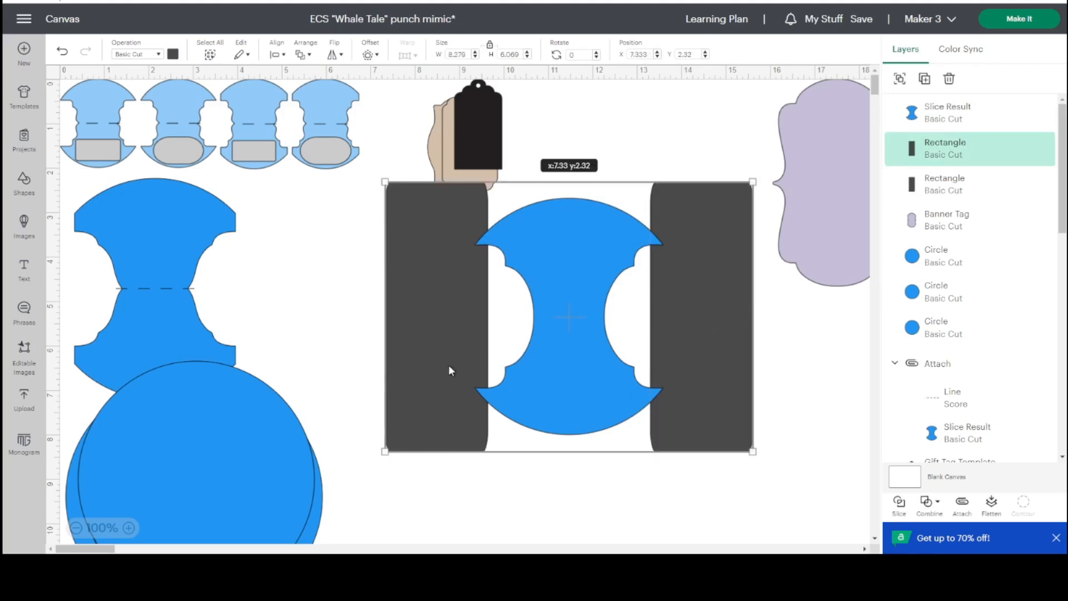
click(927, 503)
click(972, 371)
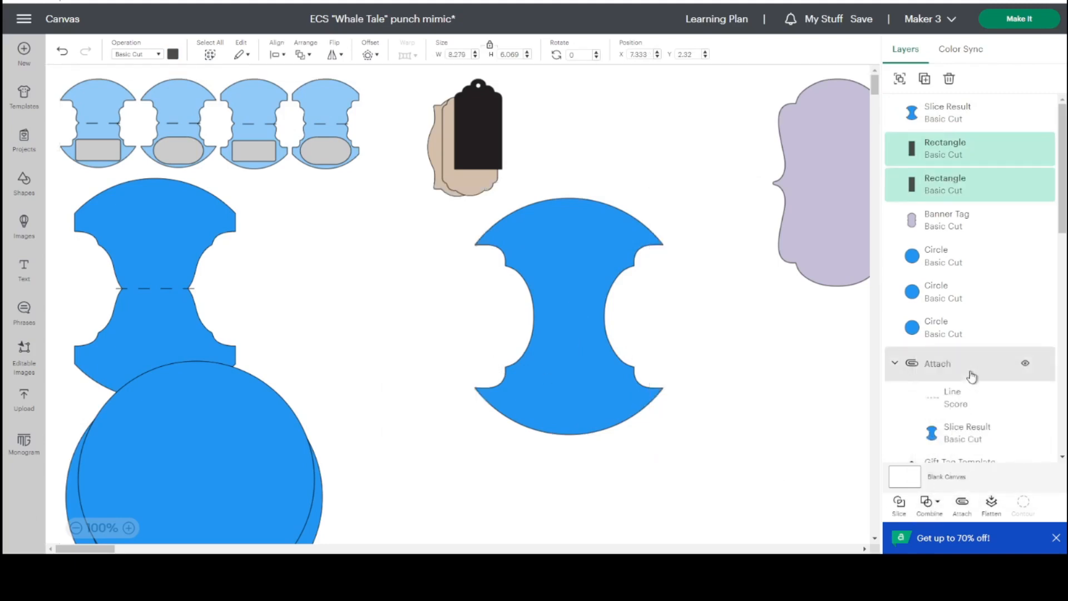
click(726, 245)
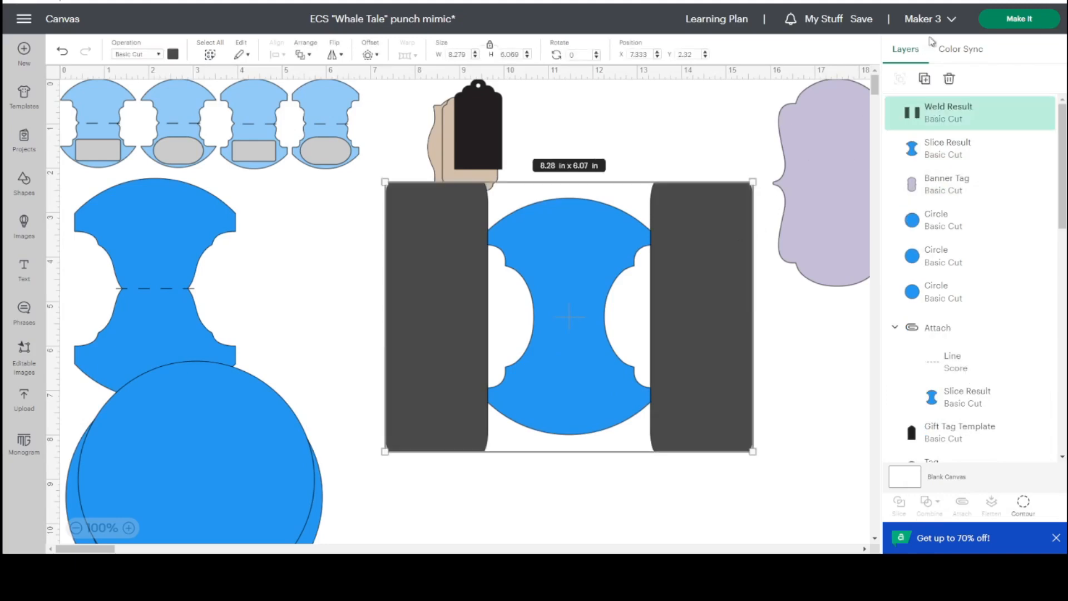
click(924, 79)
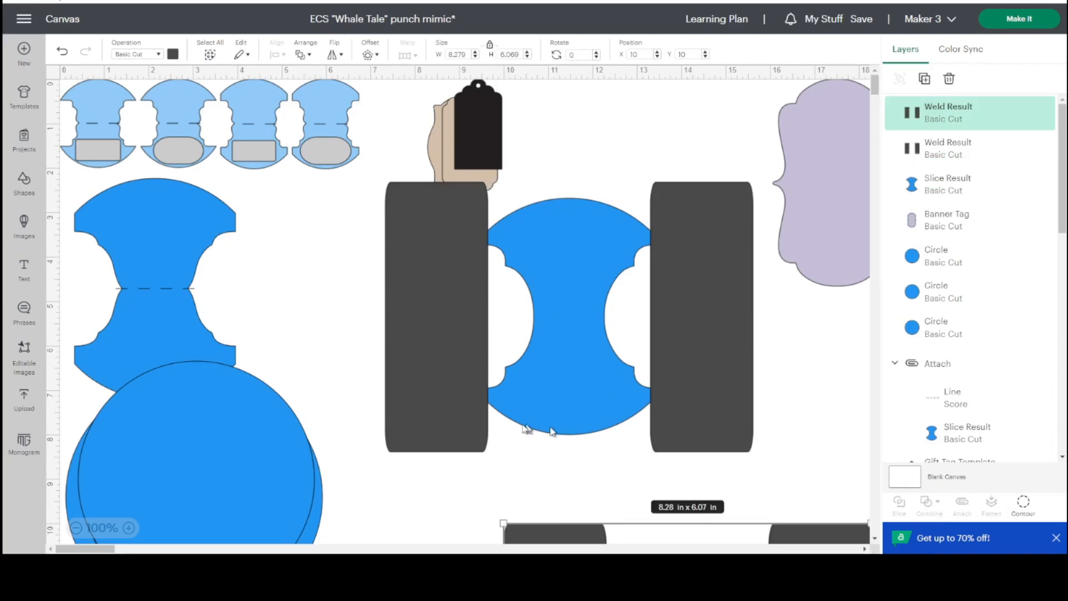
- Center the original welded rectangles with the blue shape and slice off its pointed side tips
drag(345, 265, 614, 341)
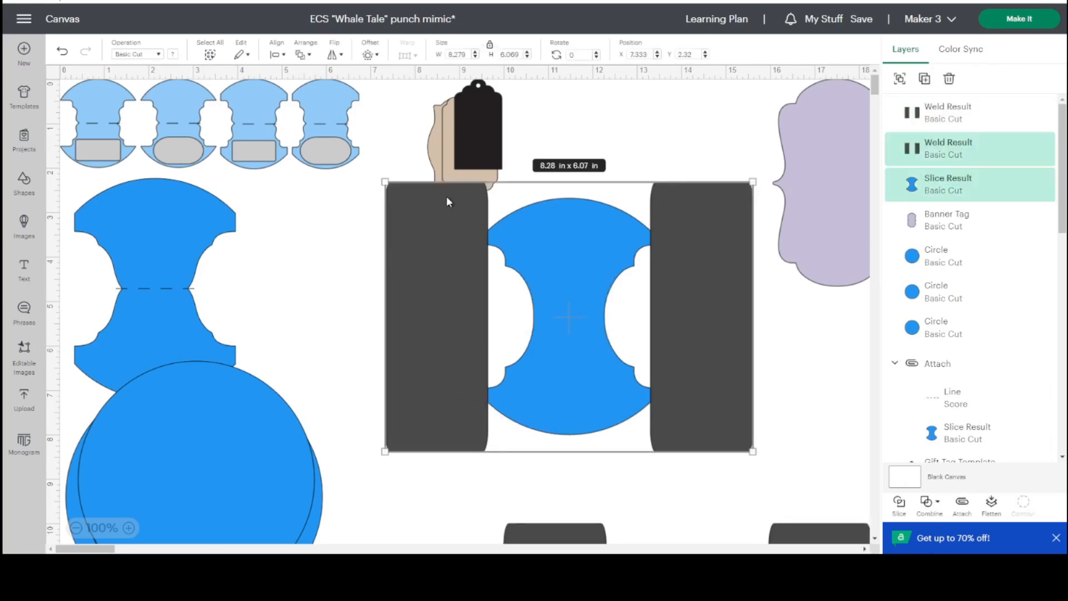
click(282, 54)
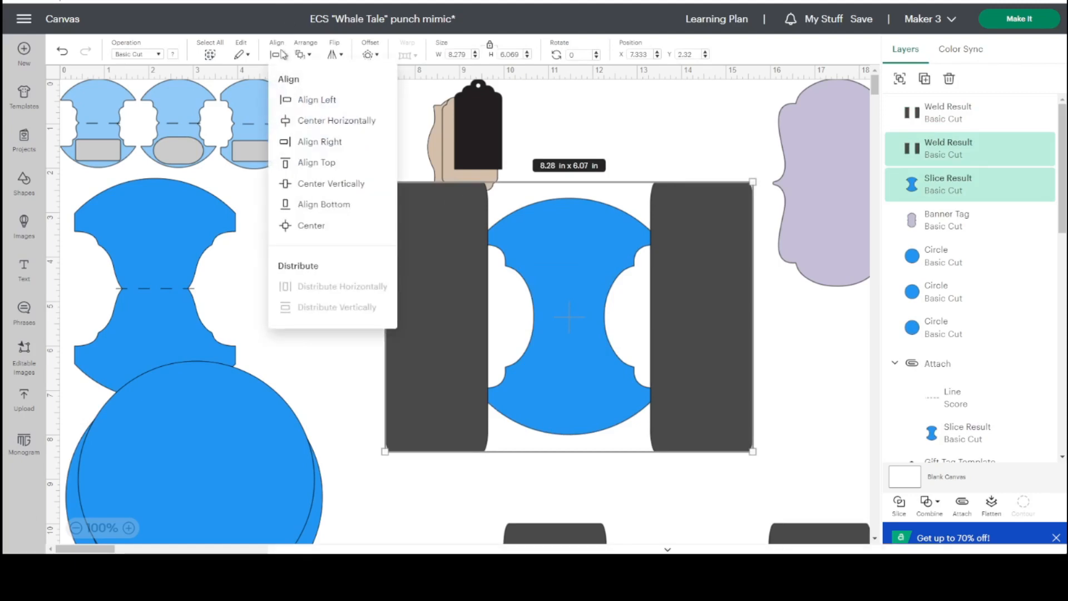
click(318, 226)
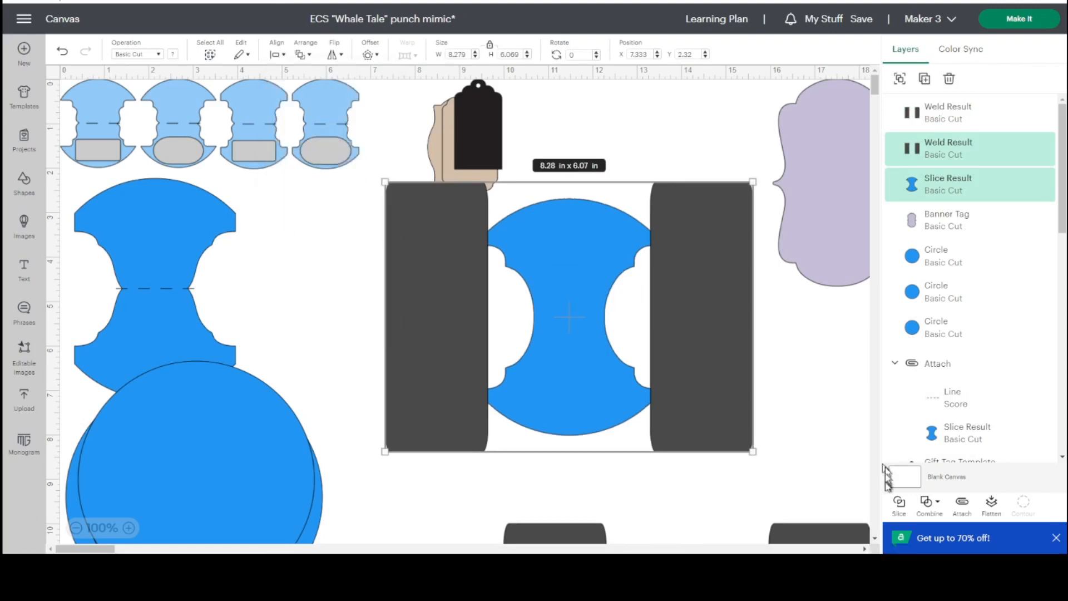
click(900, 503)
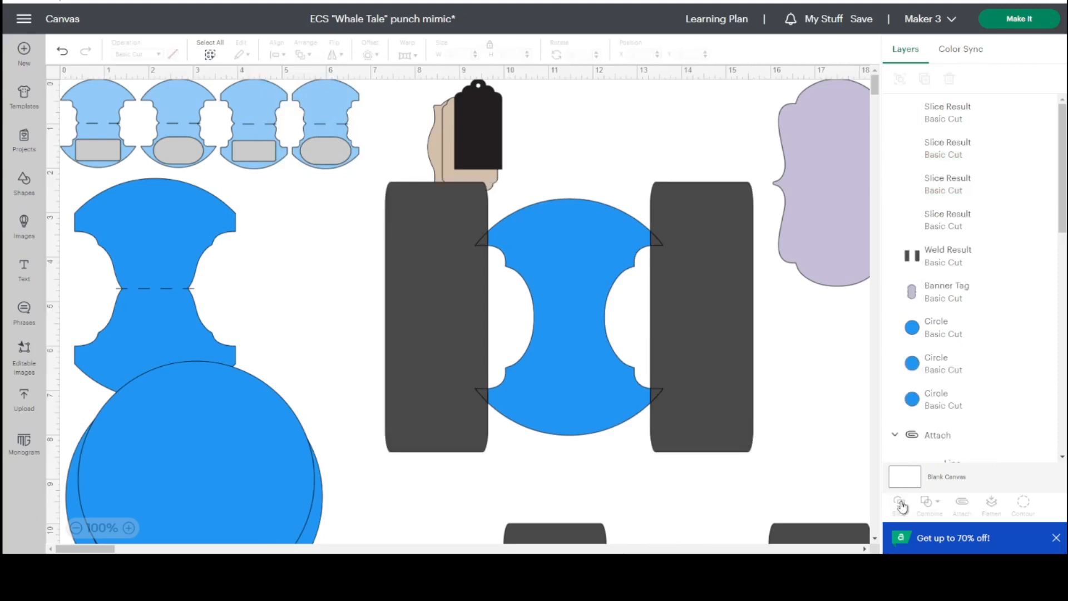
- Pull the cut rectangles and small triangle pieces away, and move the trimmed blue shape beside the first whale tale shape
drag(726, 346, 871, 362)
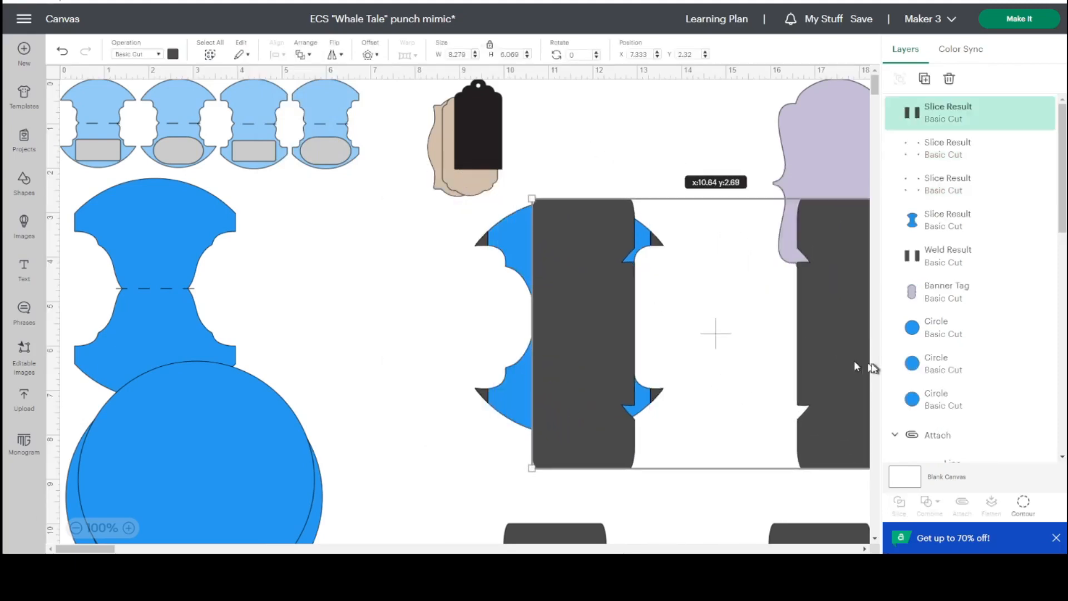
drag(519, 384, 758, 473)
drag(518, 416, 733, 477)
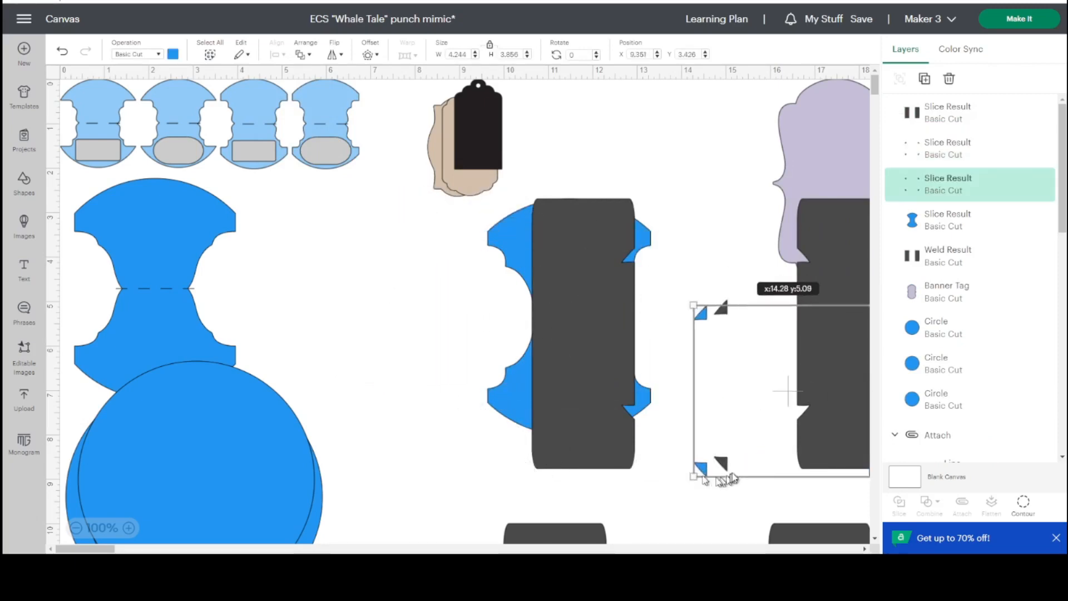
click(503, 410)
drag(504, 410, 320, 377)
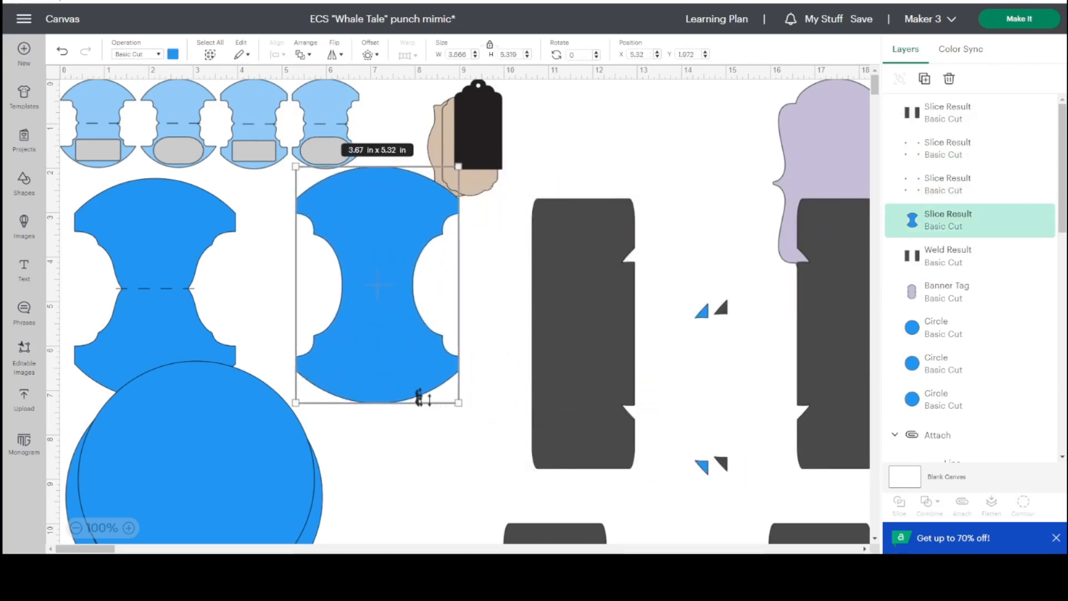
- Delete the cut rectangles and small triangle pieces, and move the trimmed blue shape into the open canvas area
drag(488, 363, 785, 510)
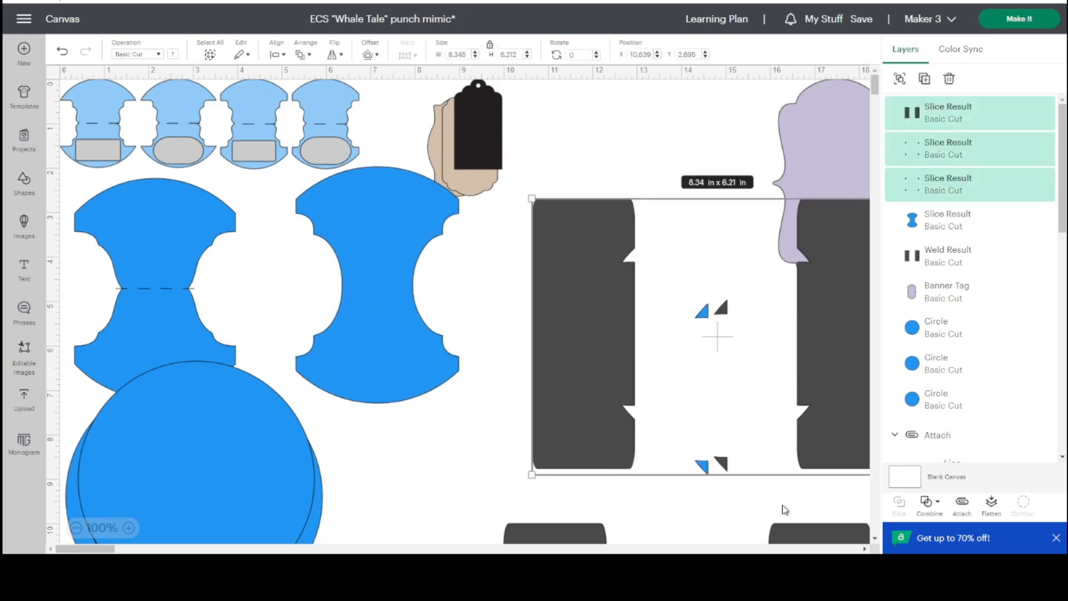
key(Delete)
drag(389, 316, 597, 355)
- Duplicate the score line of the first whale tale shape and place the copy across the middle of the new trimmed shape
click(160, 293)
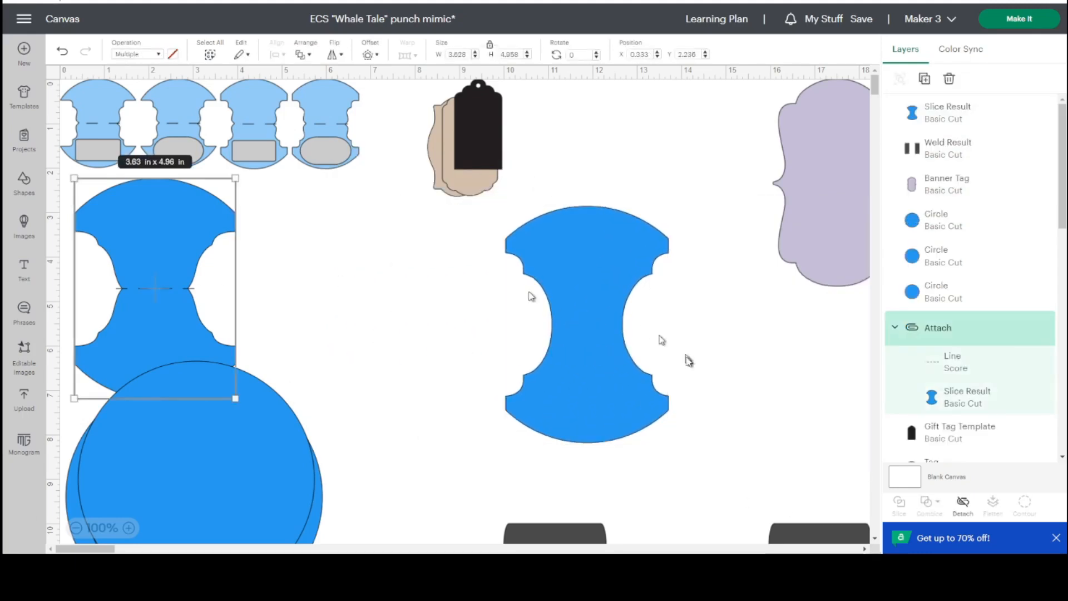
click(955, 368)
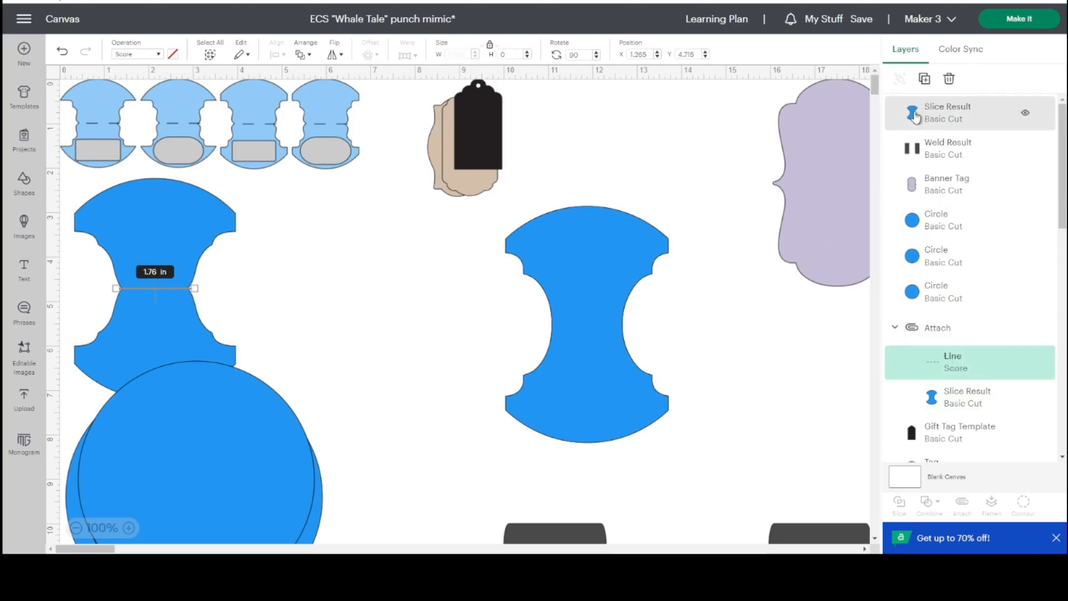
click(923, 80)
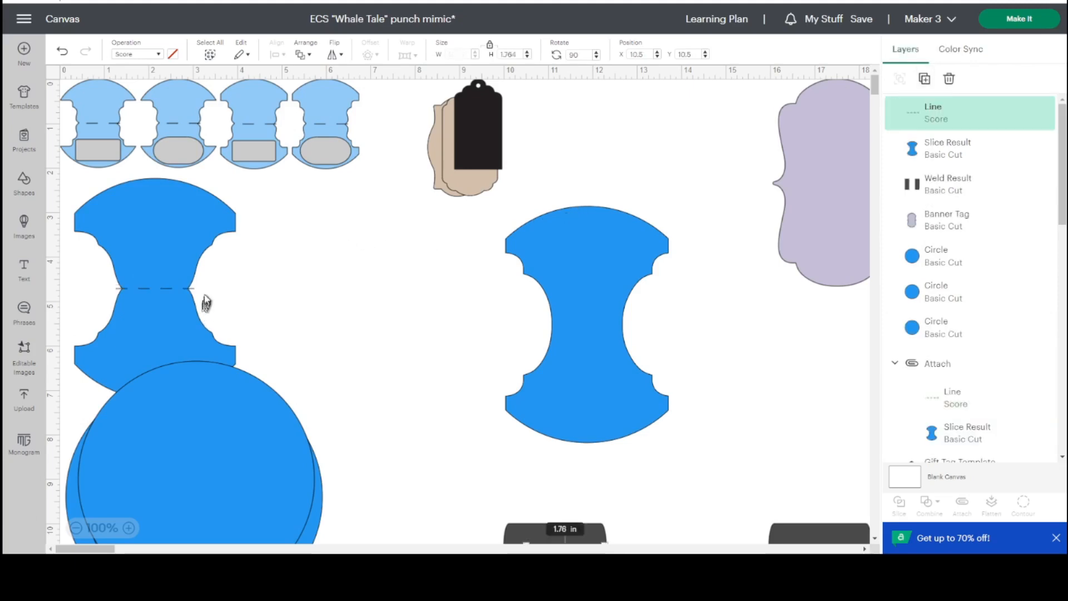
click(398, 258)
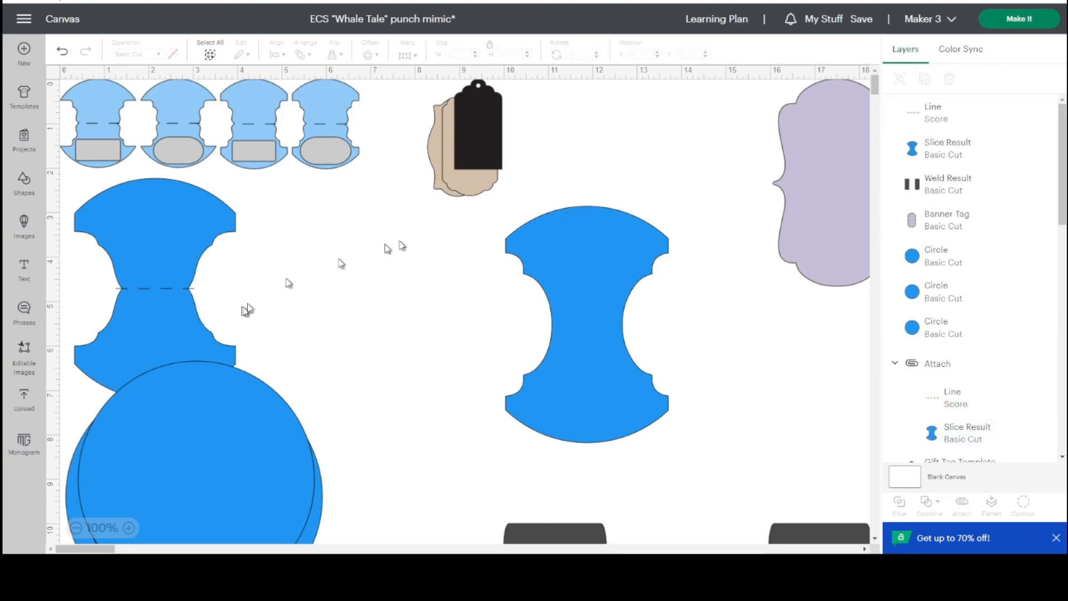
mouse_move(178, 291)
mouse_down()
mouse_move(188, 292)
mouse_move(176, 293)
mouse_up()
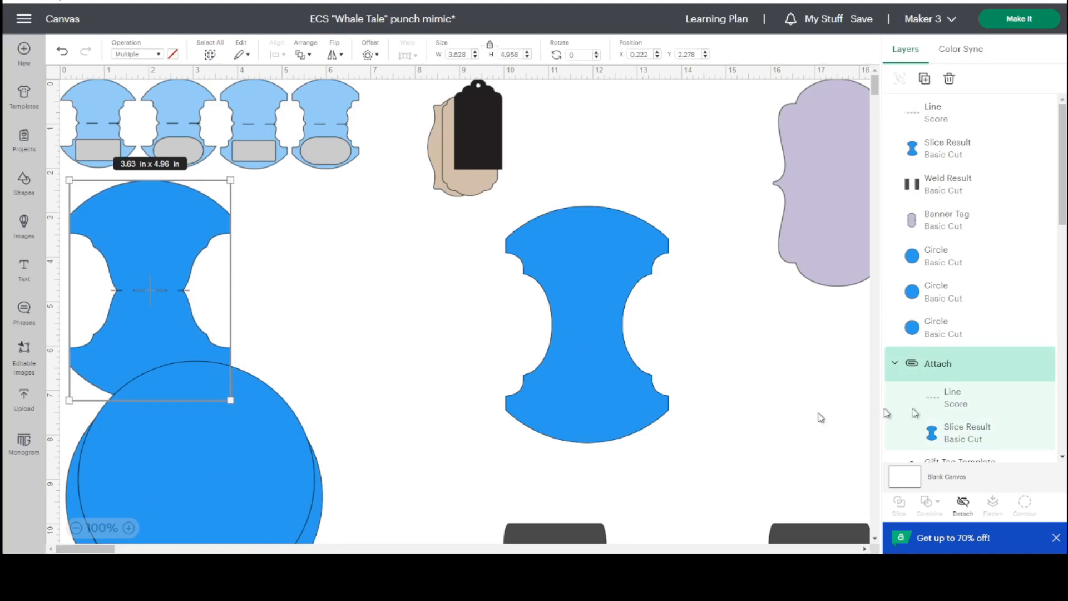
click(935, 398)
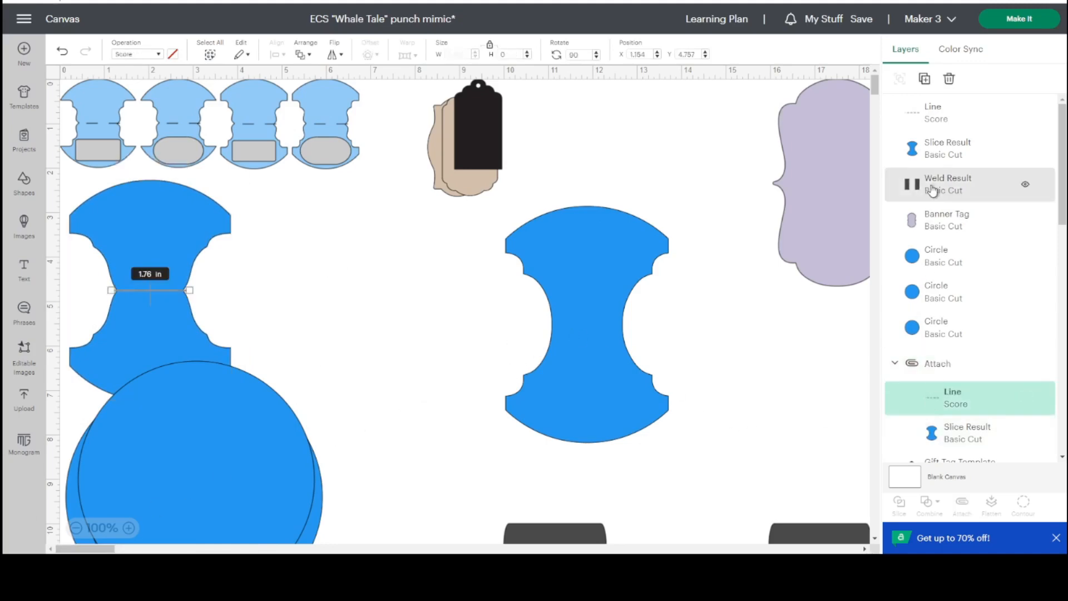
click(925, 81)
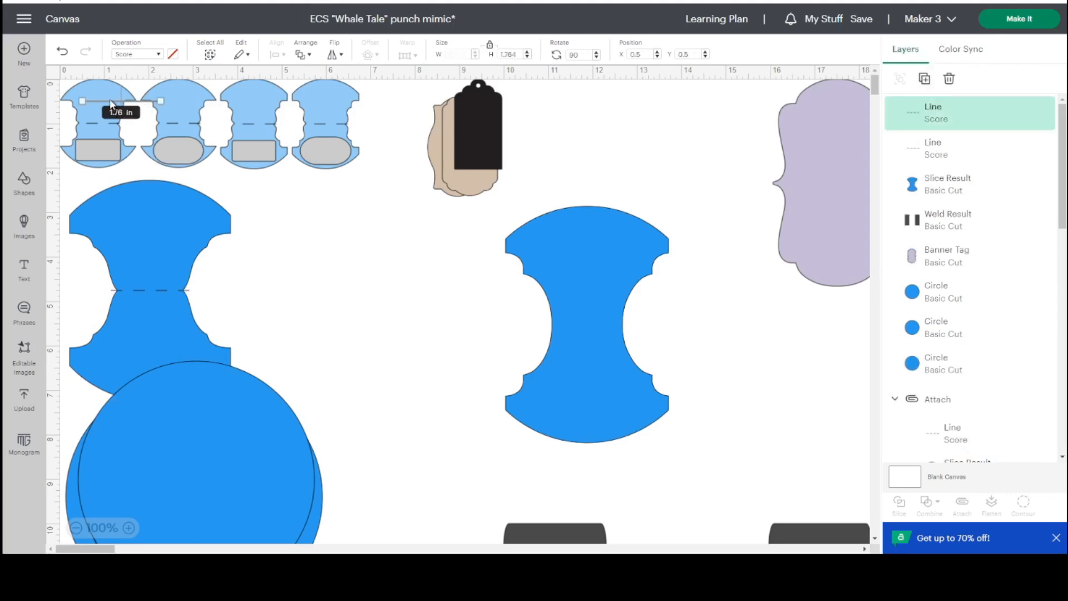
drag(109, 102, 628, 321)
- Center the copied score line on the new whale tale shape and attach the two together
drag(463, 232, 585, 365)
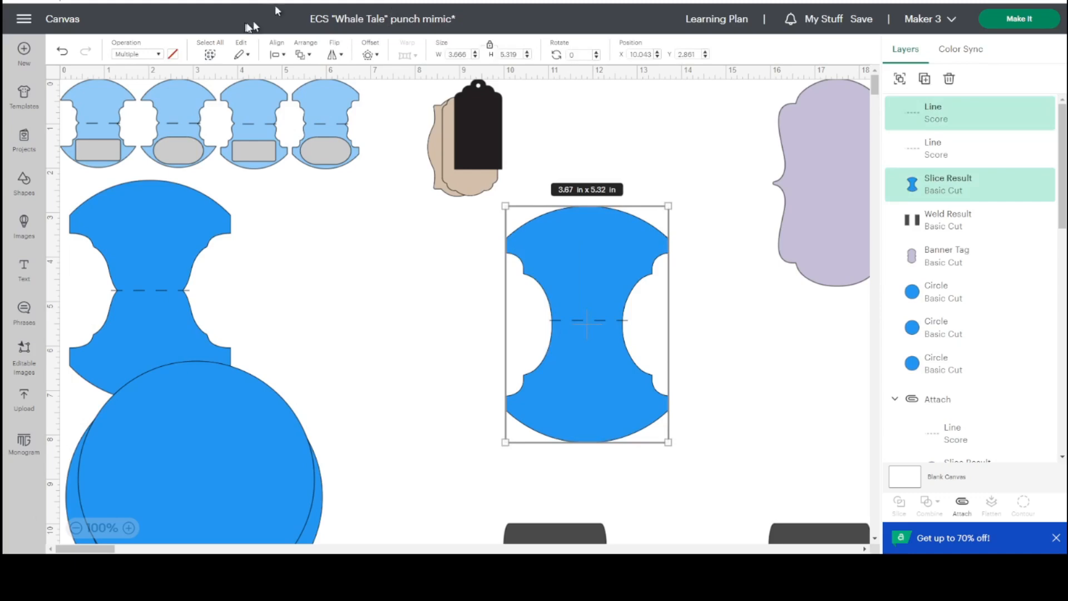
click(287, 55)
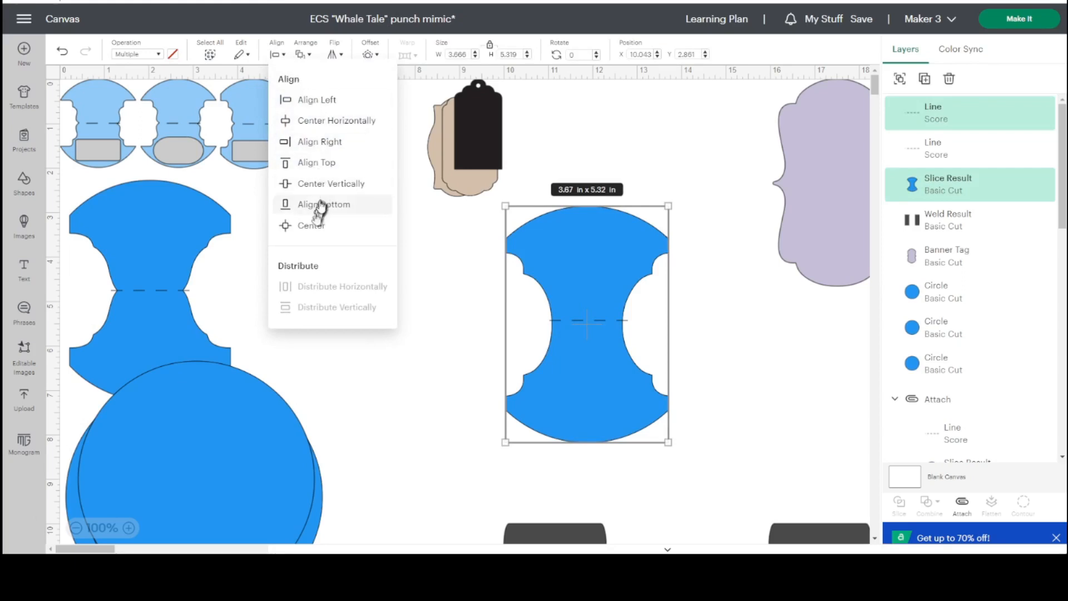
click(309, 225)
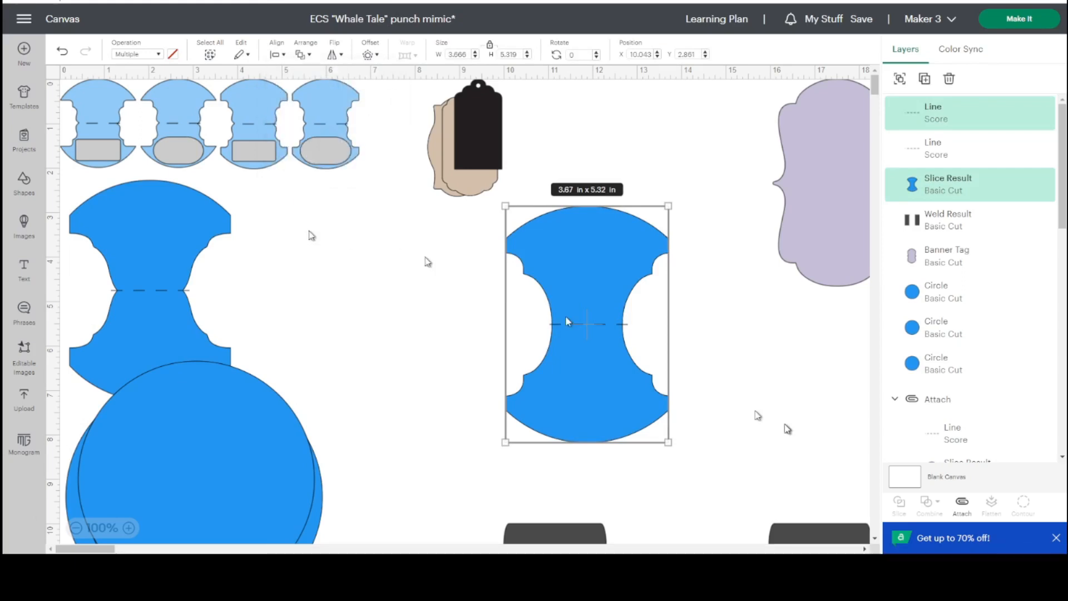
click(952, 511)
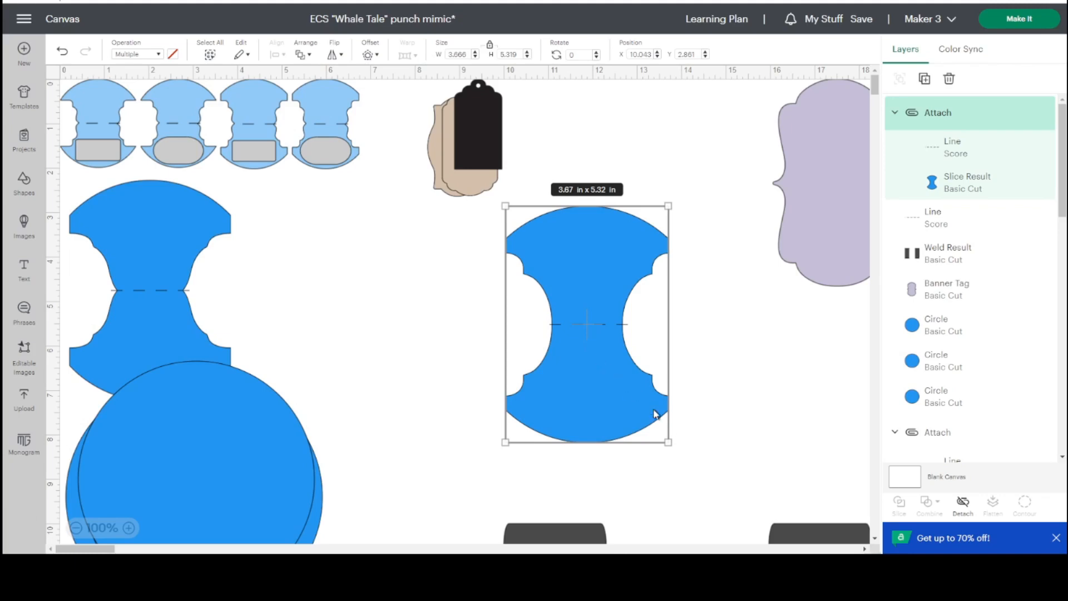
- Scale the attached whale tale shape down to about 2.44 × 3.54 in and set it beside the first one
drag(668, 441, 426, 216)
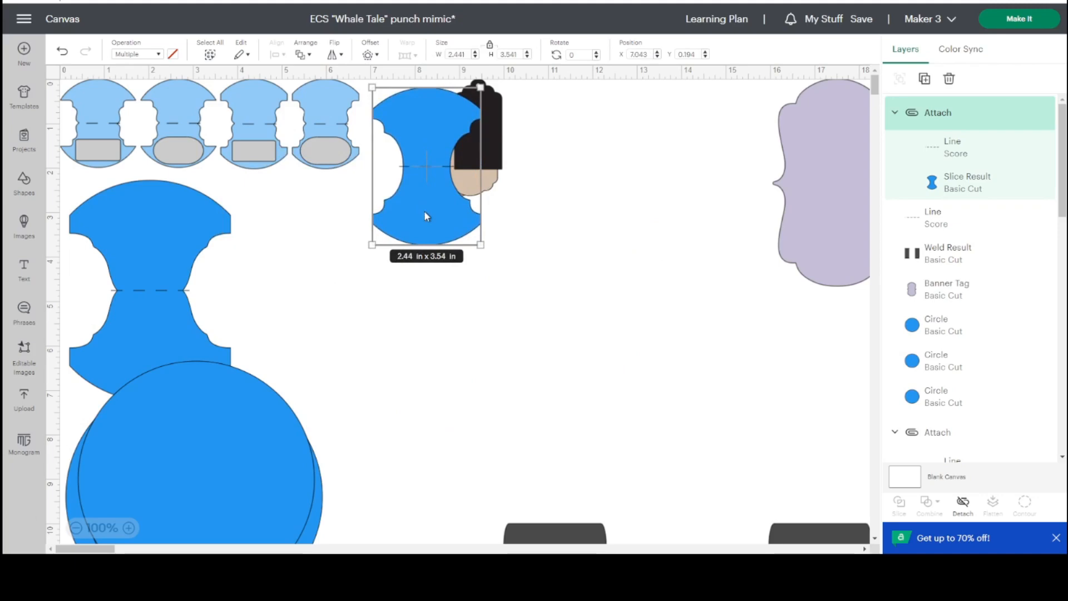
drag(426, 241, 215, 342)
- Move the 5.32 in blue circle into the open canvas area and spread the overlapping black and tan tags apart
drag(205, 459, 567, 326)
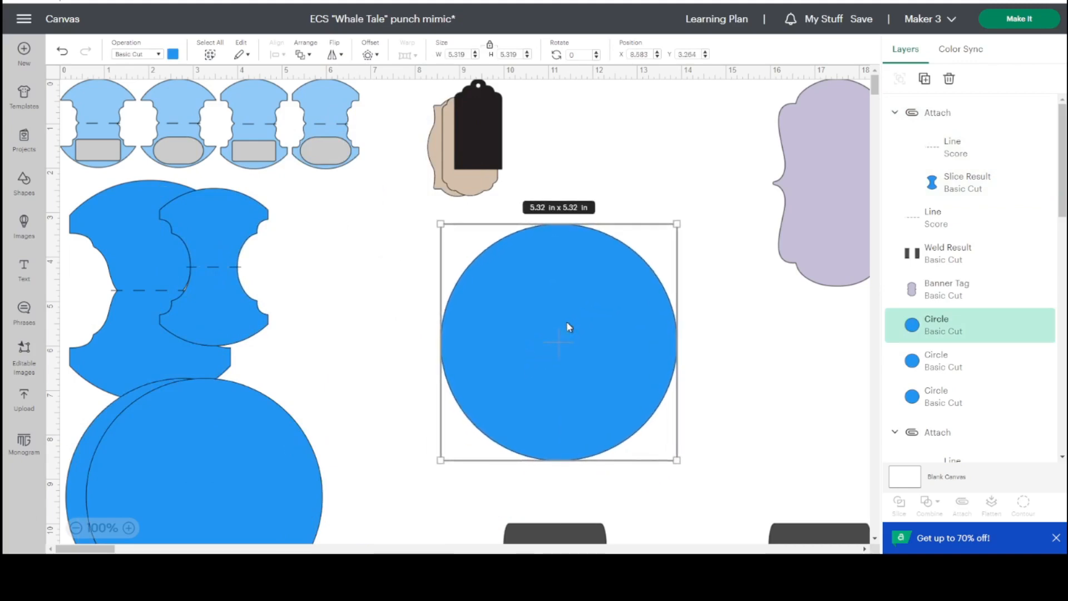
drag(488, 128, 390, 278)
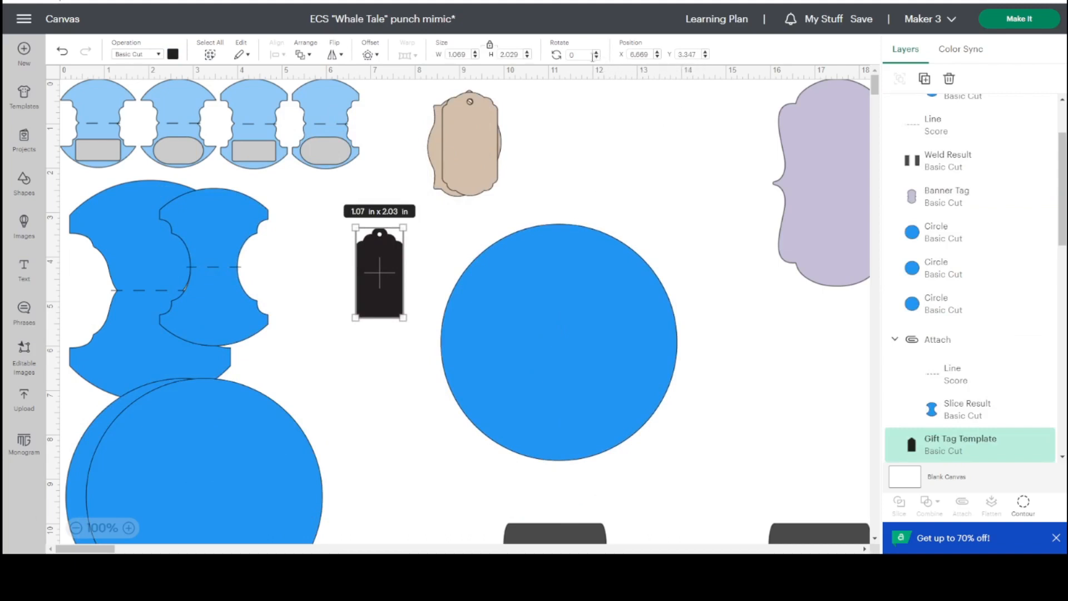
drag(467, 128, 576, 130)
drag(461, 140, 568, 130)
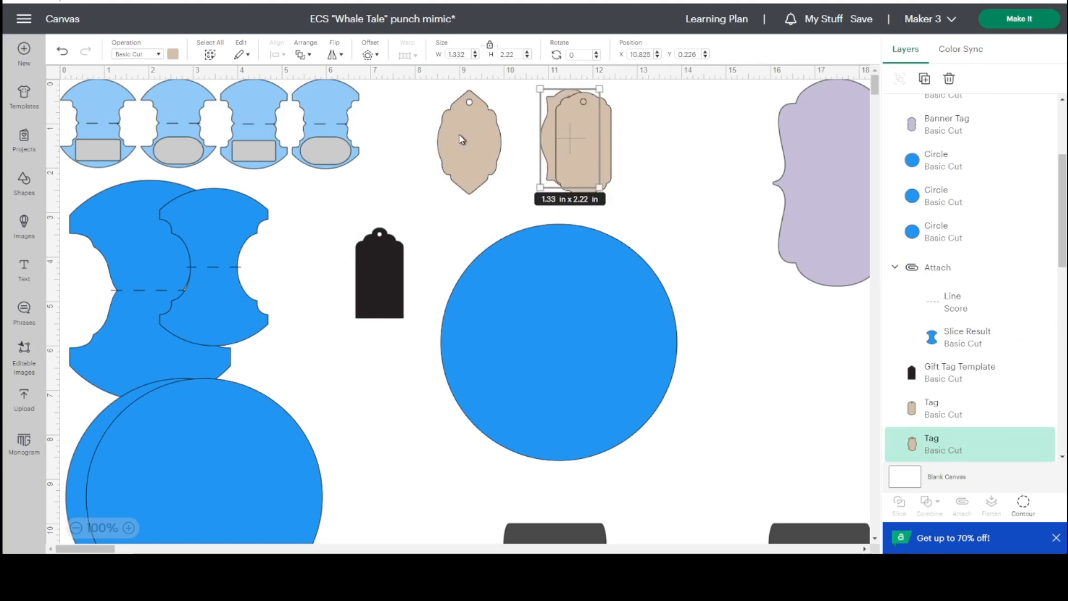
- Delete the pointed tan tag and the straight-sided tan tag with scalloped ends
click(461, 139)
key(Delete)
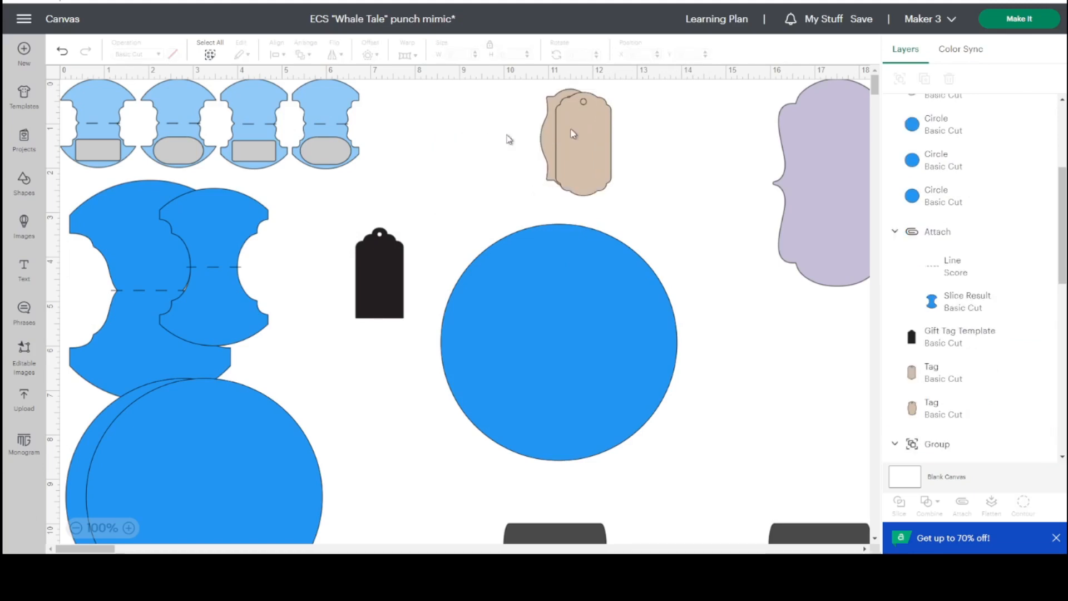
drag(602, 138, 428, 154)
key(Delete)
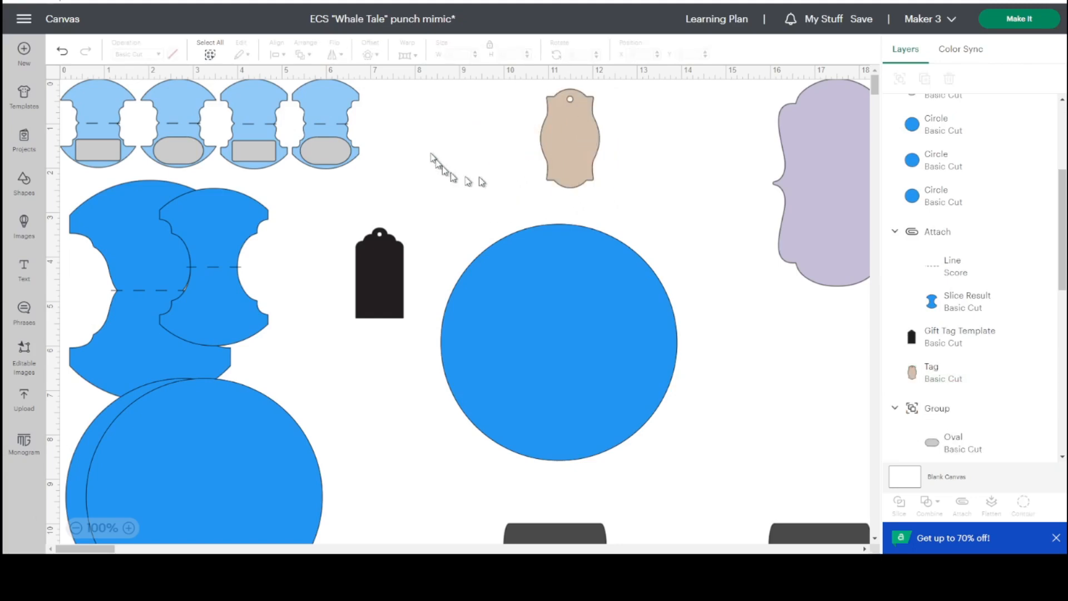
- Rotate the black gift tag 90 degrees, enlarge it to about 2.03 × 3.85 in and shift it up beside the circle
click(391, 258)
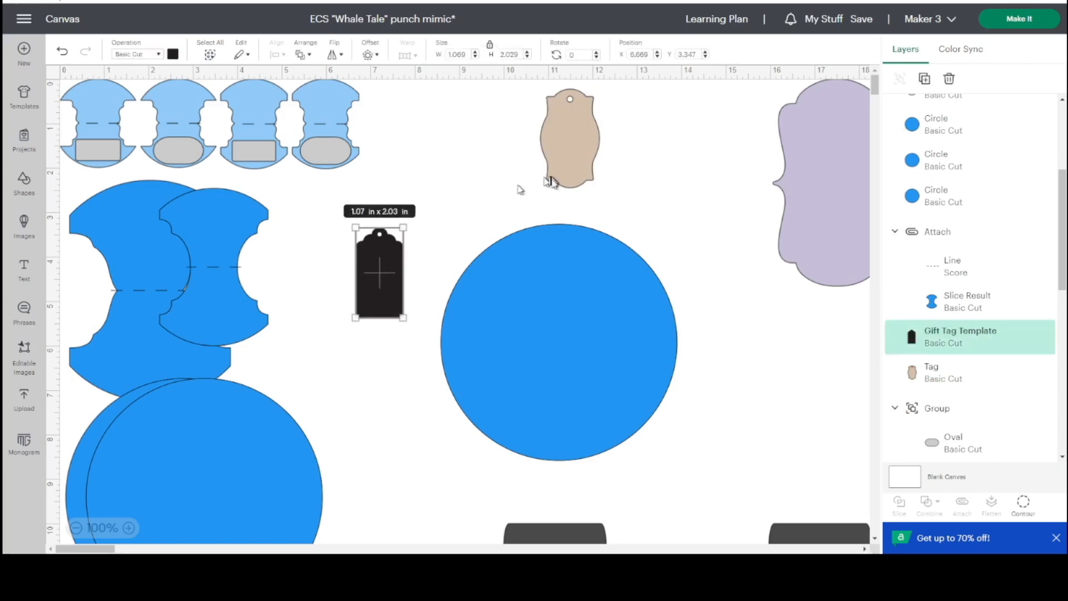
double_click(578, 54)
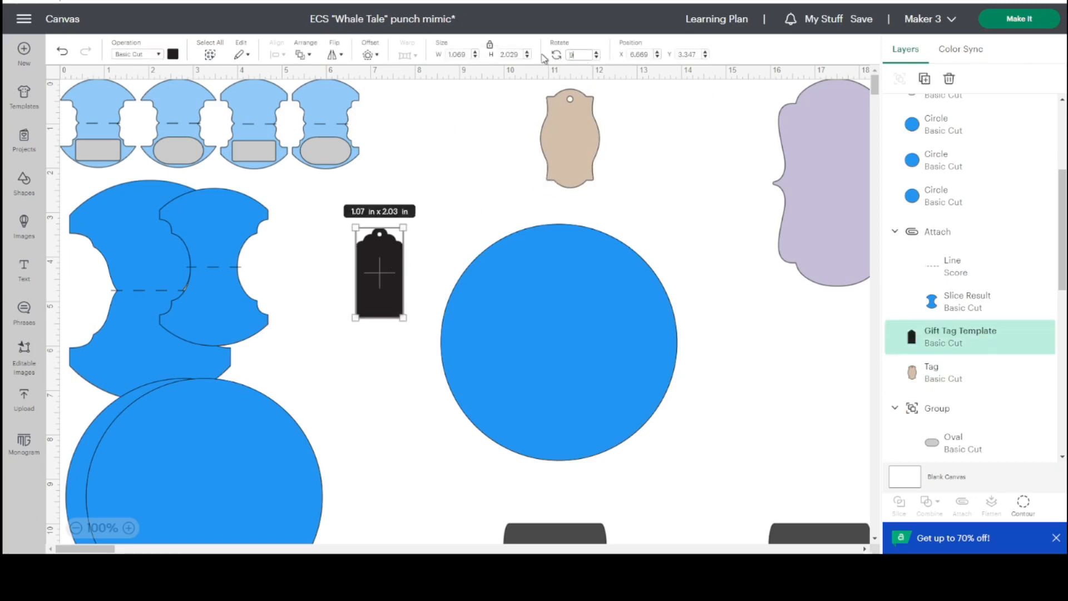
key(Return)
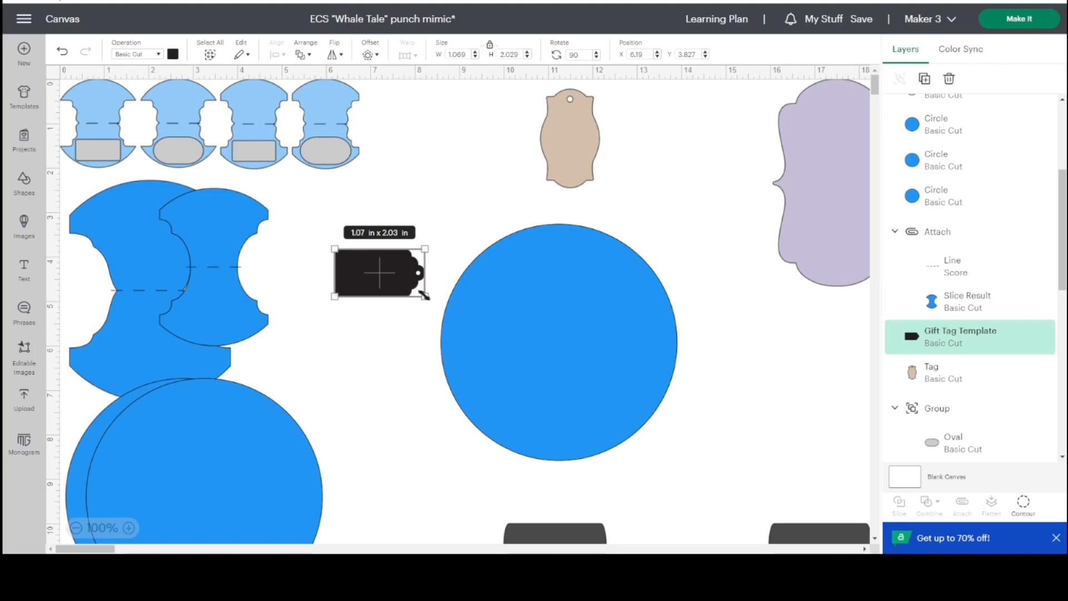
drag(424, 295, 503, 337)
drag(419, 293, 383, 230)
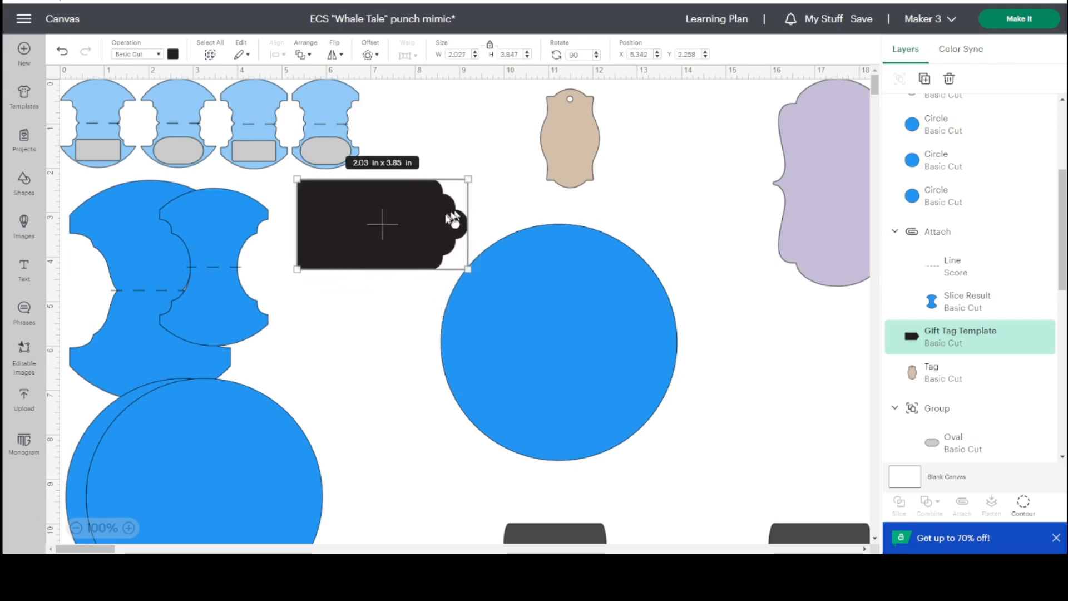
- Dismiss the promotional banner and hide the hole contour of the black gift tag
click(1056, 538)
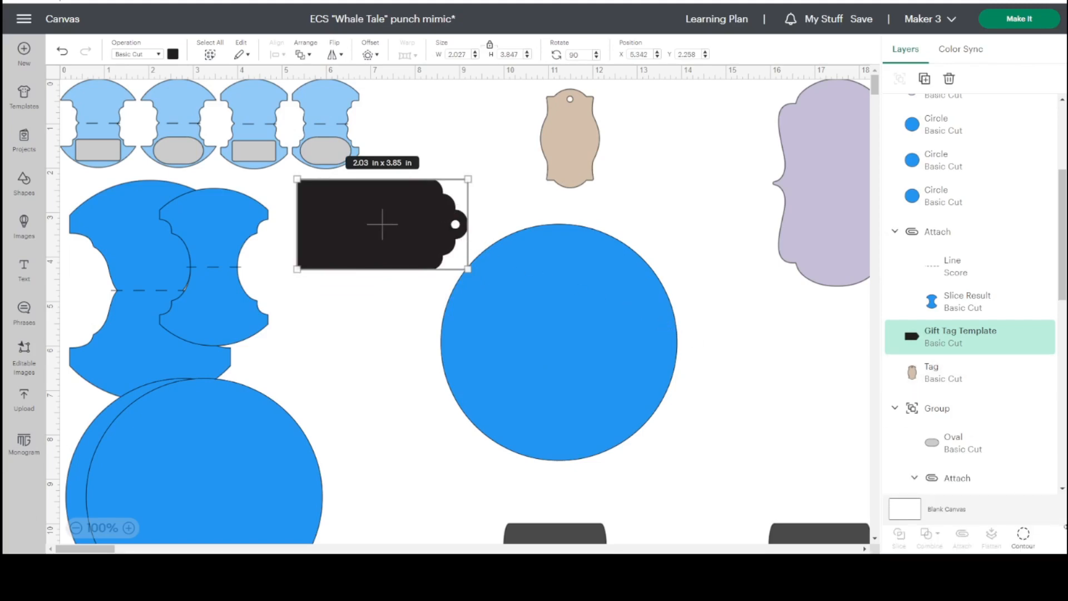
click(1023, 534)
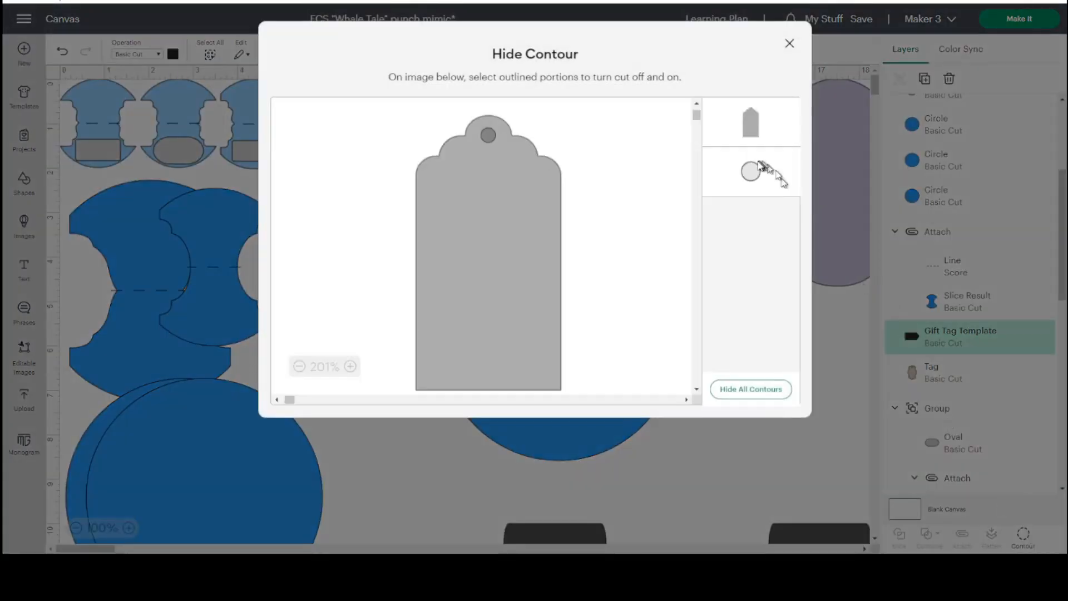
click(789, 42)
- Bring the black tag in front of the blue circle and enlarge it to about 3.25 × 6.17 in over the circle's left side
drag(389, 242, 404, 345)
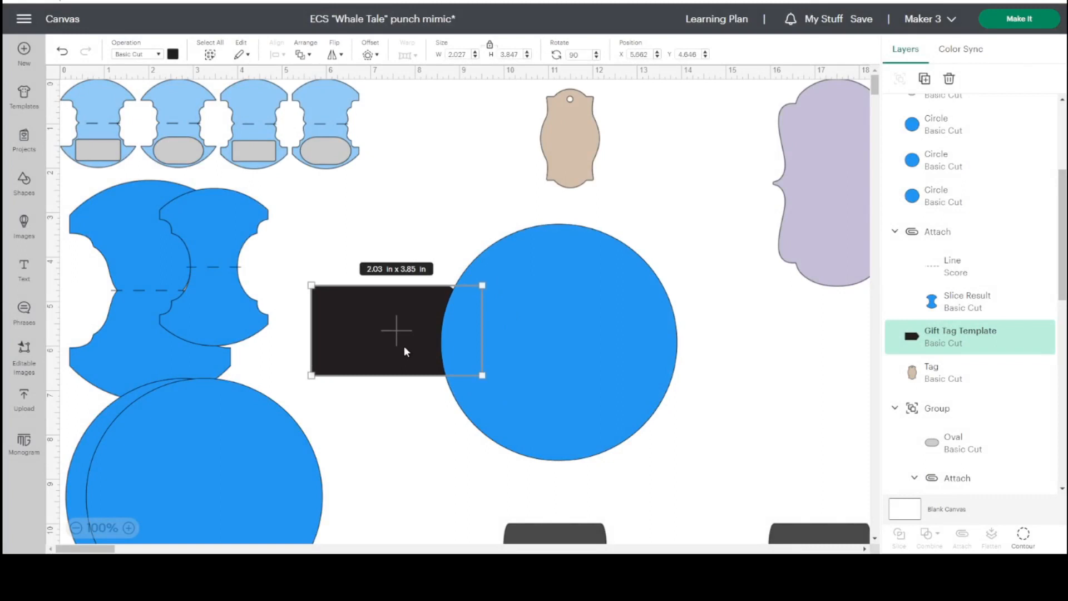
right_click(404, 346)
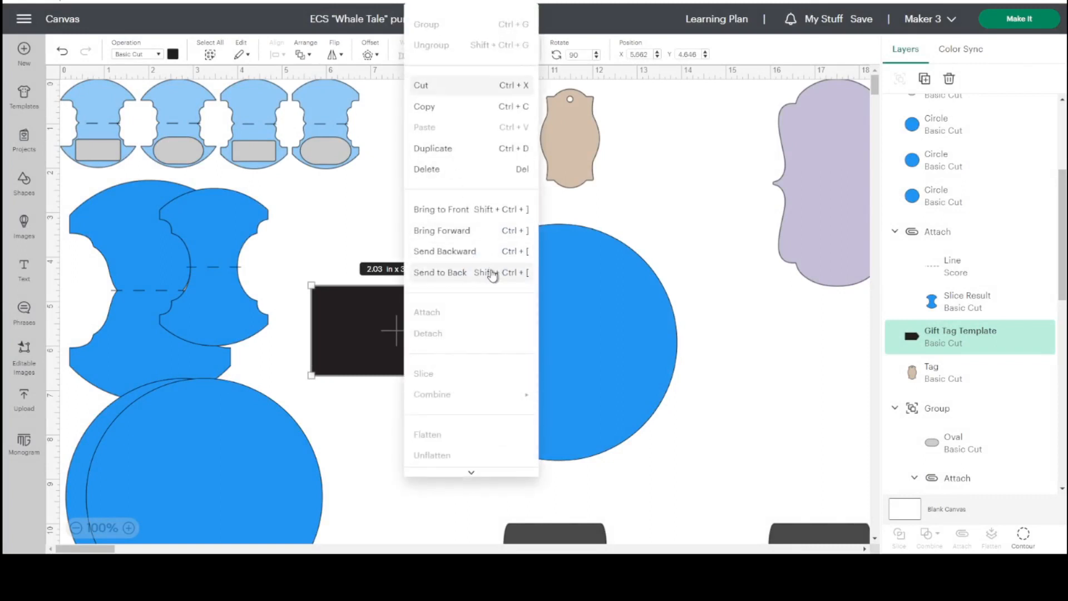
click(489, 214)
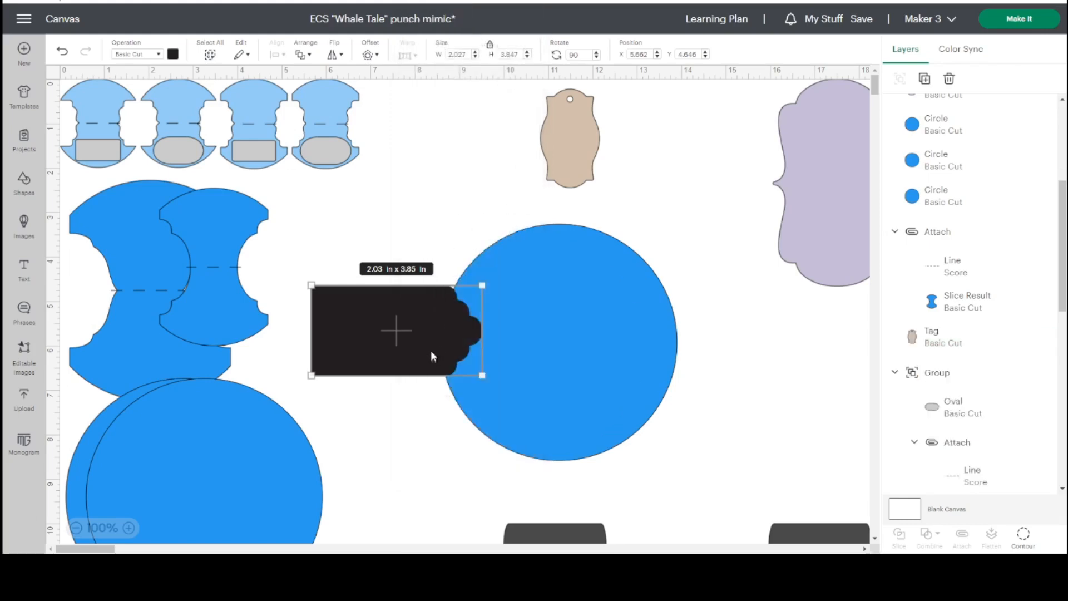
drag(432, 356, 602, 408)
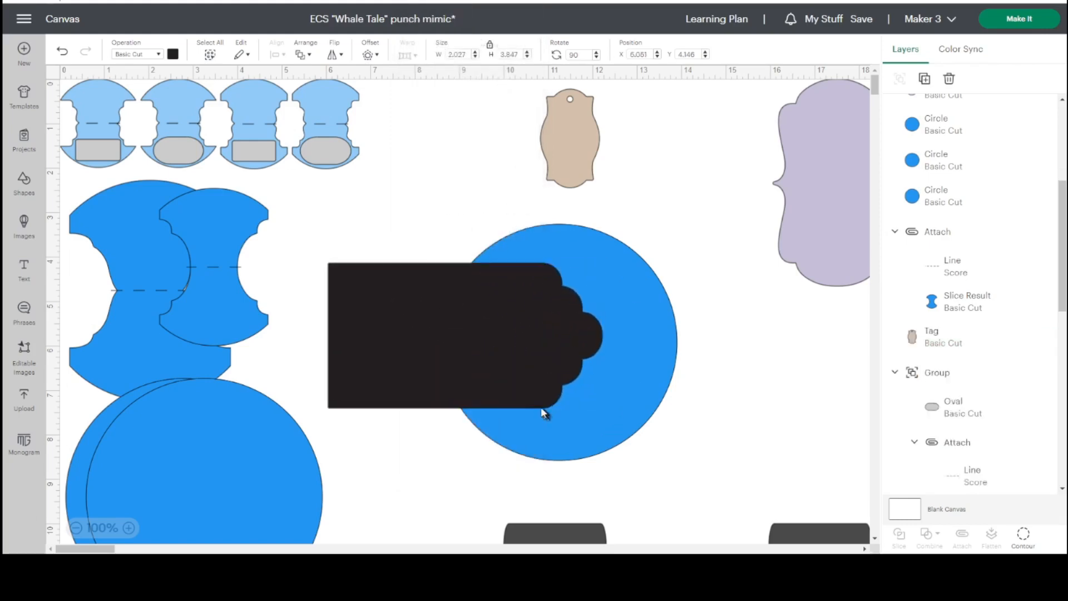
drag(495, 362, 444, 370)
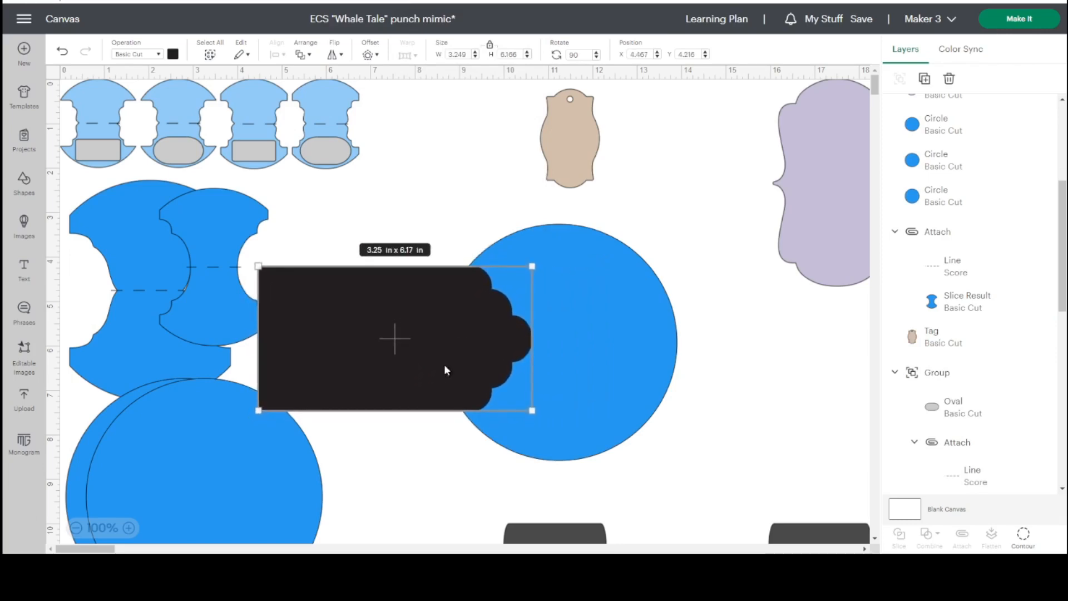
- Duplicate the black tag, flip the copy horizontally and place it over the circle's right side, facing the original
click(925, 78)
drag(278, 192, 490, 196)
click(334, 54)
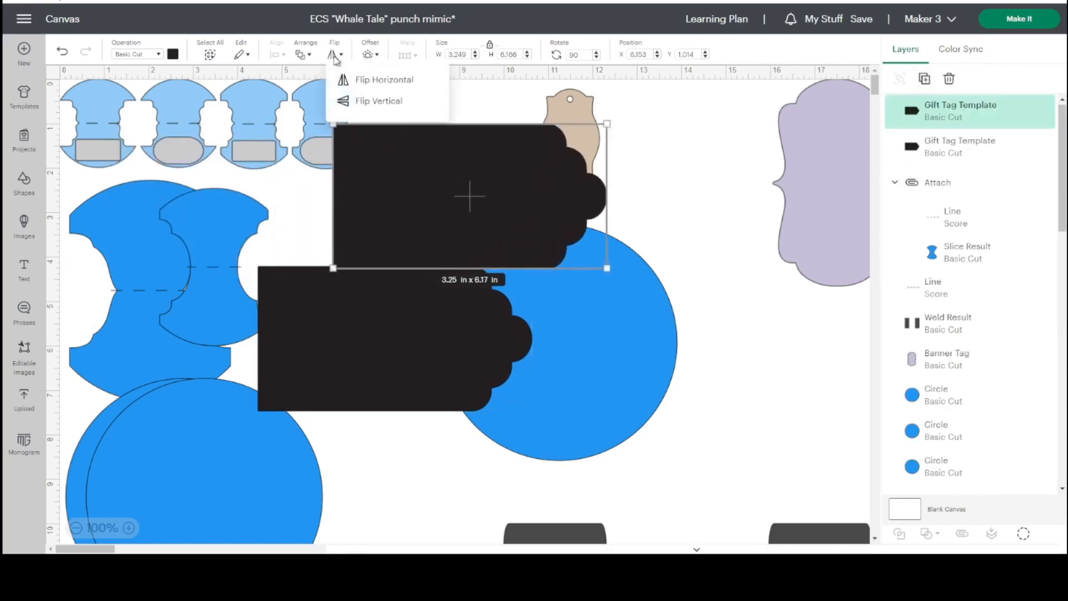
click(383, 102)
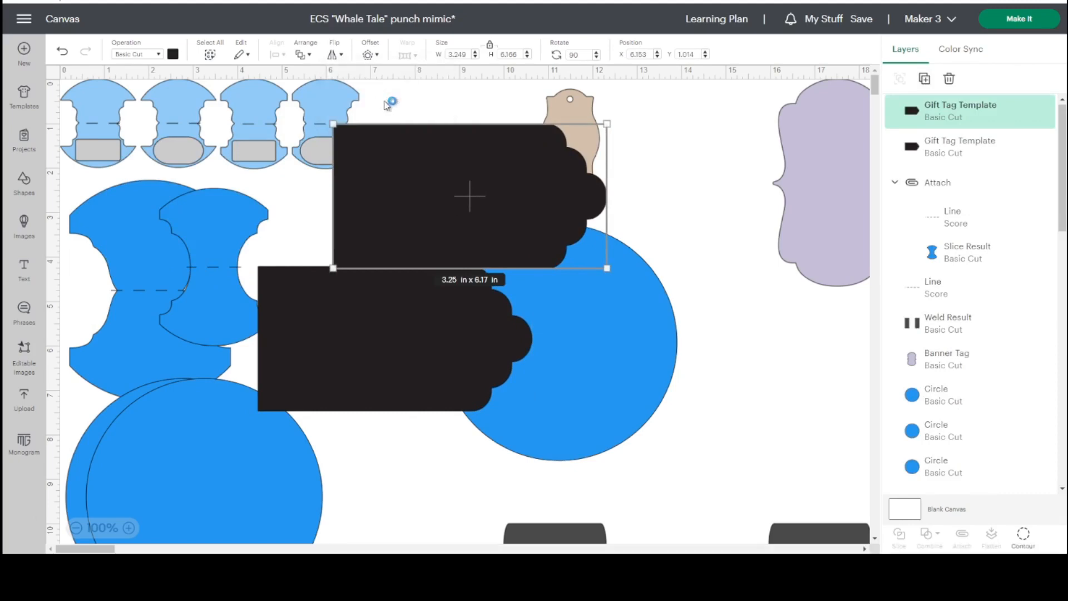
click(334, 54)
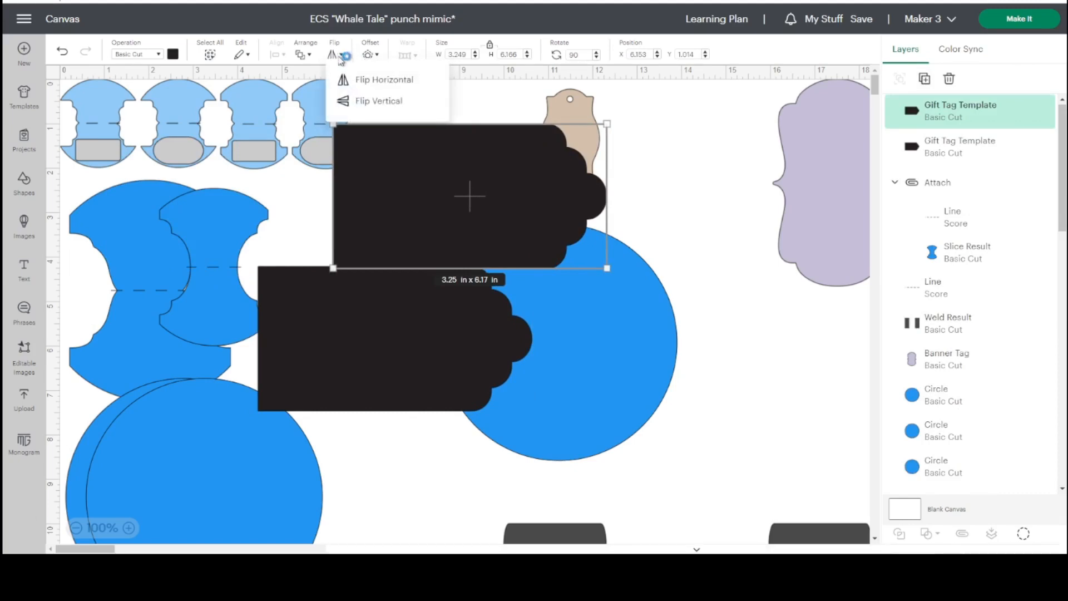
click(353, 80)
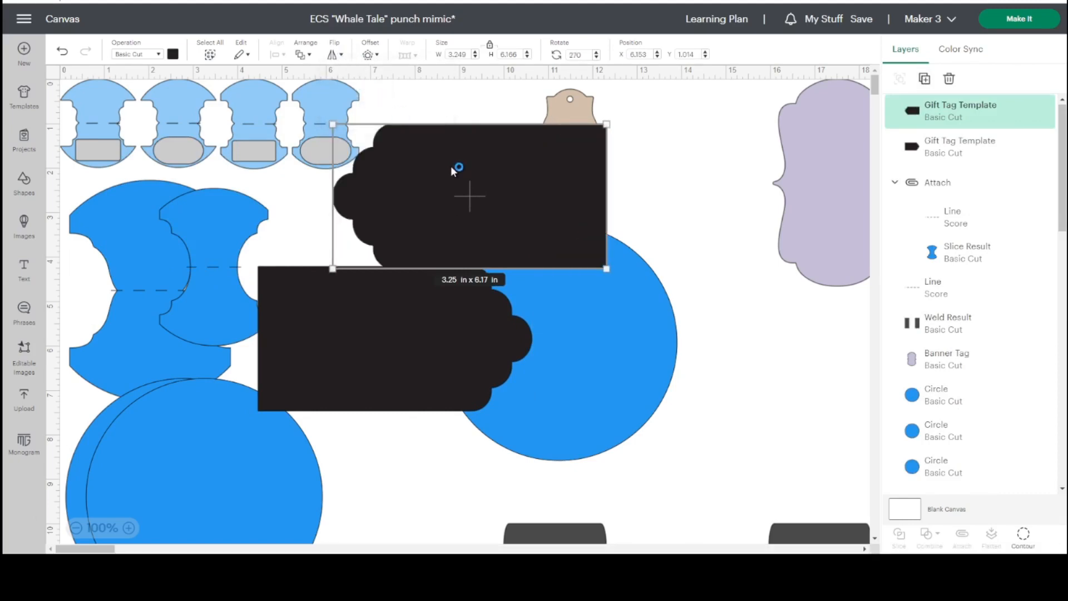
drag(450, 166, 706, 308)
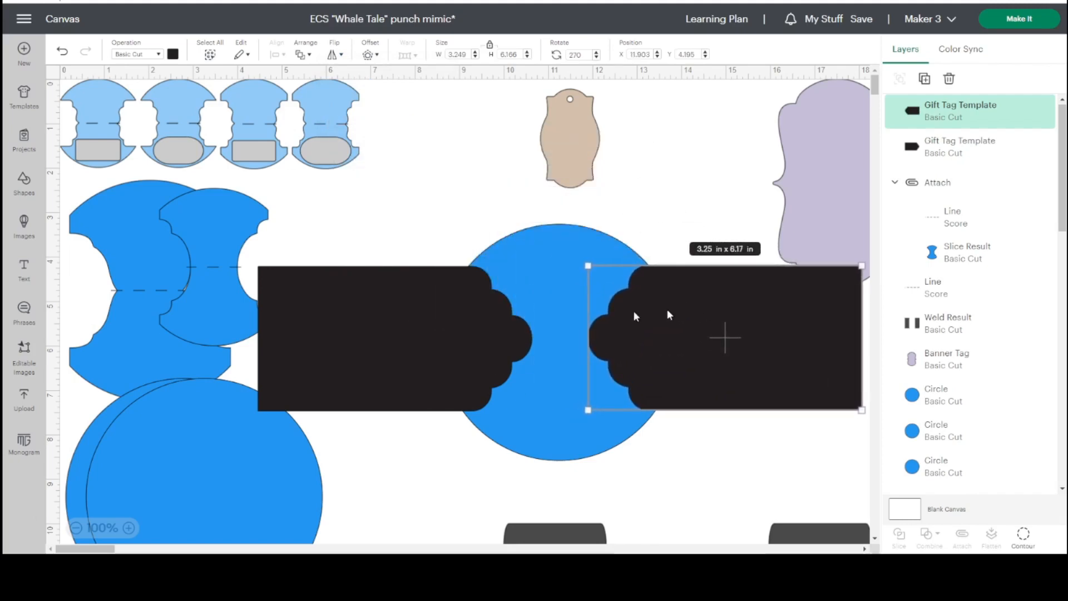
- Select both black gift tags and align their top edges
shift+click(462, 322)
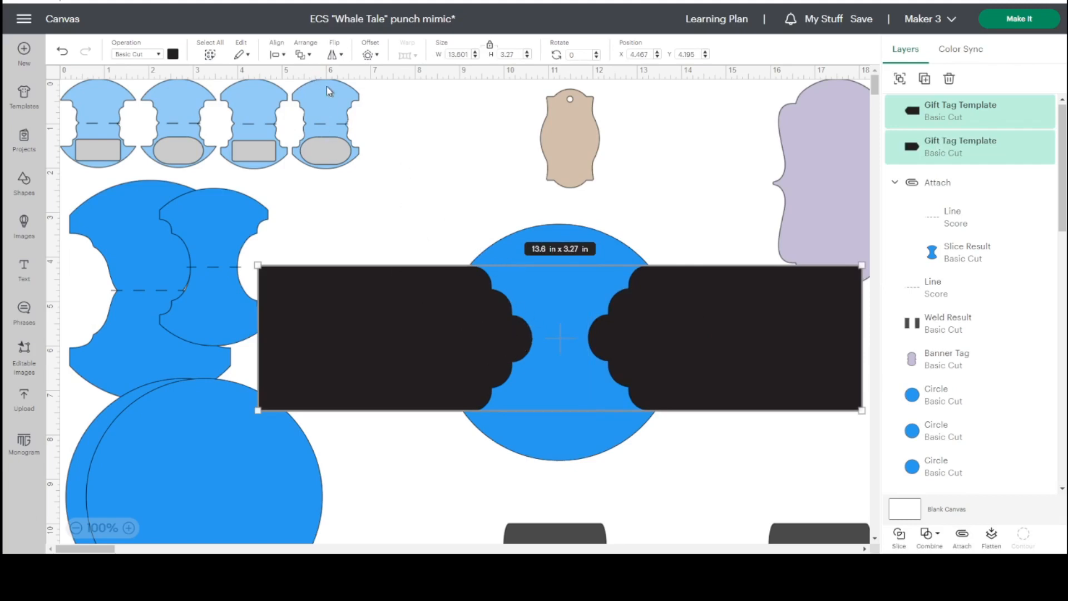
click(282, 54)
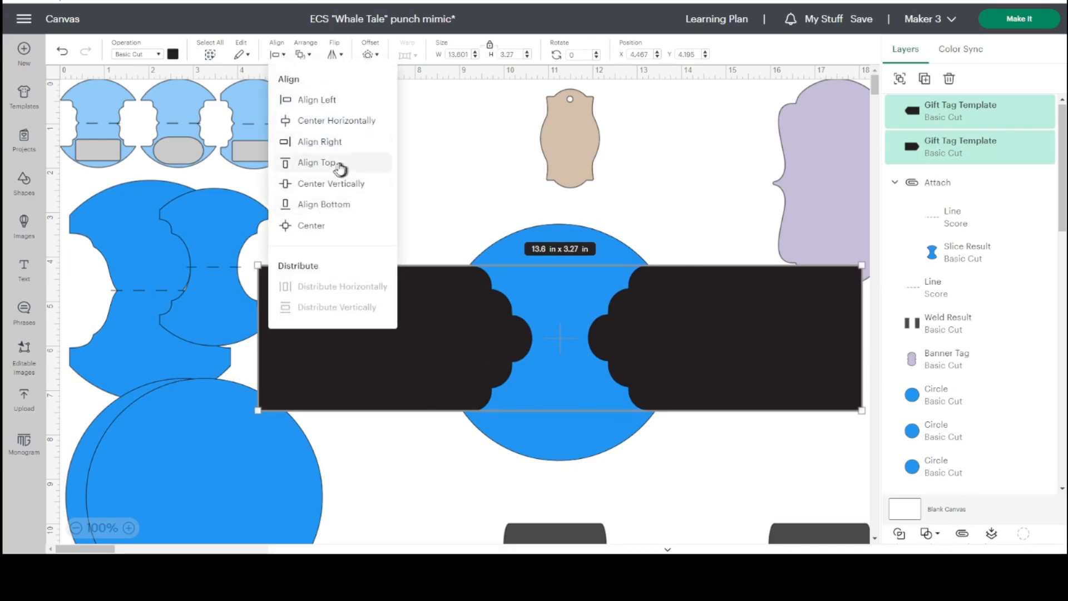
click(337, 166)
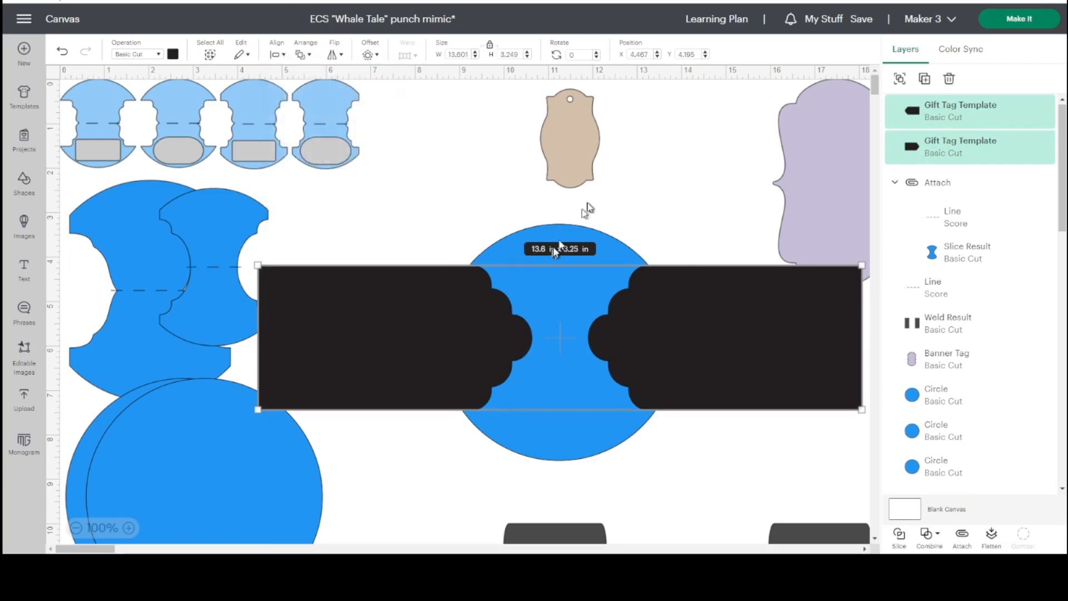
click(607, 205)
click(567, 248)
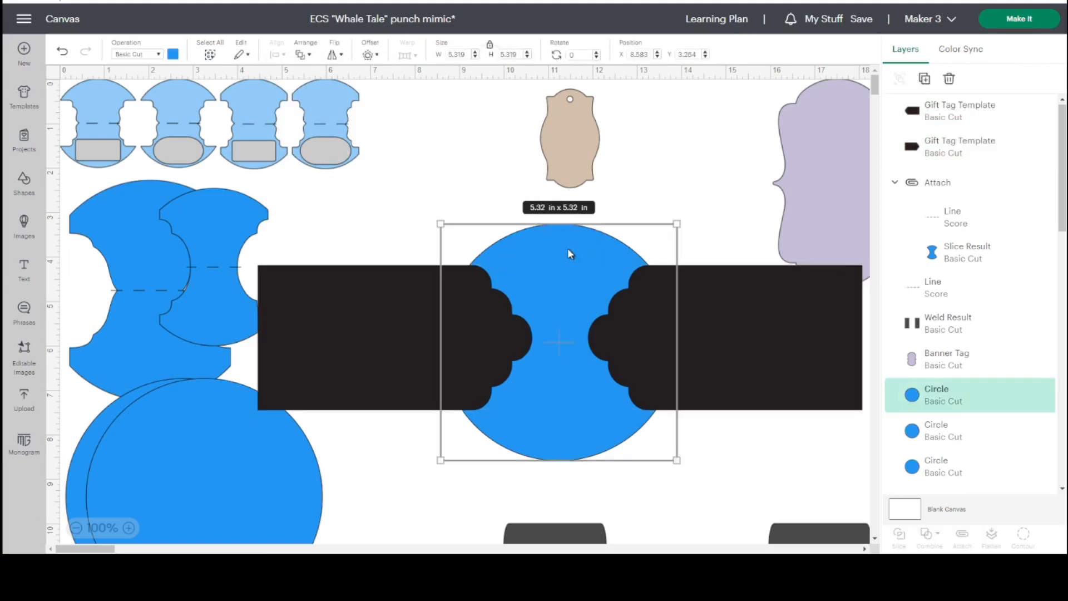
right_click(567, 248)
click(626, 287)
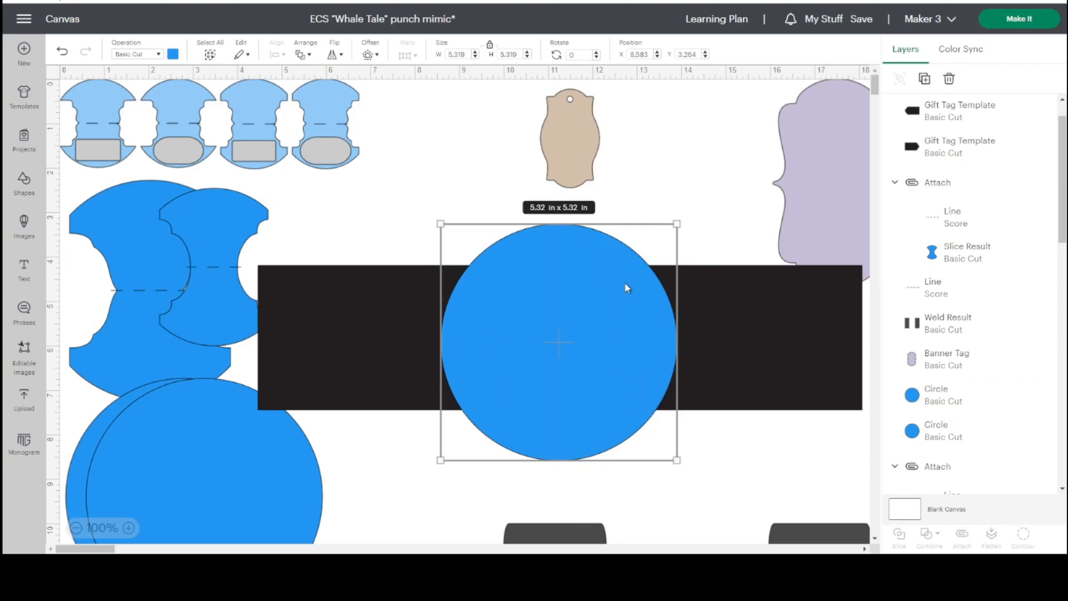
key(ctrl+z)
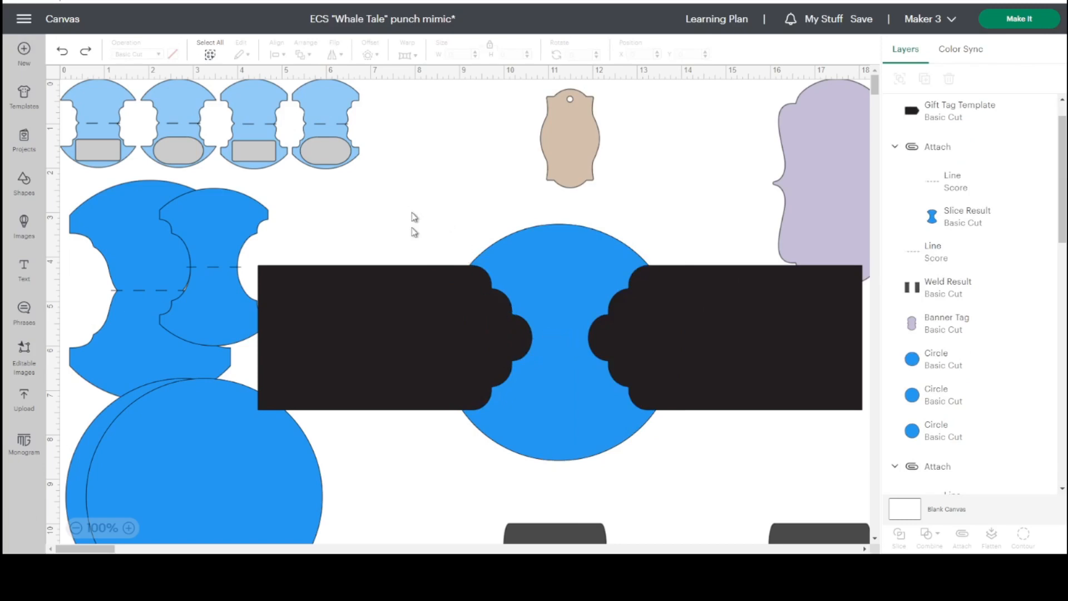
- Nudge the left black tag outward in small steps to about X 4.29 in, widening the gap between the tags
click(409, 315)
key(Left)
key(Left)
key(Left)
key(Left)
key(Left)
key(Left)
key(Left)
key(Left)
key(Left)
key(Left)
key(Left)
key(Left)
key(Left)
key(Left)
key(Left)
key(Left)
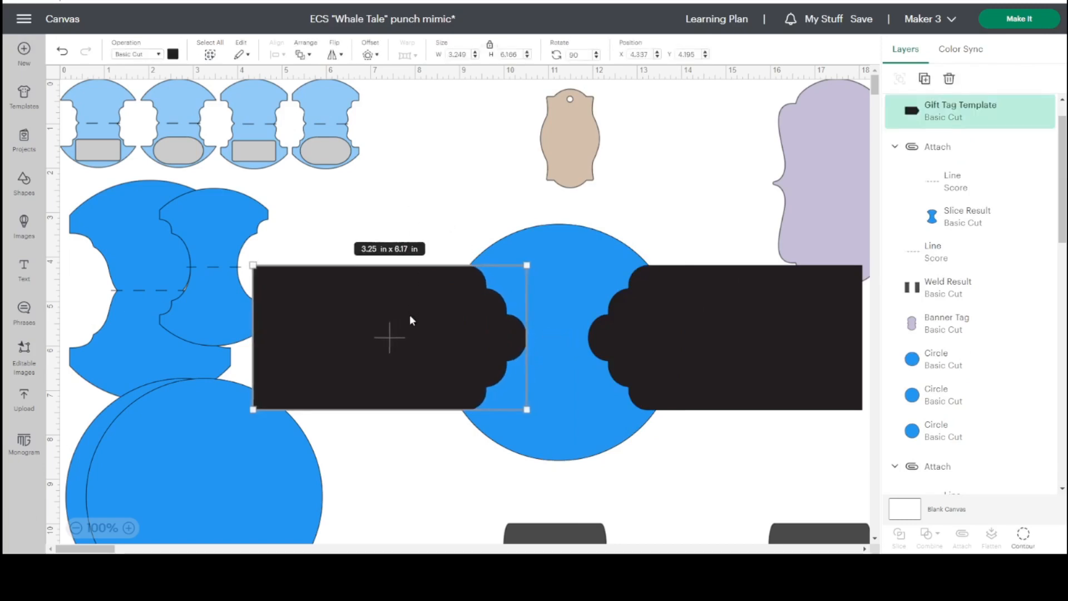
- Weld the two black gift tags into one shape
shift+click(758, 331)
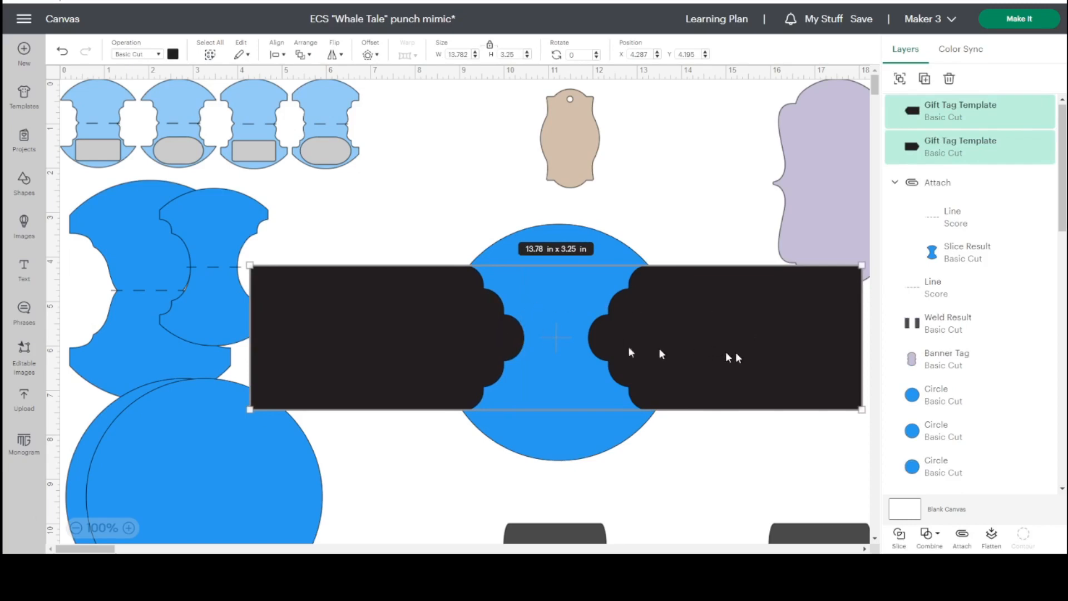
click(939, 536)
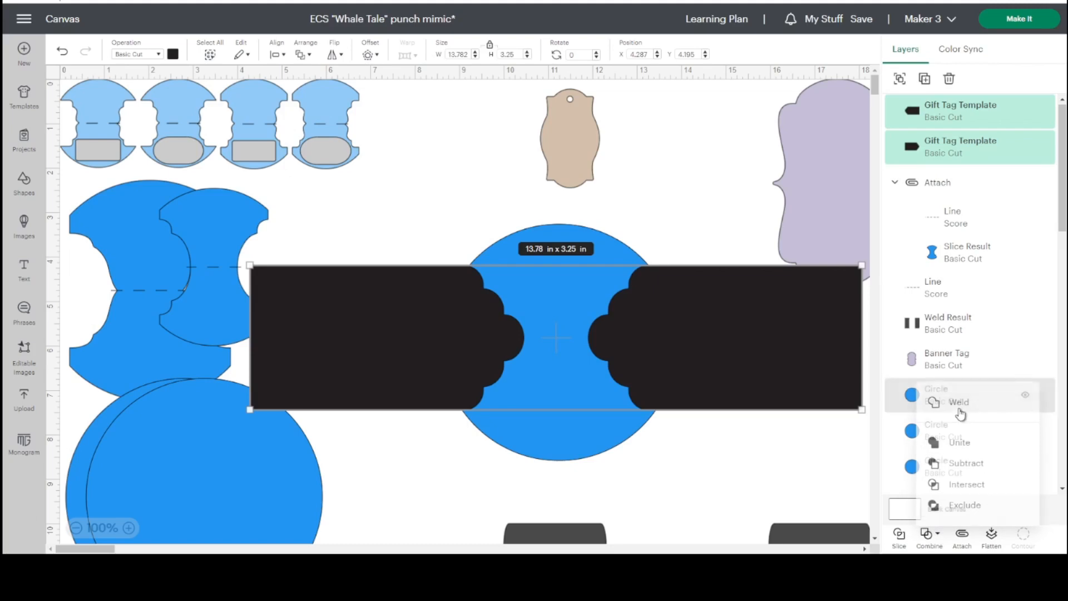
click(658, 345)
- Center the welded black tags on the blue circle and slice them out of it
shift+click(579, 230)
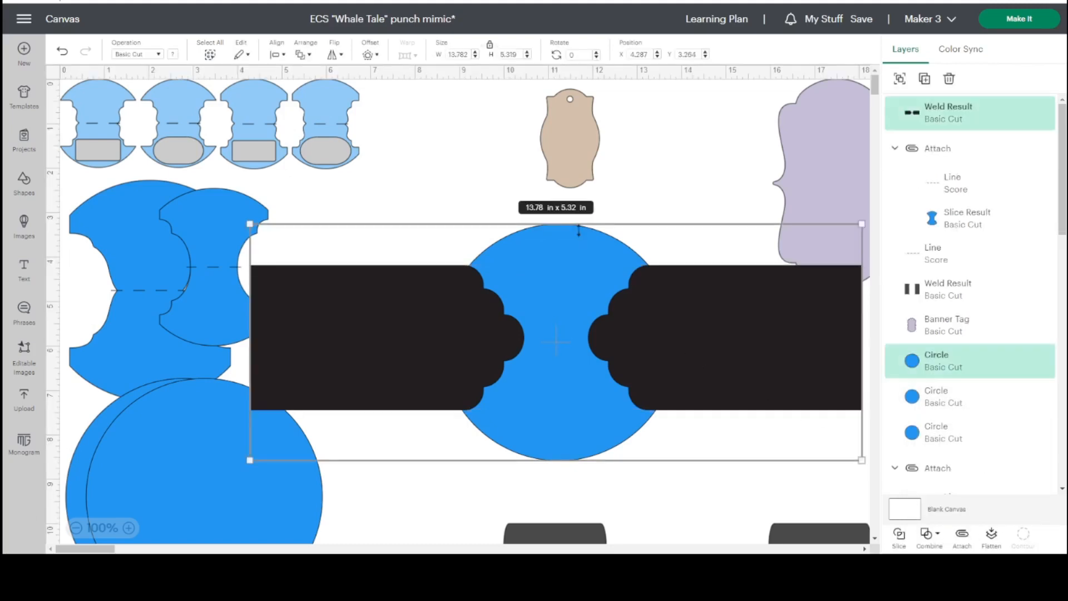
click(282, 55)
click(320, 225)
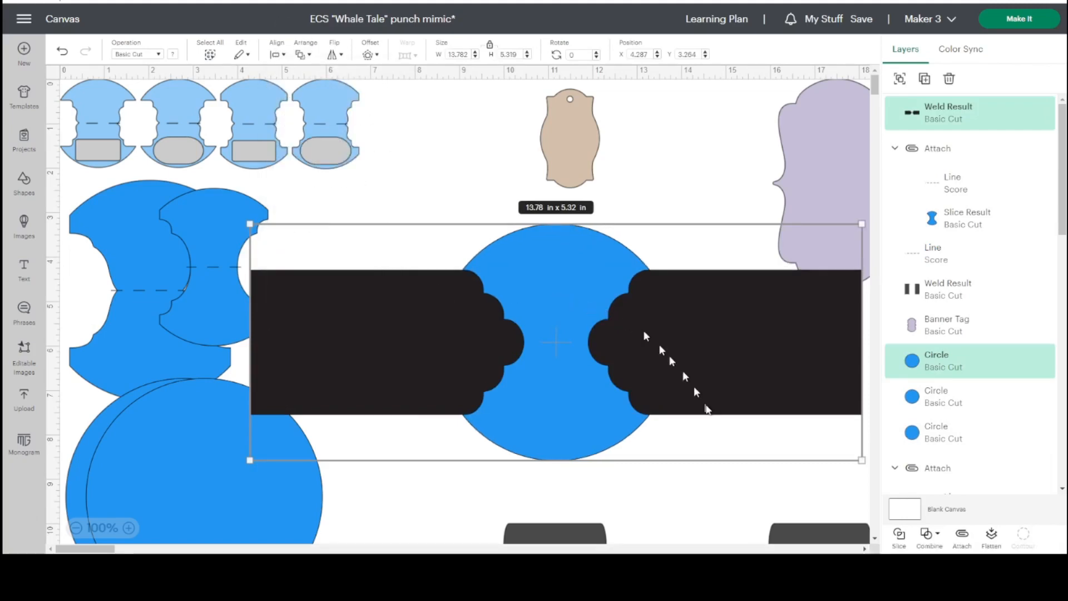
click(899, 535)
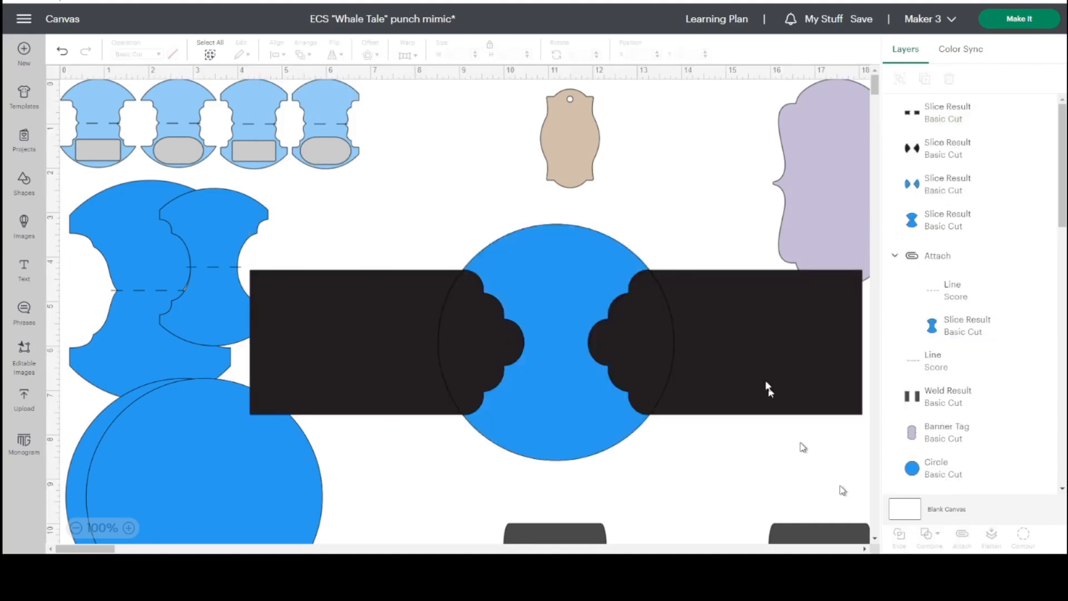
- Pull the black and blue slice leftovers off the notched blue shape and delete them
drag(744, 343, 754, 427)
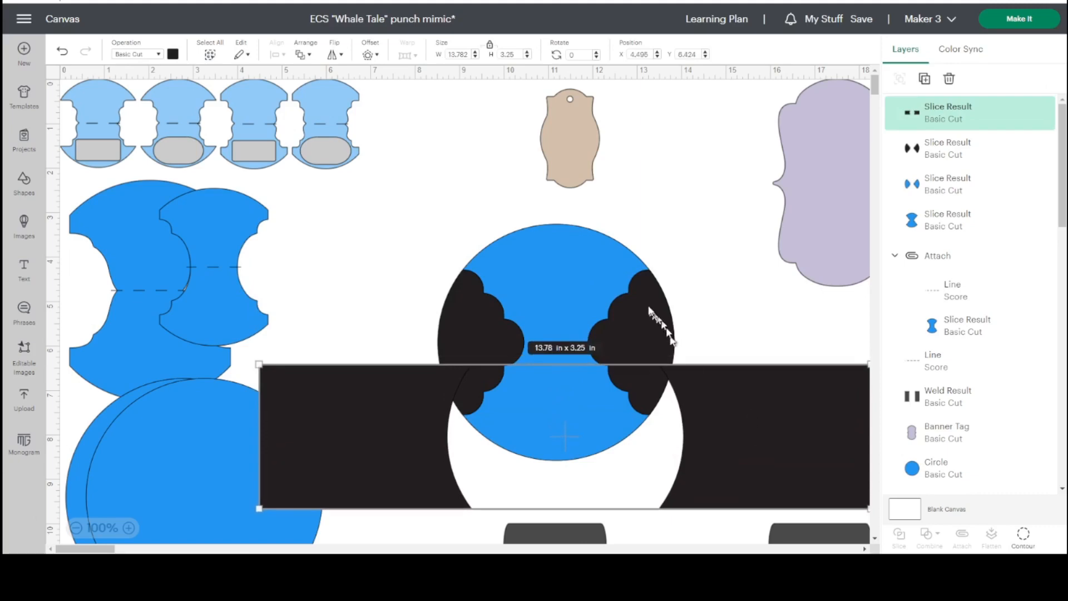
drag(659, 332, 817, 395)
drag(658, 314, 794, 408)
drag(720, 300, 822, 432)
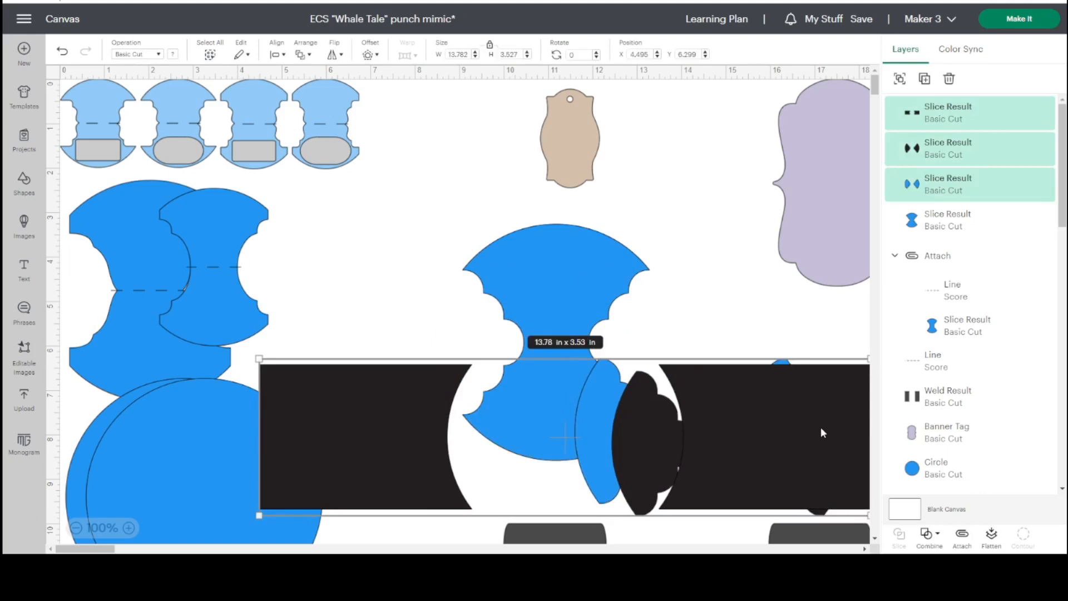
key(Delete)
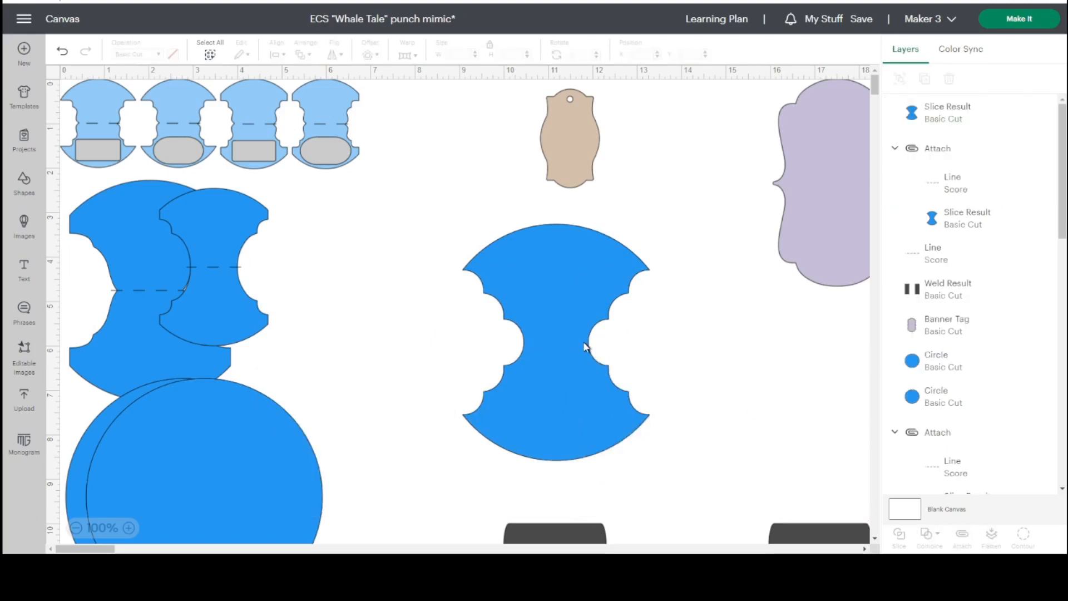
- Duplicate the welded dark grey side bars, place the copy around the notched blue shape and send it to the back
click(559, 528)
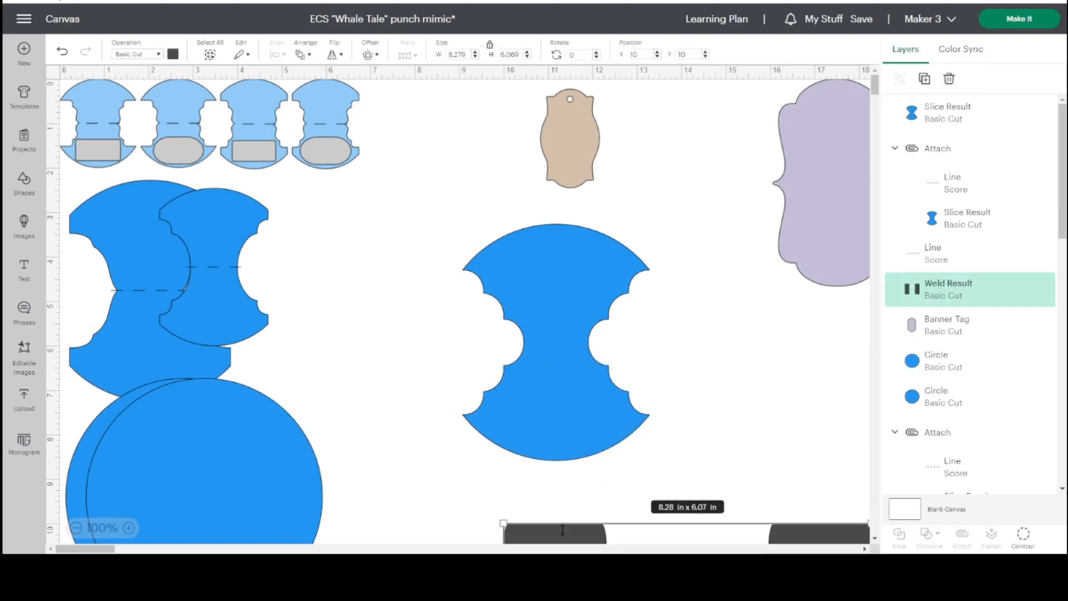
click(924, 79)
drag(443, 341, 684, 403)
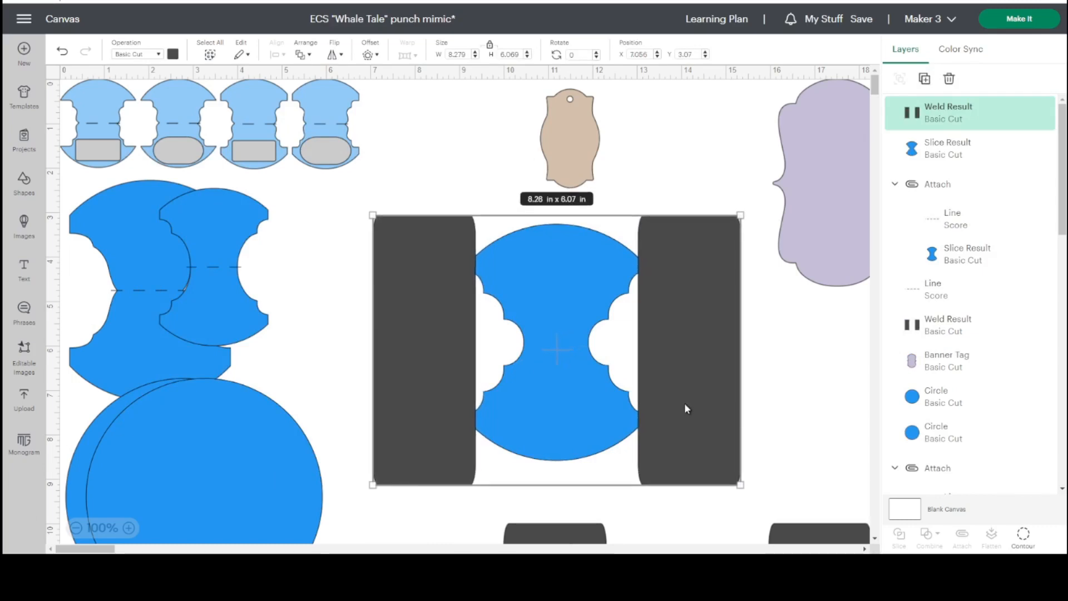
right_click(549, 378)
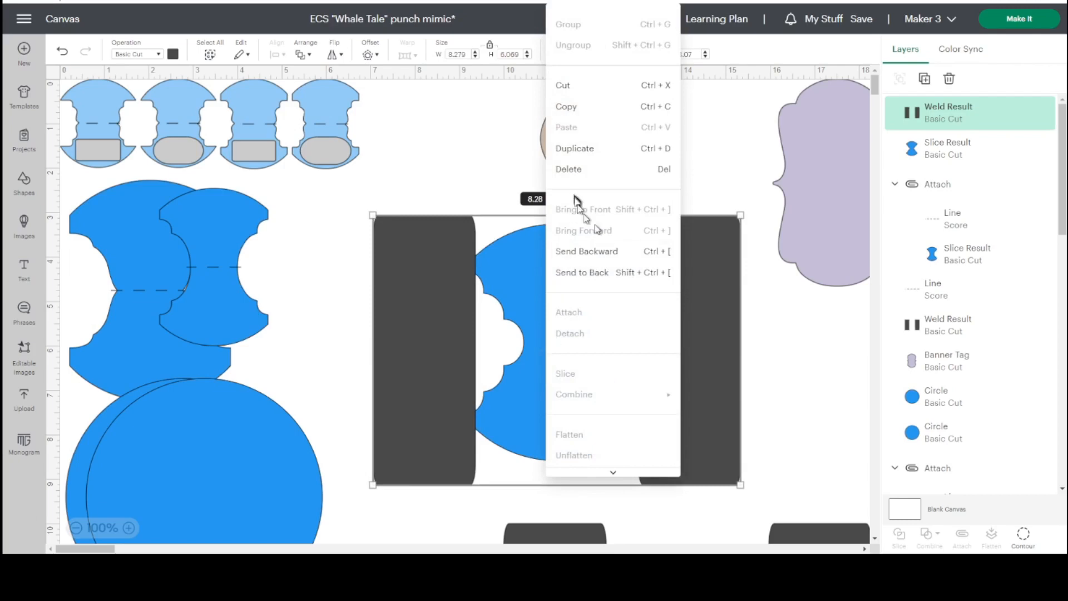
click(621, 271)
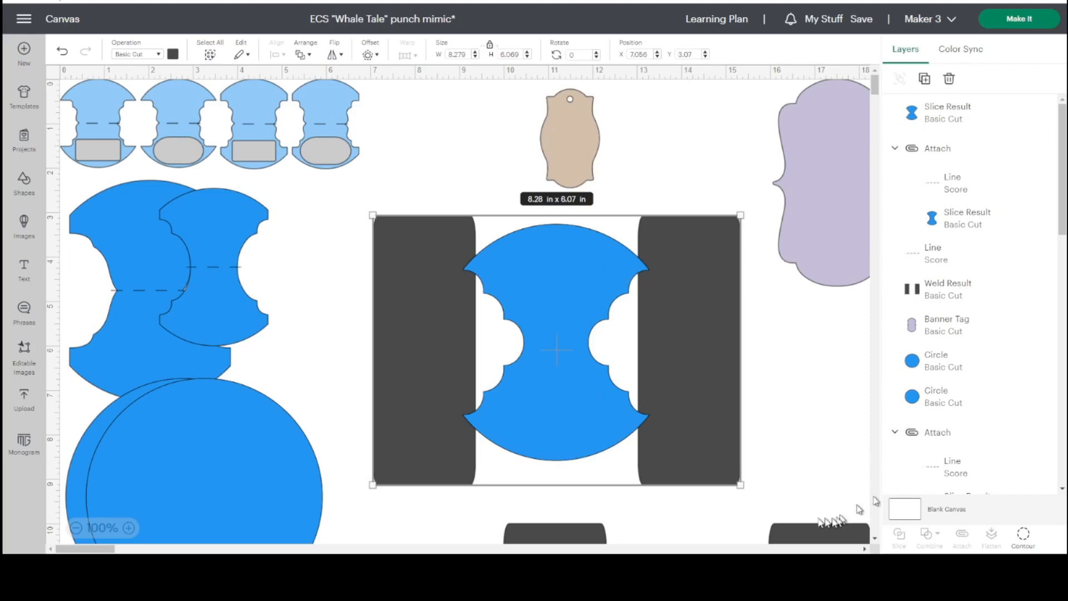
- Enlarge the copied grey bars to about 8.54 × 6.26 in and center them with the blue shape
drag(741, 488, 752, 491)
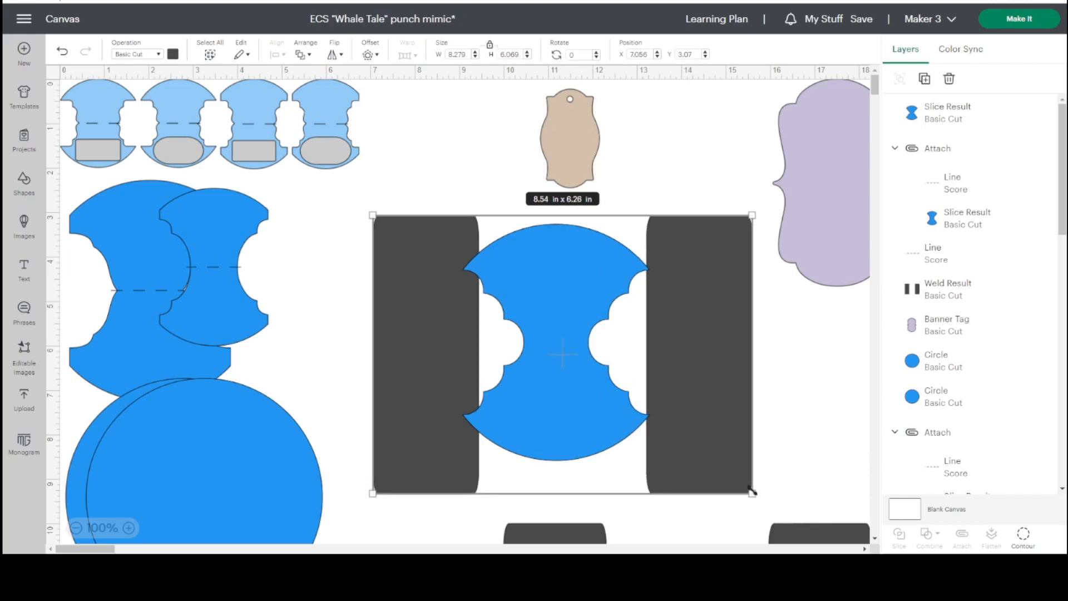
drag(723, 417, 715, 408)
click(565, 368)
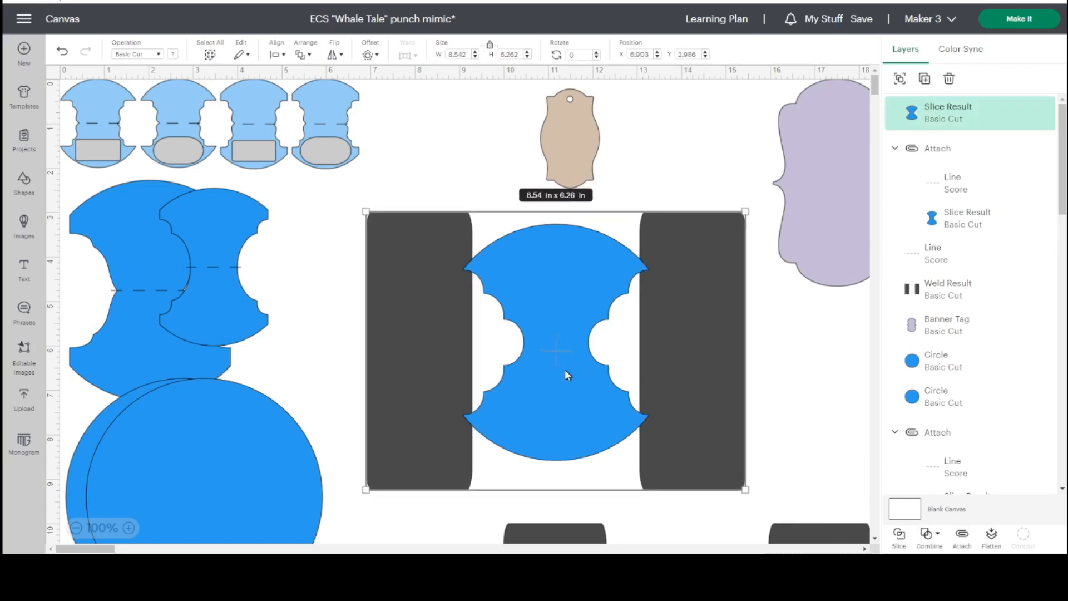
click(277, 54)
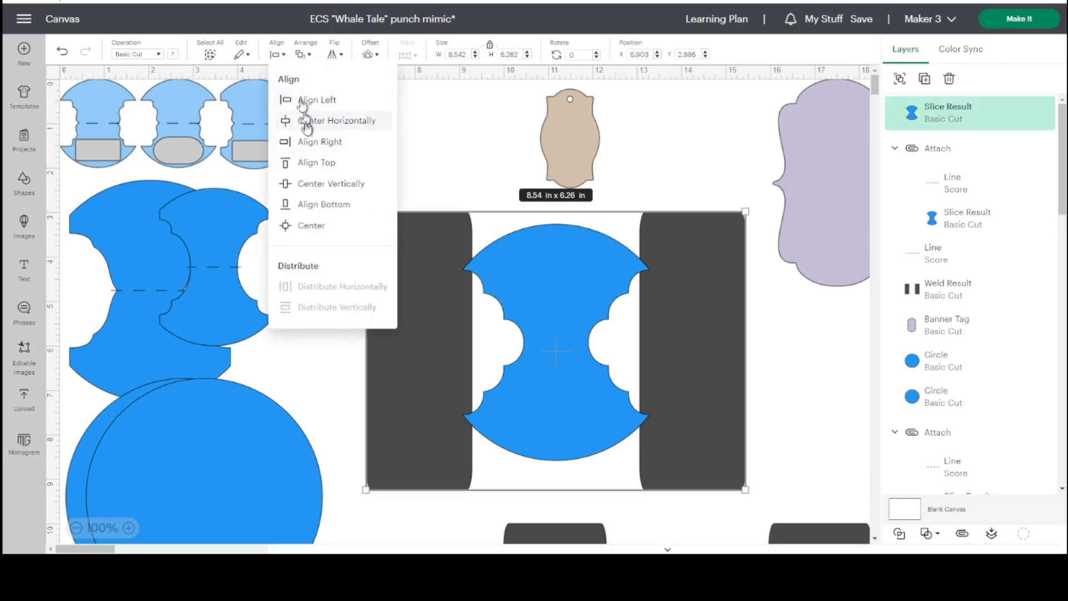
click(321, 226)
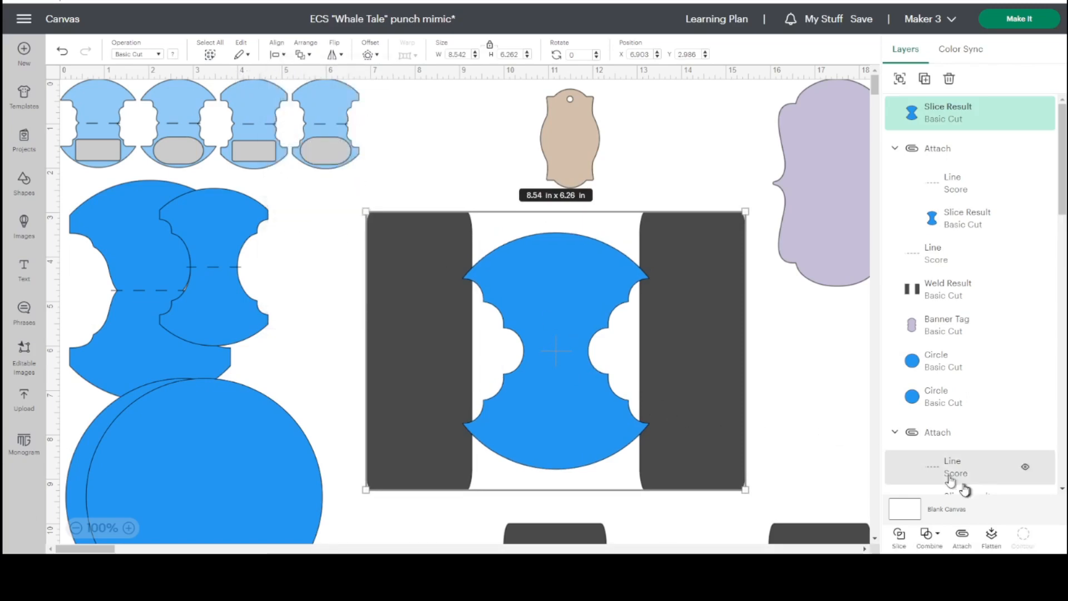
- Slice the side tips off the blue shape with the grey bars and delete the leftover bars and tip pieces
click(898, 535)
drag(675, 270, 841, 319)
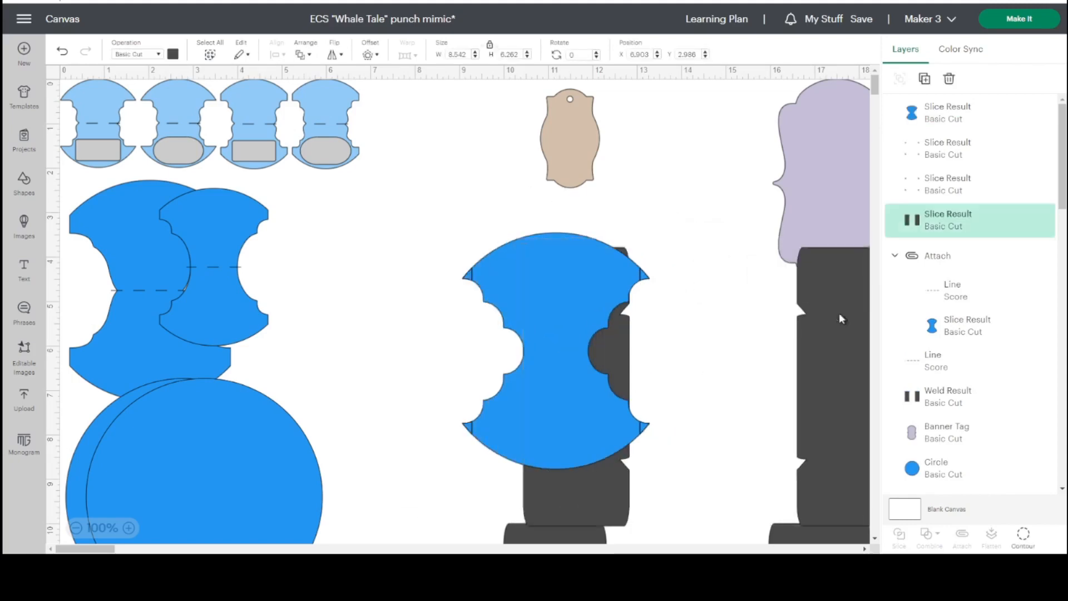
drag(644, 275, 666, 280)
drag(470, 275, 655, 306)
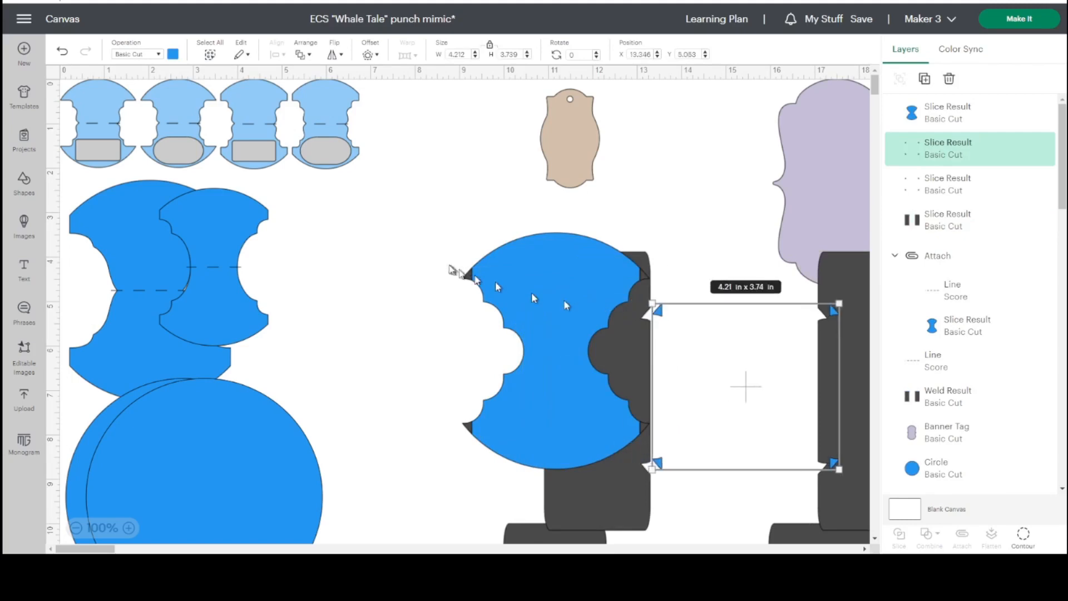
drag(468, 276, 657, 315)
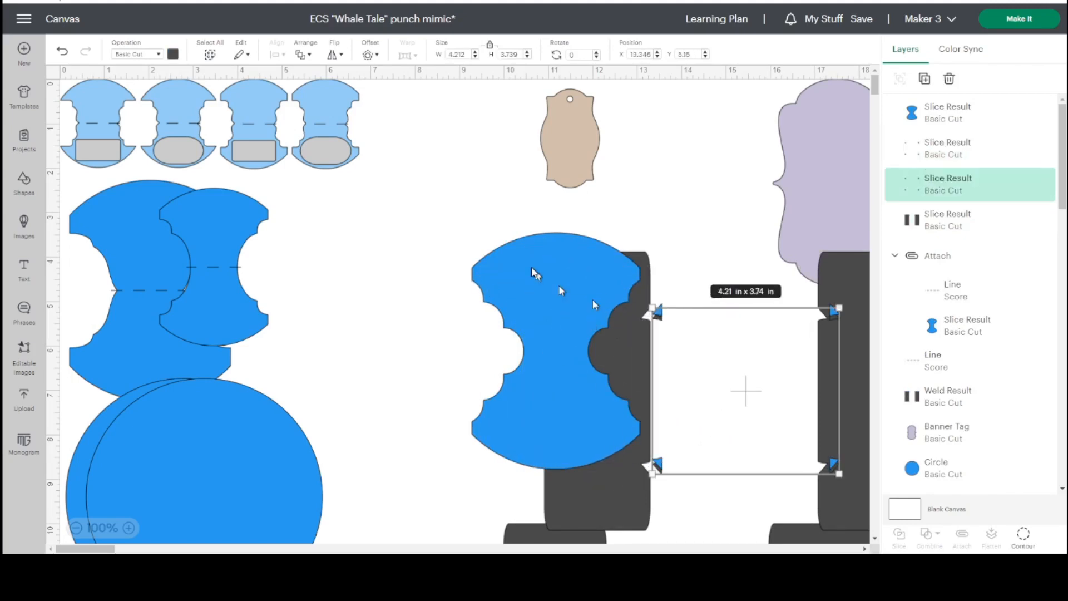
drag(530, 268, 369, 212)
drag(544, 239, 686, 358)
key(Delete)
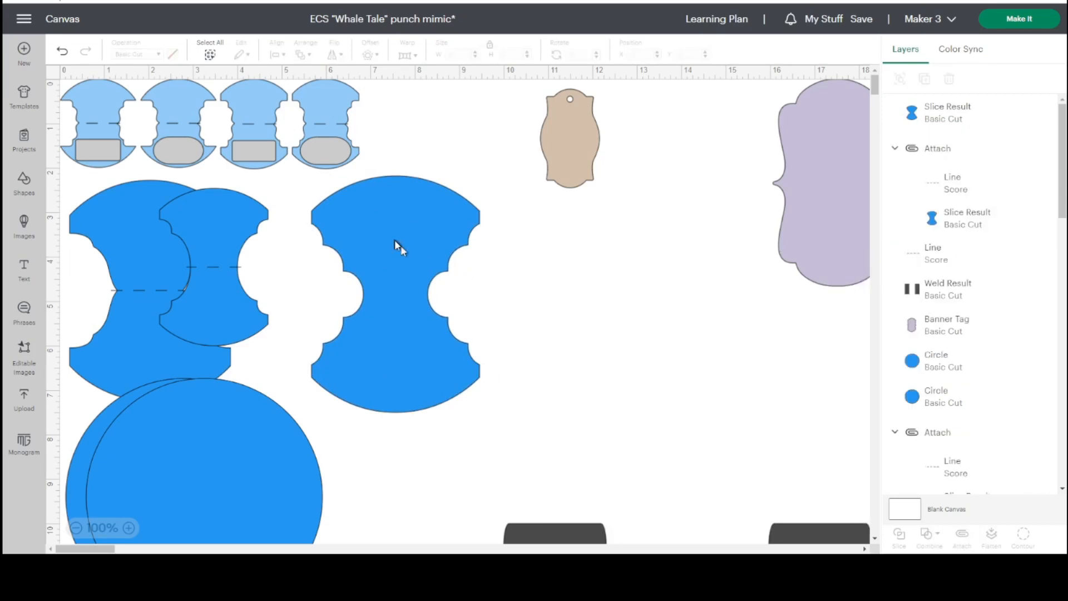
- Copy the smaller blue shape's score line across the waist of the new trimmed shape, lengthened to about 1.62 in
drag(398, 243, 544, 288)
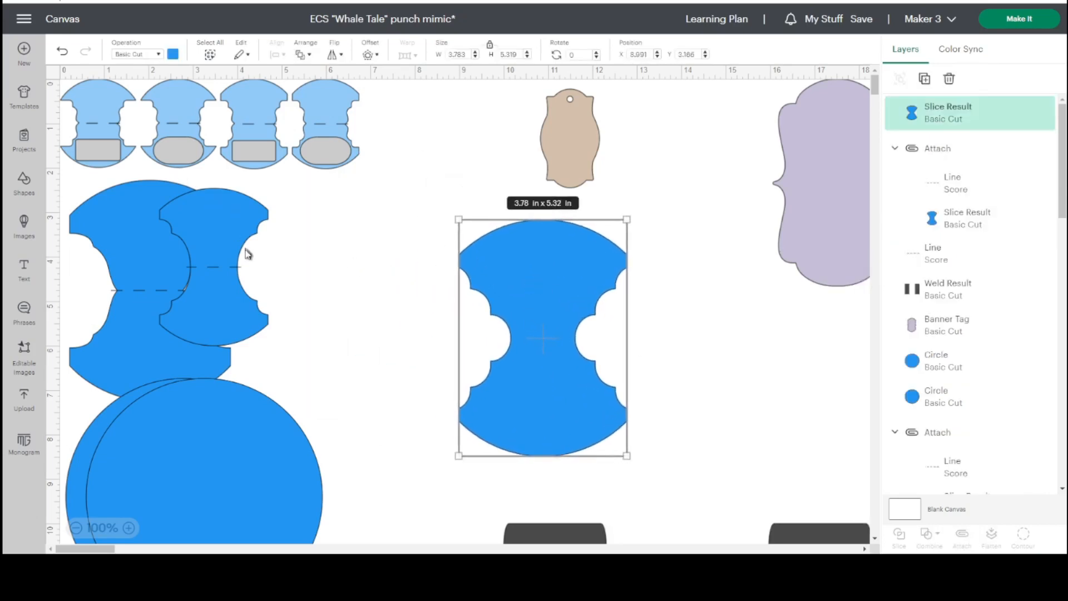
click(241, 272)
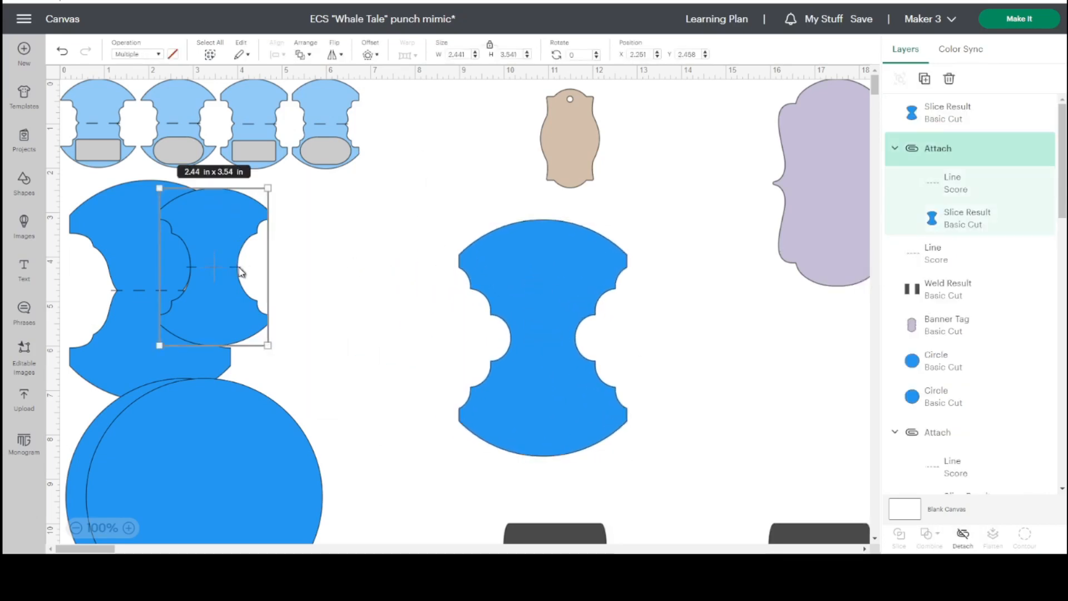
click(950, 181)
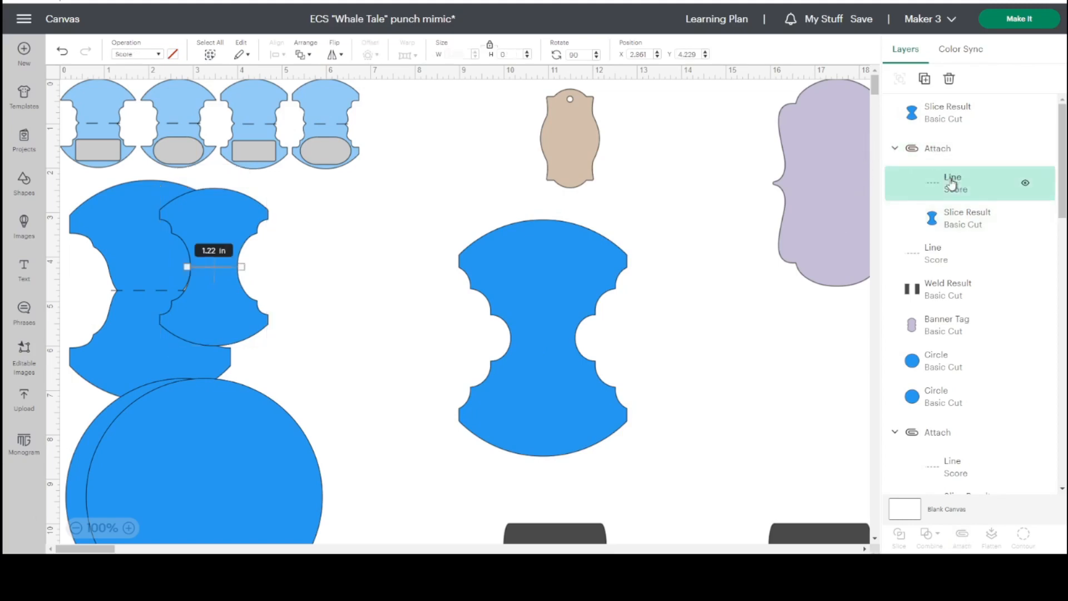
click(925, 79)
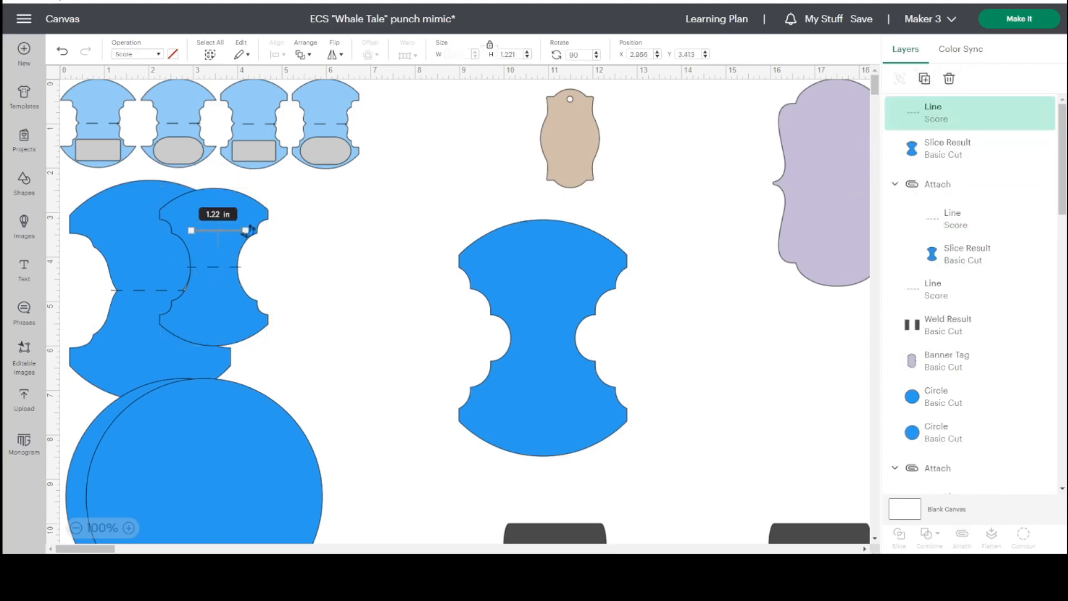
drag(231, 229, 580, 334)
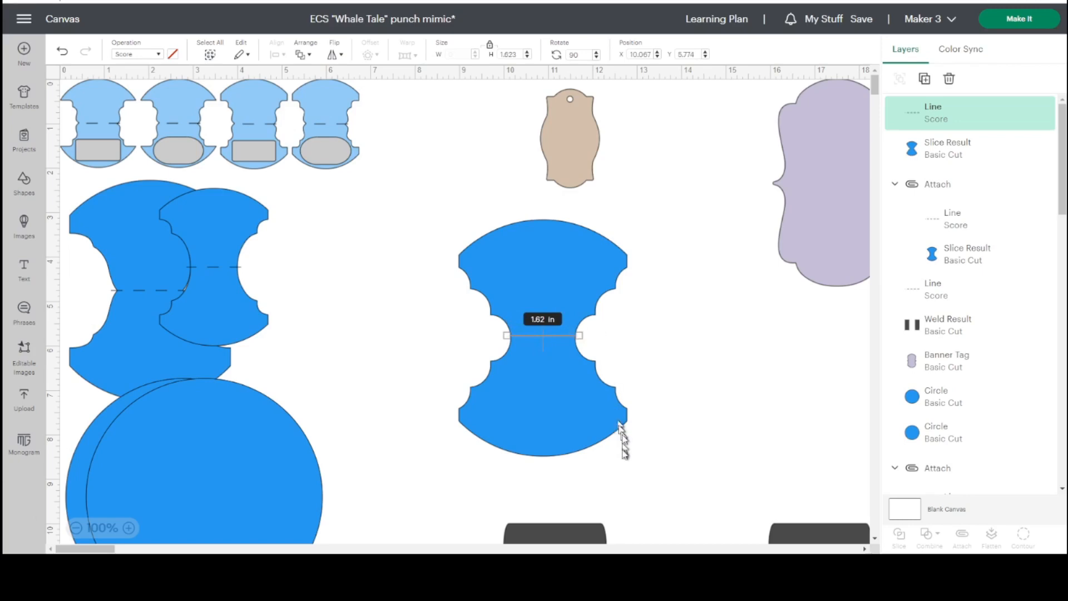
- Center the score line on the new blue shape and attach the two together
drag(622, 412, 508, 271)
key(ctrl+z)
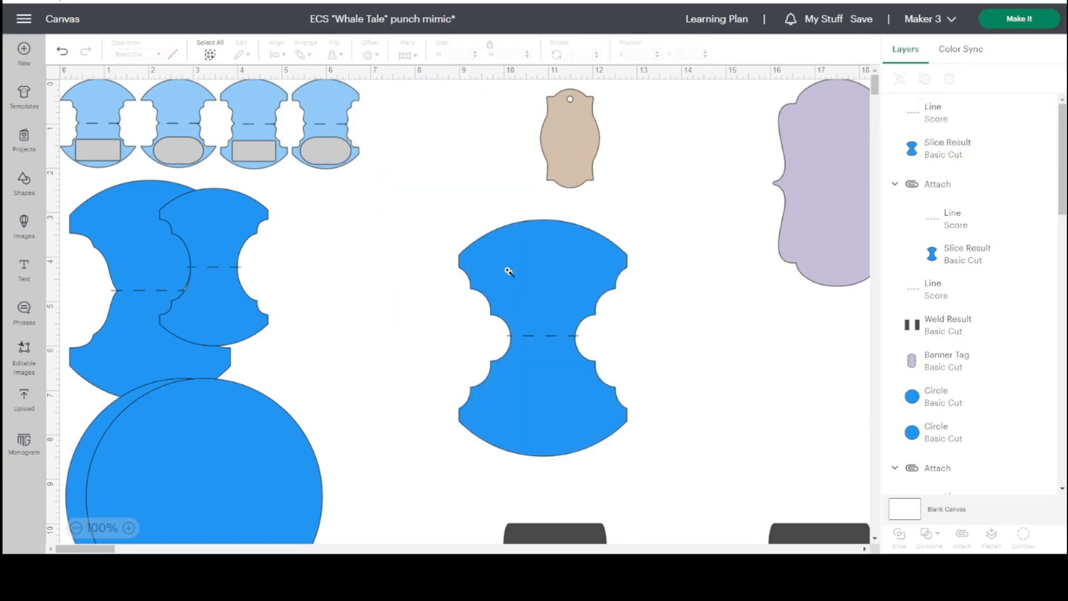
drag(696, 456, 532, 309)
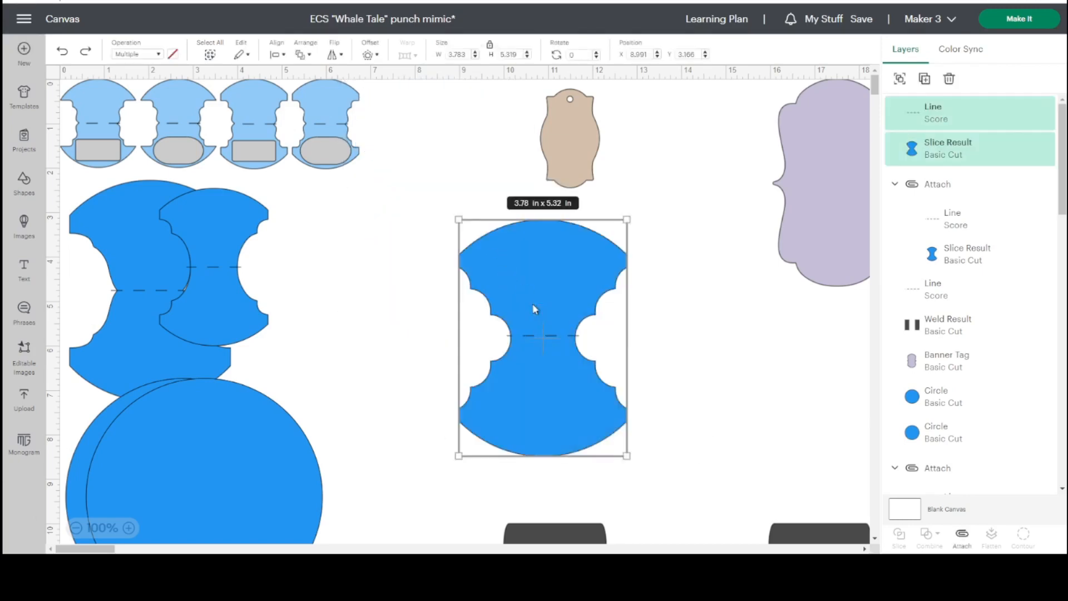
click(277, 54)
click(323, 227)
click(964, 540)
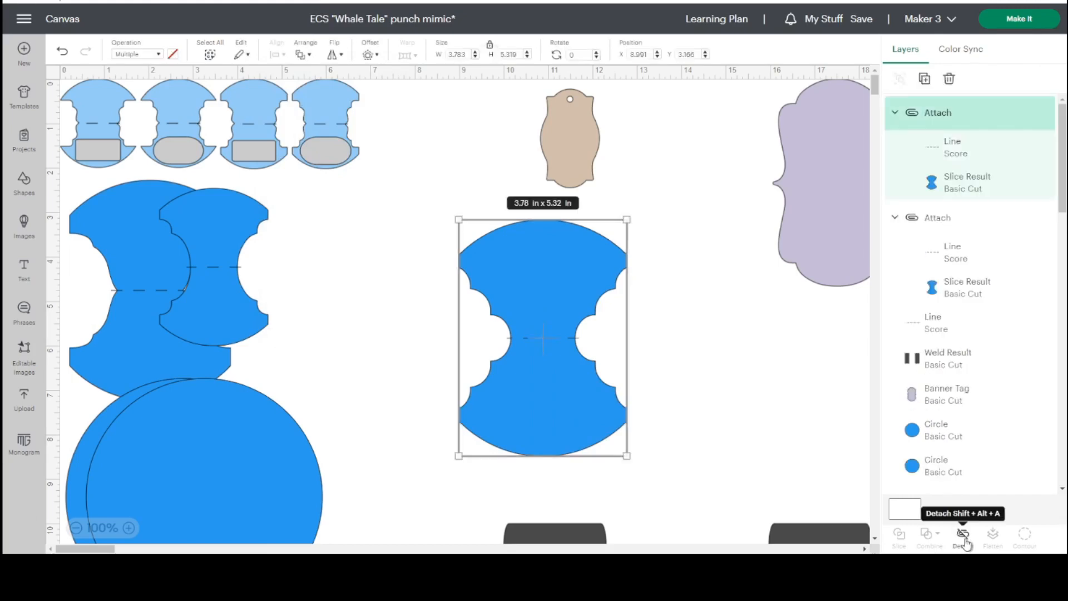
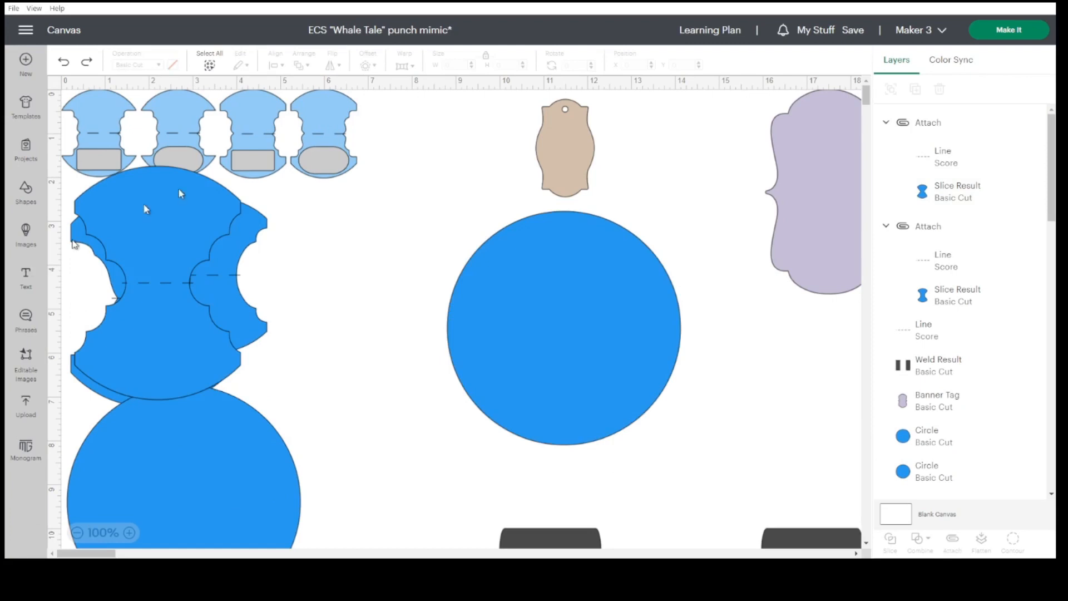
- Place the purple banner tag over the blue circle's right side and stretch it, with proportions unlocked, to about 5.31 in wide by 4.59 in high
drag(821, 173, 669, 308)
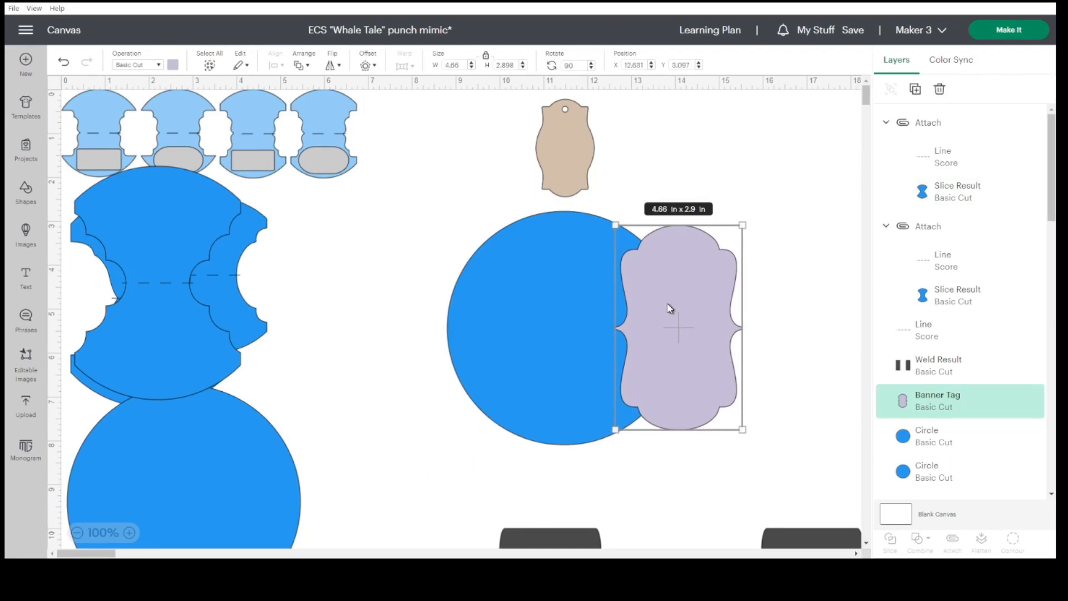
click(486, 57)
drag(741, 431, 848, 426)
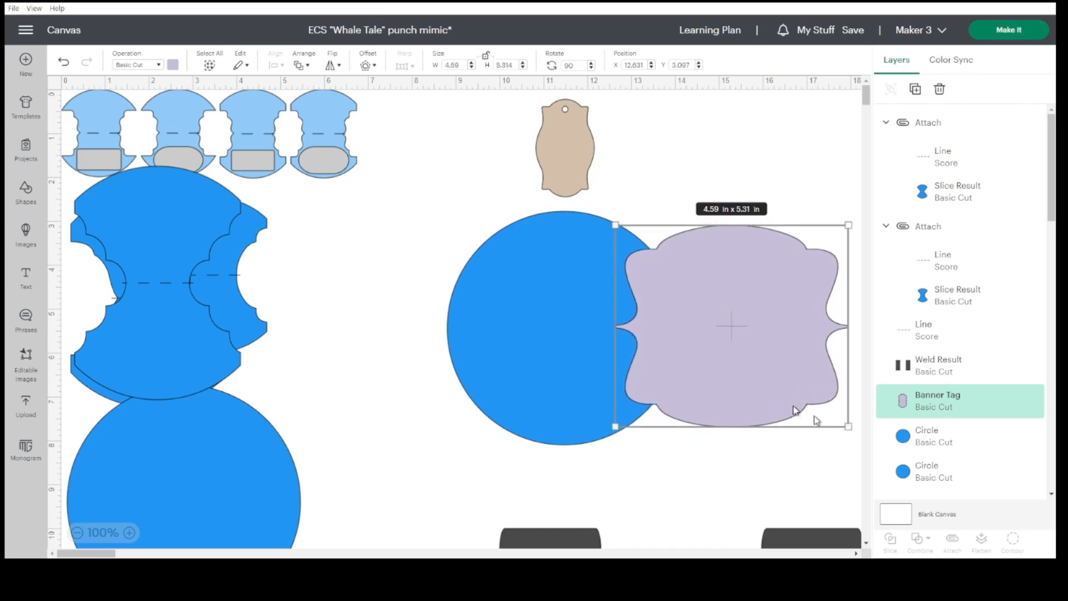
drag(753, 369, 730, 364)
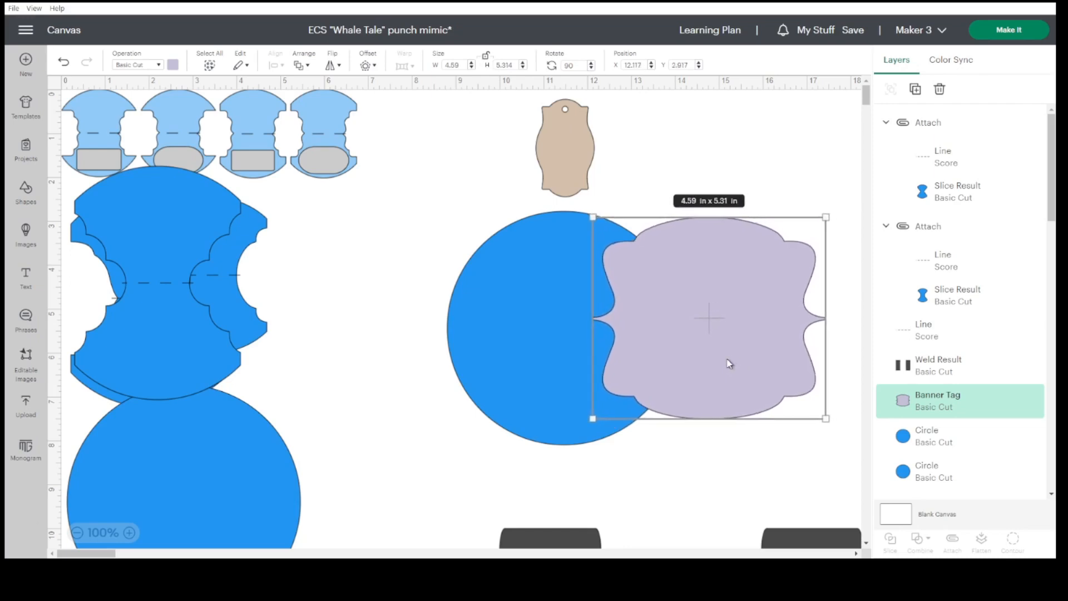
- Duplicate the widened banner tag onto the blue circle's left side and align both tags along their top edges
click(916, 90)
drag(333, 357, 464, 370)
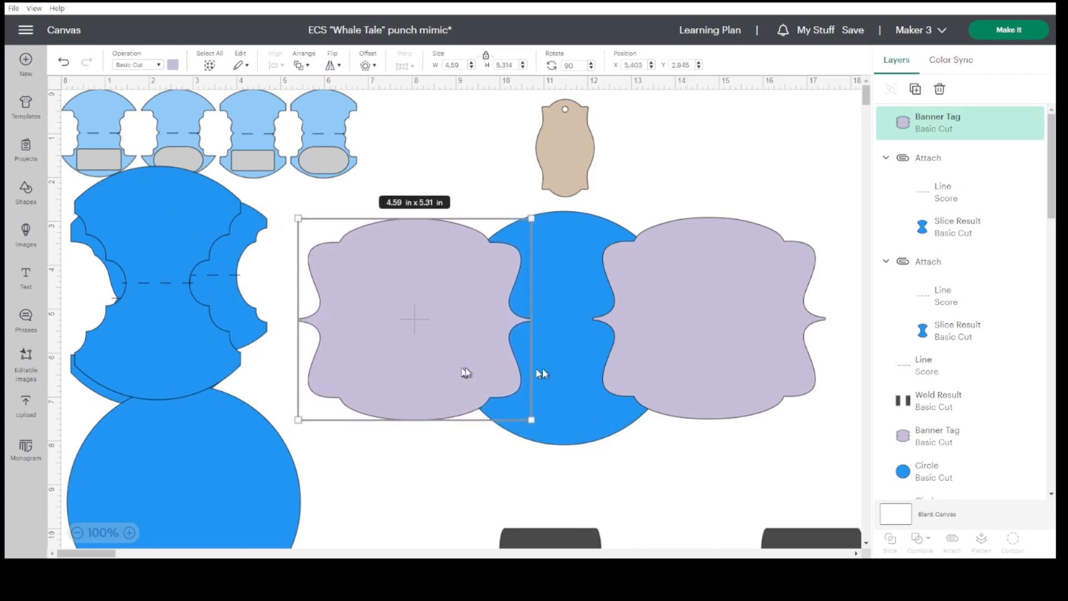
shift+click(700, 362)
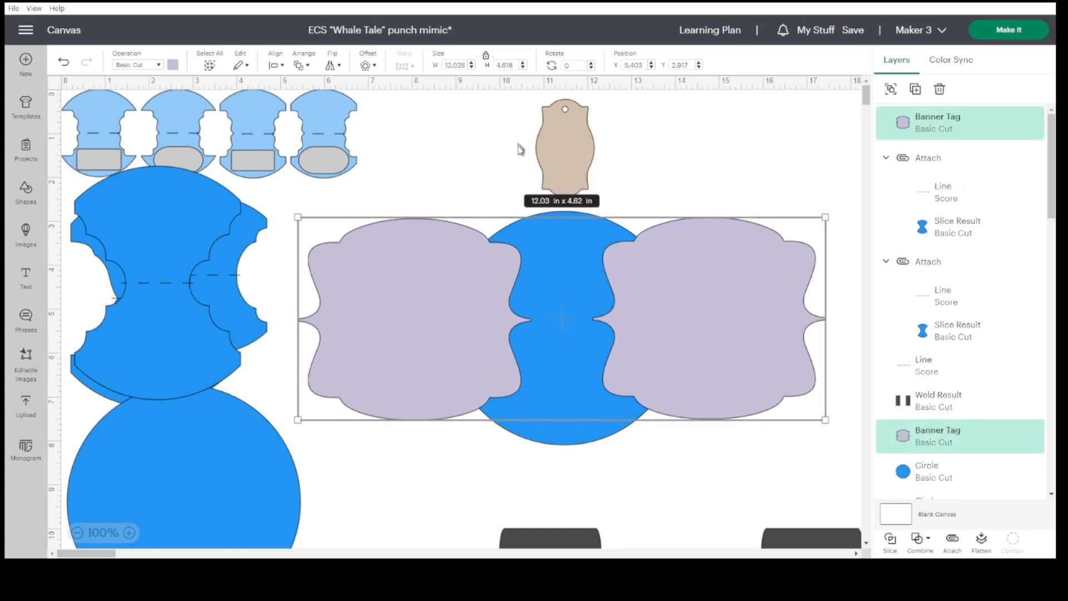
click(276, 67)
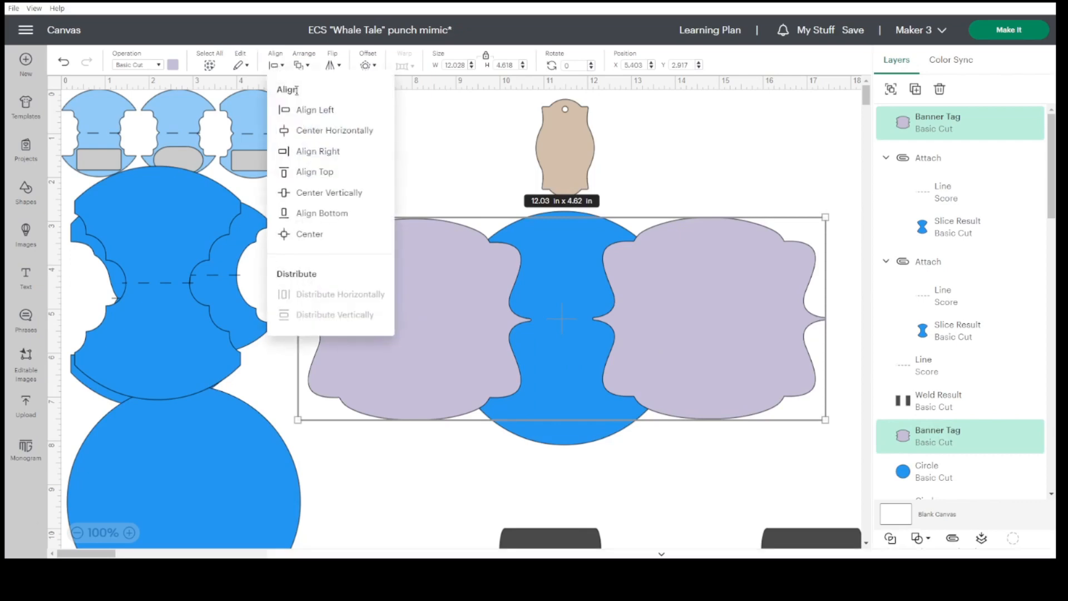
click(331, 173)
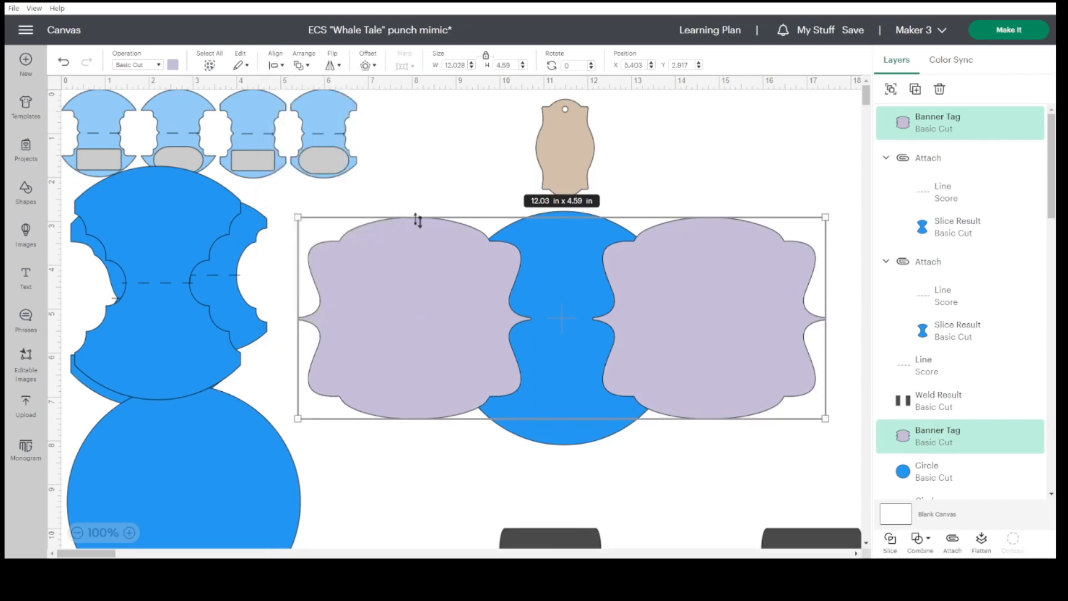
- Weld the two banner tags together and center them with the blue circle
click(921, 537)
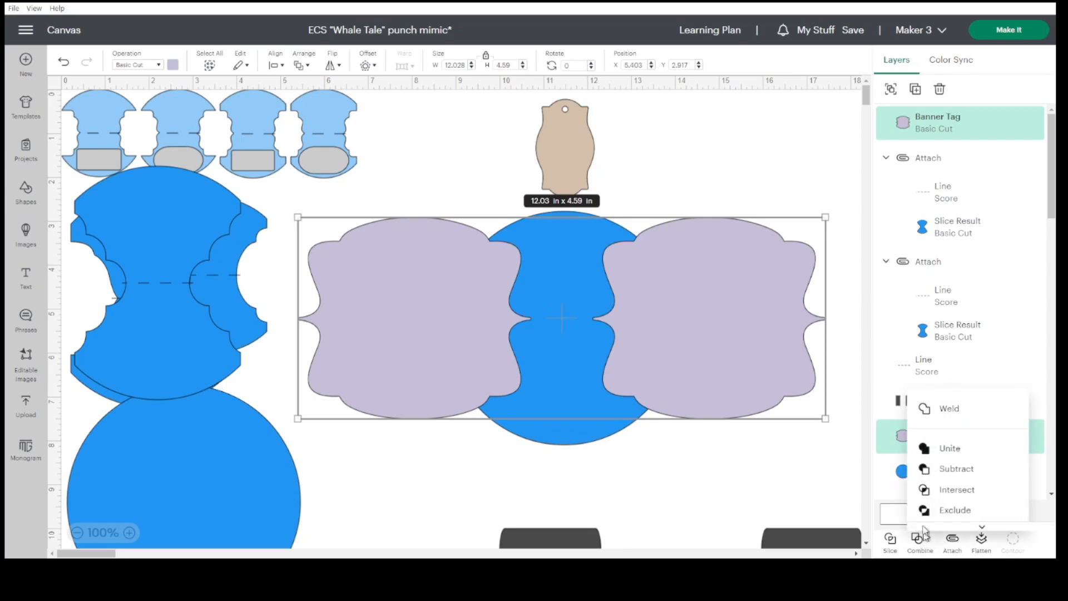
click(936, 407)
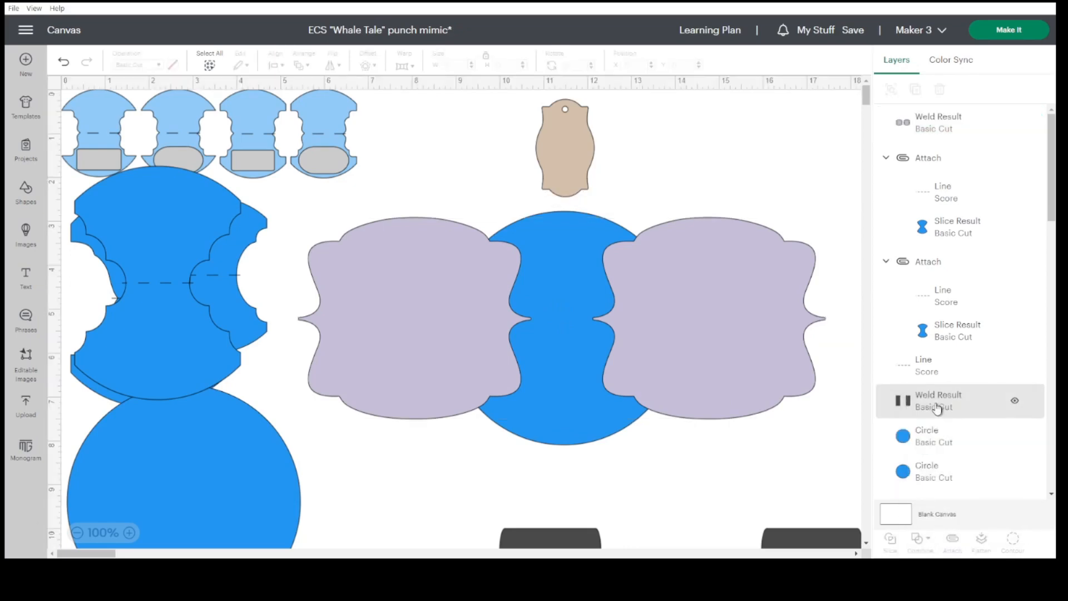
click(671, 490)
drag(671, 490, 581, 371)
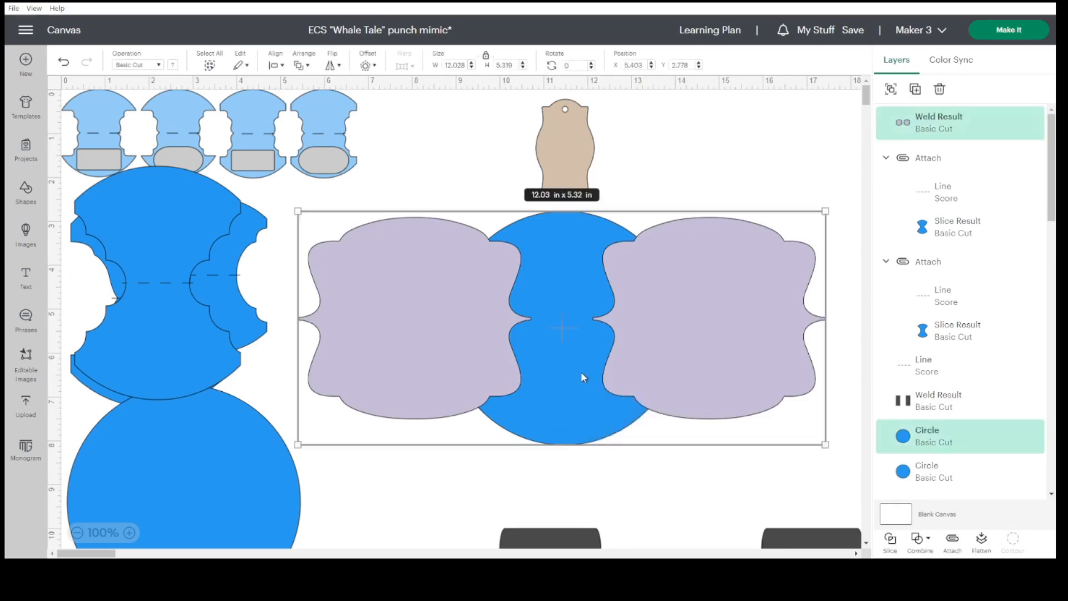
click(276, 67)
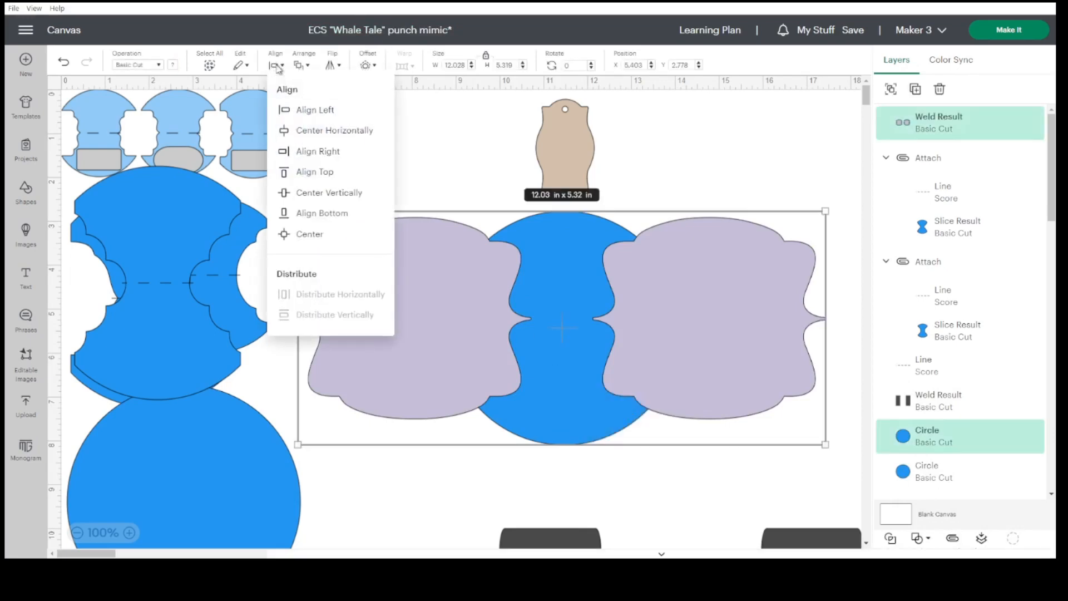
click(310, 234)
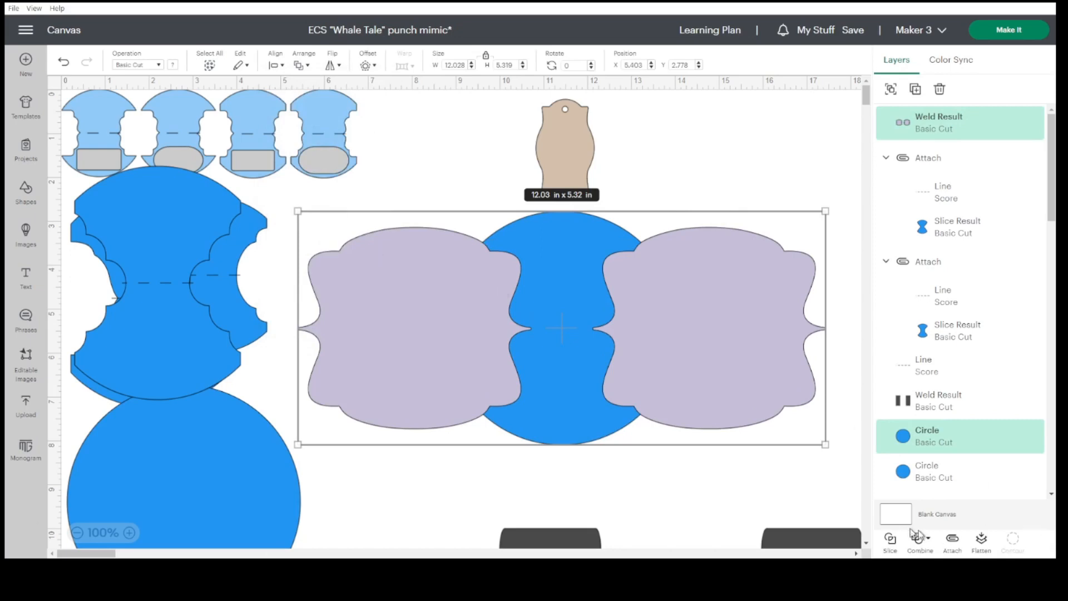
- Slice the circle with the welded tags and delete the leftover purple and blue side pieces
click(892, 541)
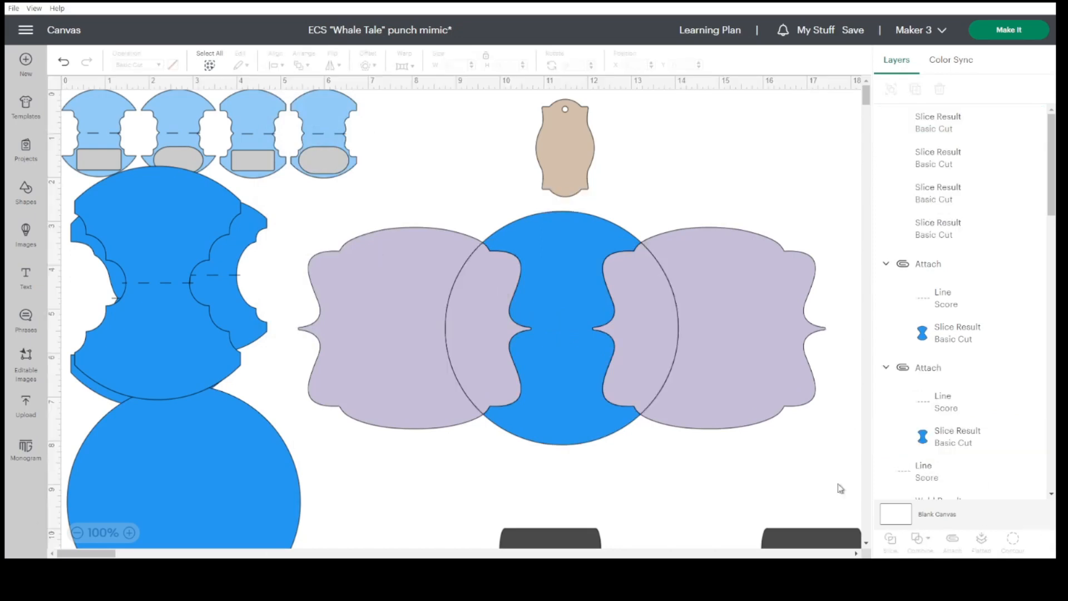
drag(728, 308, 766, 457)
drag(639, 269, 742, 423)
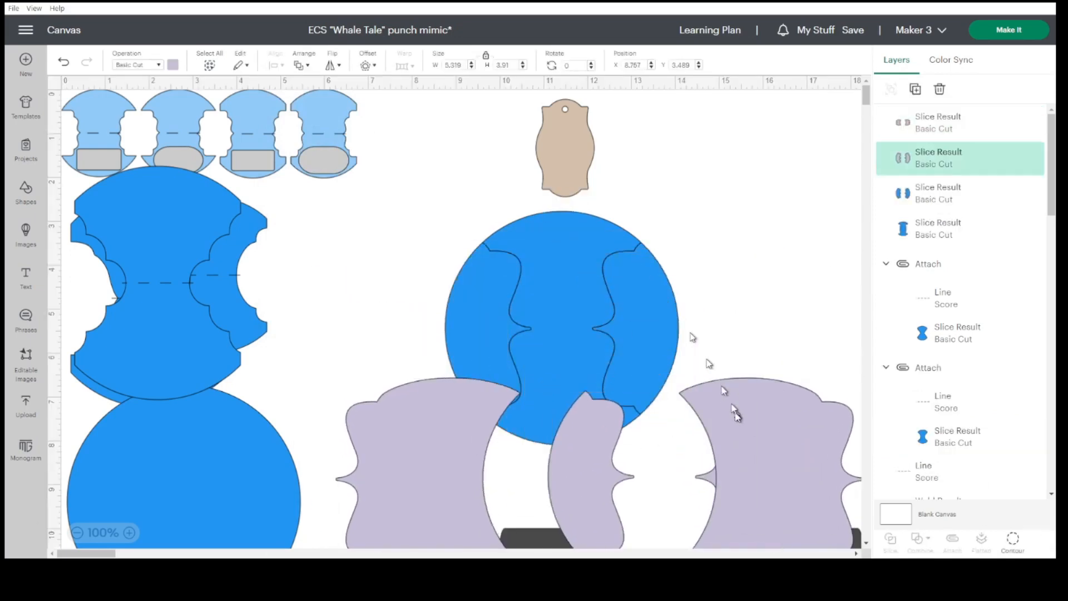
drag(624, 262, 715, 353)
drag(691, 315, 798, 496)
key(Delete)
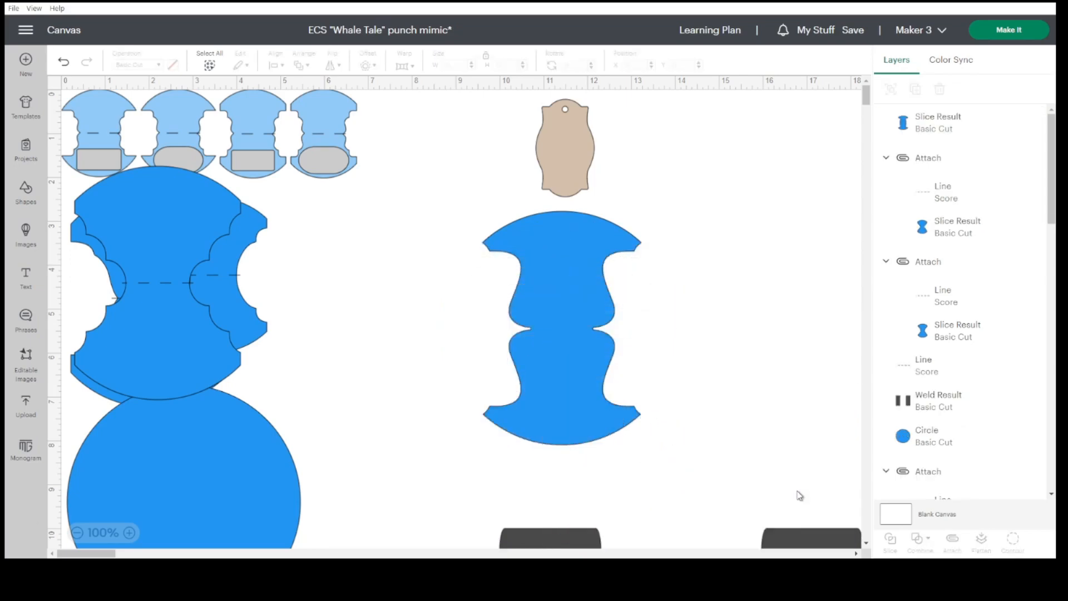
- Reposition the sliced blue shape in the open area below the tan tag
drag(556, 364, 473, 368)
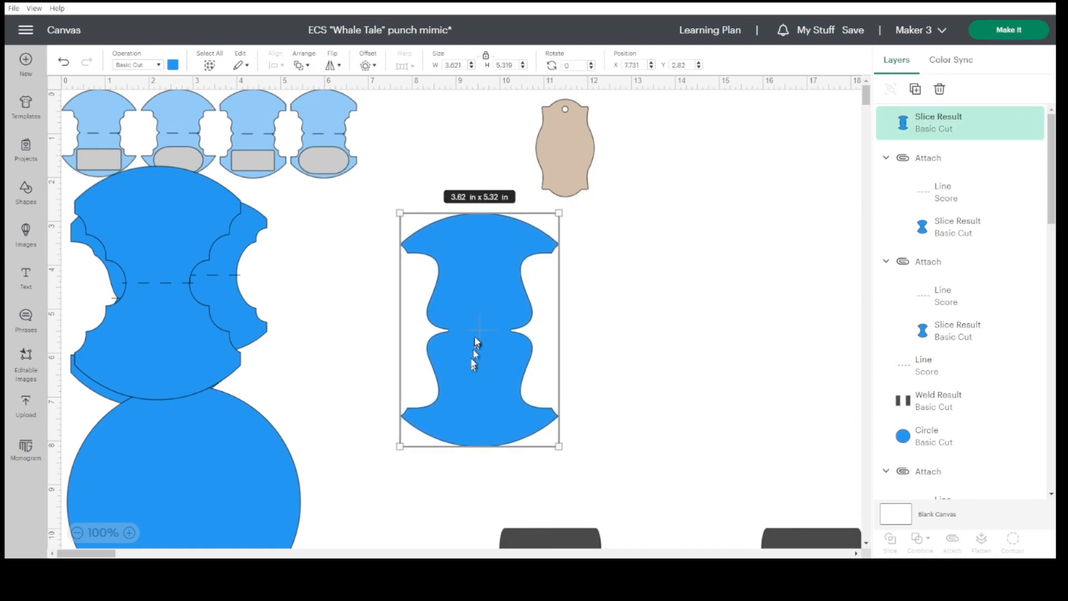
drag(479, 331, 565, 298)
click(577, 550)
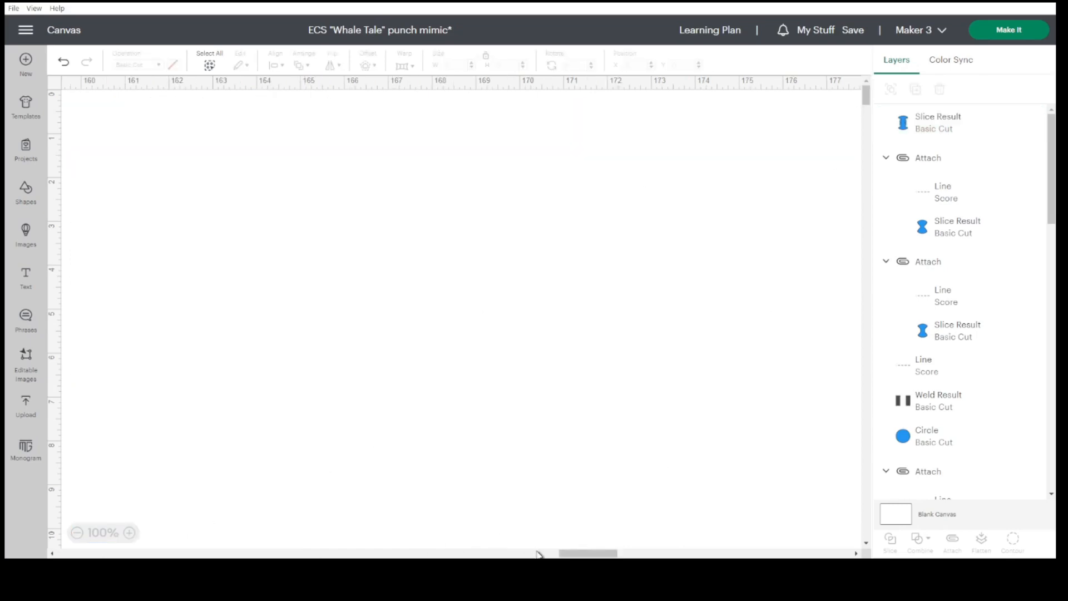
drag(591, 553, 86, 552)
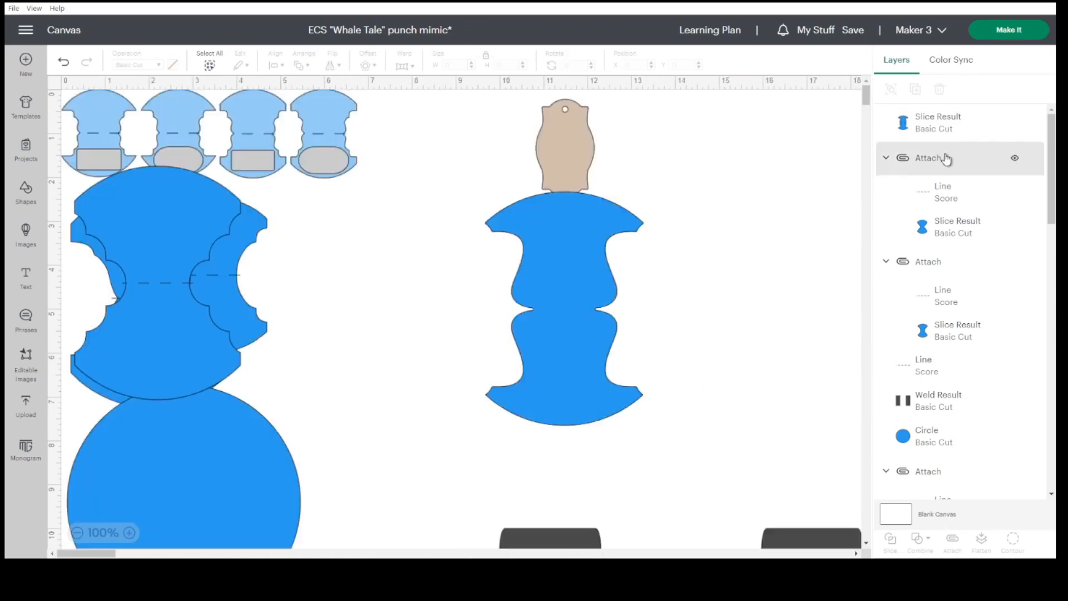
drag(573, 285, 560, 314)
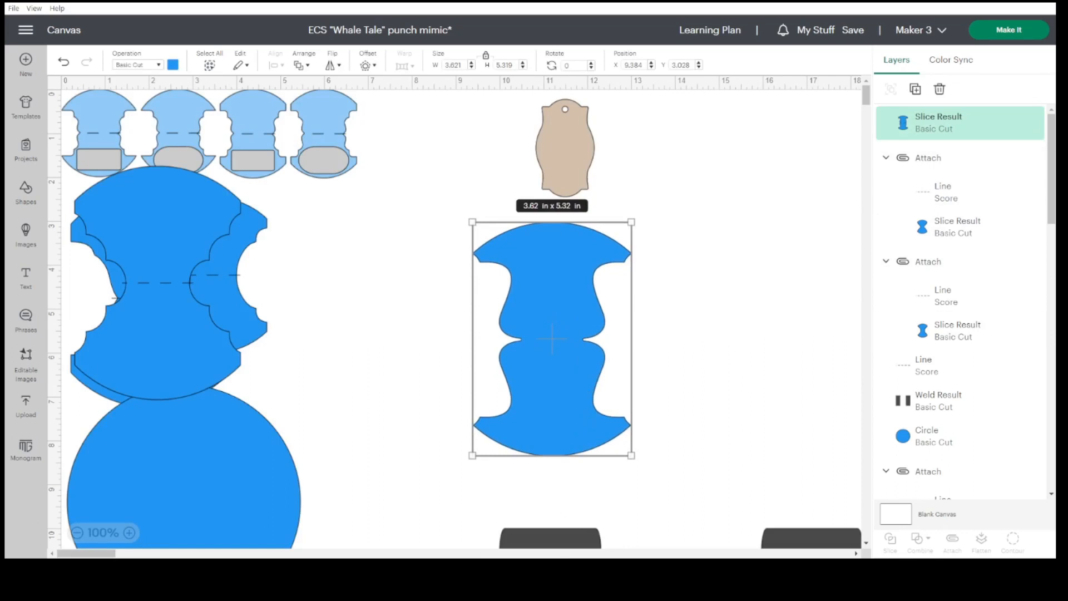
- Duplicate the dark grey bars, place the copy around the sliced blue shape and shrink it to about 7.73 × 5.67 in
click(565, 538)
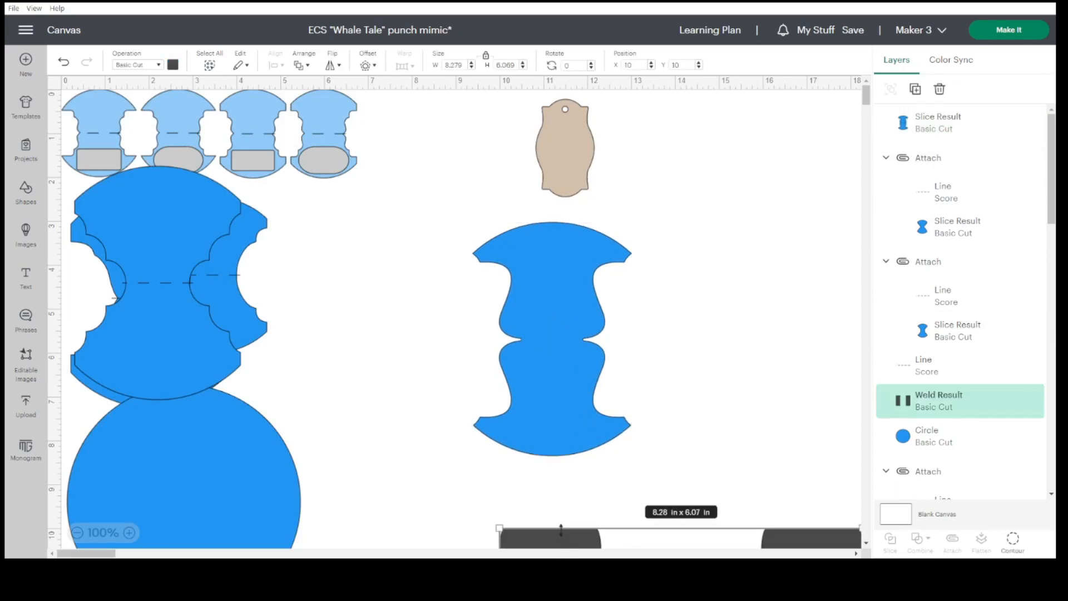
click(915, 89)
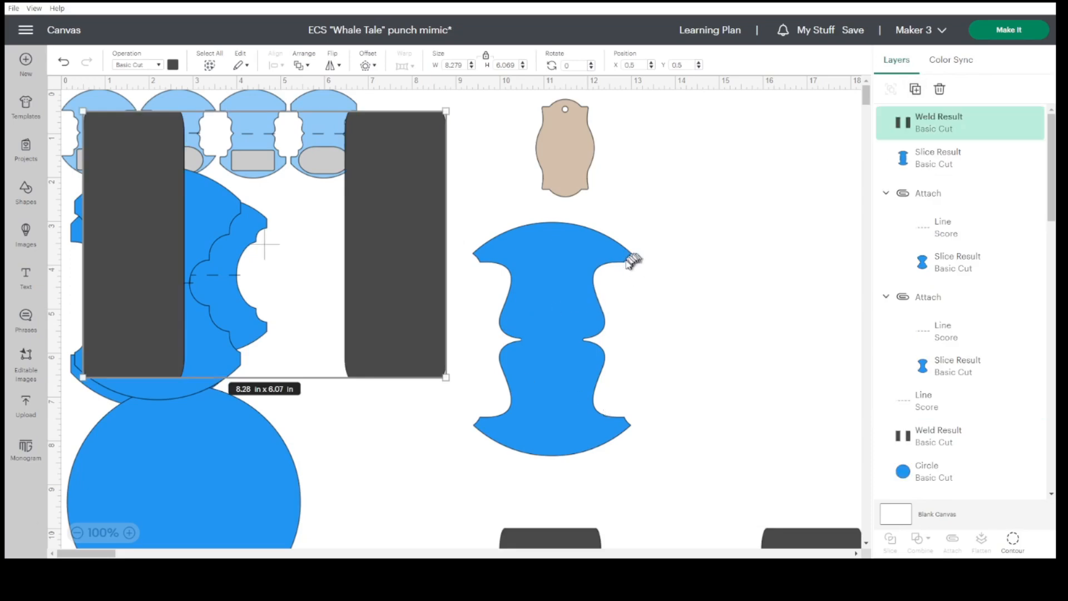
drag(422, 229, 710, 319)
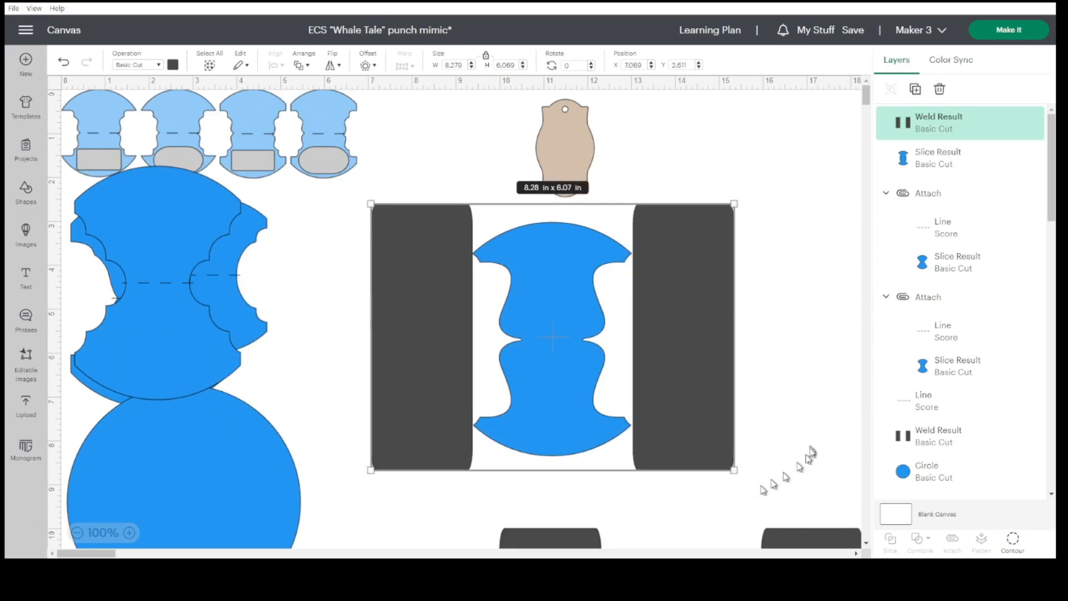
drag(734, 470, 710, 452)
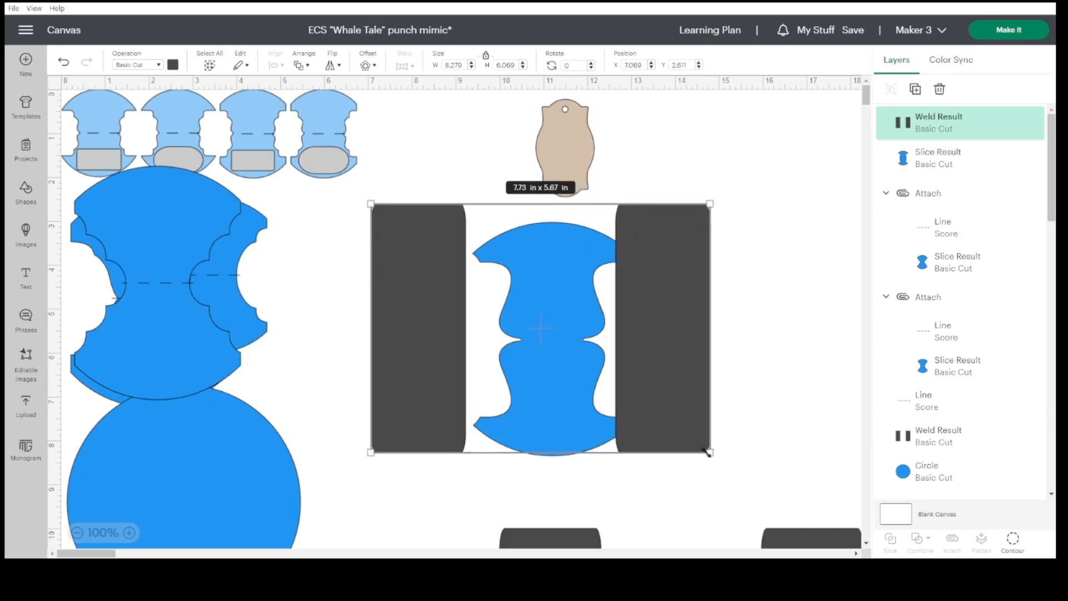
- Move the grey bars aside and duplicate the blue shape, placing the copy beside the finished scored shapes
drag(545, 367, 594, 492)
click(549, 245)
click(916, 90)
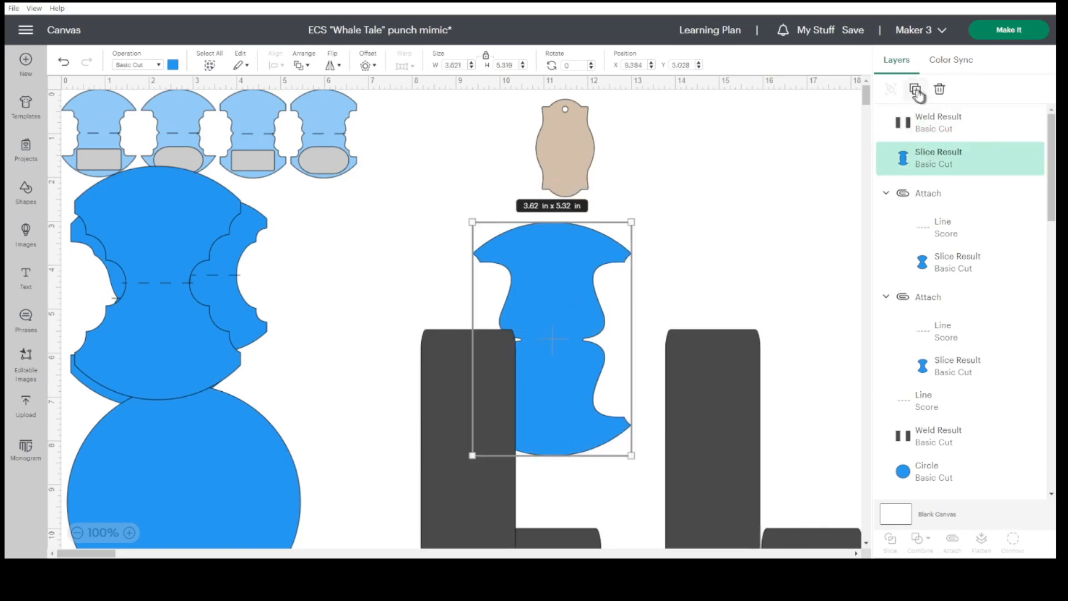
drag(228, 244, 386, 290)
drag(556, 342, 638, 349)
drag(547, 256, 600, 272)
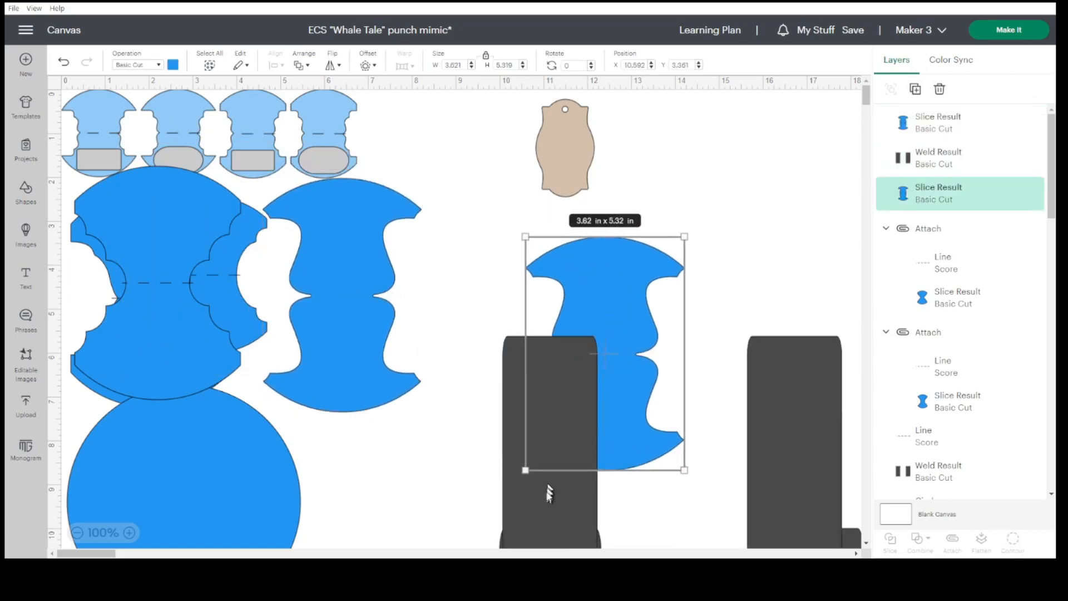
- Move the grey bars back over the original blue shape's side tips and shrink them to about 7.34 × 5.38 in
drag(548, 495, 481, 395)
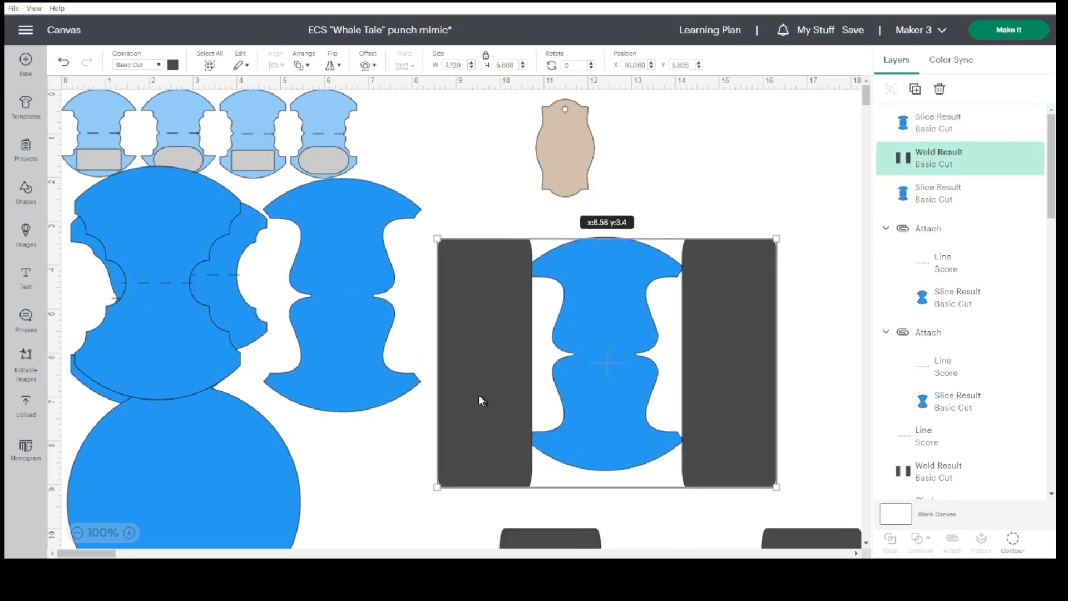
drag(434, 489, 450, 477)
drag(473, 418, 464, 418)
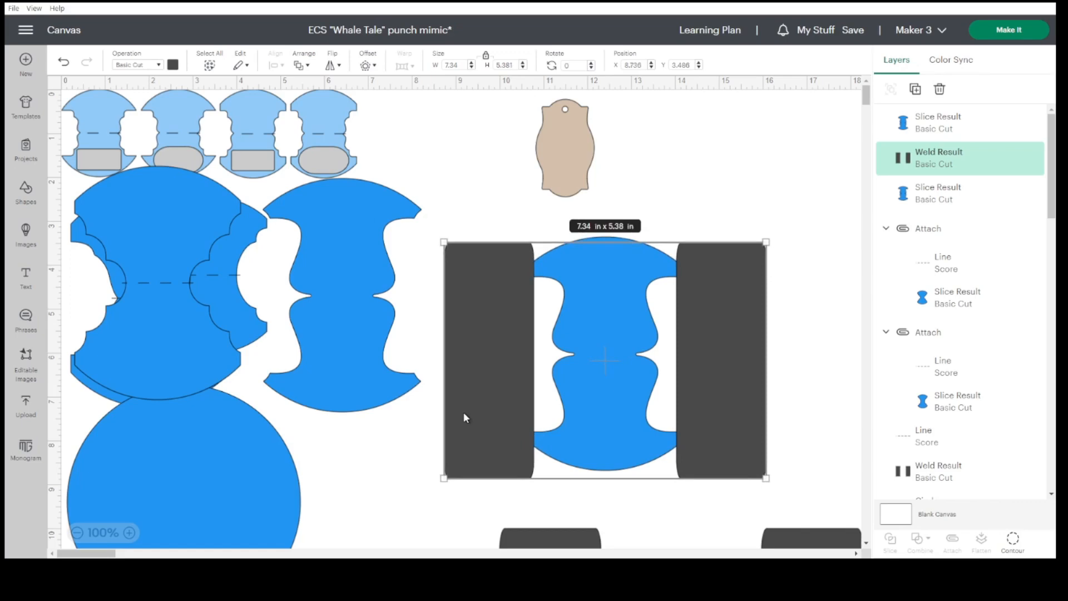
- Send the grey bars to the back and shrink them to about 7.09 × 5.2 in, positioned evenly around the blue shape
right_click(465, 416)
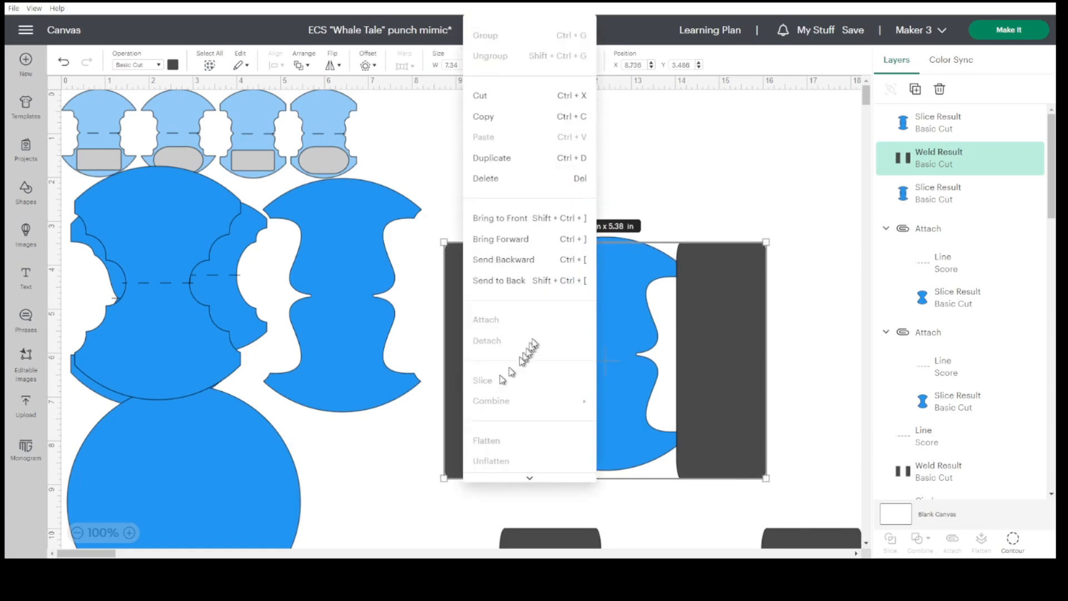
click(538, 279)
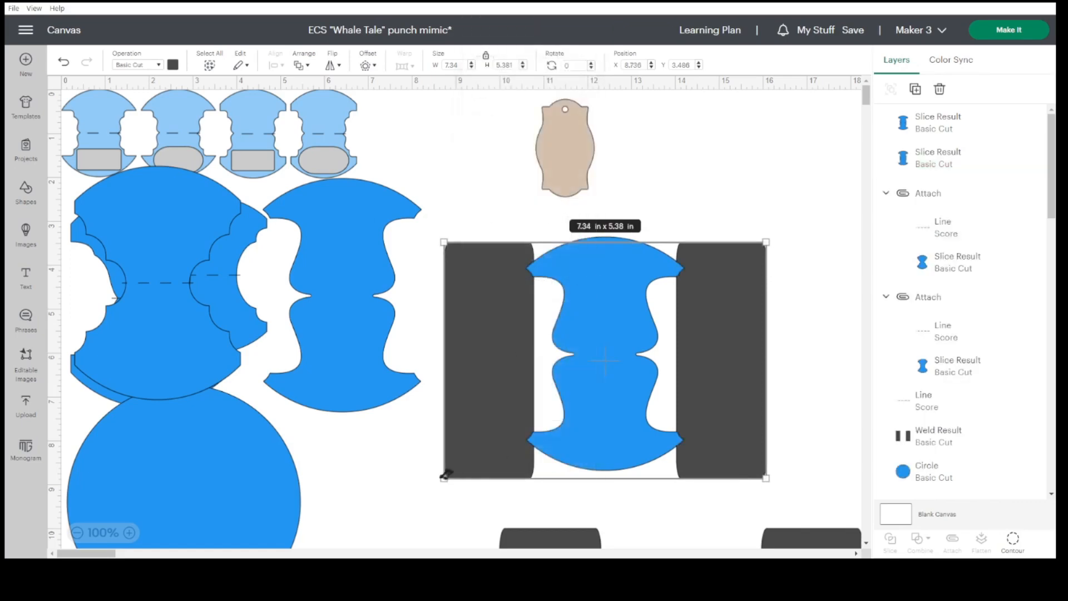
drag(443, 477, 454, 470)
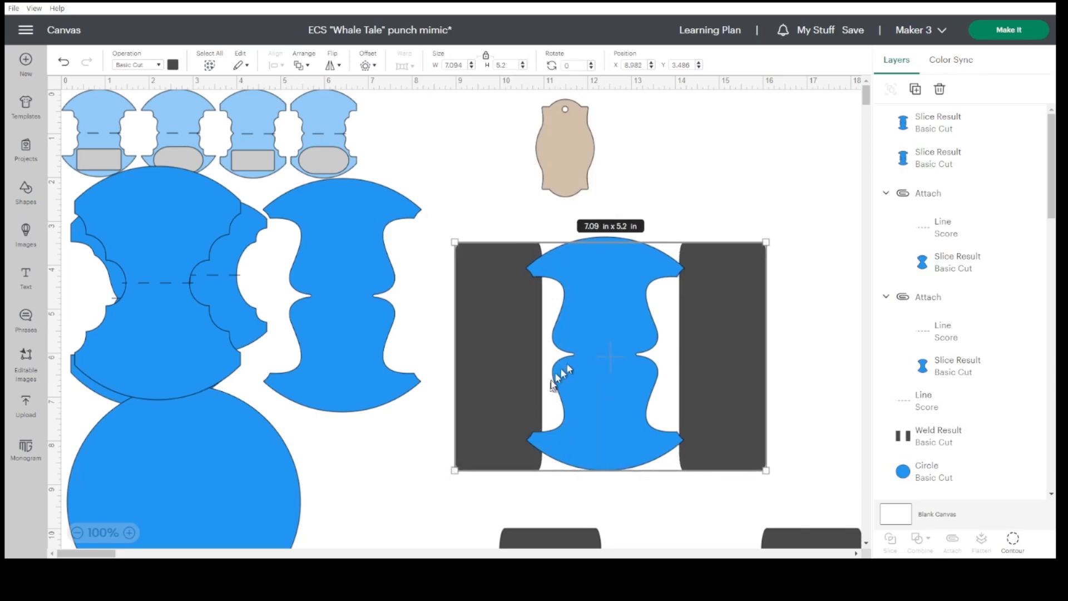
drag(507, 369, 503, 370)
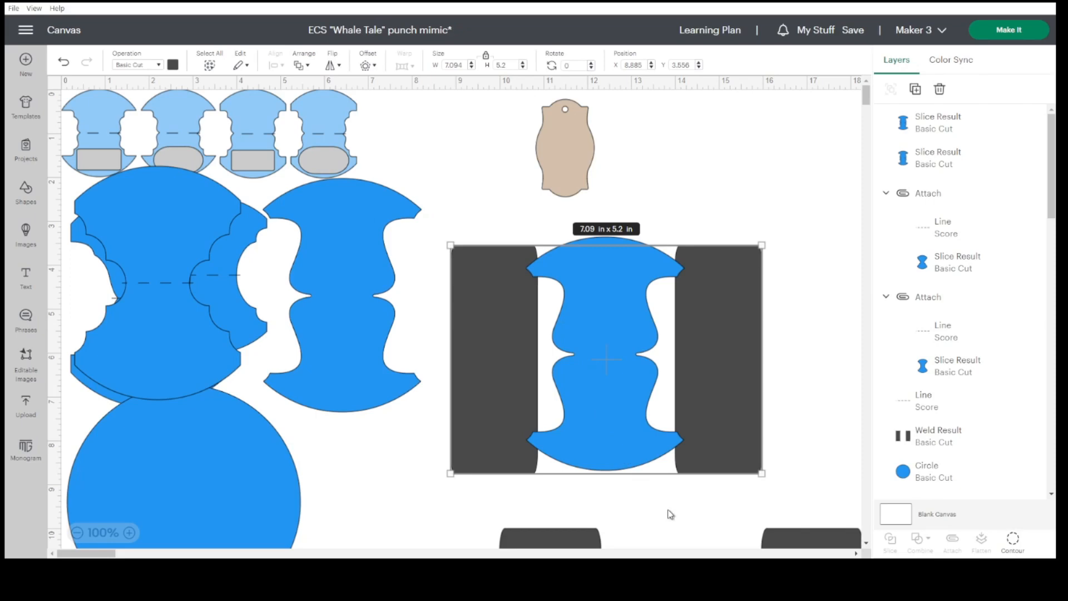
- Center the grey bars and the blue shape on each other, then slice the side tips with the bars
click(673, 479)
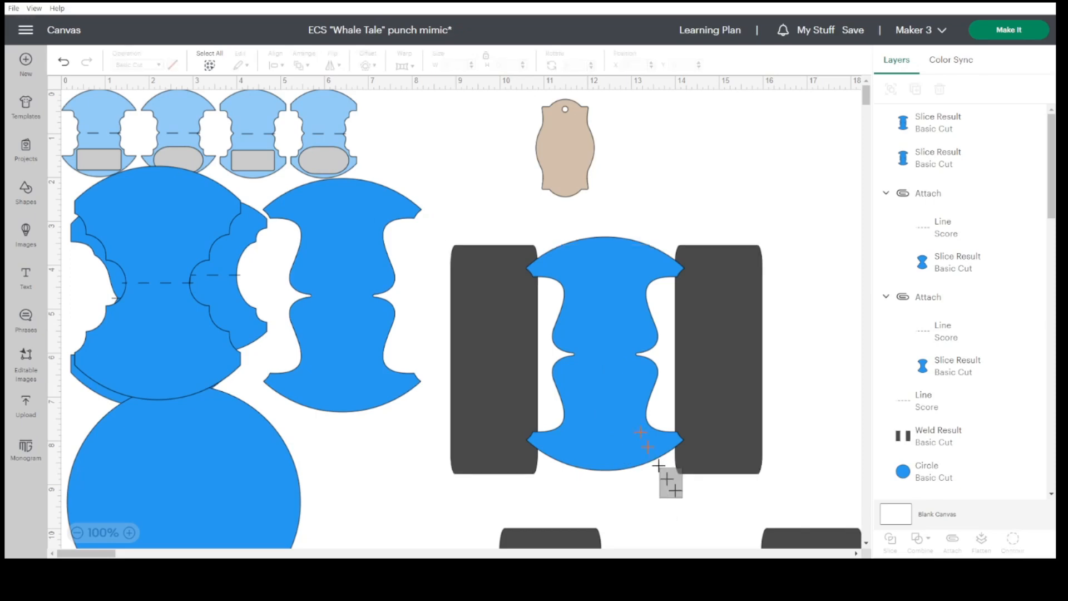
click(619, 388)
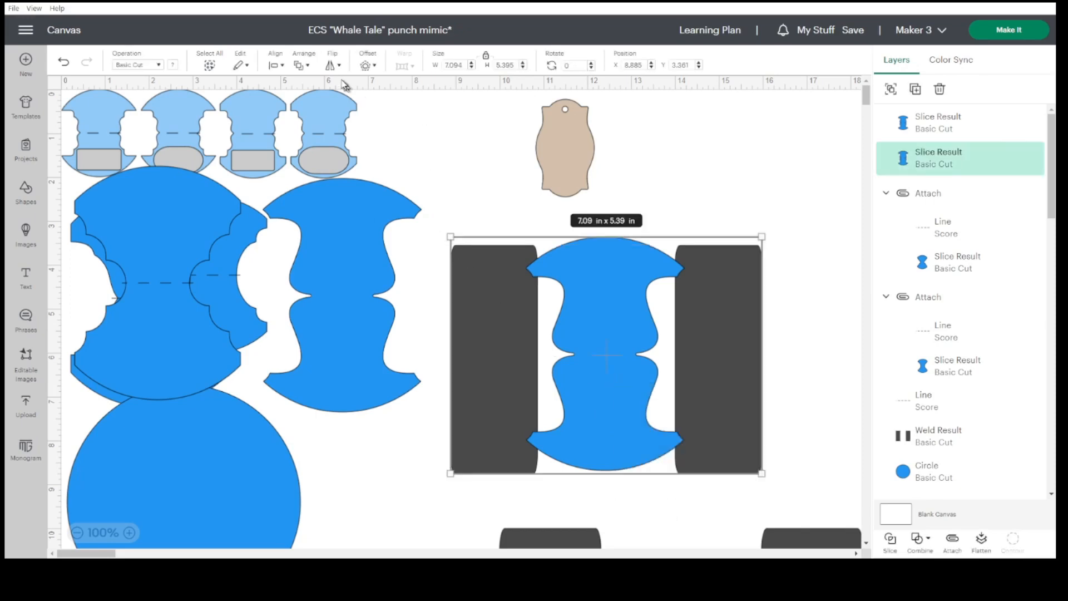
click(281, 66)
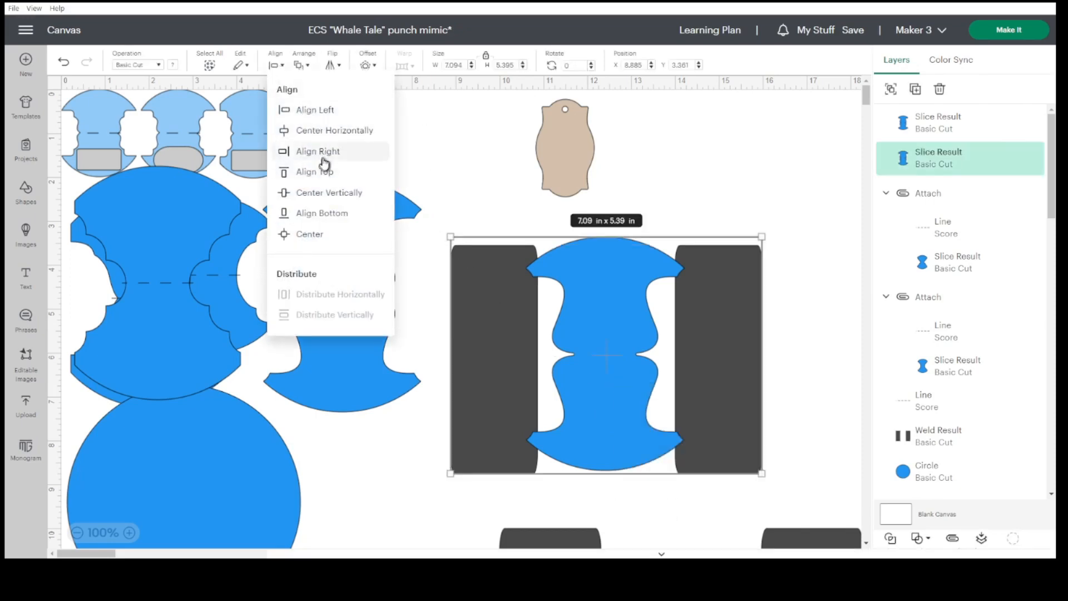
click(309, 233)
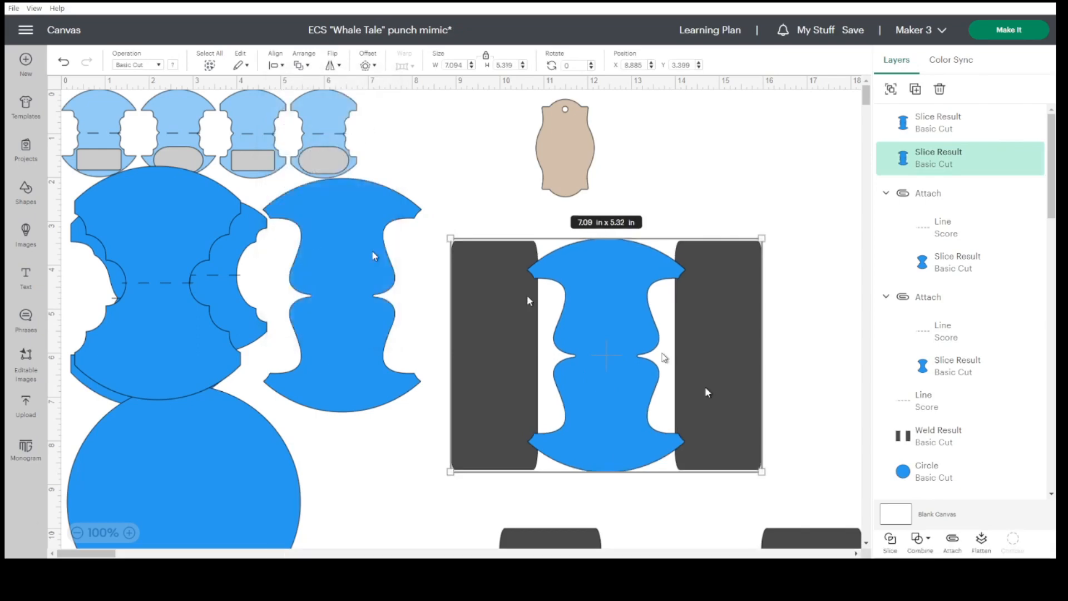
click(890, 540)
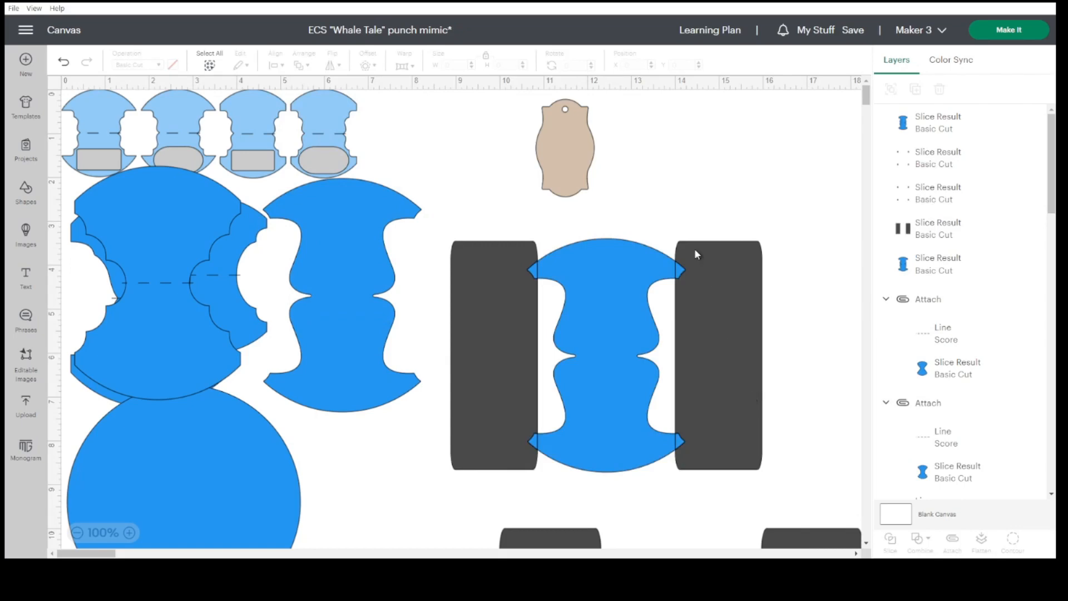
- Delete the grey bars and cut-off side tips, then place the untrimmed blue copy beside the trimmed shape
drag(694, 248, 775, 321)
drag(681, 271, 763, 343)
drag(732, 270, 803, 396)
key(Delete)
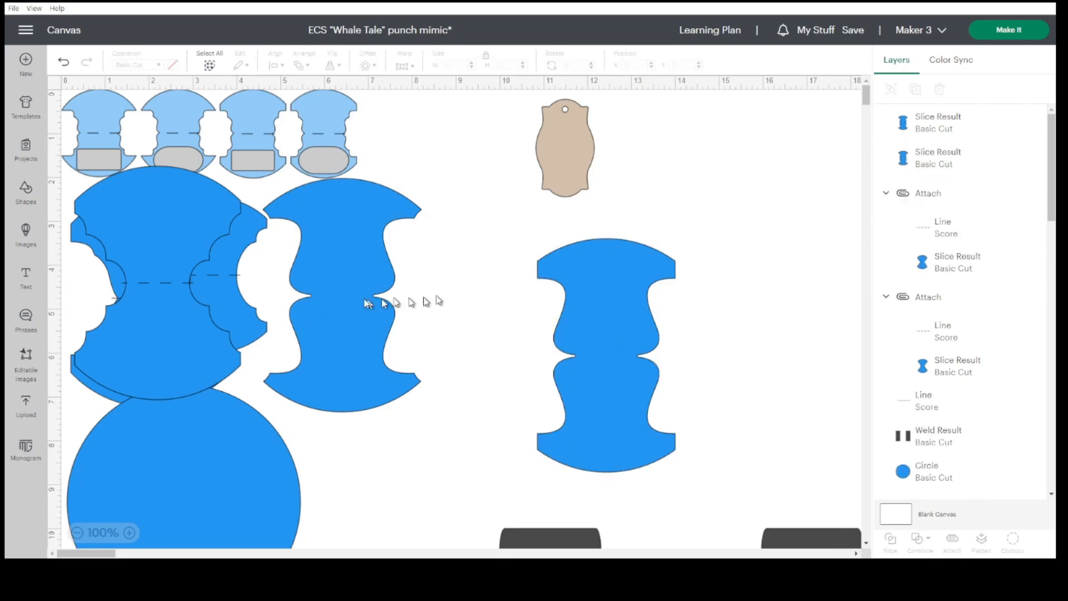
drag(364, 299, 465, 358)
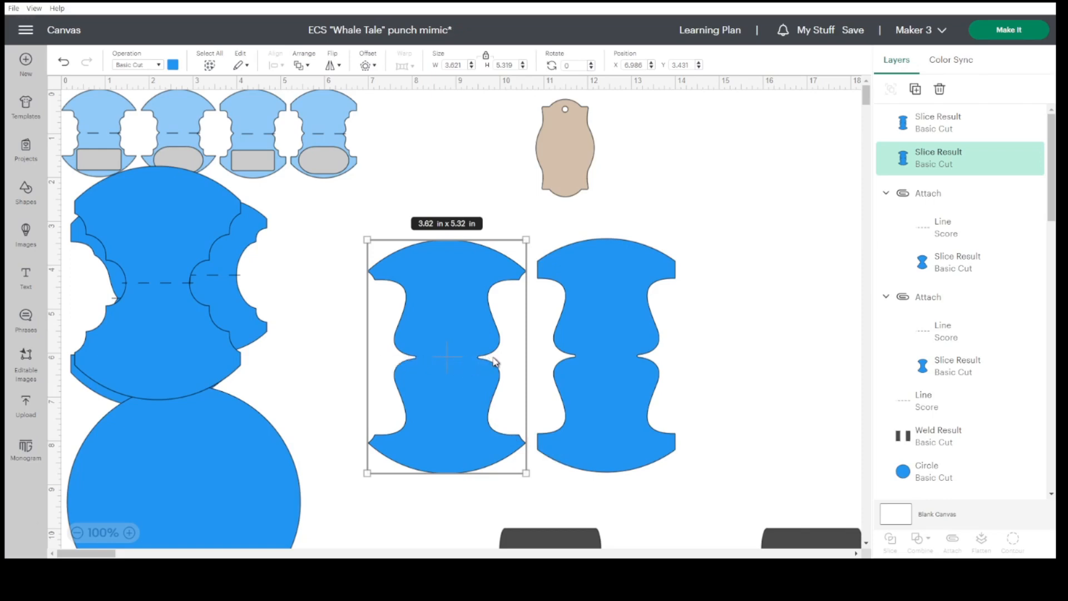
- Make two duplicates of the score line from one of the finished attached shapes
click(226, 275)
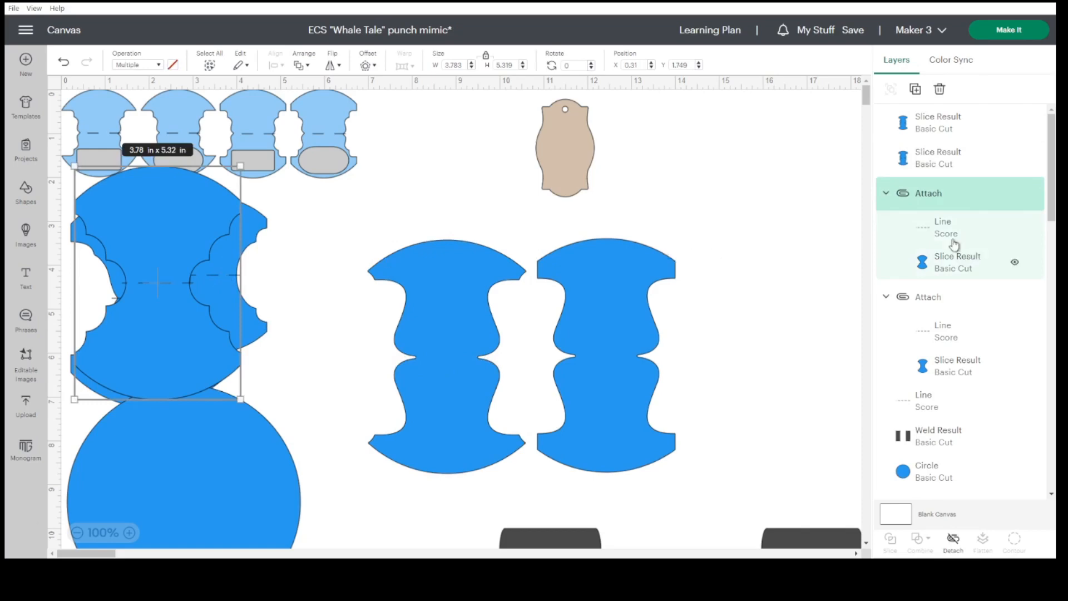
click(927, 229)
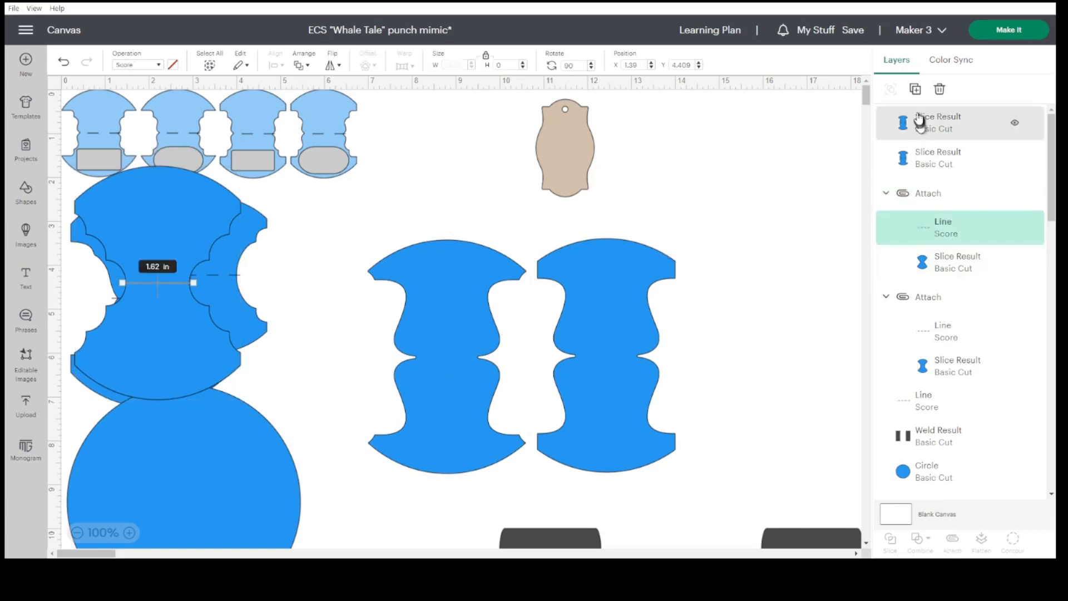
click(914, 89)
click(915, 89)
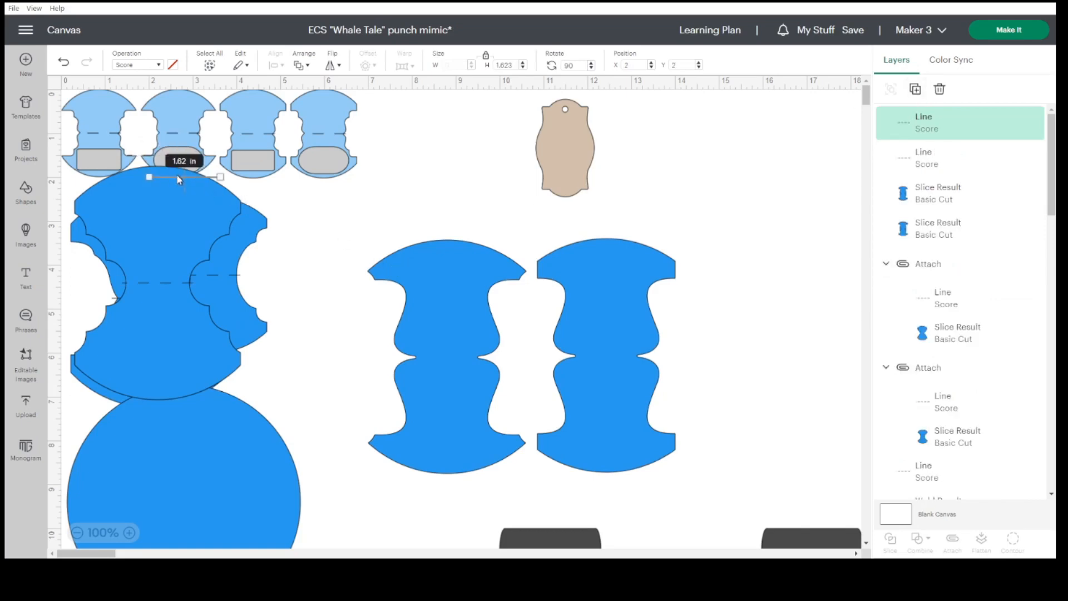
- Place one score line across each new shape's waist, sized about 1.87 in on the untrimmed shape and 1.71 in on the trimmed one
drag(179, 179, 354, 217)
click(190, 158)
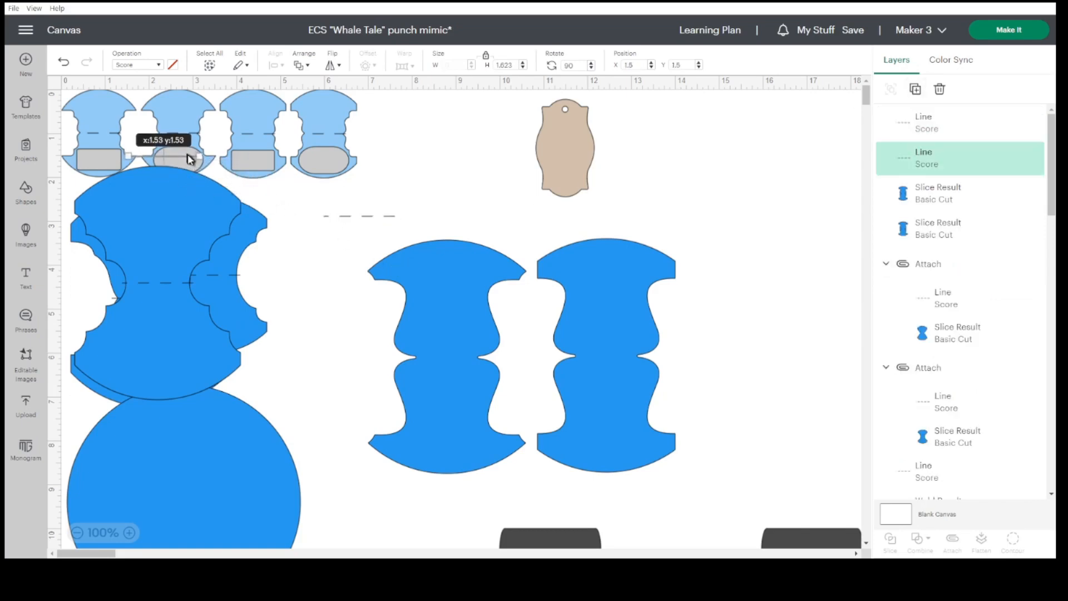
drag(189, 158, 492, 356)
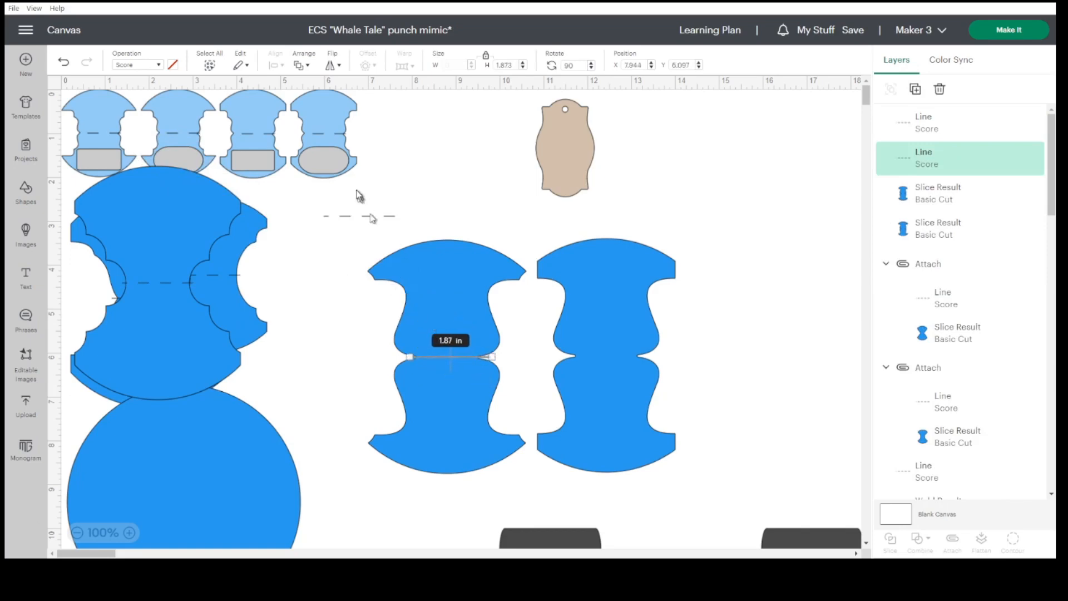
drag(362, 216, 610, 356)
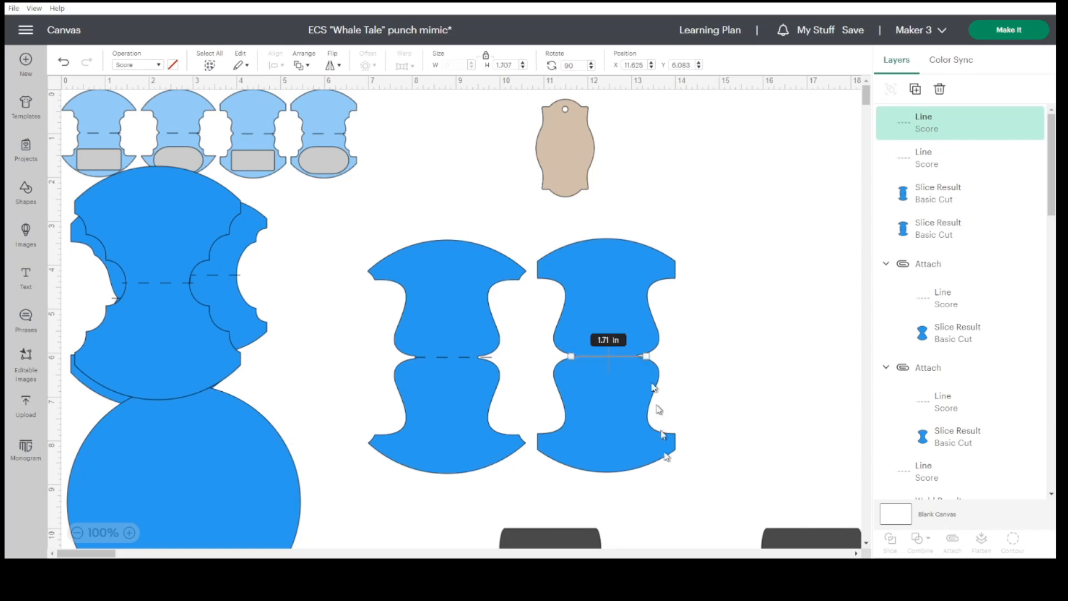
- Center the score line on the trimmed blue shape and attach the two together
shift+click(606, 329)
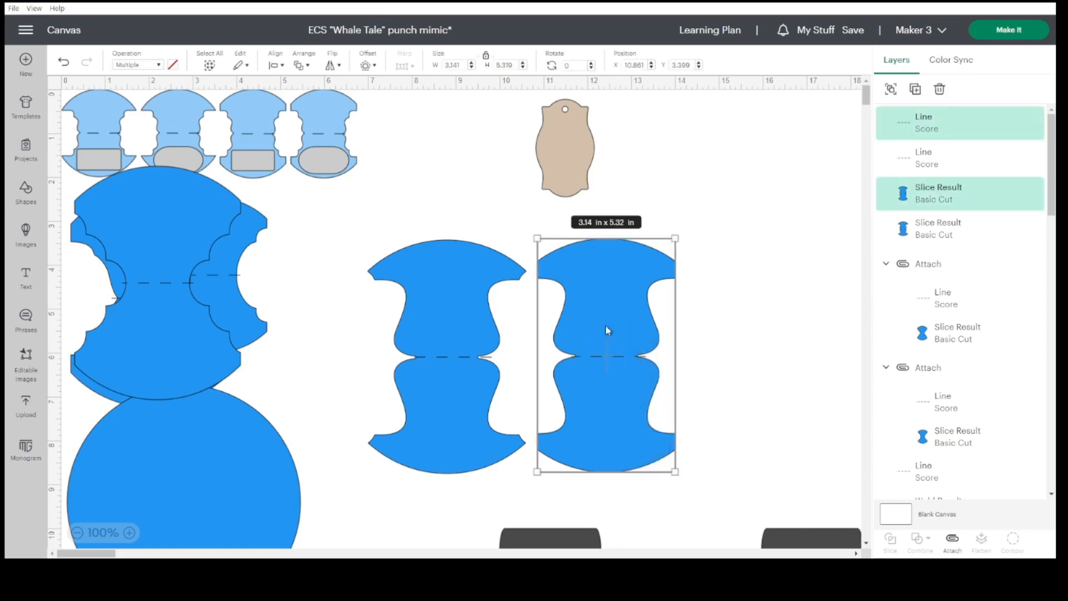
click(274, 66)
click(287, 234)
click(952, 540)
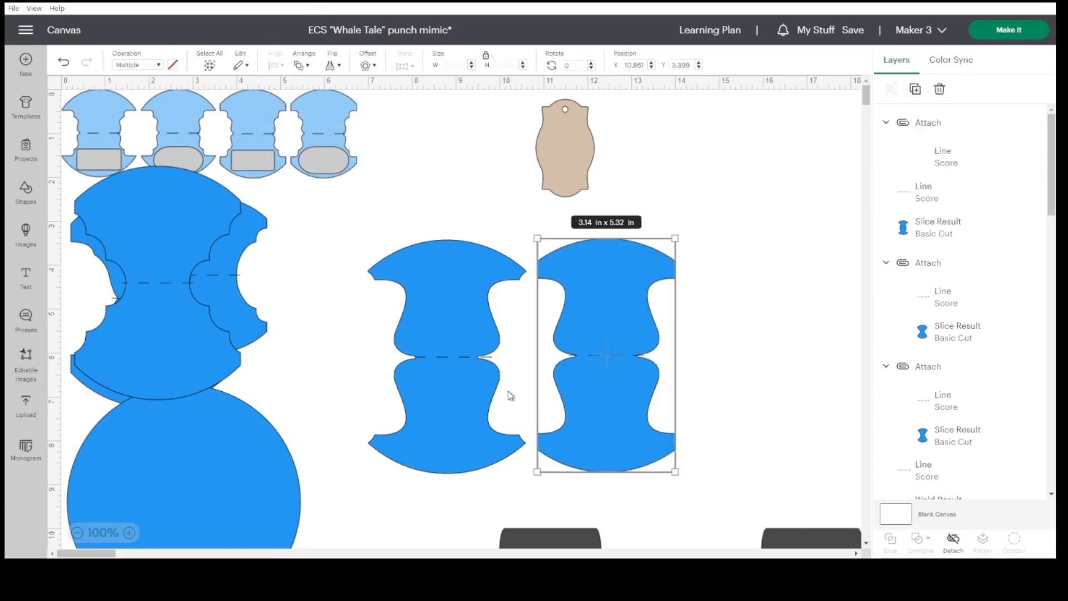
- Center the score line on the untrimmed blue shape and attach the two together
drag(389, 218, 460, 419)
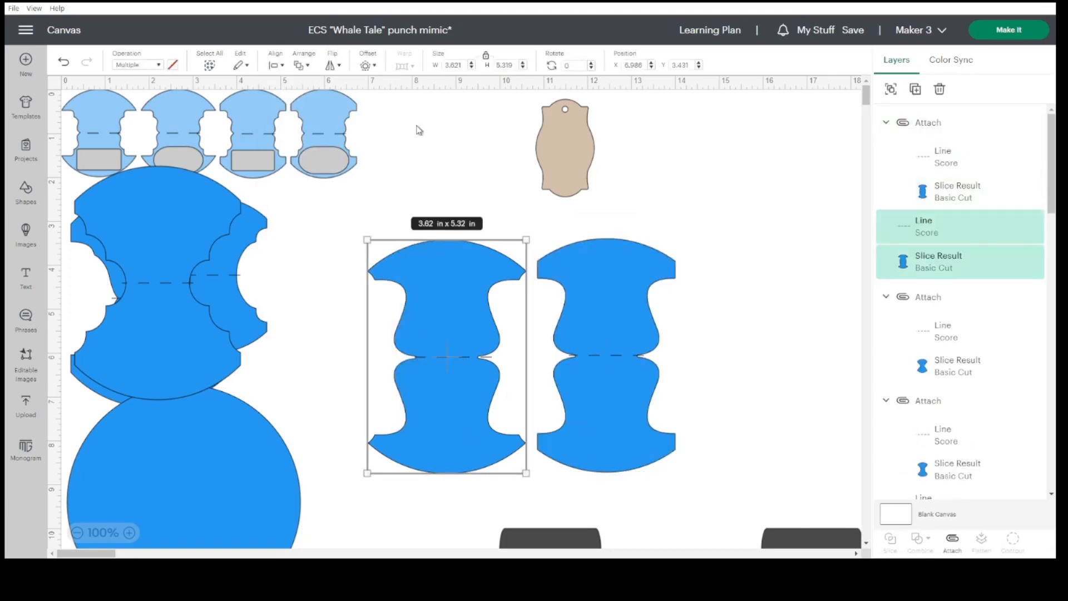
click(275, 65)
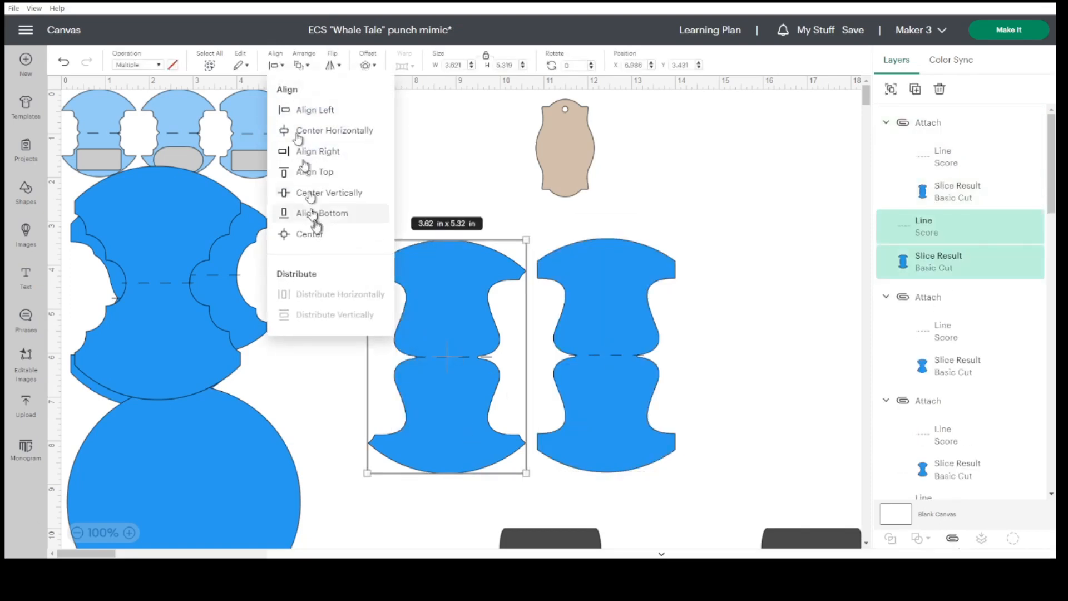
click(311, 235)
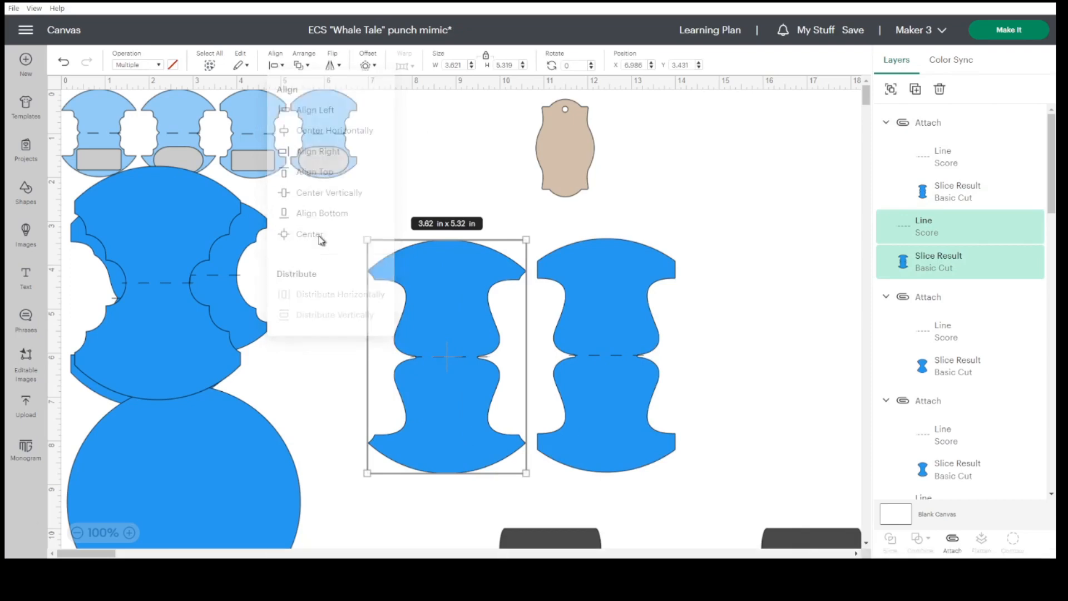
click(951, 545)
click(761, 356)
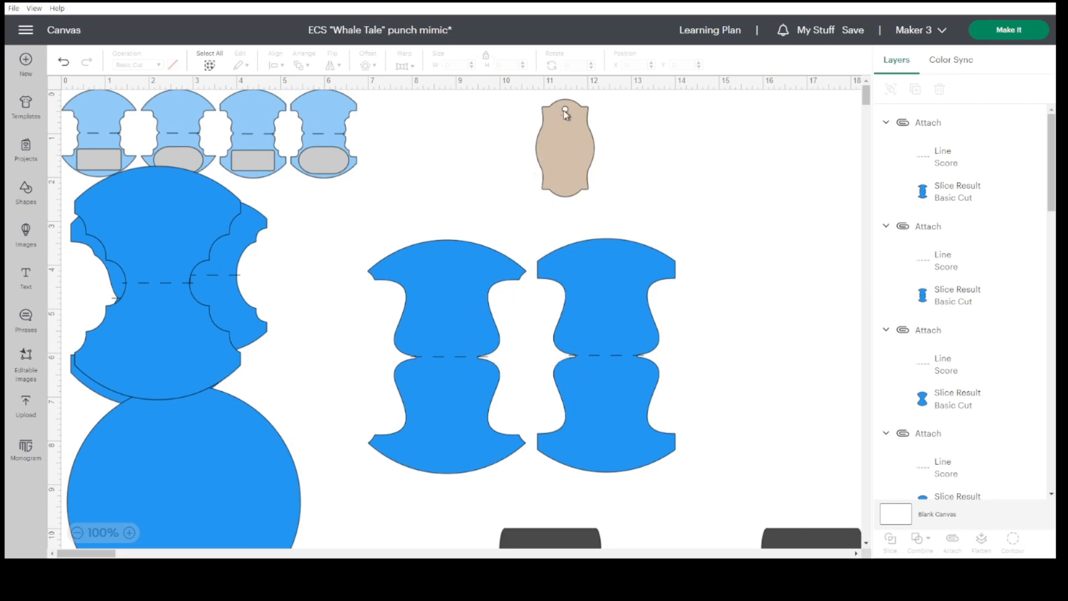
- Move the tag aside, stack both new scored shapes on the finished ones, and bring the blue circle into the open canvas area
drag(569, 143, 695, 174)
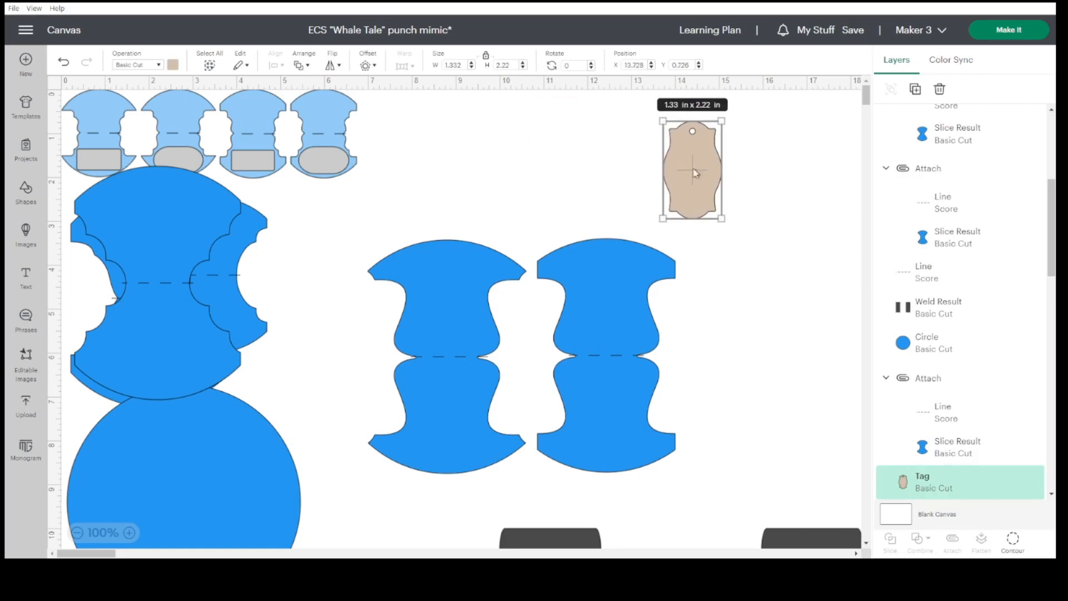
drag(634, 338, 166, 281)
drag(425, 330, 150, 296)
drag(266, 491, 626, 318)
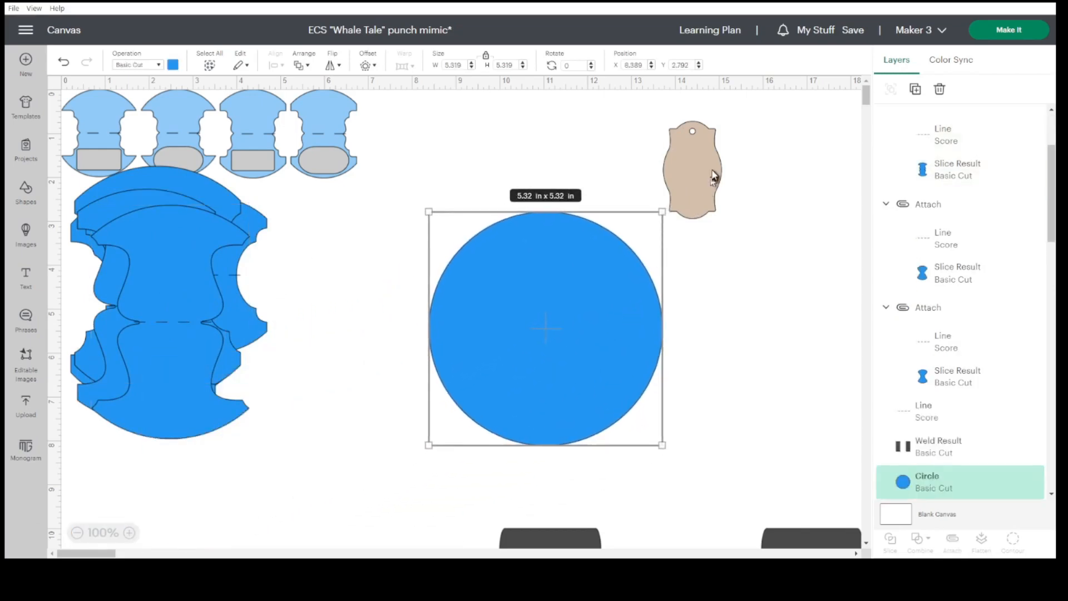
- Rotate the beige tag to 90° and place it beside the blue circle at mid-height
drag(715, 178, 777, 345)
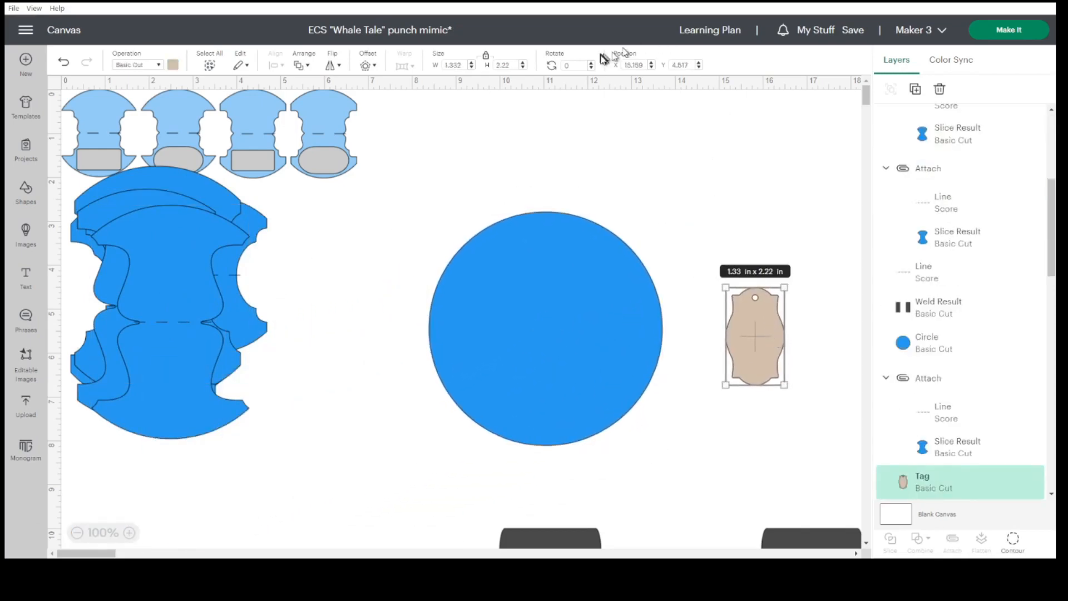
click(573, 65)
text(90)
key(Return)
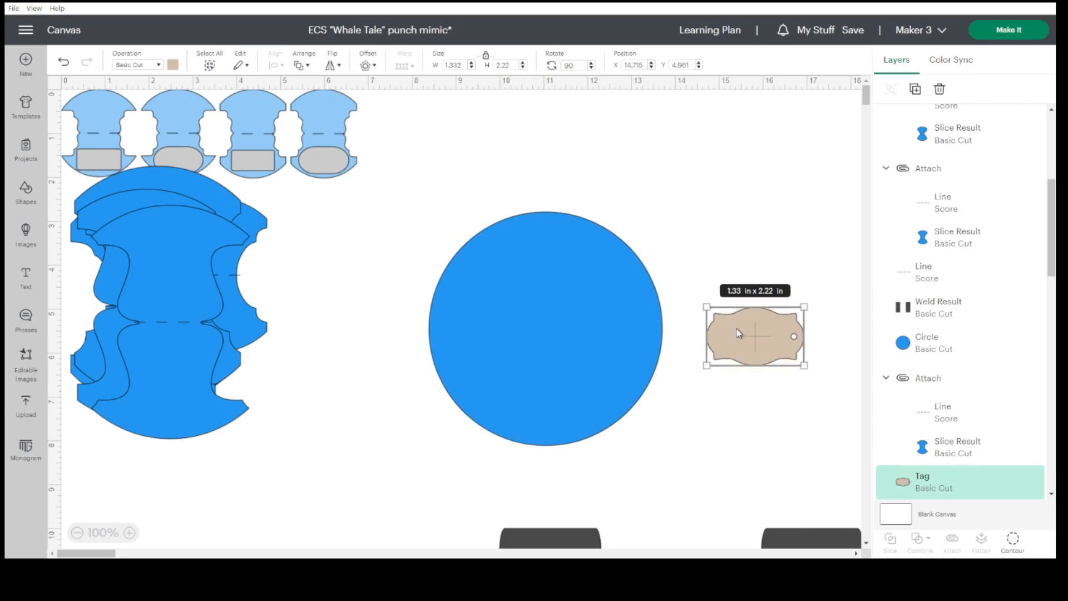
drag(738, 332, 706, 326)
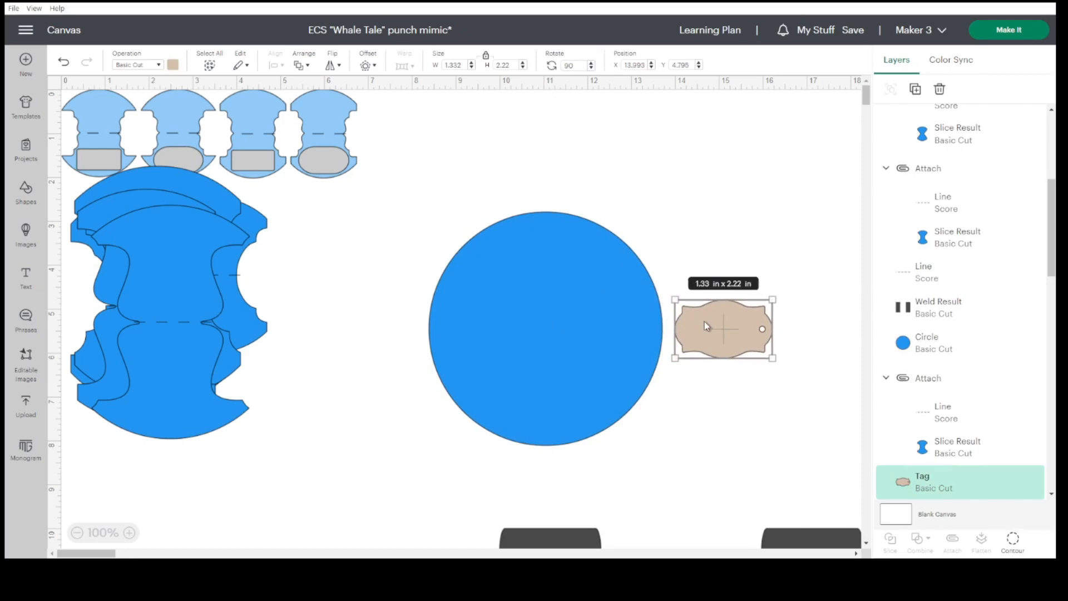
- Bring the tag to the front, enlarge it to about 3.25 × 5.41 in over the circle's edge, and place the untrimmed scored shape alongside
right_click(705, 326)
click(753, 220)
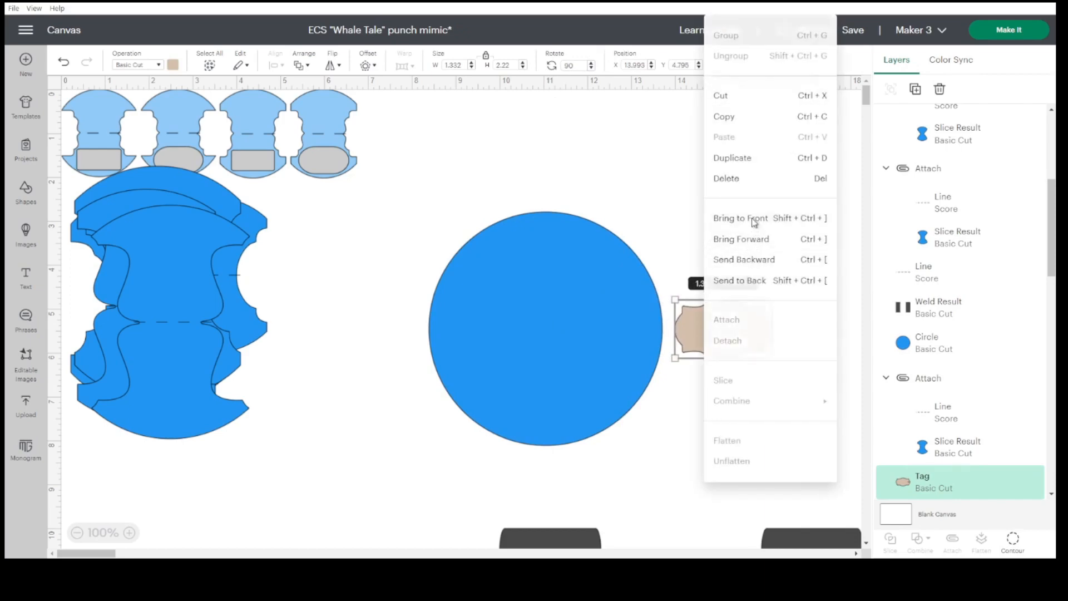
drag(771, 357, 713, 346)
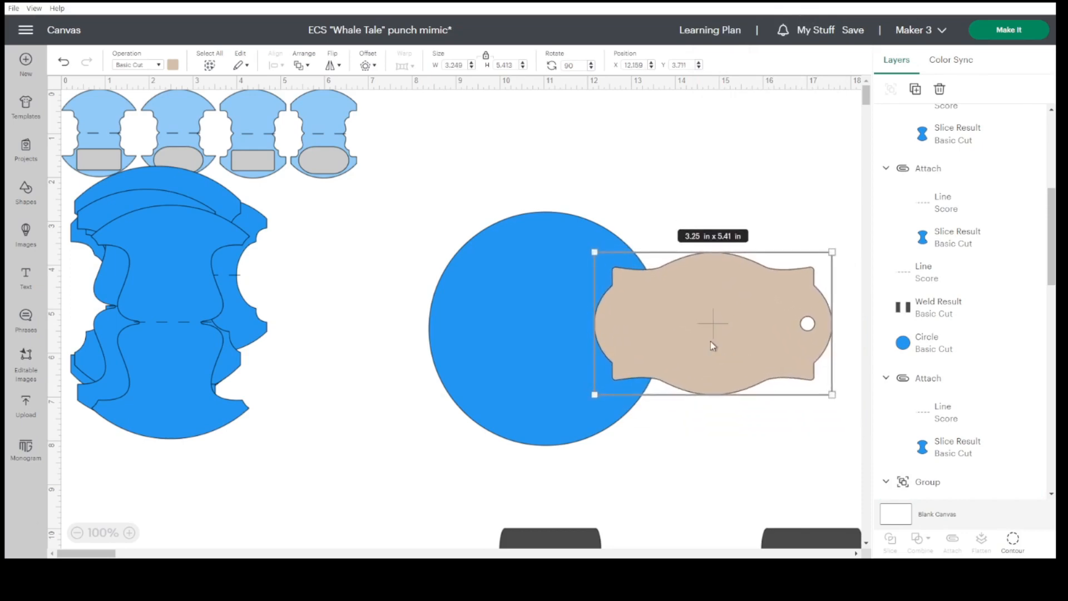
drag(156, 361, 338, 364)
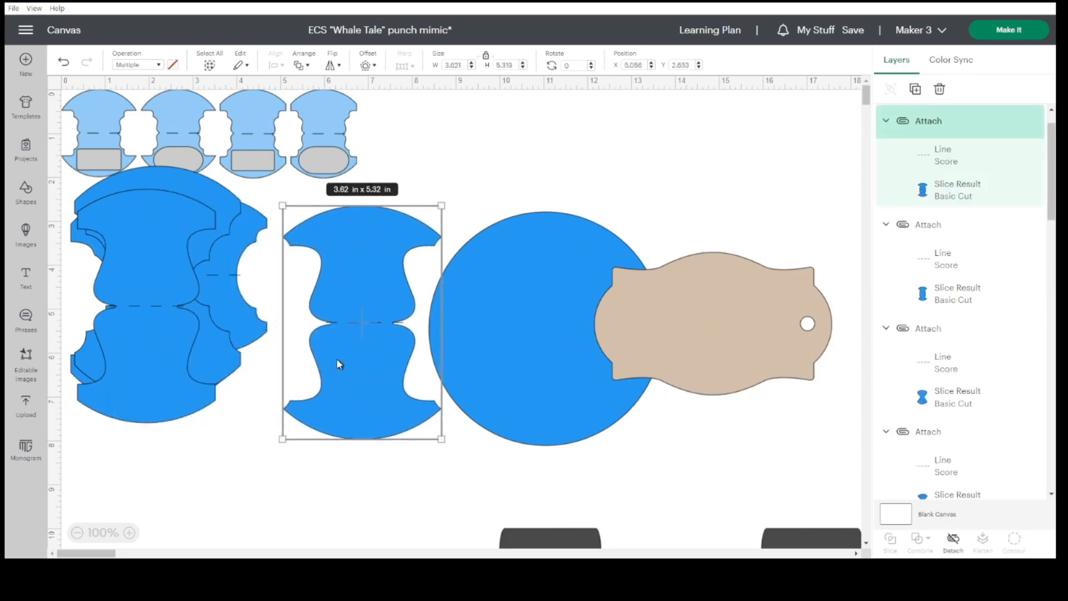